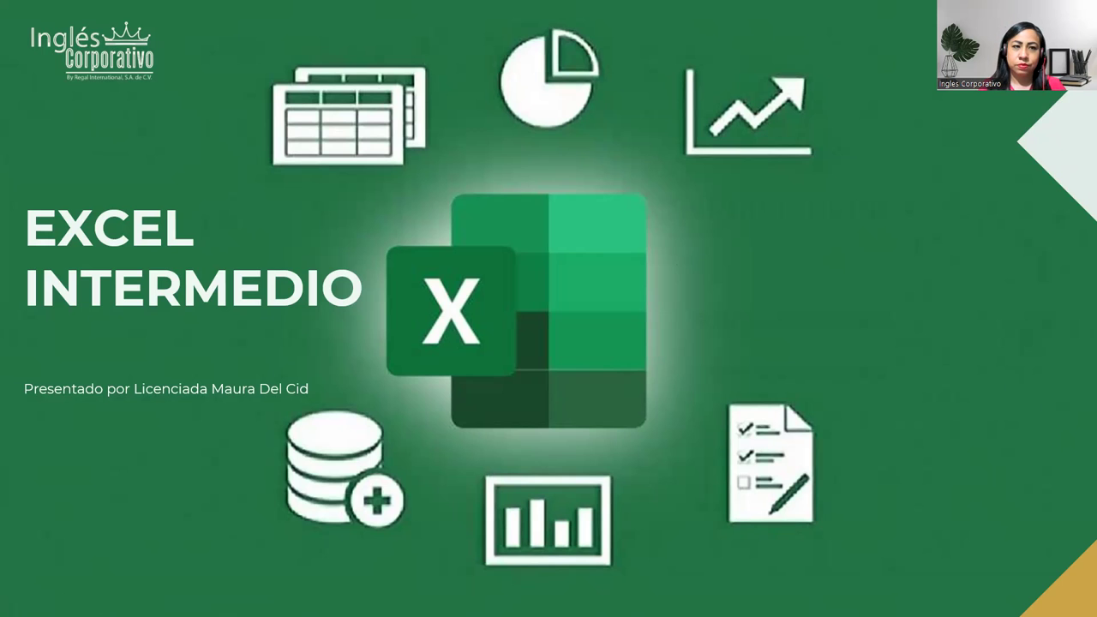
Step: Advance the slideshow from the Excel Intermedio title slide to the Agenda slide
key("Right")
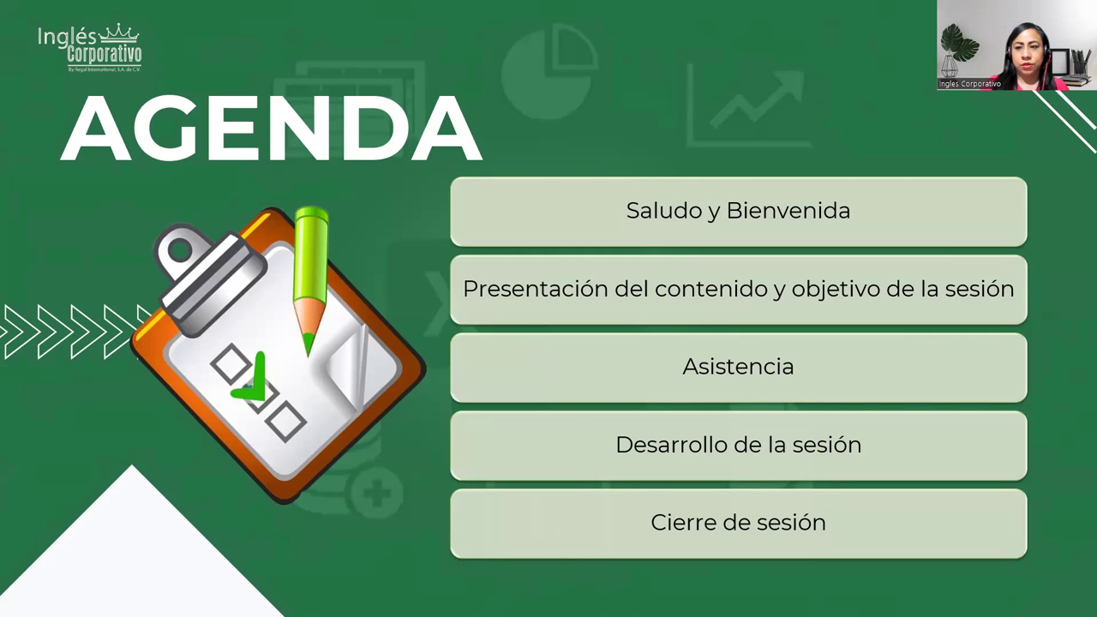
Step: Step the slideshow past the Sesión 11 and Contenido slides to the Objetivo slide
left_click(1046, 350)
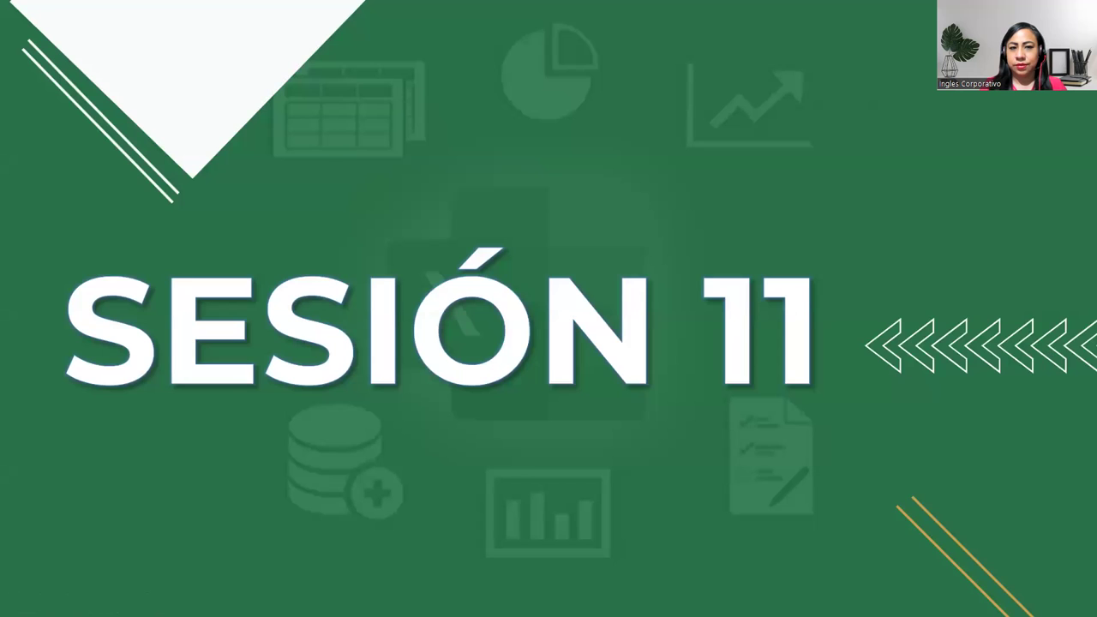
key("Right")
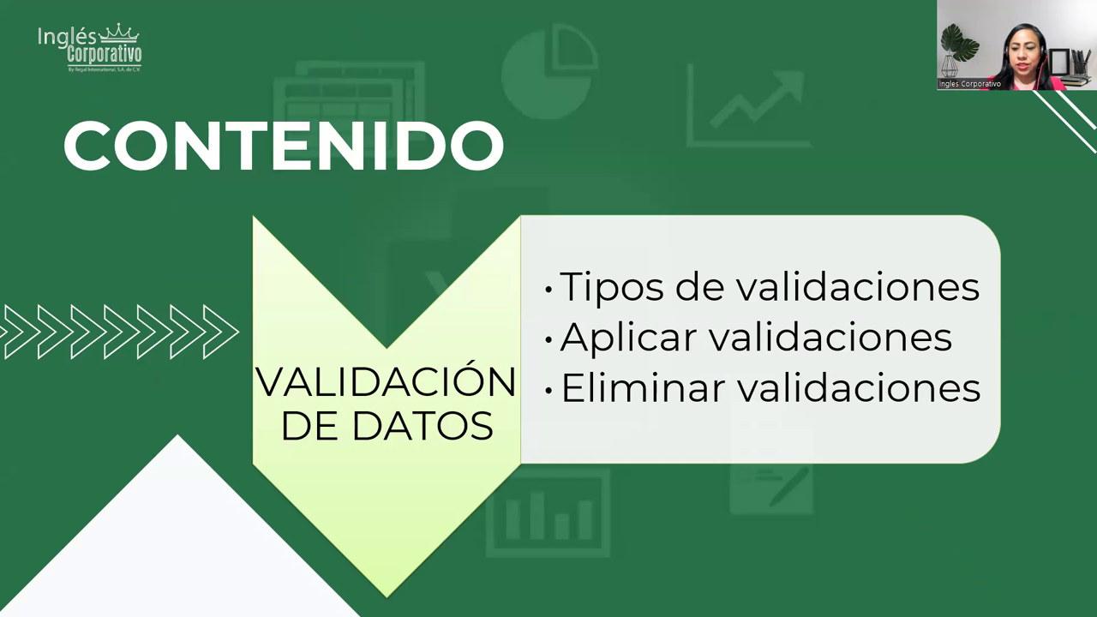
key("Right")
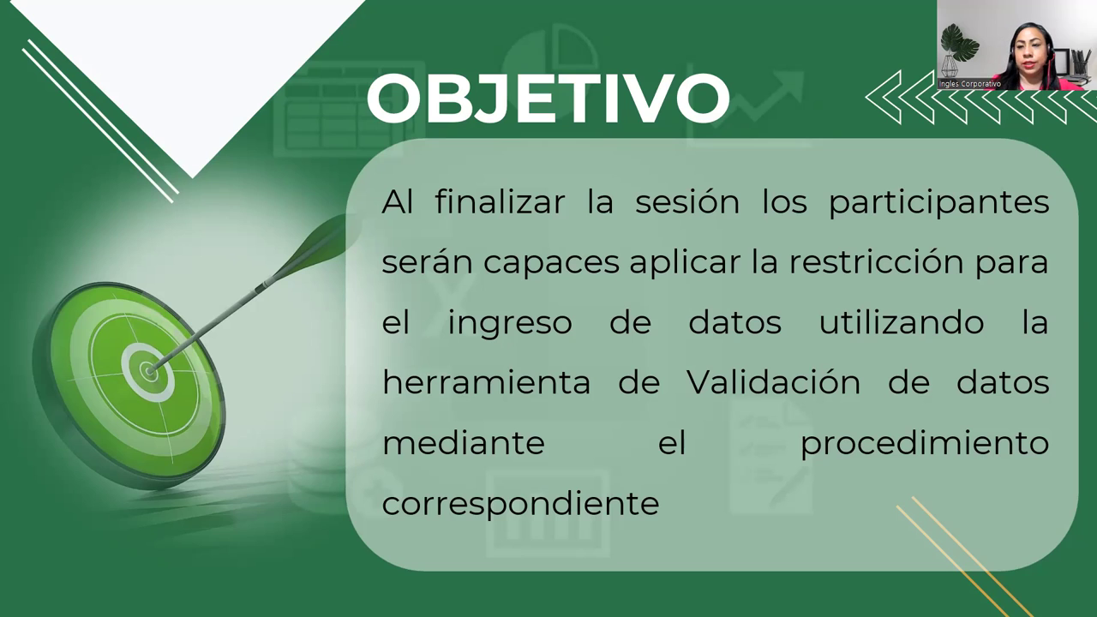
Step: Show the Validación de Datos slide defining data validation
key("Right")
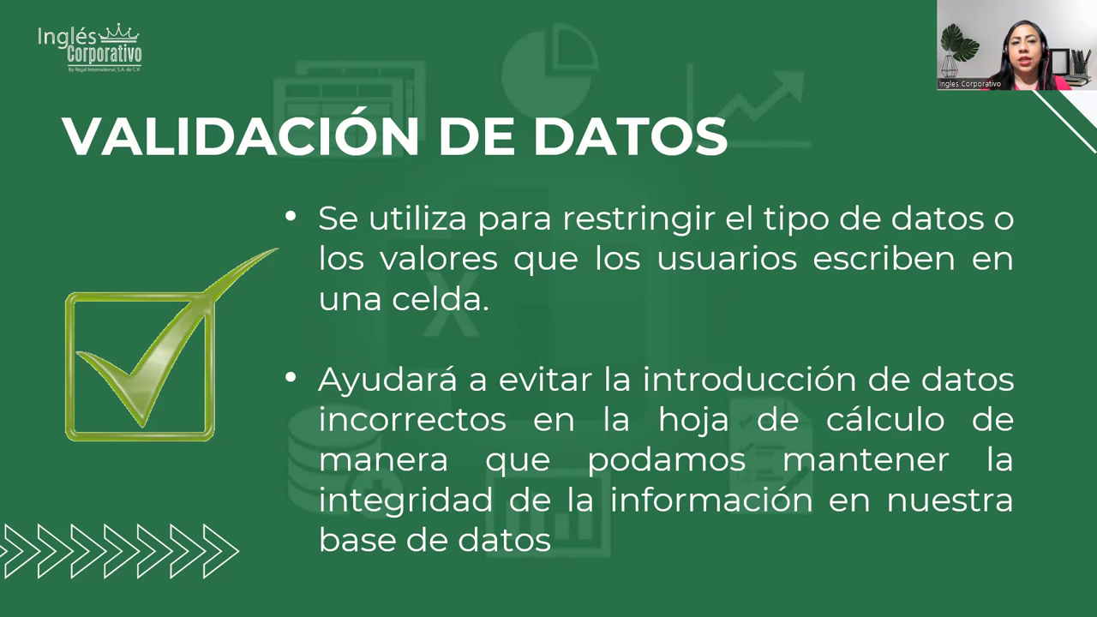
Step: Advance the slideshow to the 'Tipos de validaciones' slide
left_click(986, 327)
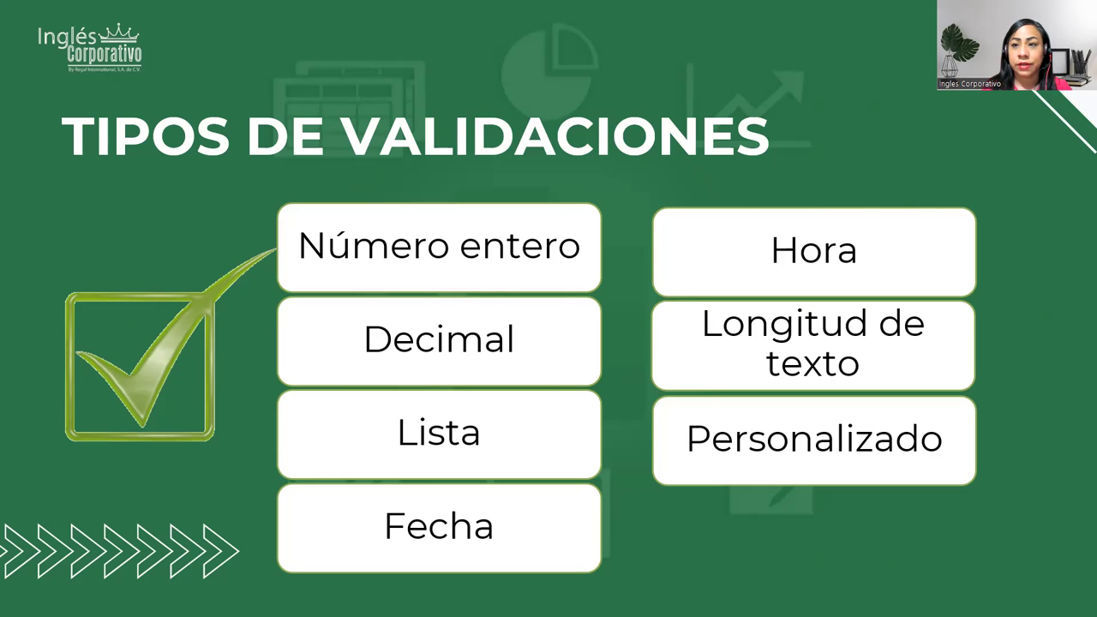
Step: Present the ¿Cómo aplicar validaciones? slide, playing its Datos tab and Validación de datos illustrations
left_click(1079, 302)
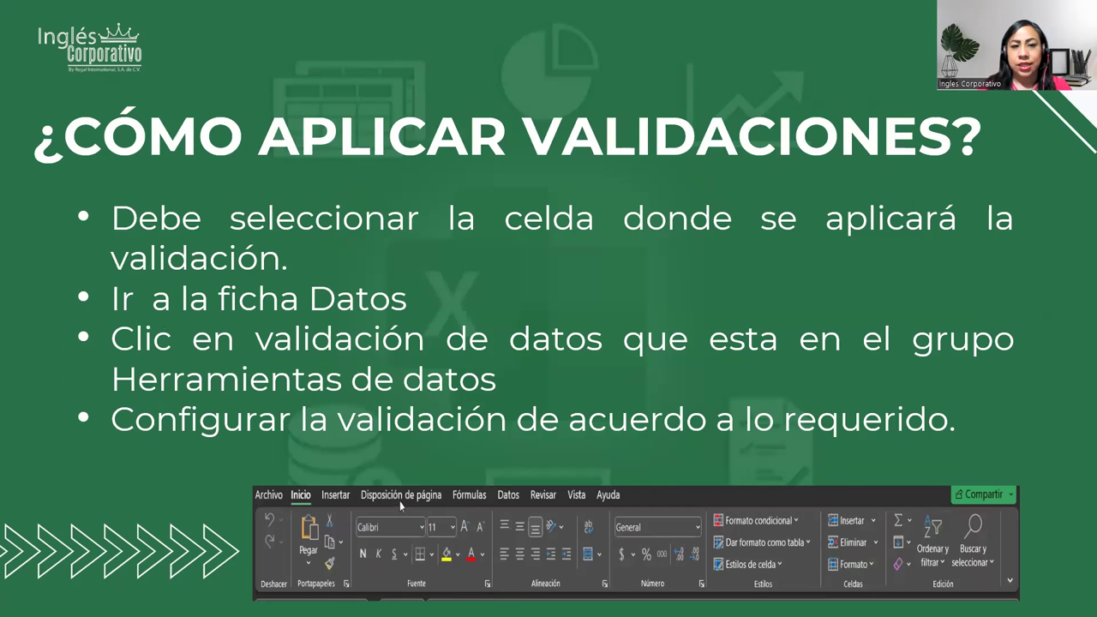
left_click(504, 497)
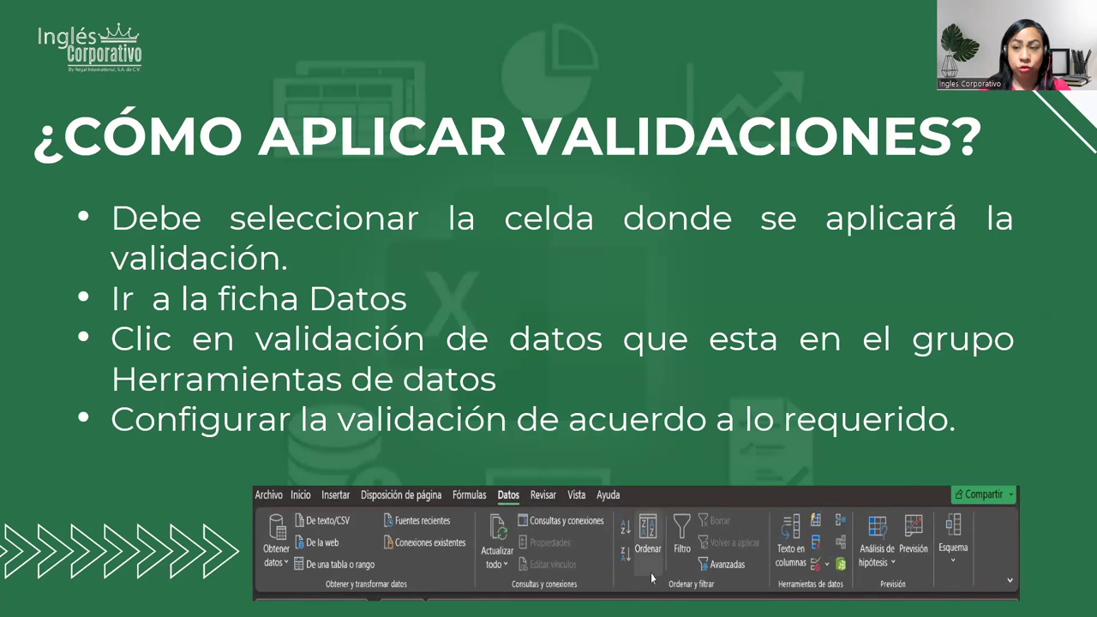
left_click(825, 568)
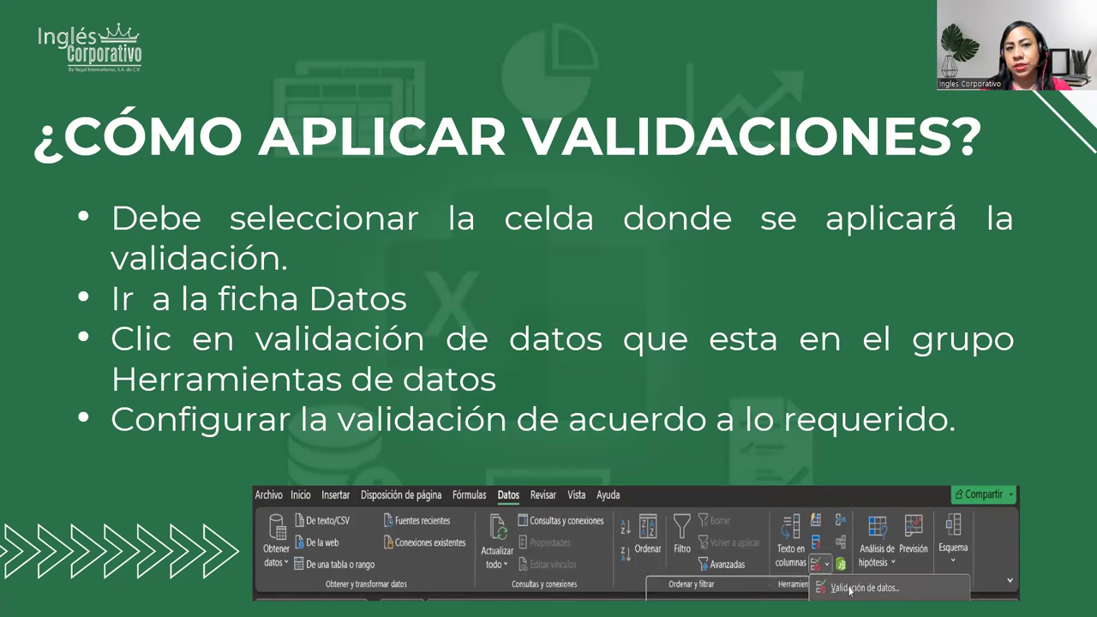
left_click(851, 588)
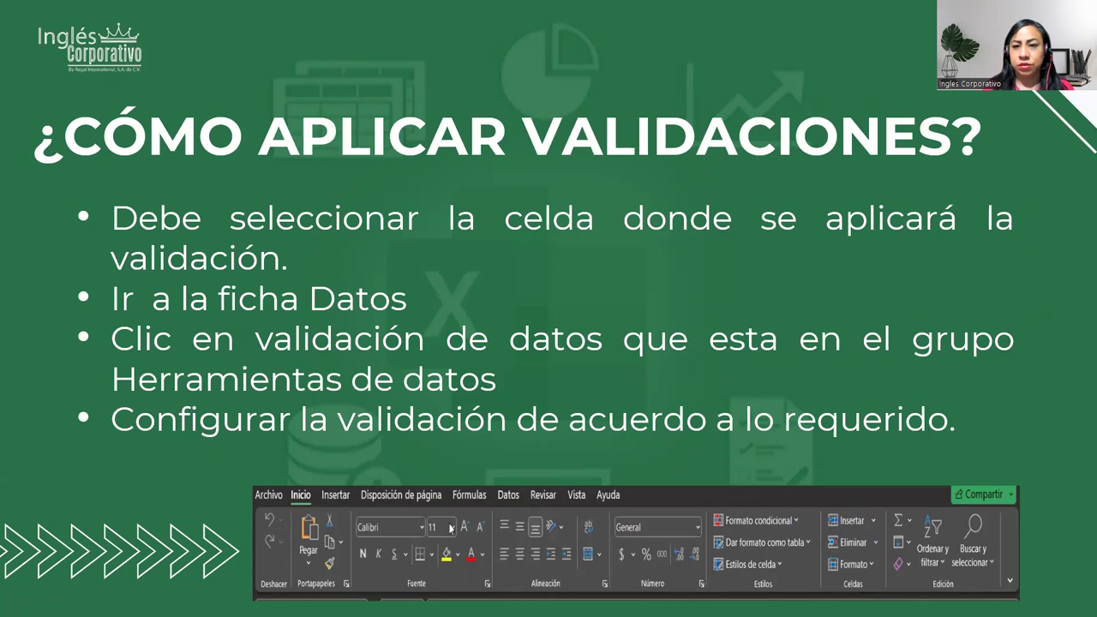
Step: Show the Desarrollo slide with the grade table and the four validations to perform
key("Right")
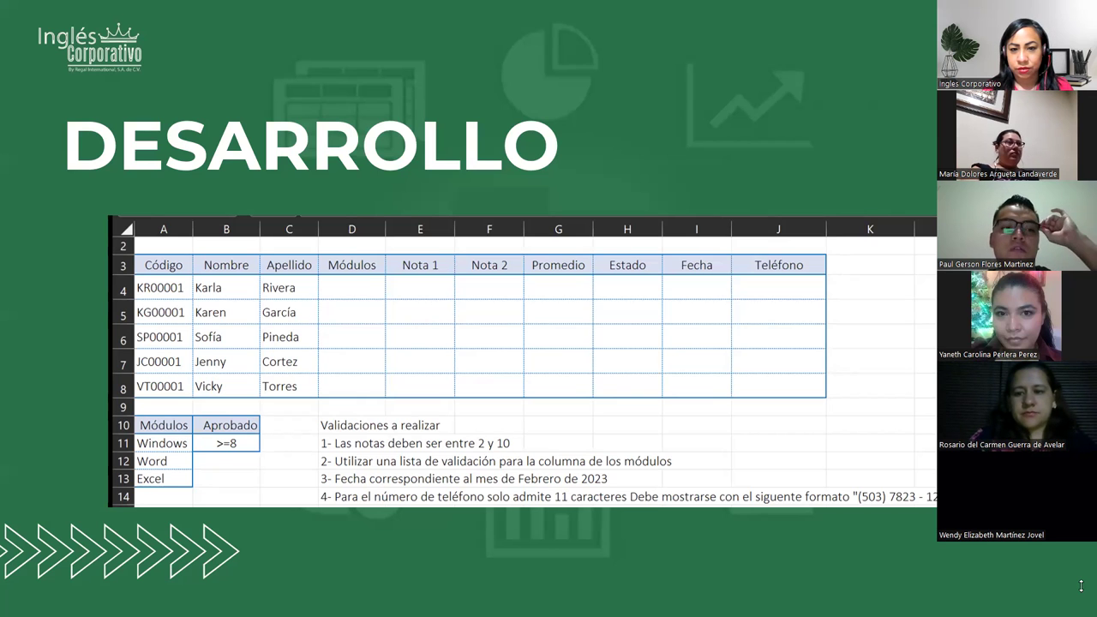
Step: Switch to the Práctica Sesión 11 workbook from the session folder and maximize its window
key("super")
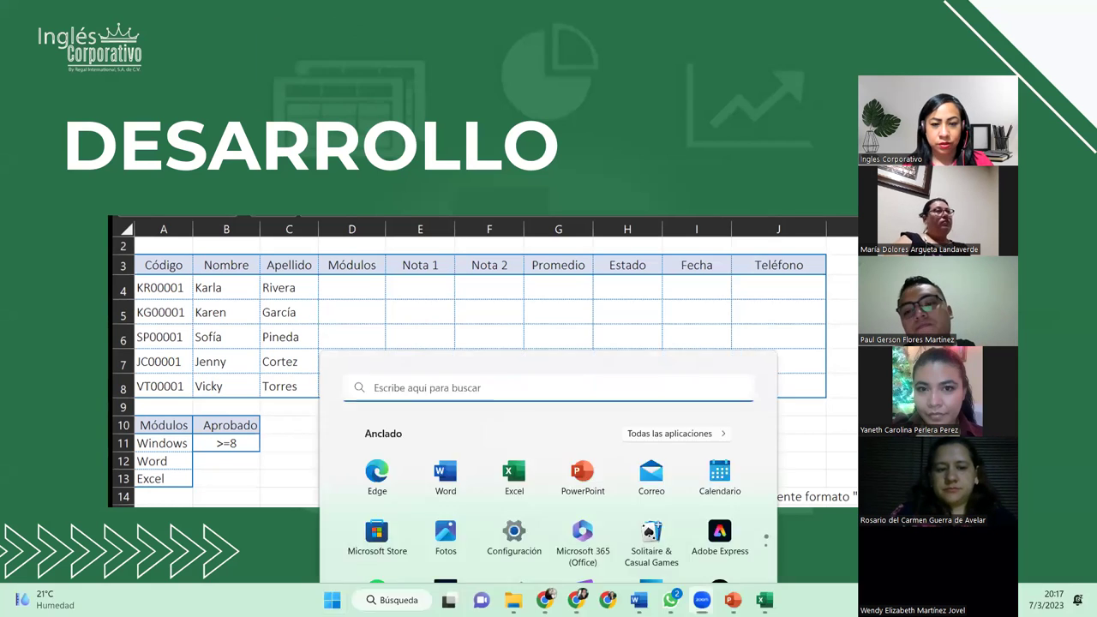
left_click(512, 600)
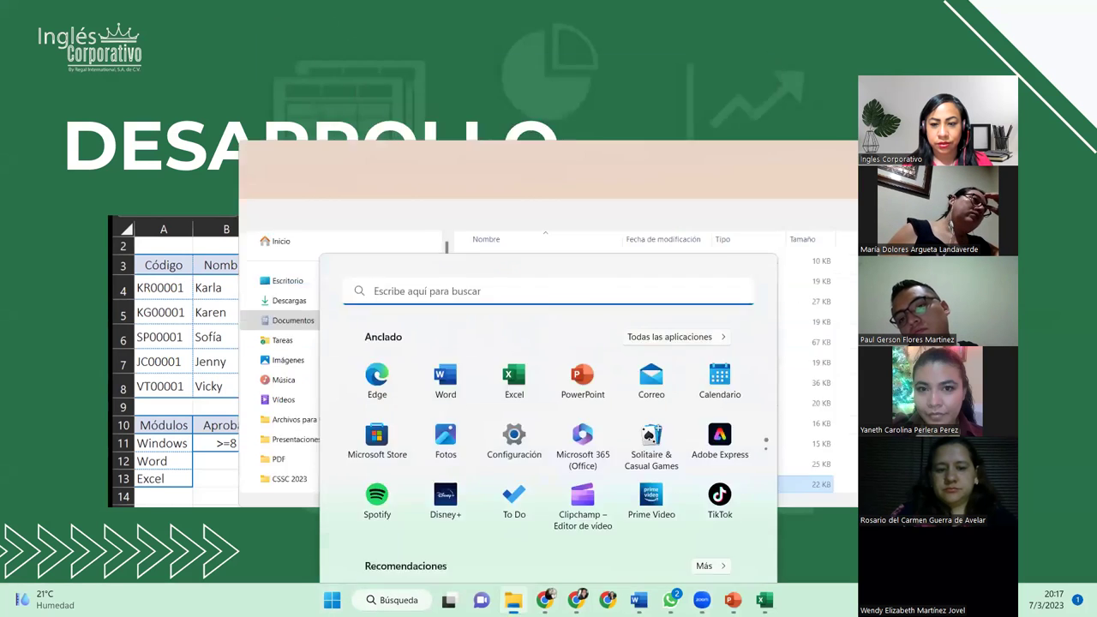
left_click(762, 599)
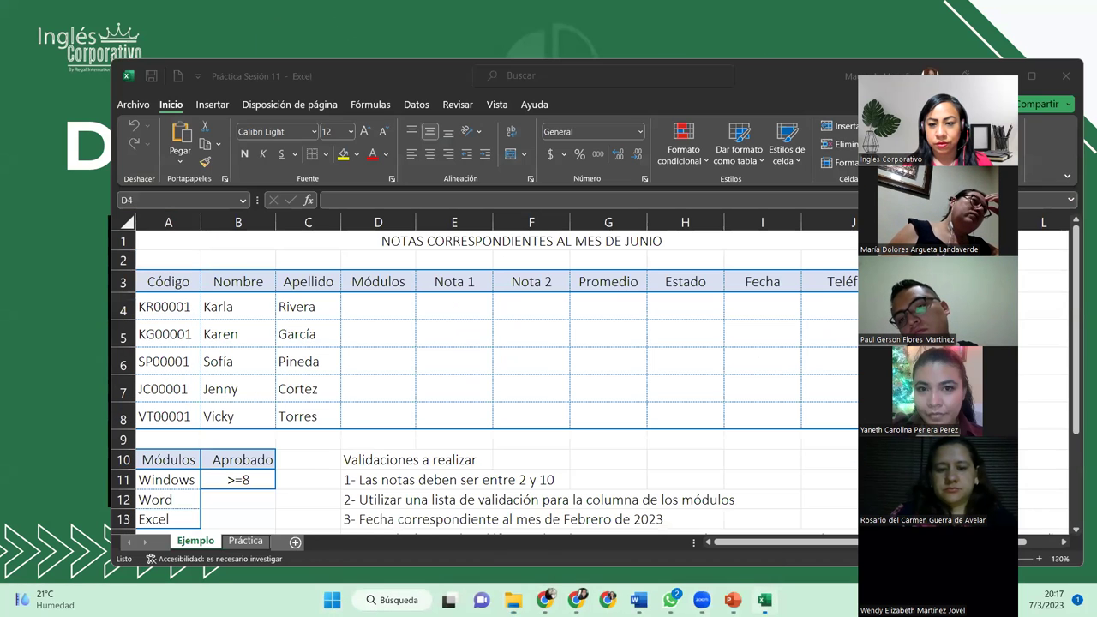
left_click(414, 314)
left_click(418, 315)
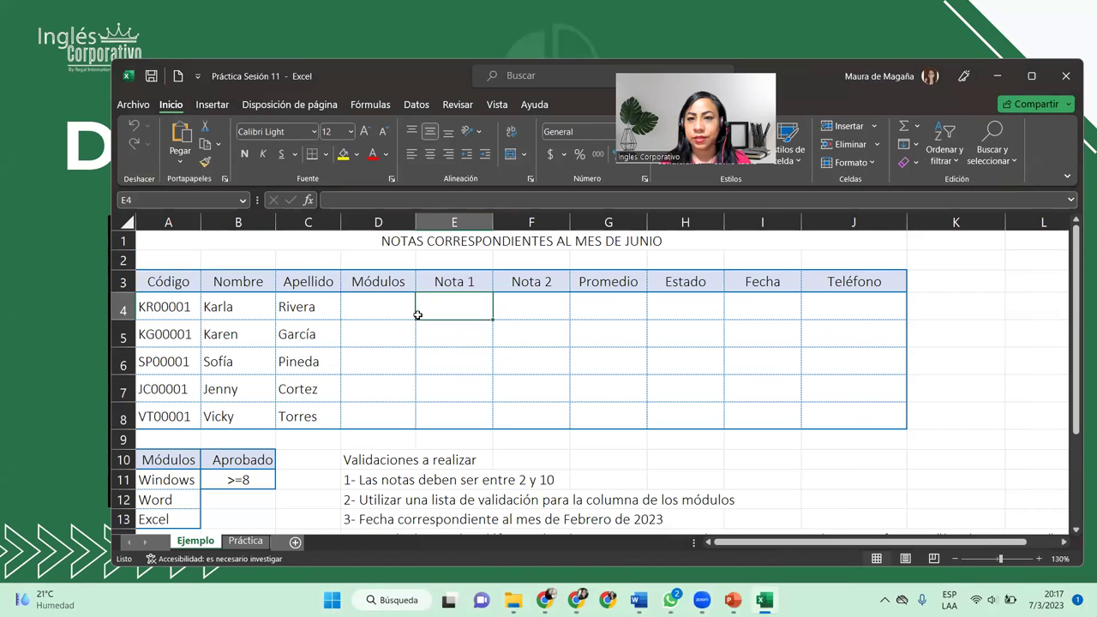
double_click(813, 52)
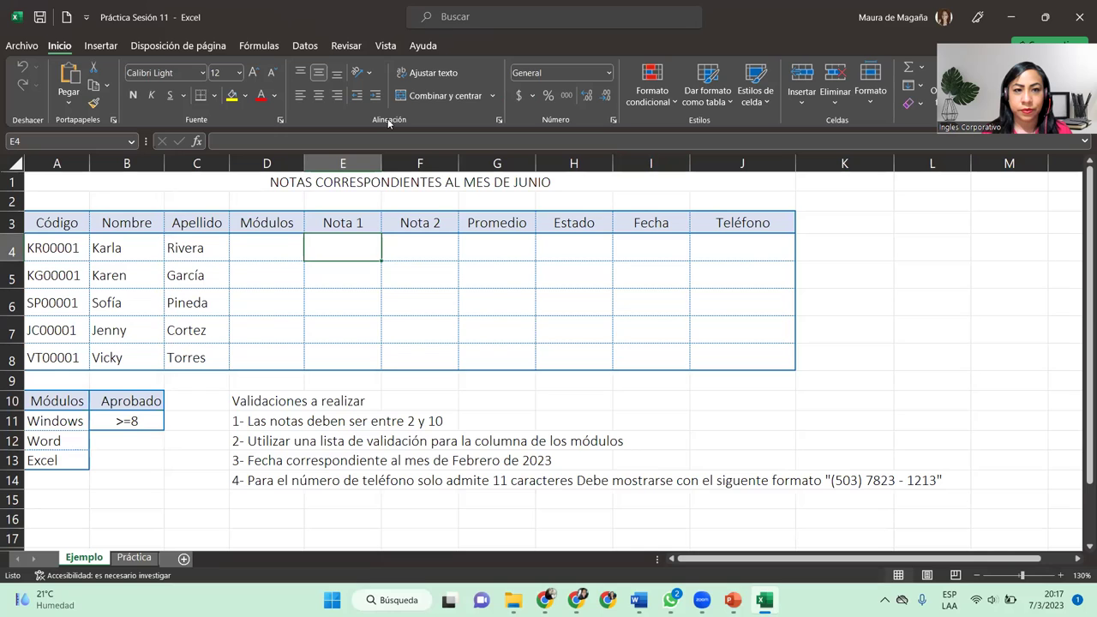
left_click(254, 244)
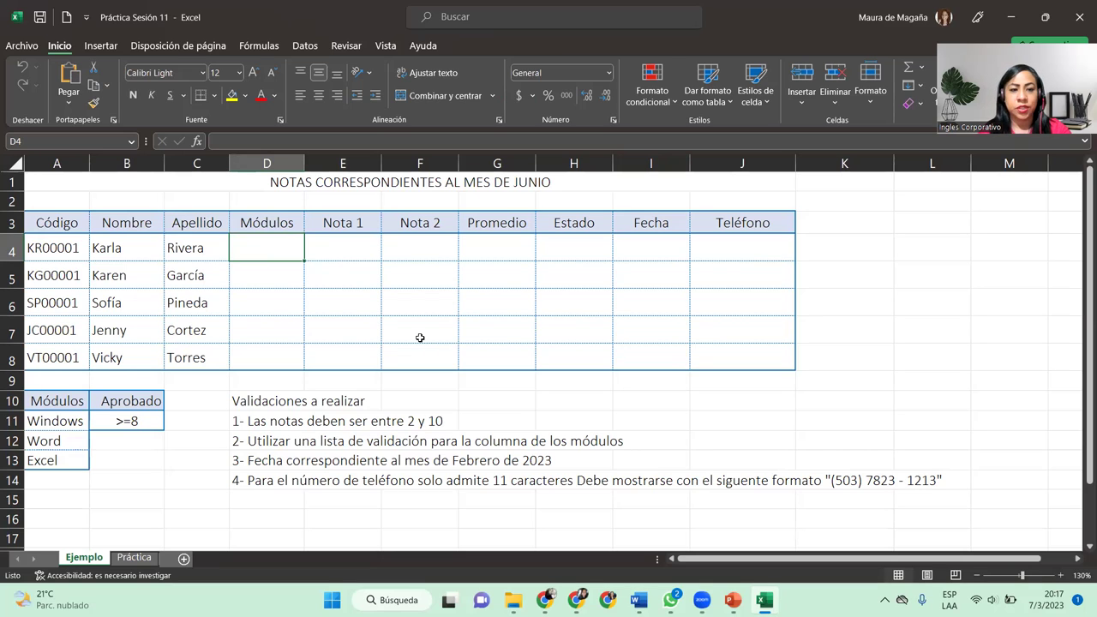
left_click(281, 401)
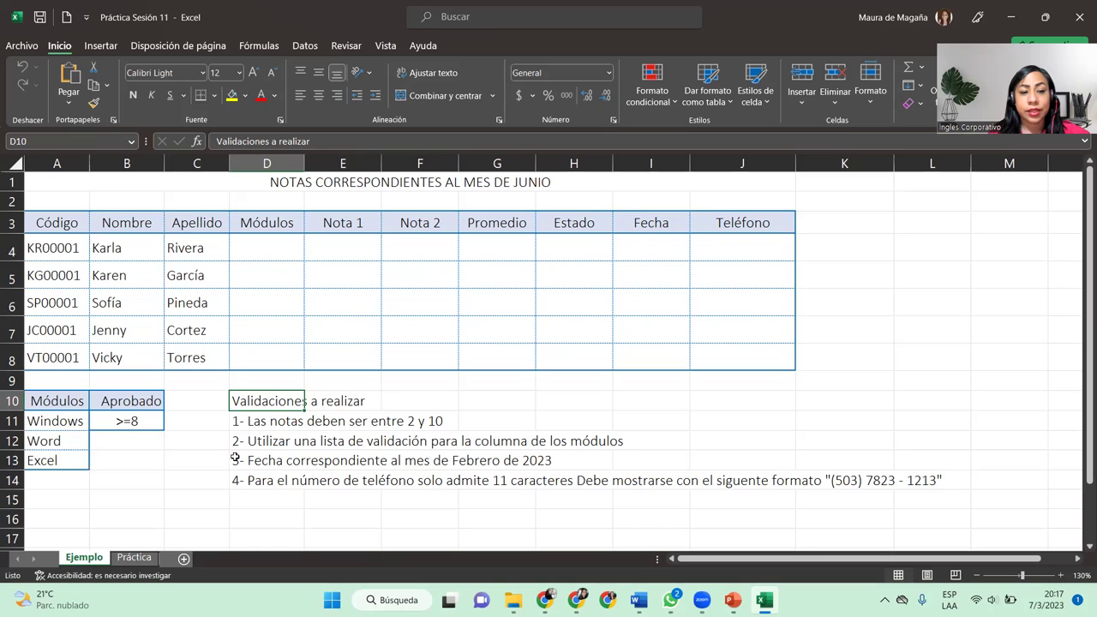
left_click(233, 442)
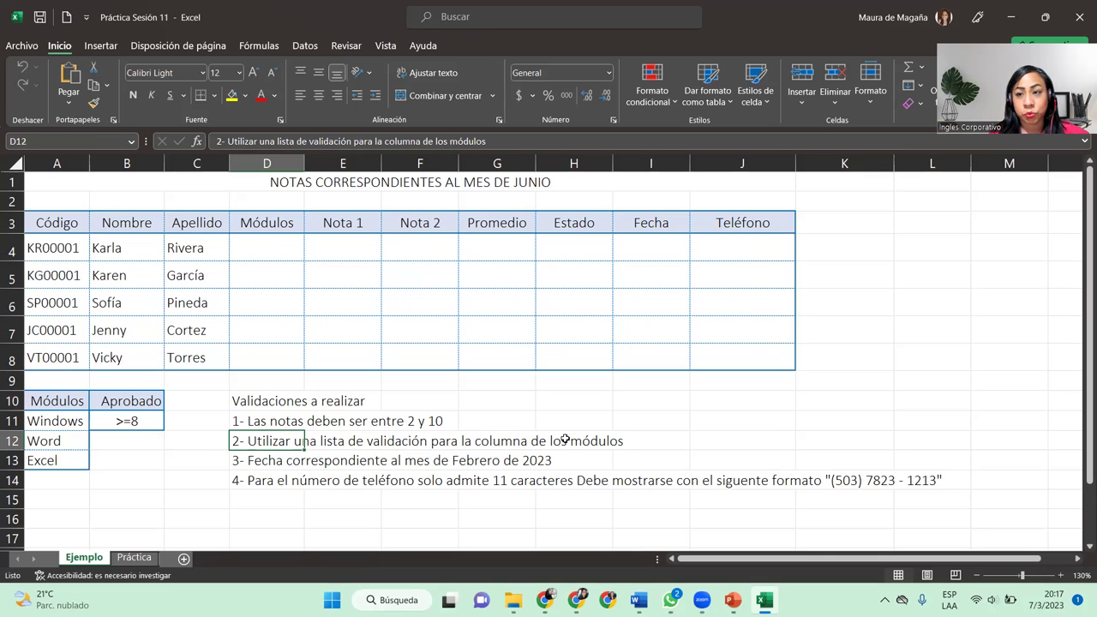
left_click(276, 239)
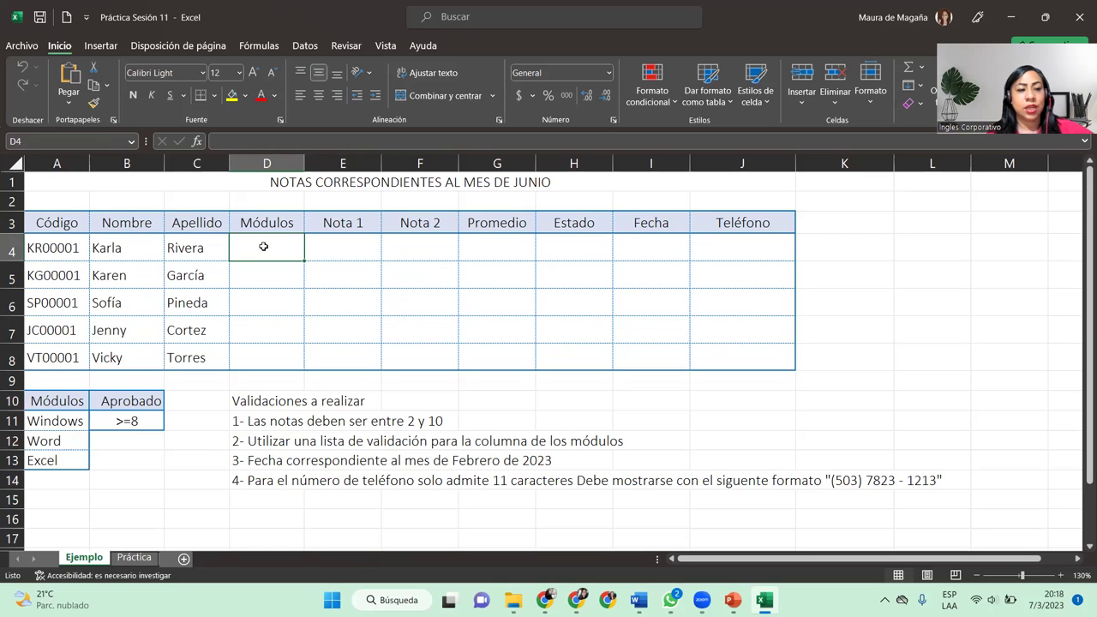
Step: Enter the test values Windowa and Windowss in cells D4 and D5
type("Windowa")
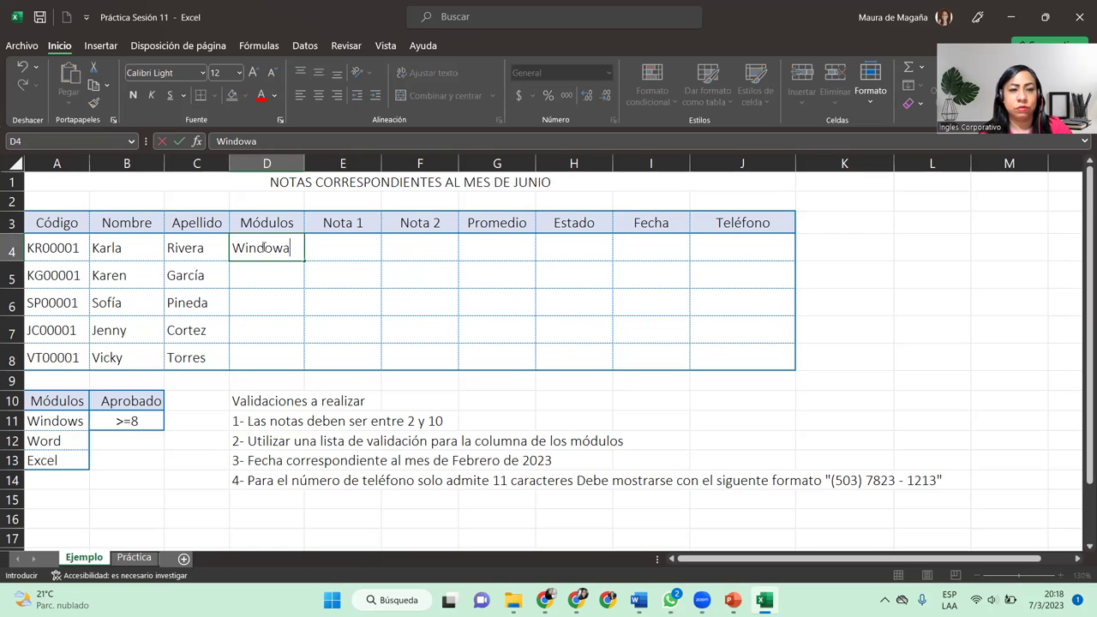
key("Return")
type("Wind")
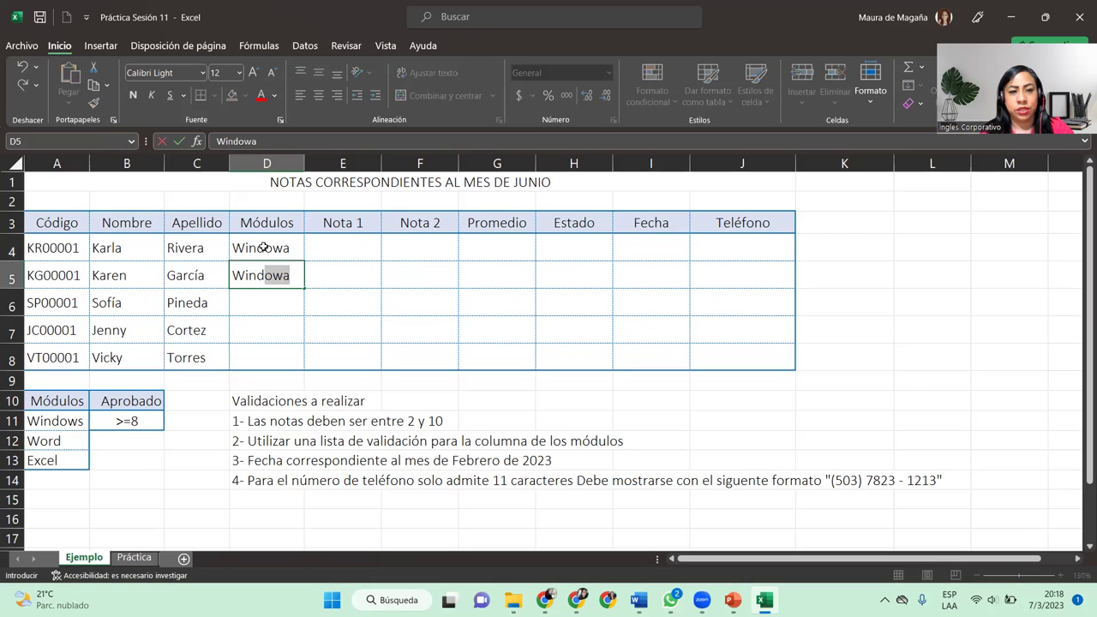
type("owss")
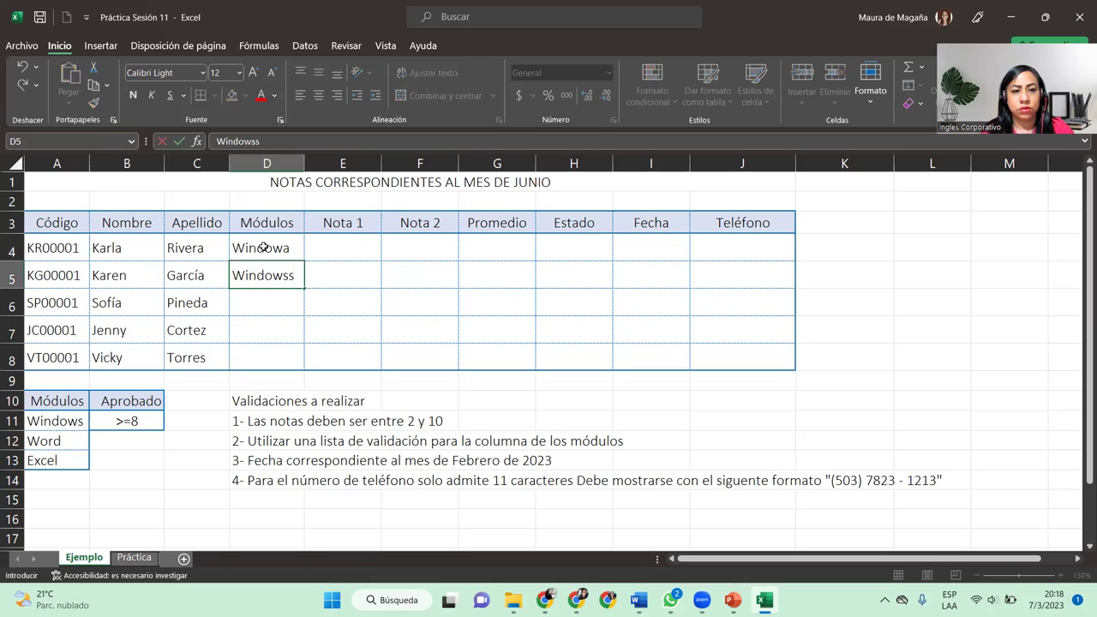
key("Return")
Step: Zoom the sheet in and clear the test entries from D4:D5
left_click(264, 247)
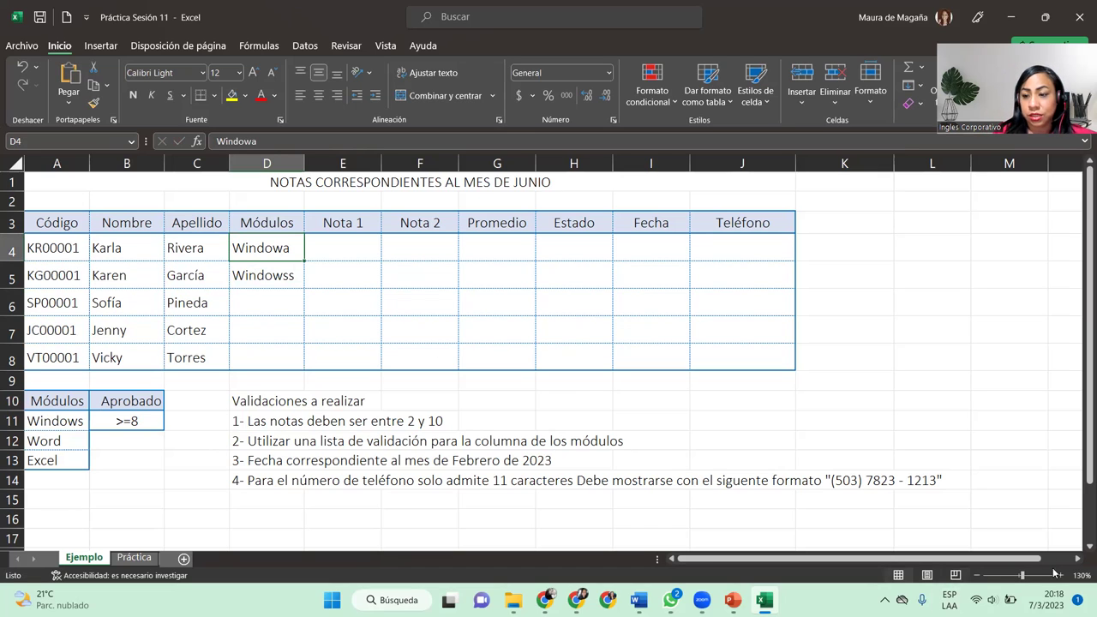
left_click(1062, 576)
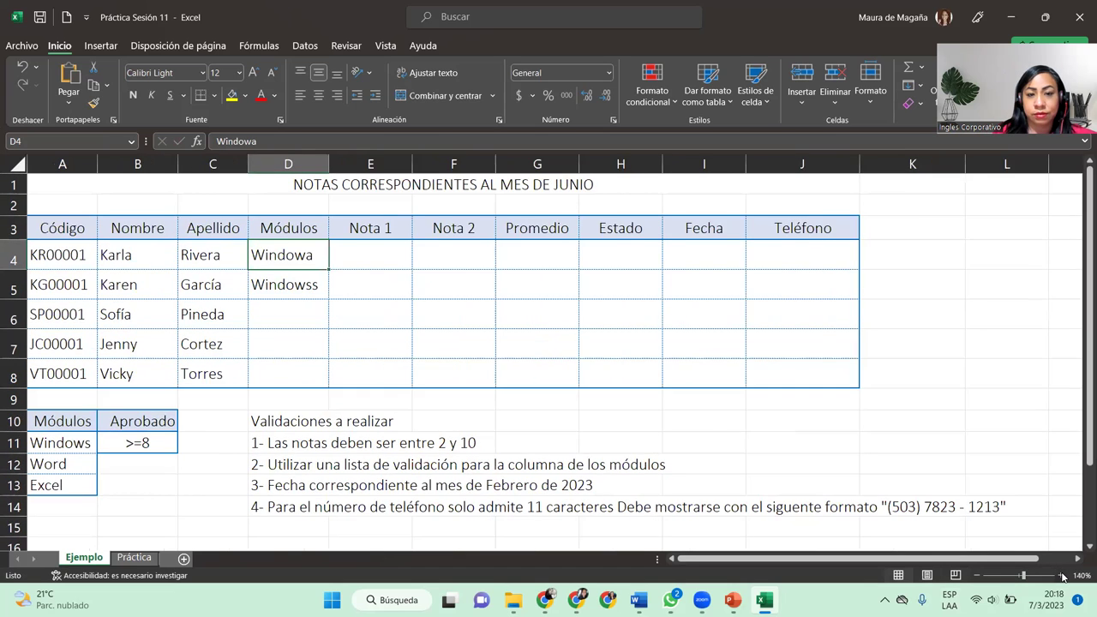
left_click(1063, 576)
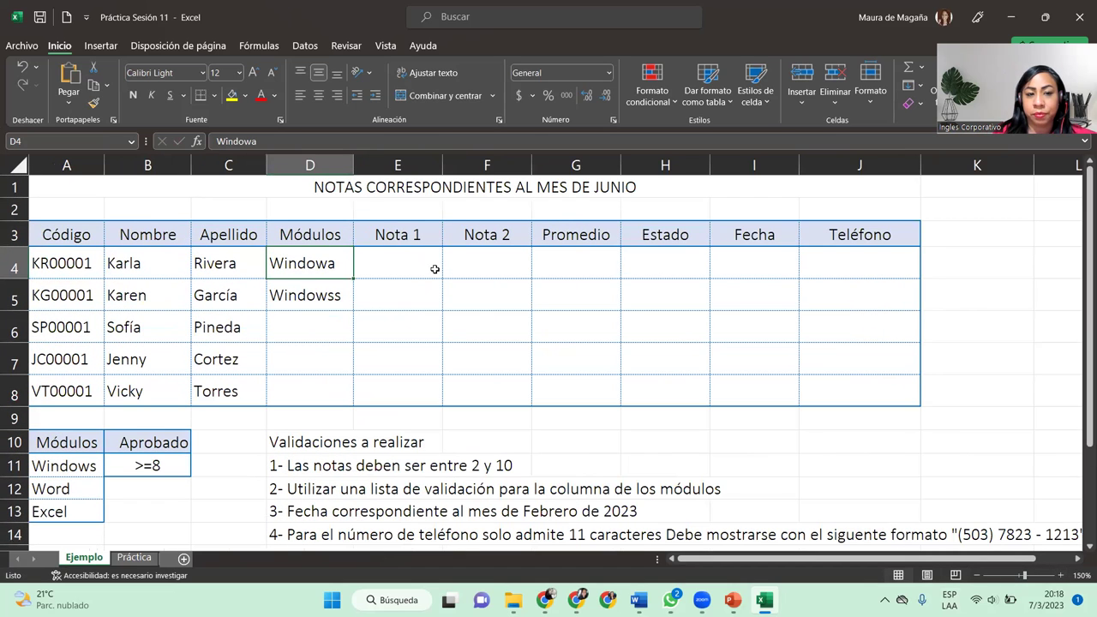
left_click(341, 294)
left_click(339, 261)
left_click(340, 288)
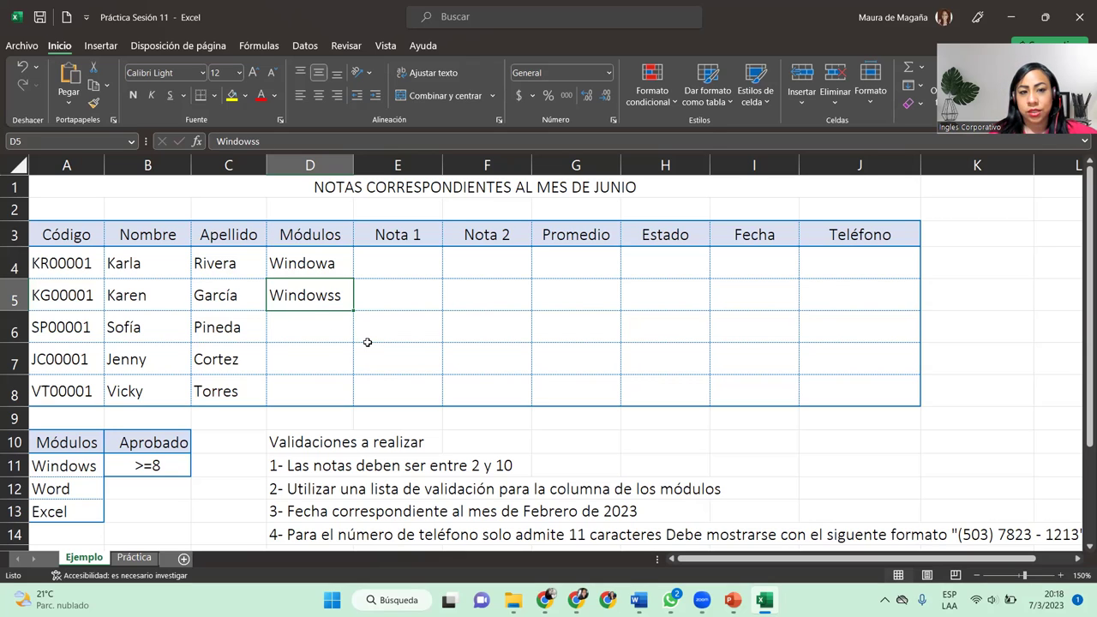
left_click_drag(334, 271, 338, 296)
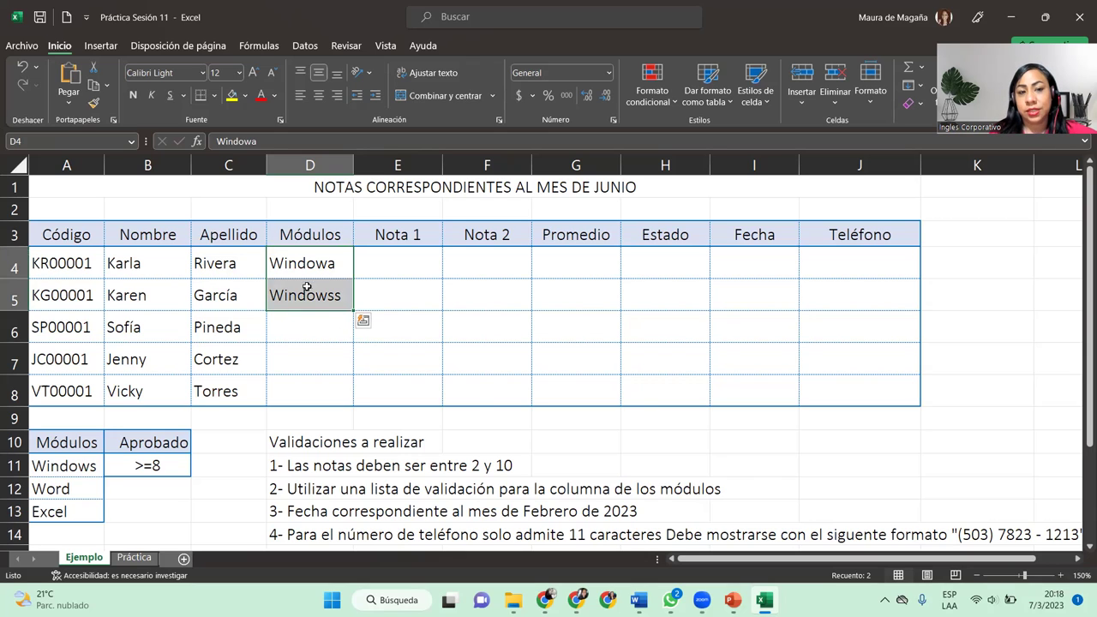
key("Delete")
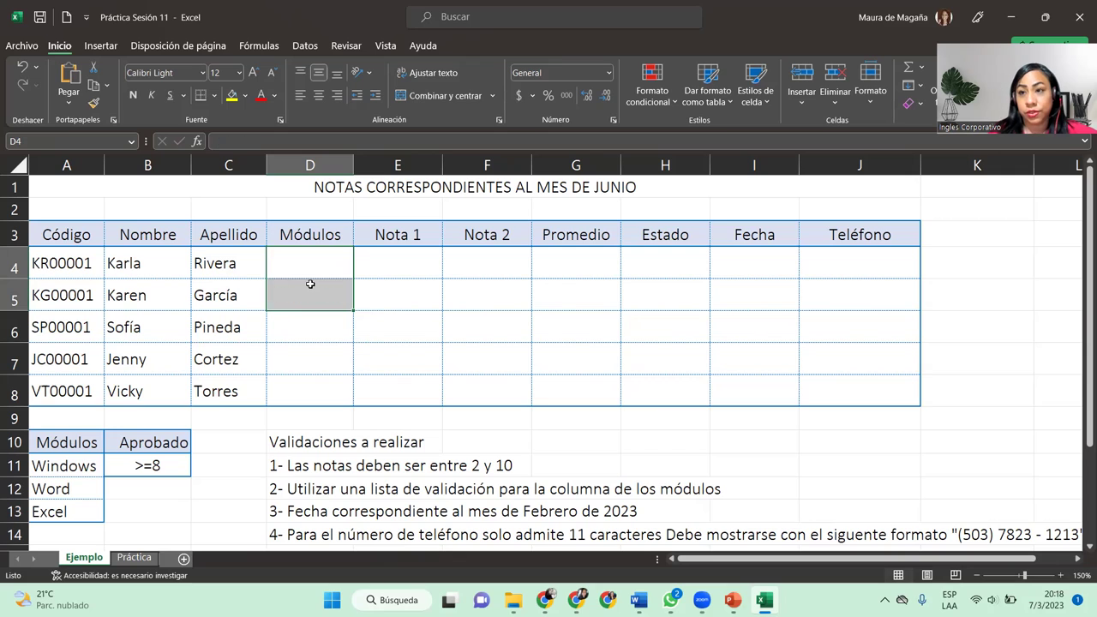
left_click(315, 266)
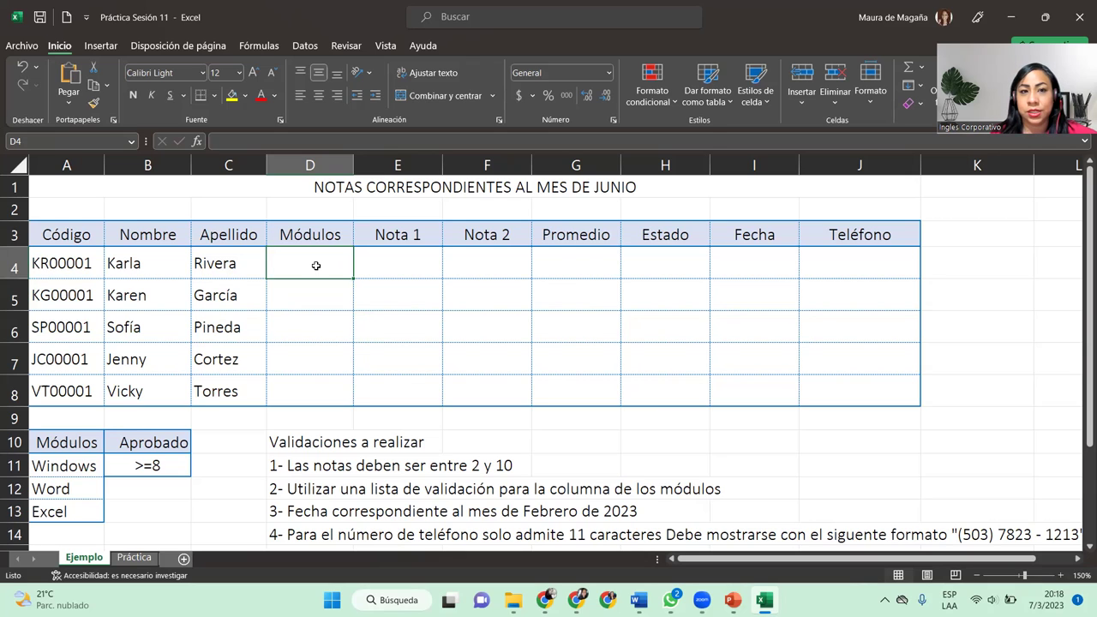
Step: Select the Módulos cells D4:D8 and bring up Validación de datos from the Datos tab
left_click(178, 45)
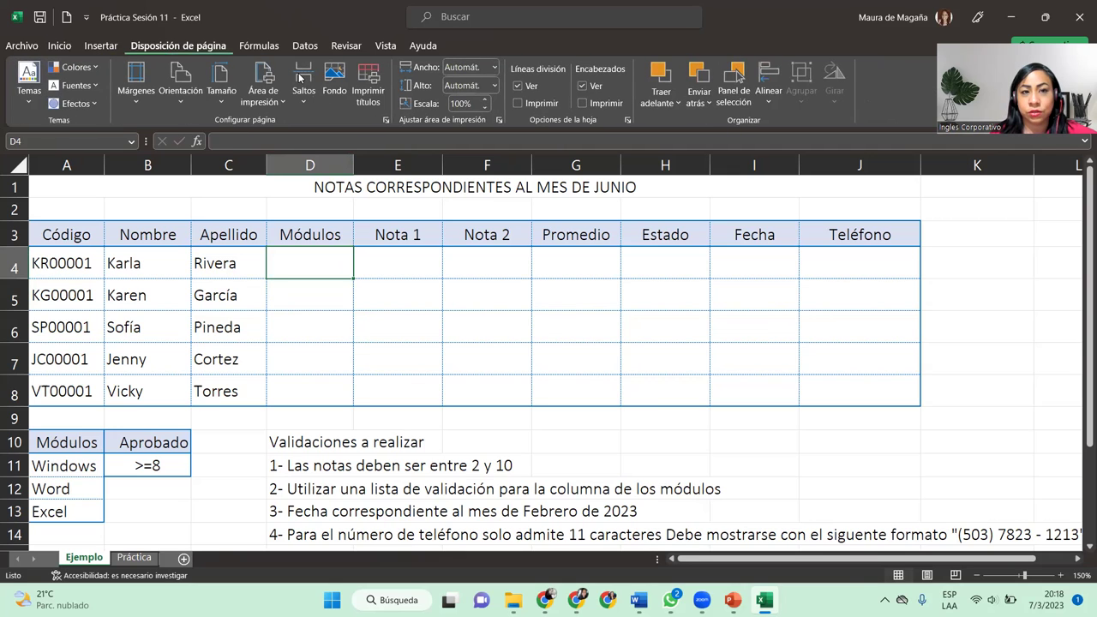
left_click(303, 46)
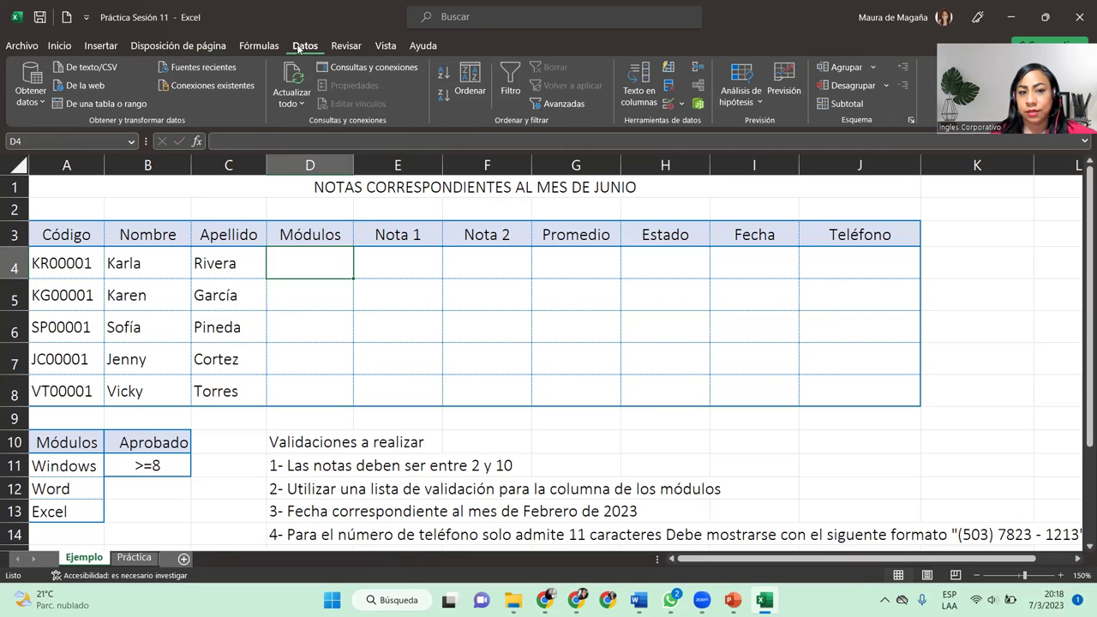
left_click_drag(326, 263, 328, 390)
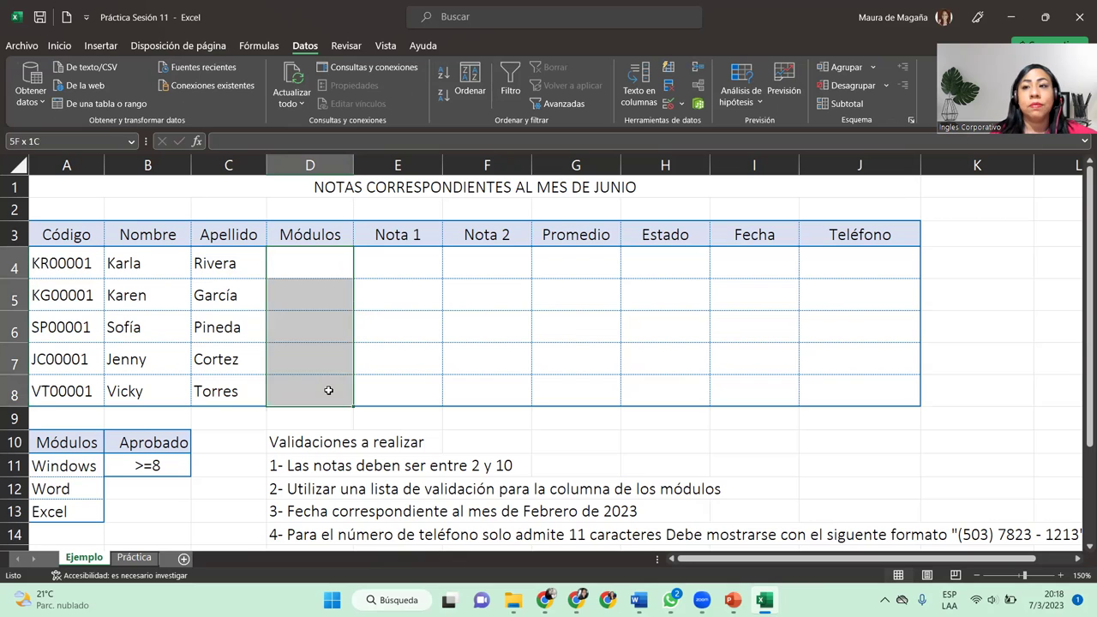
left_click_drag(328, 389, 328, 390)
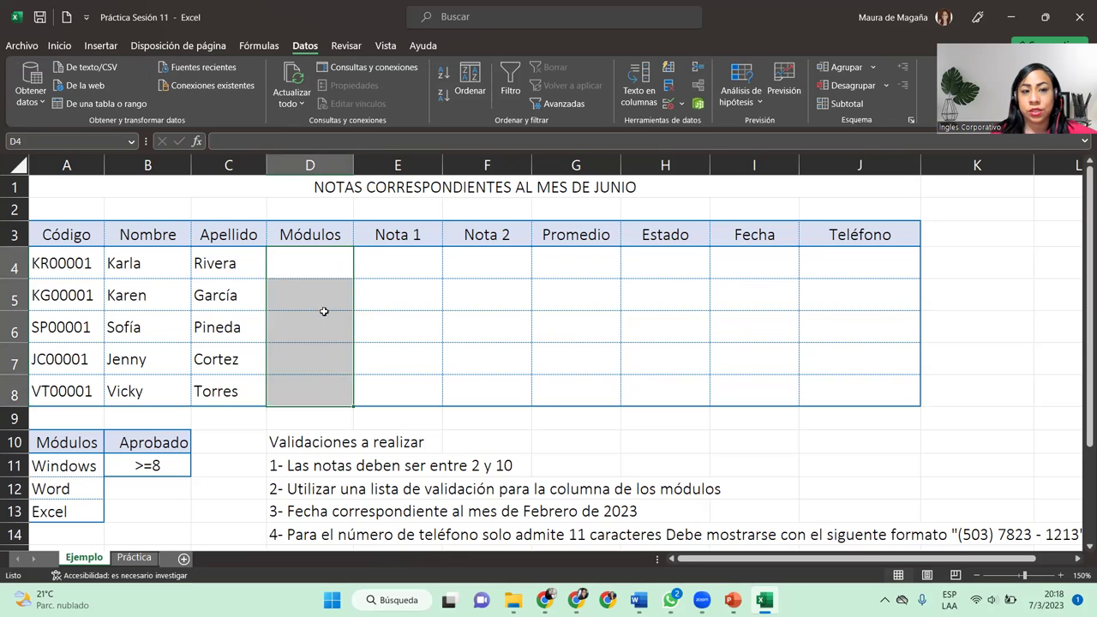
left_click_drag(326, 260, 322, 387)
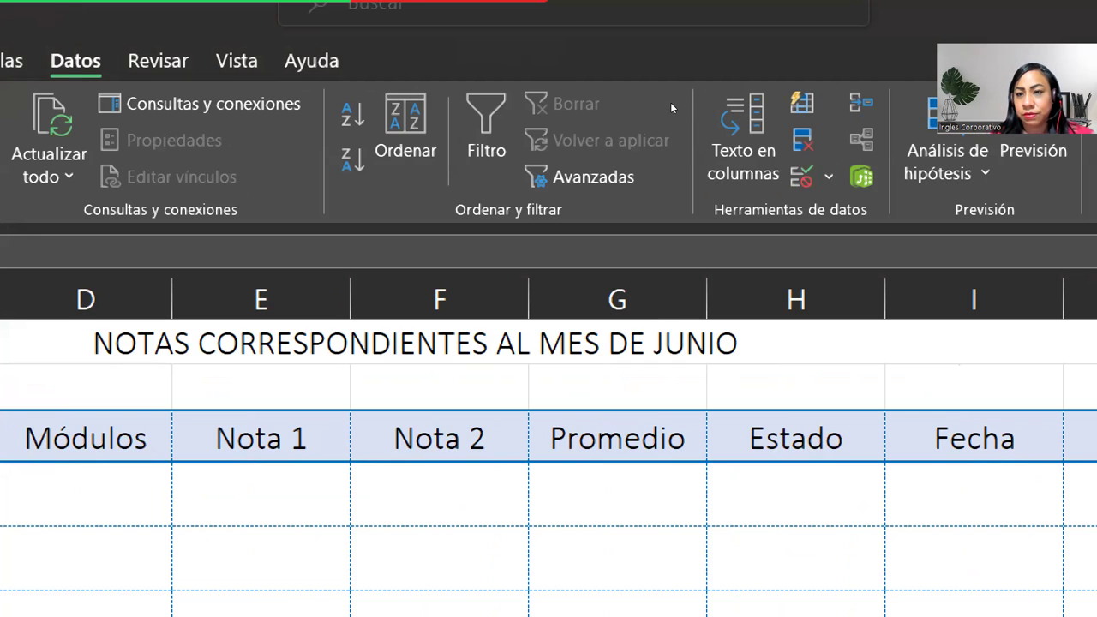
left_click_drag(85, 494, 85, 600)
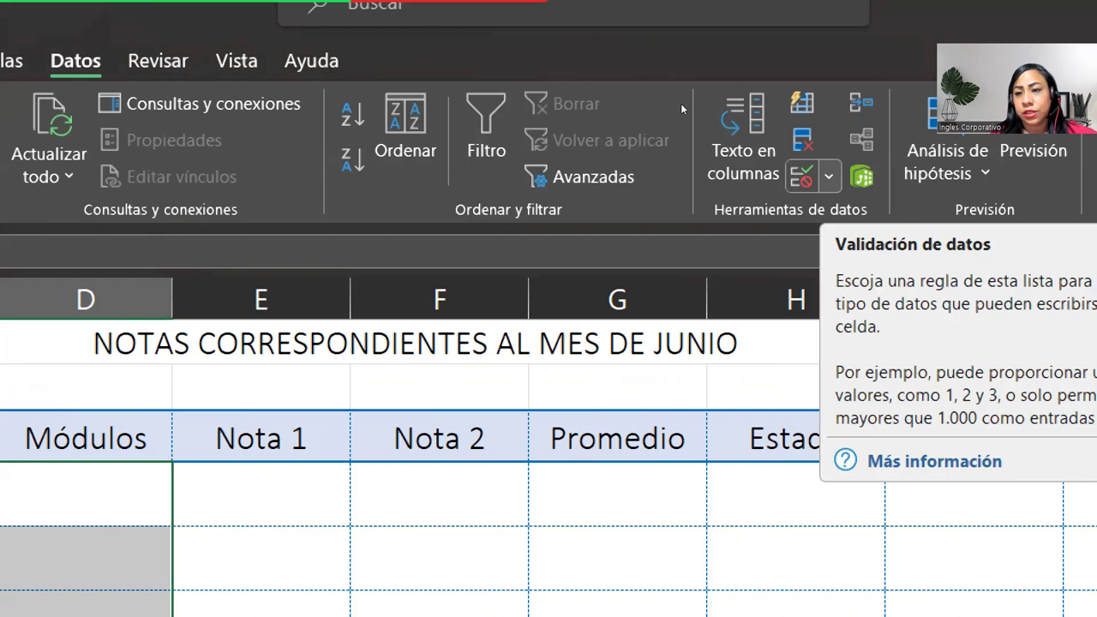
left_click(828, 176)
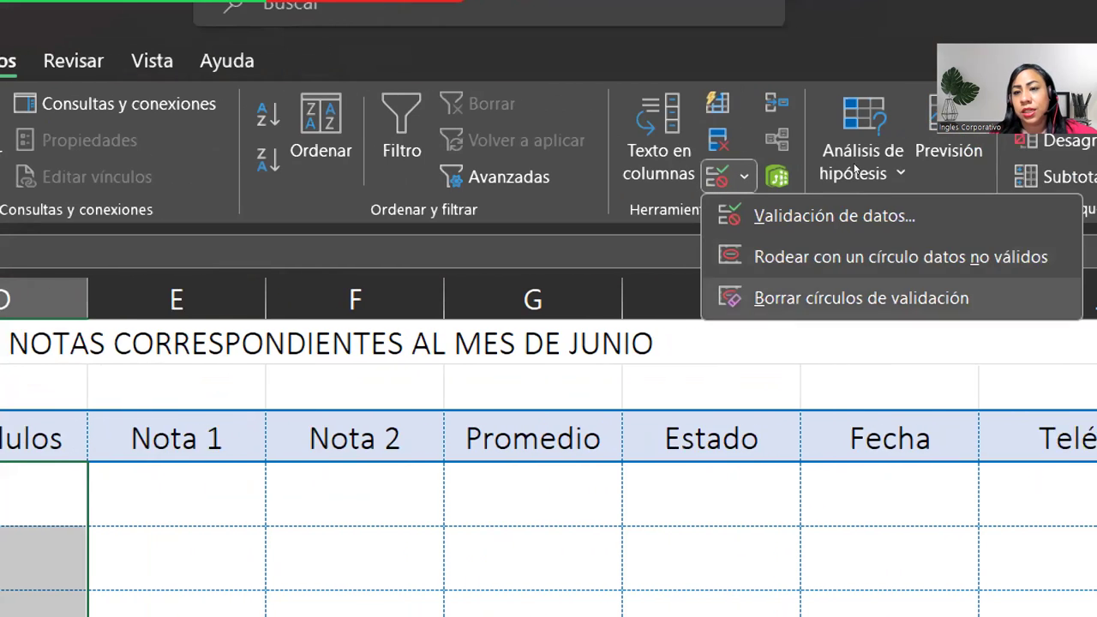
key("Up")
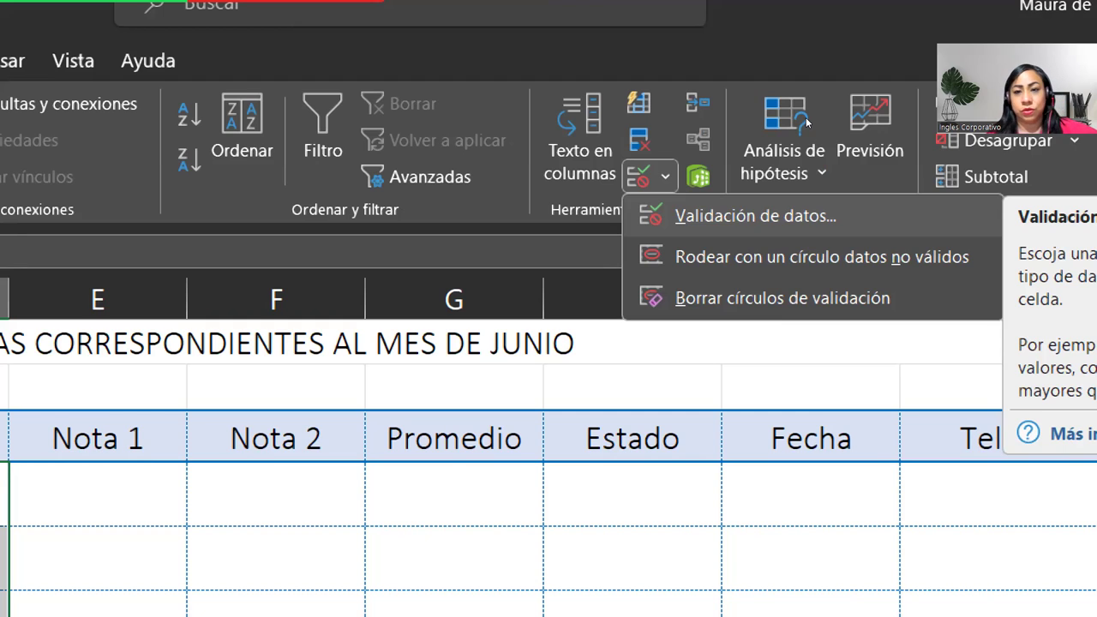
key("Return")
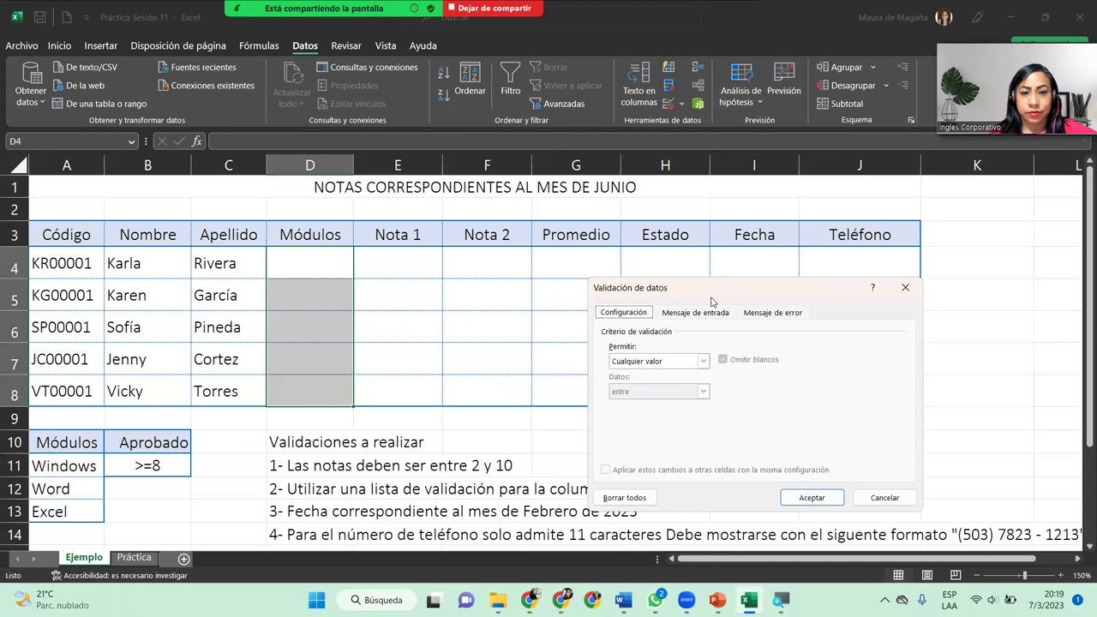
Step: Browse the Permitir value types in the Validación de datos dialog toward Lista
left_click_drag(712, 302, 583, 221)
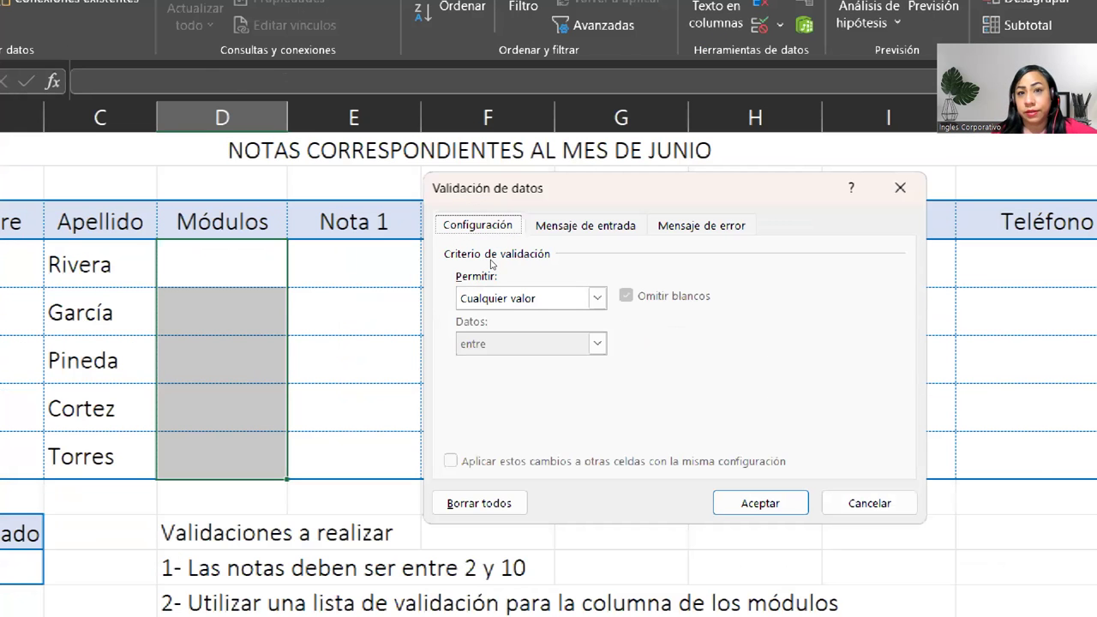
left_click(556, 292)
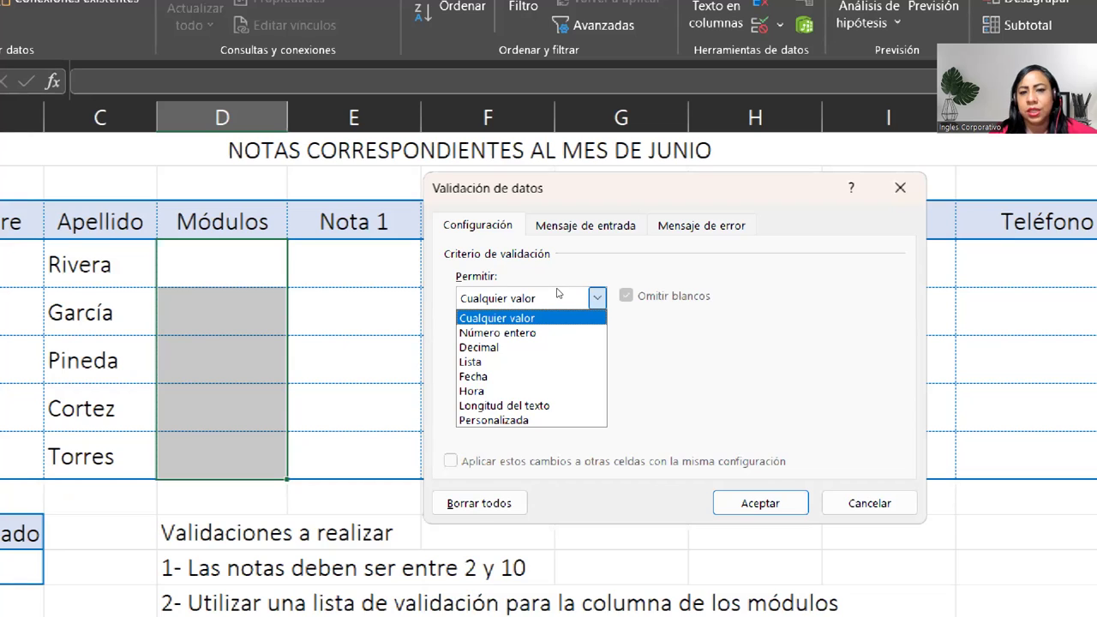
key("Down")
key("Down")
key("Down")
key("Down")
key("Down")
key("Down")
key("Down")
key("Up")
key("Up")
key("Up")
key("Up")
key("Up")
key("Up")
key("Down")
key("Down")
key("Down")
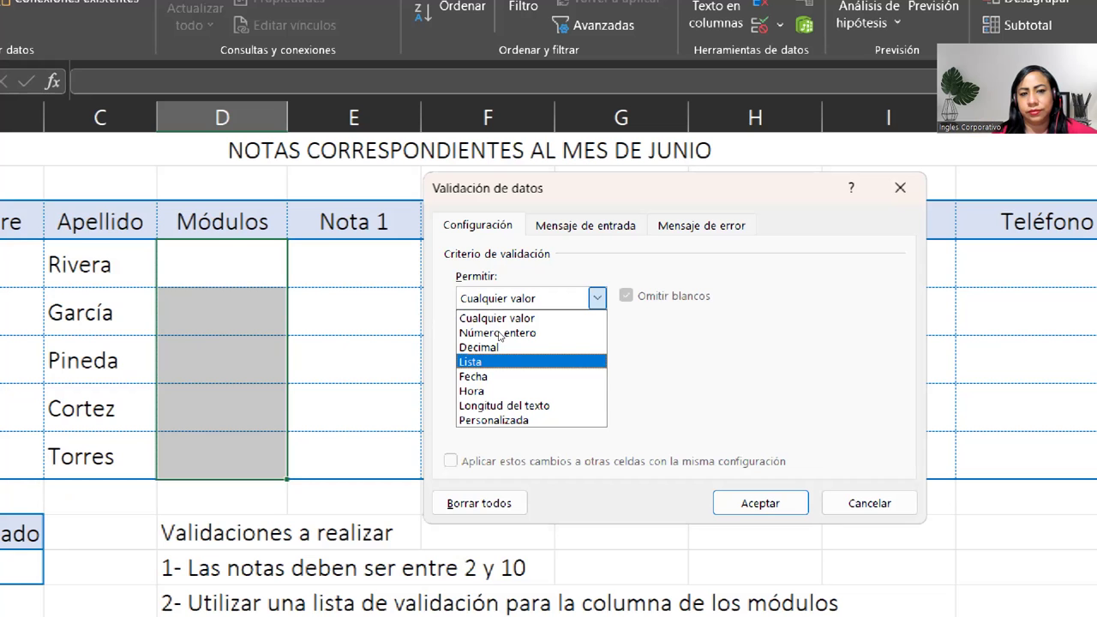
Step: Allow only a Lista sourced from =$A$11:$A$13 in D4:D8, check the message tabs, and apply
key("Return")
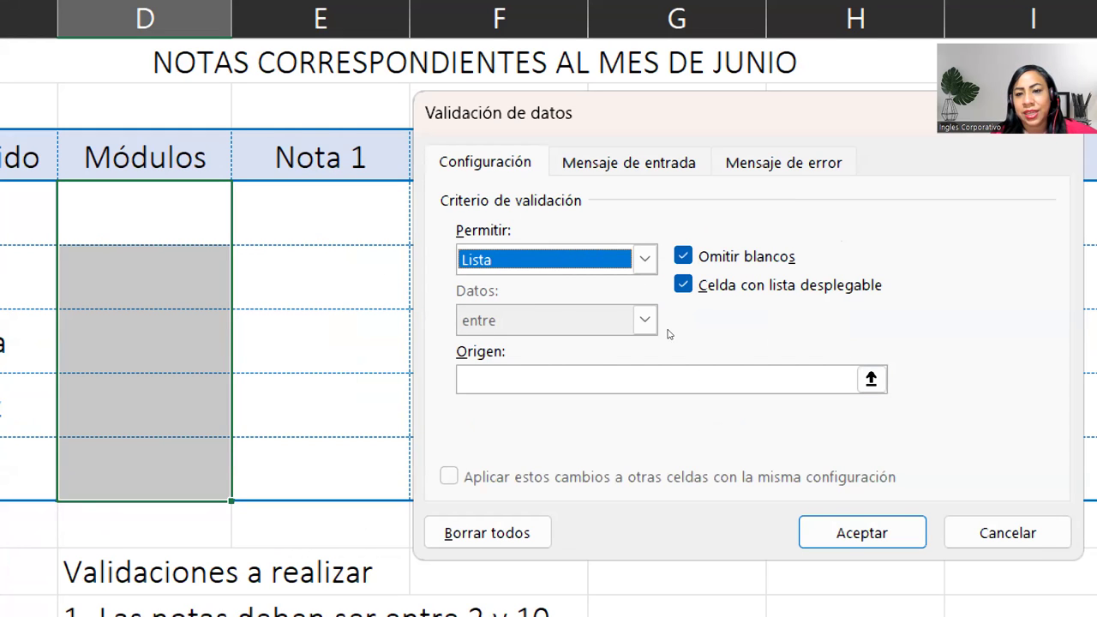
left_click(548, 276)
key("Escape")
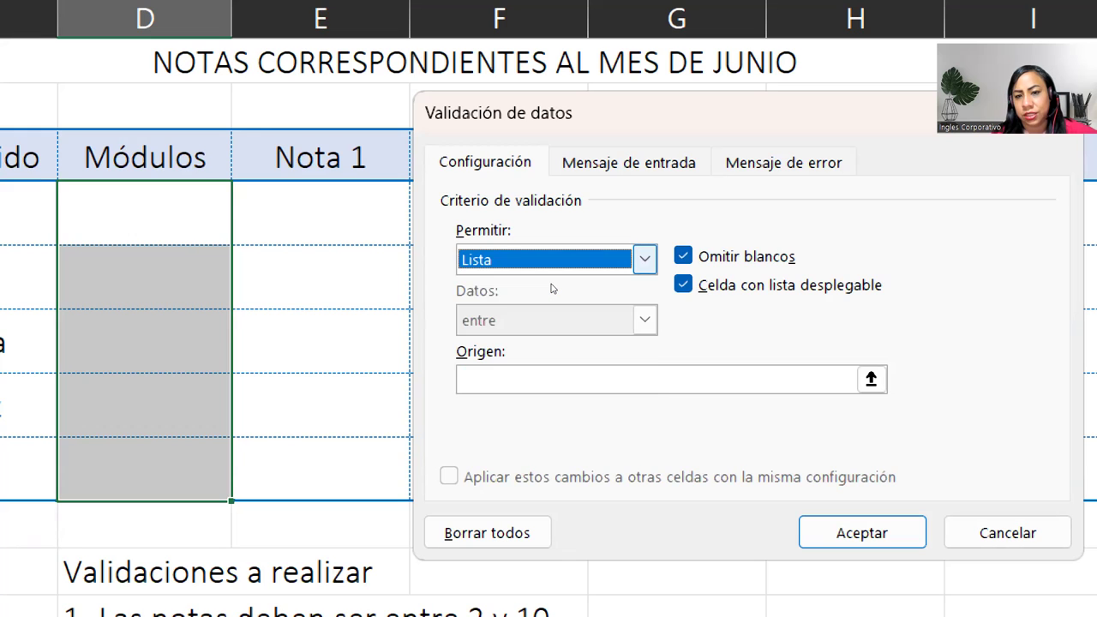
key("Tab")
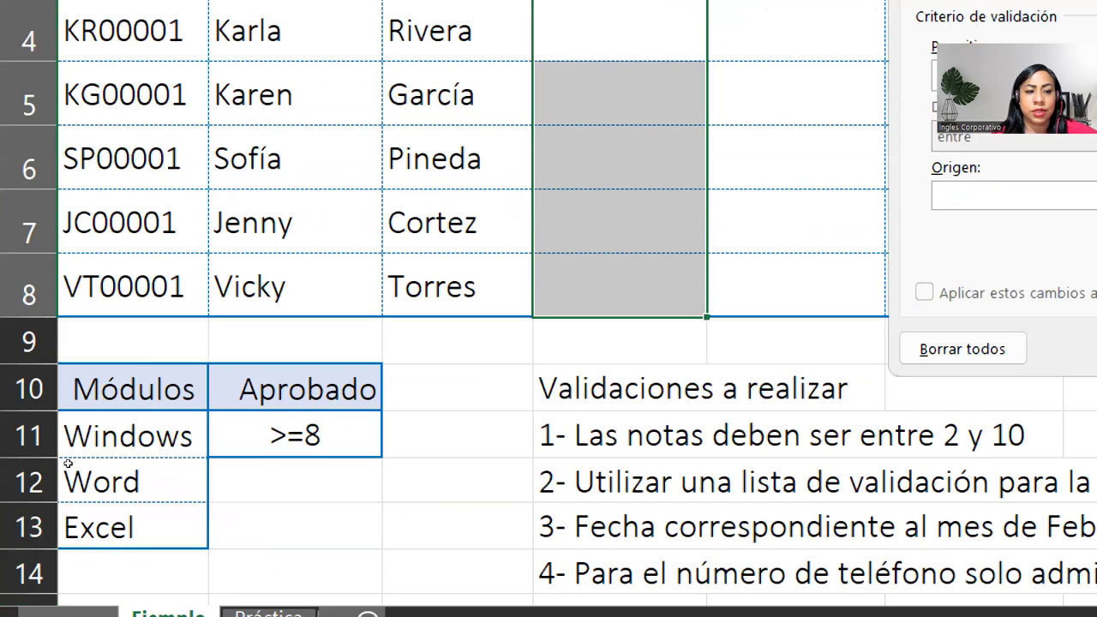
left_click_drag(67, 446, 73, 514)
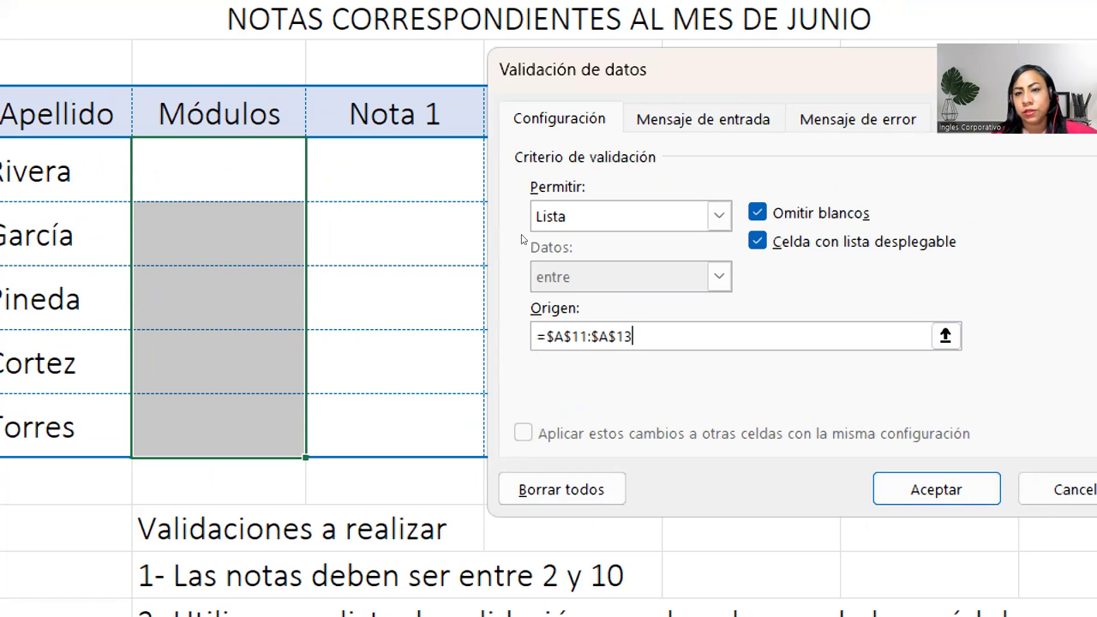
key("ctrl+Tab")
key("ctrl+Tab")
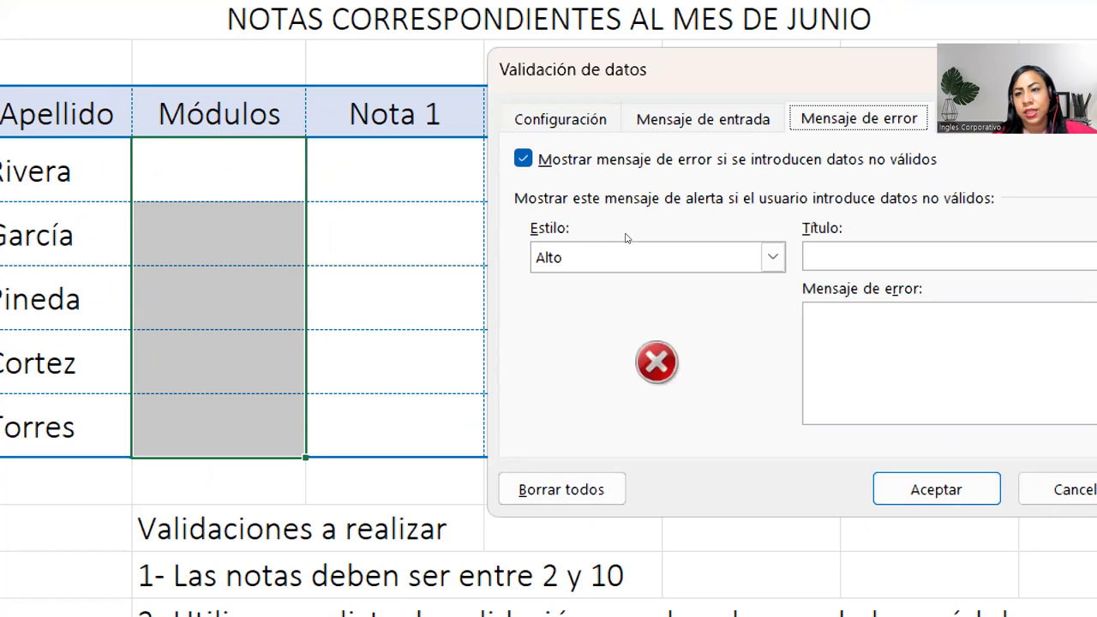
key("ctrl+Tab")
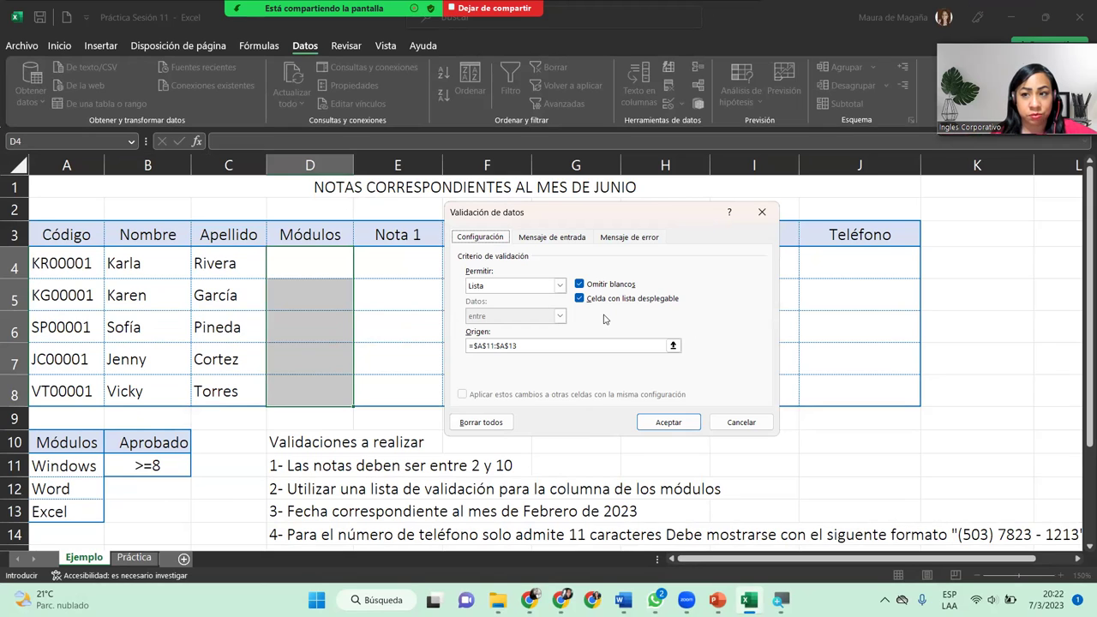
left_click(668, 422)
Step: Choose Windows for D4 and Word for D5 from the module dropdowns
left_click(333, 268)
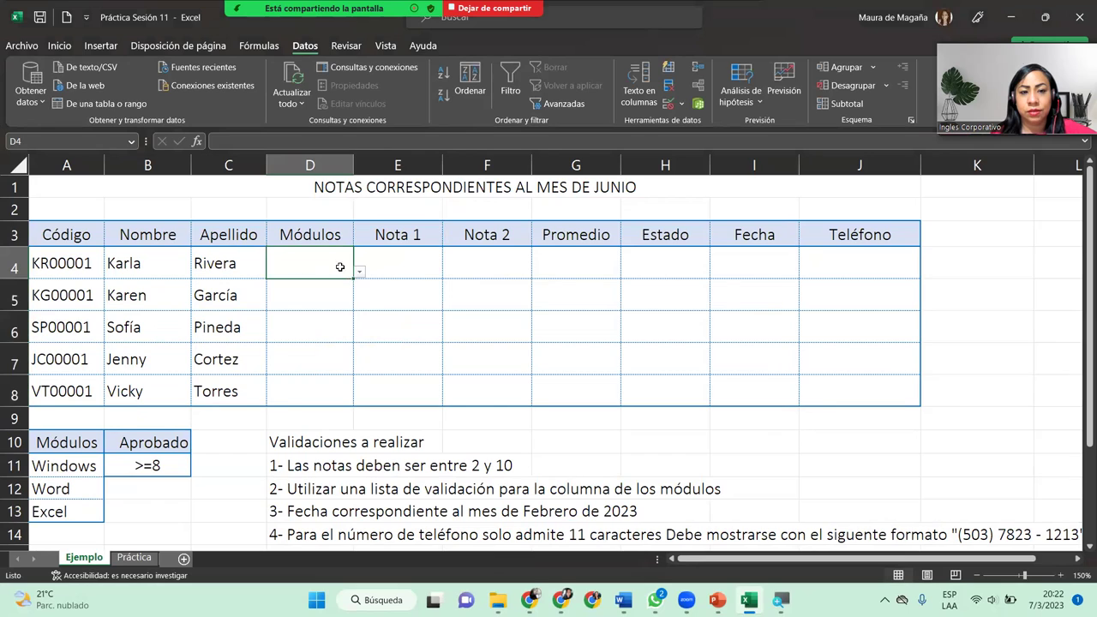
left_click(358, 273)
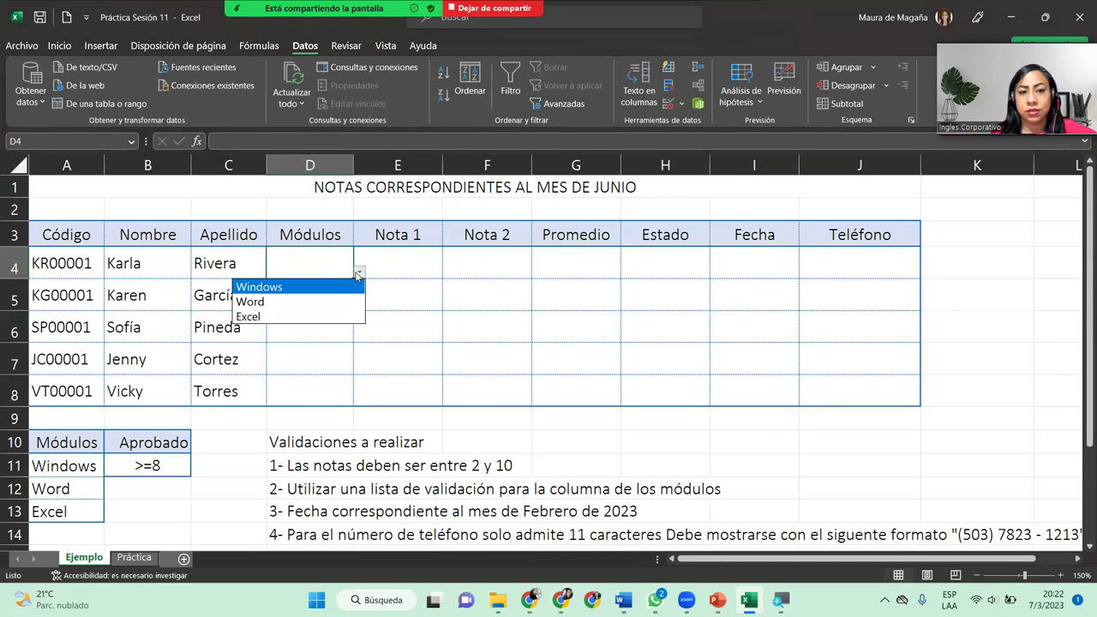
left_click(337, 286)
left_click(335, 287)
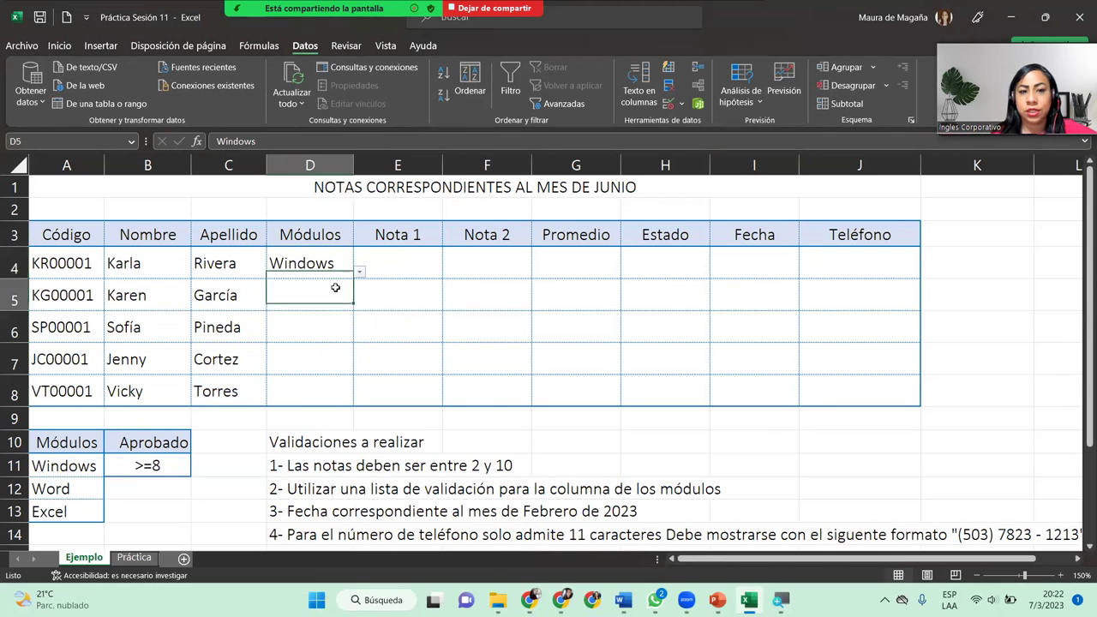
left_click(358, 303)
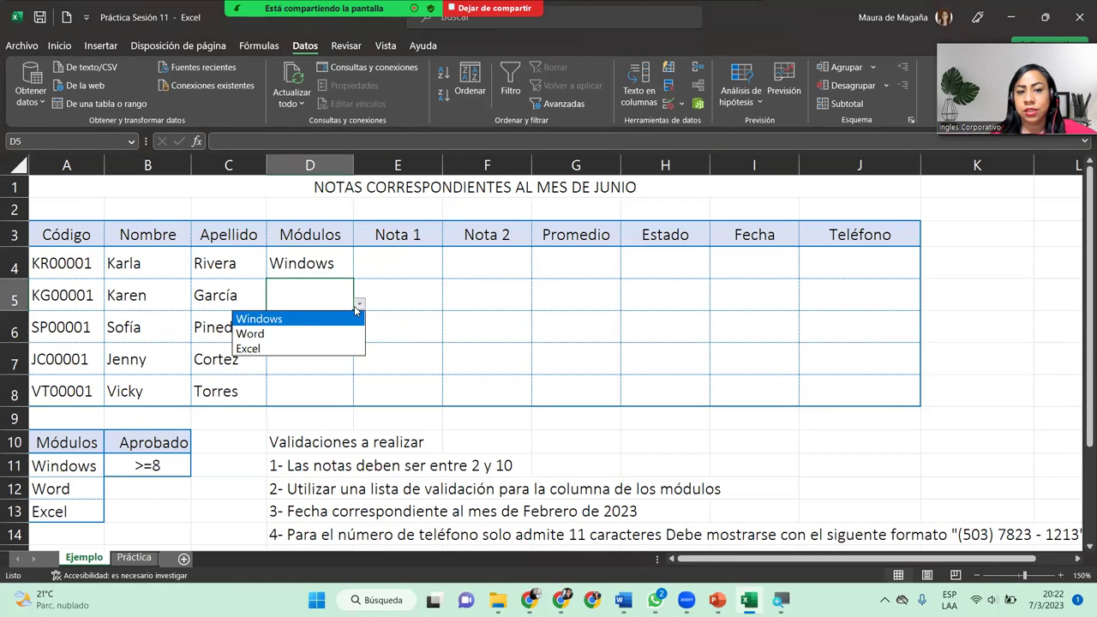
left_click(300, 335)
left_click(310, 332)
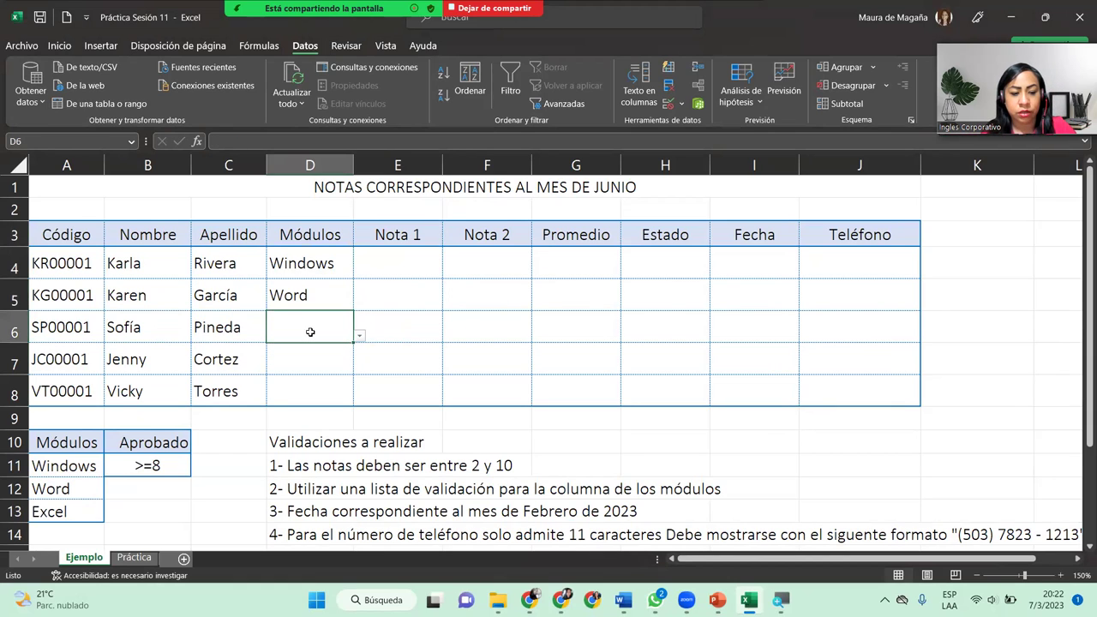
Step: Enter the off-list module 'Work', cancel the rejection, and select Jenny's Módulos cell
type("Work")
key("Return")
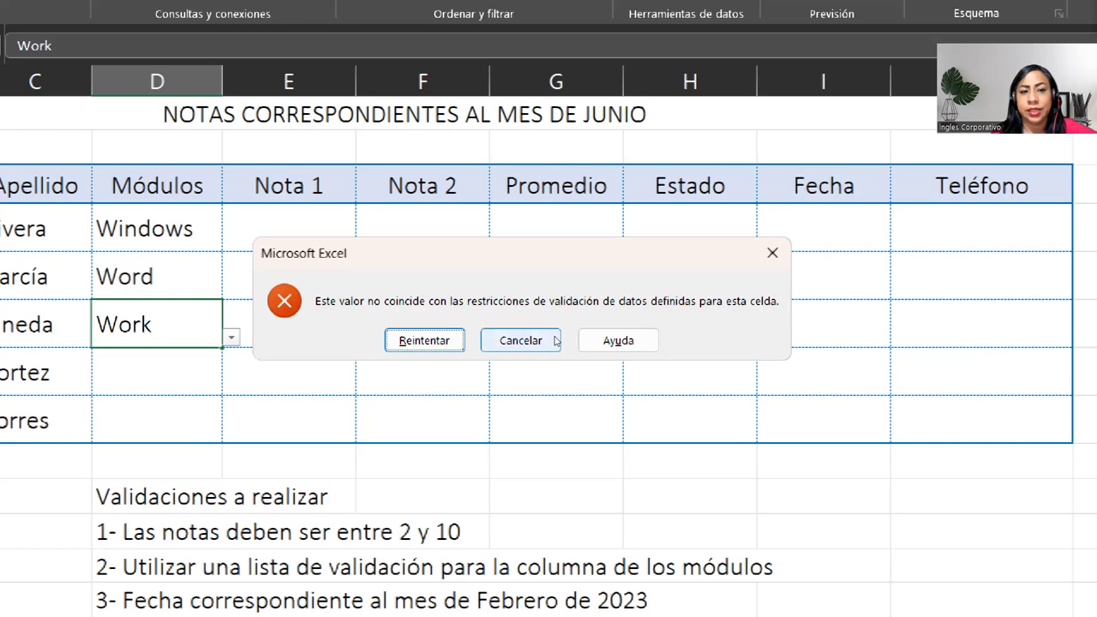
left_click(555, 341)
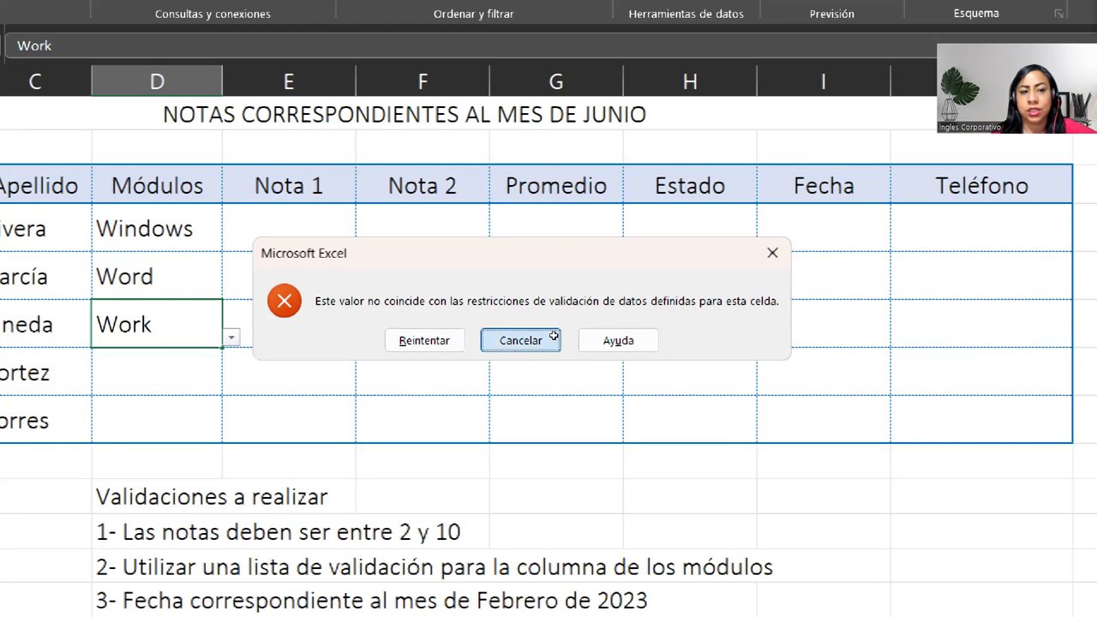
scroll(123, 338, "left", 1)
left_click(317, 349)
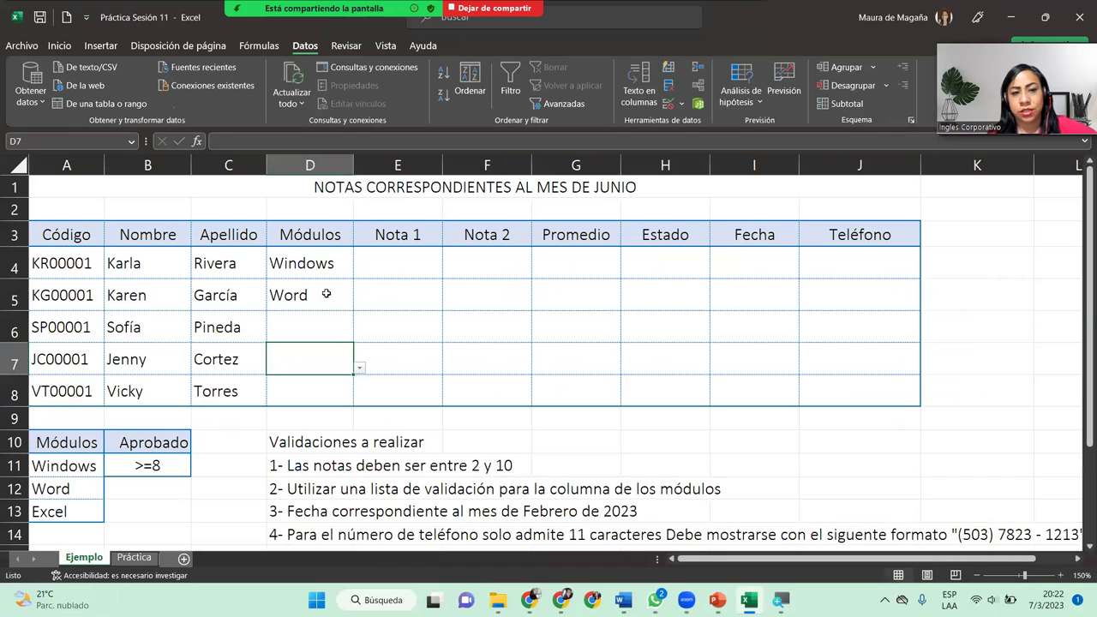
Step: Give D4:D8 the input message 'Seleccione un Modulo de la lista' and apply it
left_click_drag(334, 269, 335, 387)
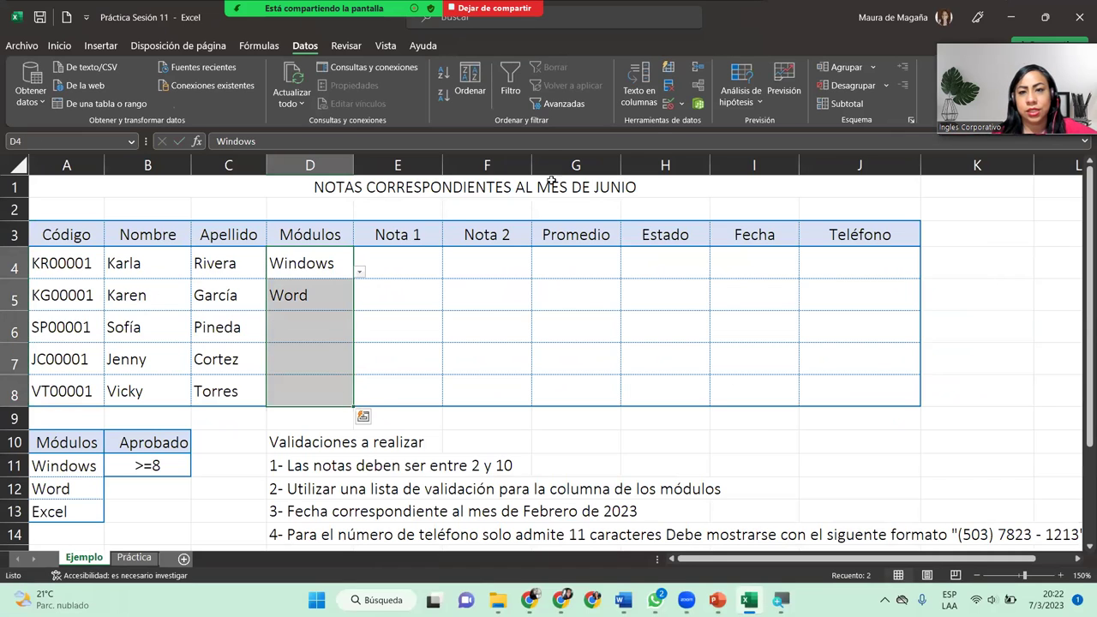
left_click(670, 102)
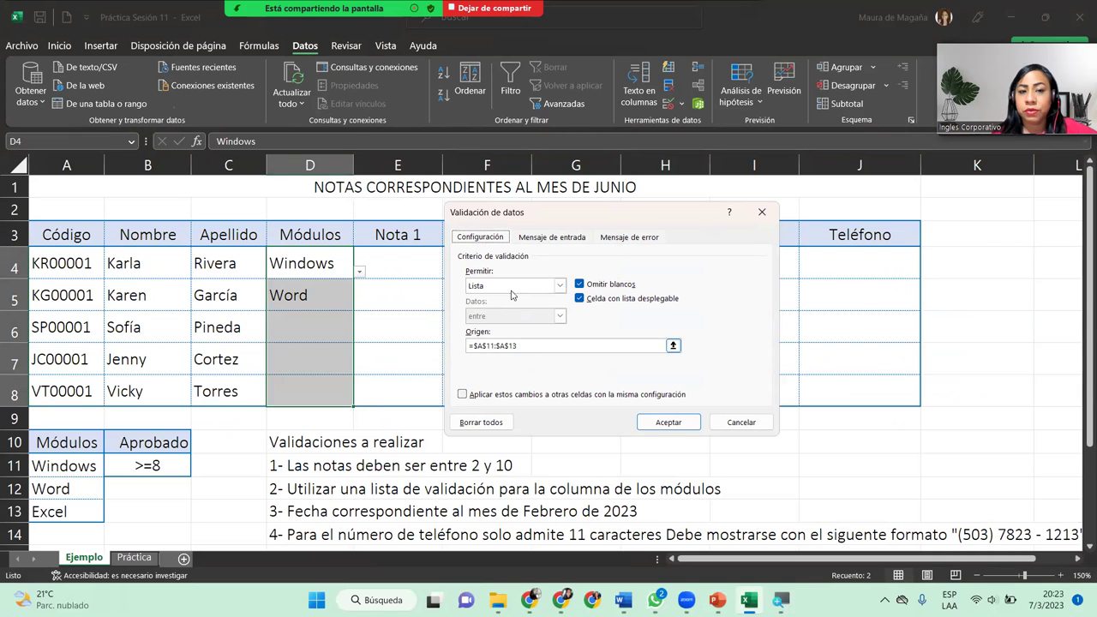
left_click(529, 238)
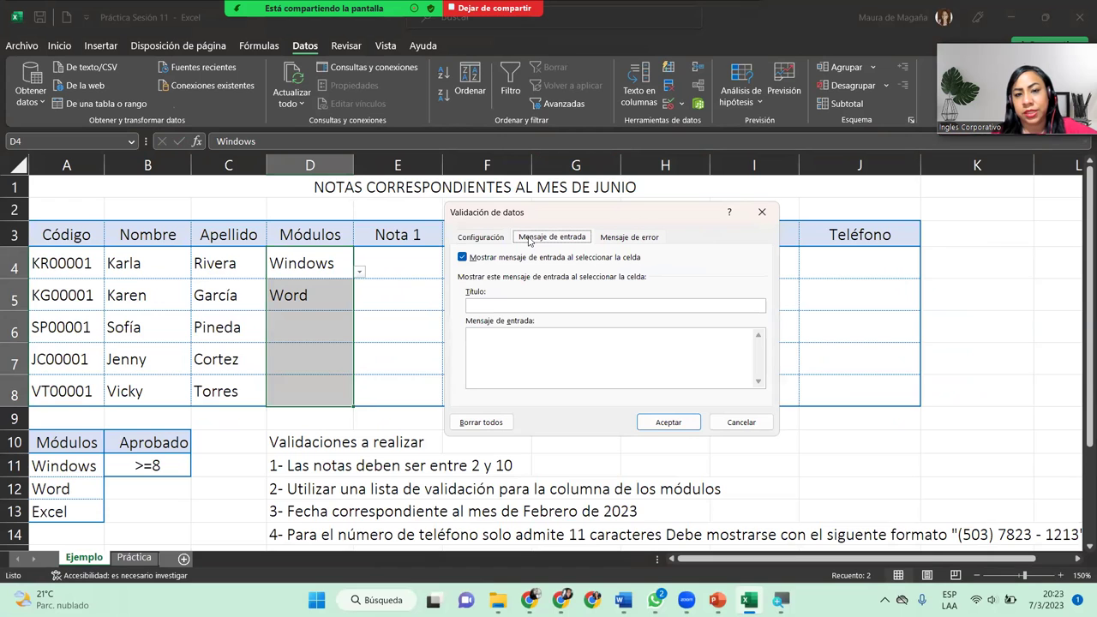
left_click(541, 308)
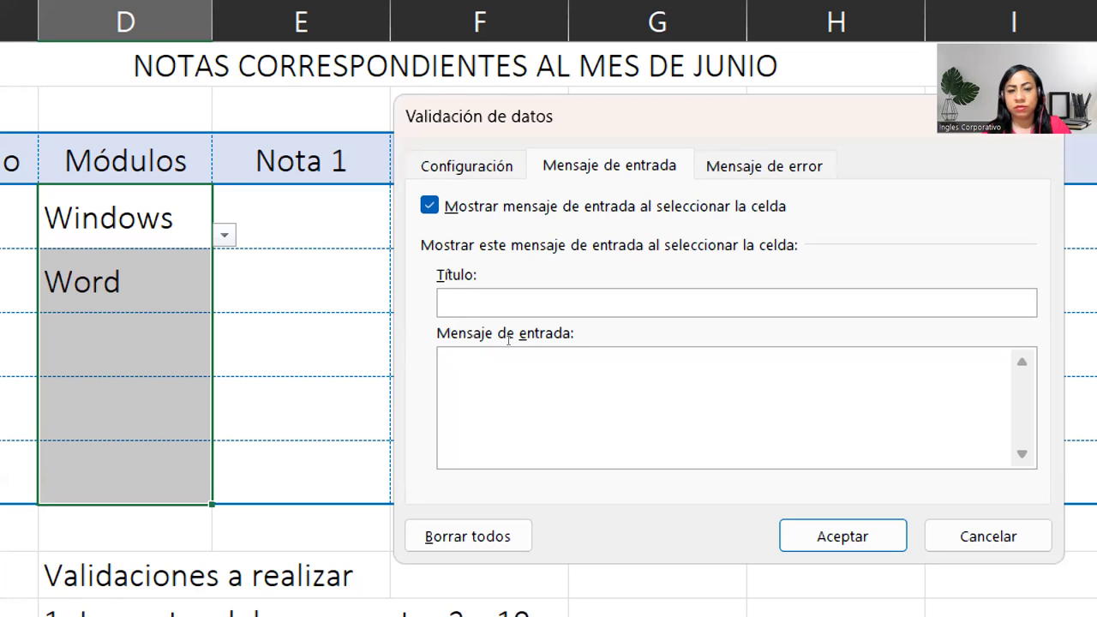
type("Seleccione")
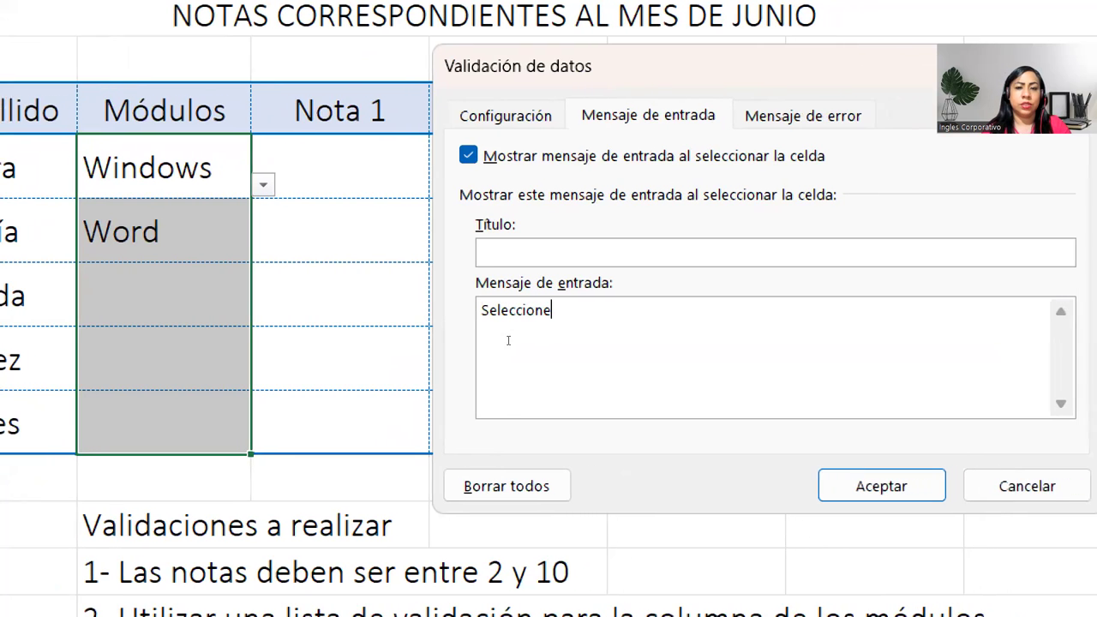
type(" un ")
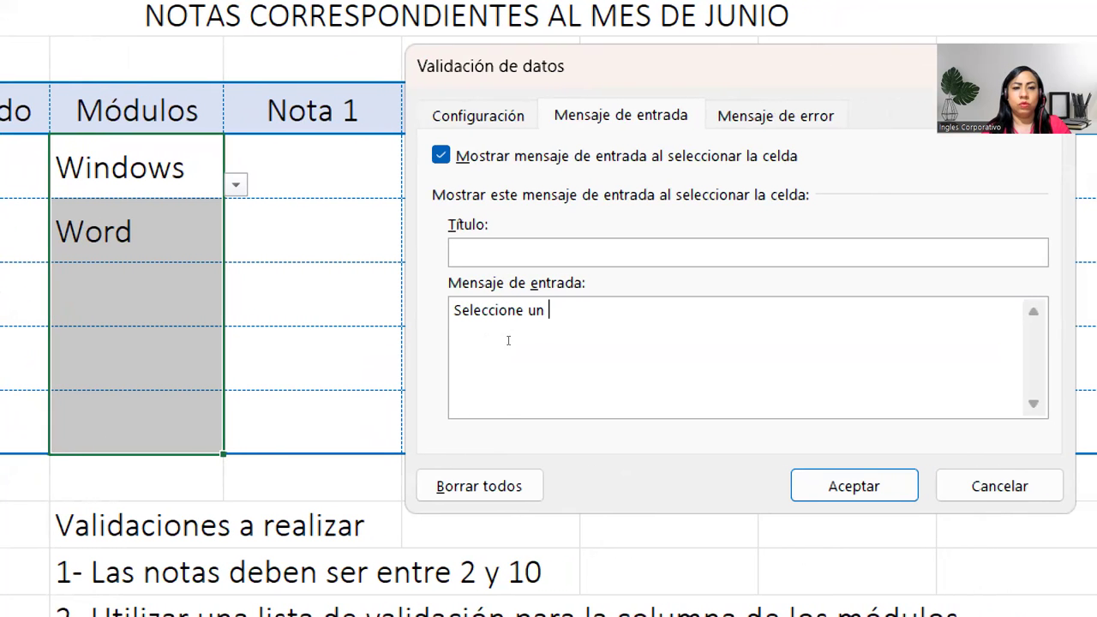
type("Modulo de l")
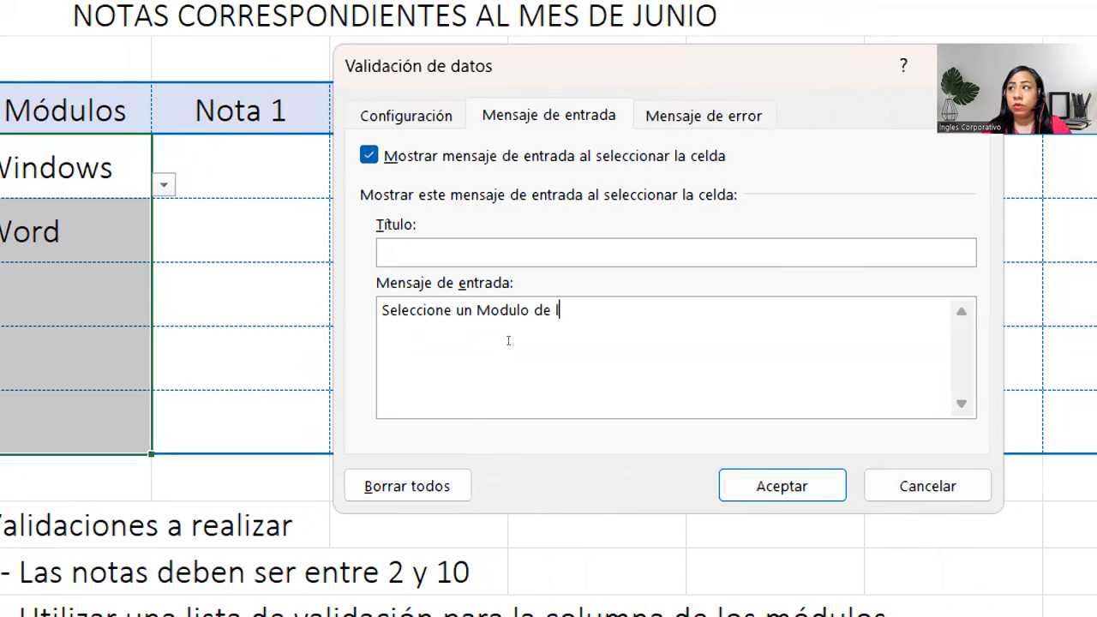
type("a lista")
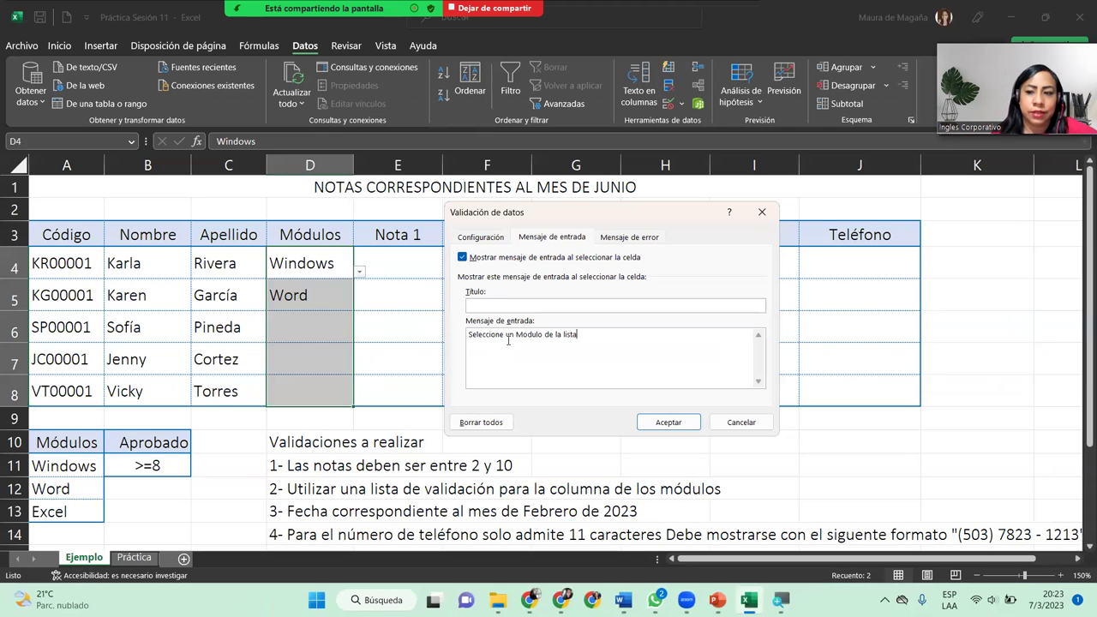
left_click(654, 427)
Step: Check the prompt on D5 and pick Excel as the module in D6
left_click(286, 292)
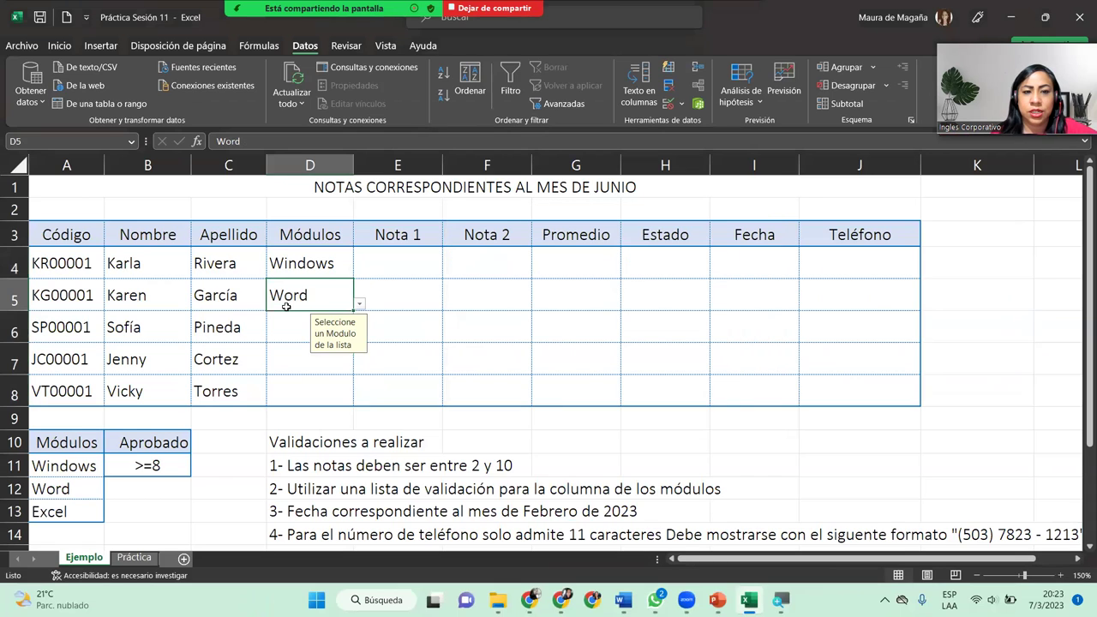
left_click(285, 321)
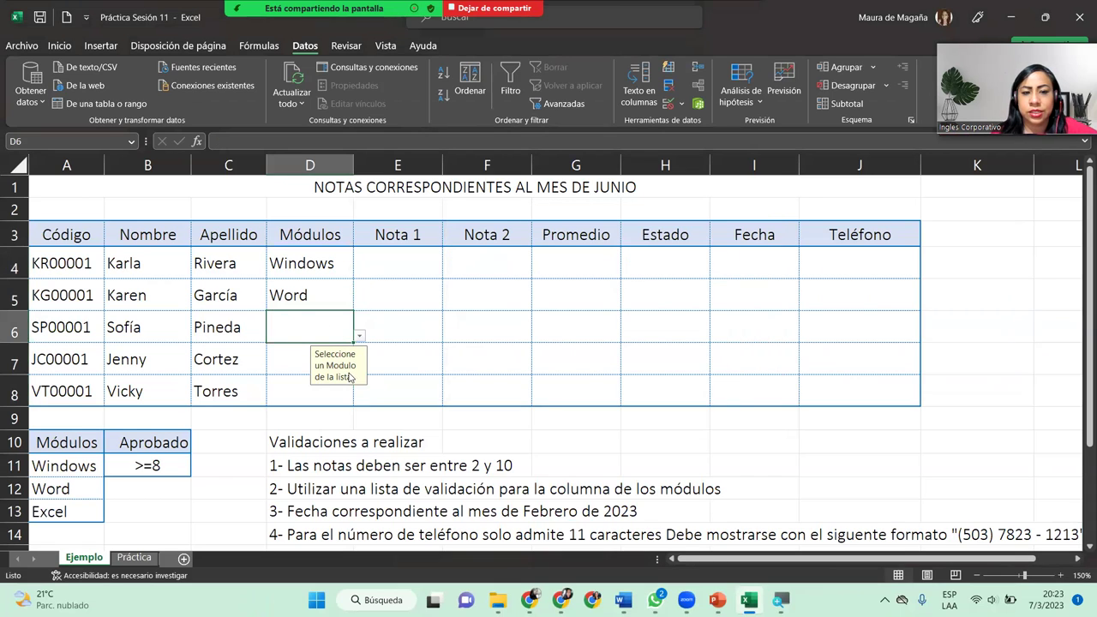
left_click(361, 336)
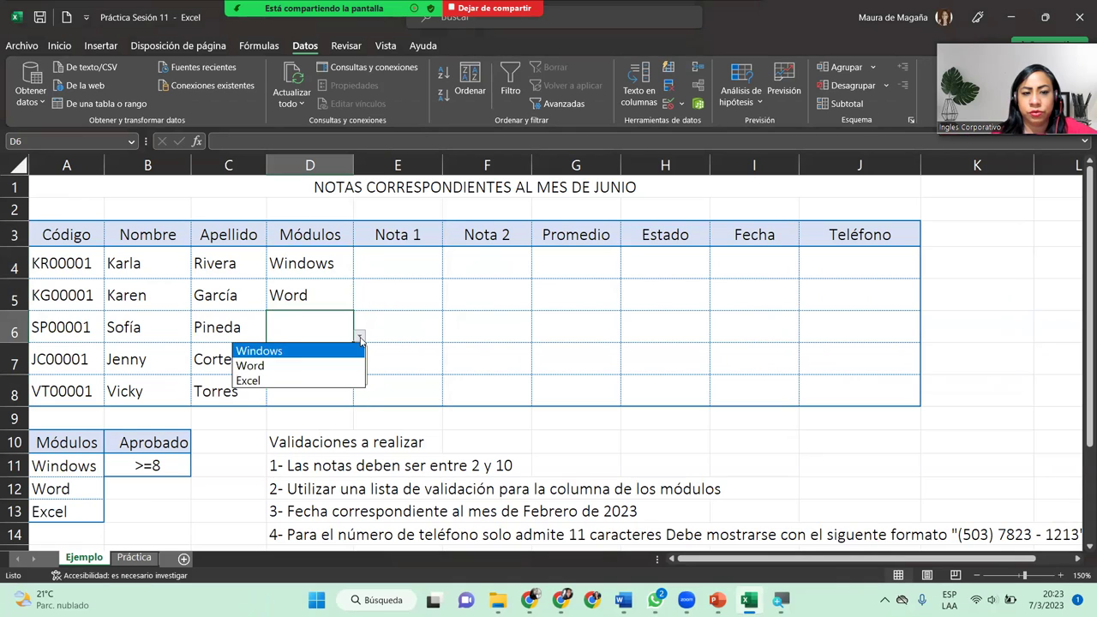
left_click(293, 380)
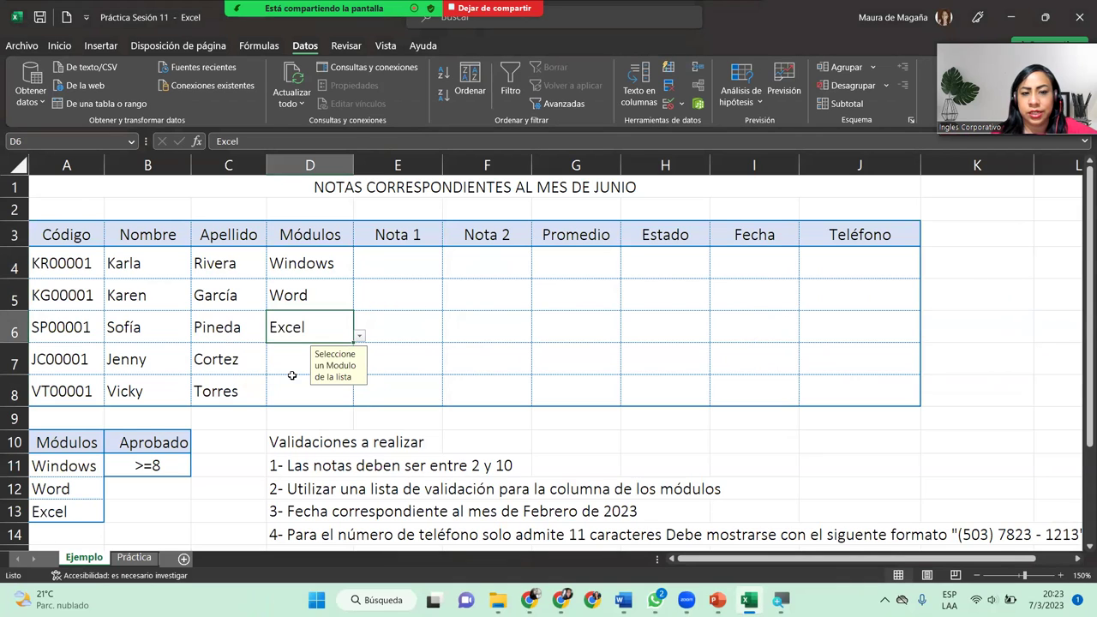
left_click(323, 294)
Step: Verify the module prompt appears on D4, D7 and D8, then select D4:D8
left_click(334, 254)
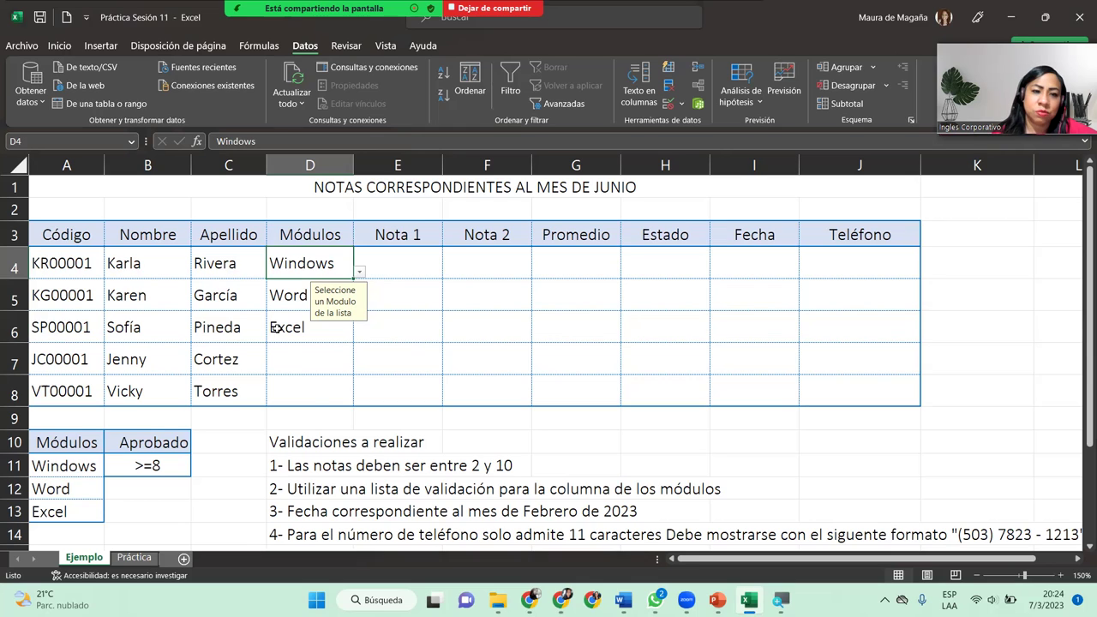
left_click(288, 353)
left_click(283, 387)
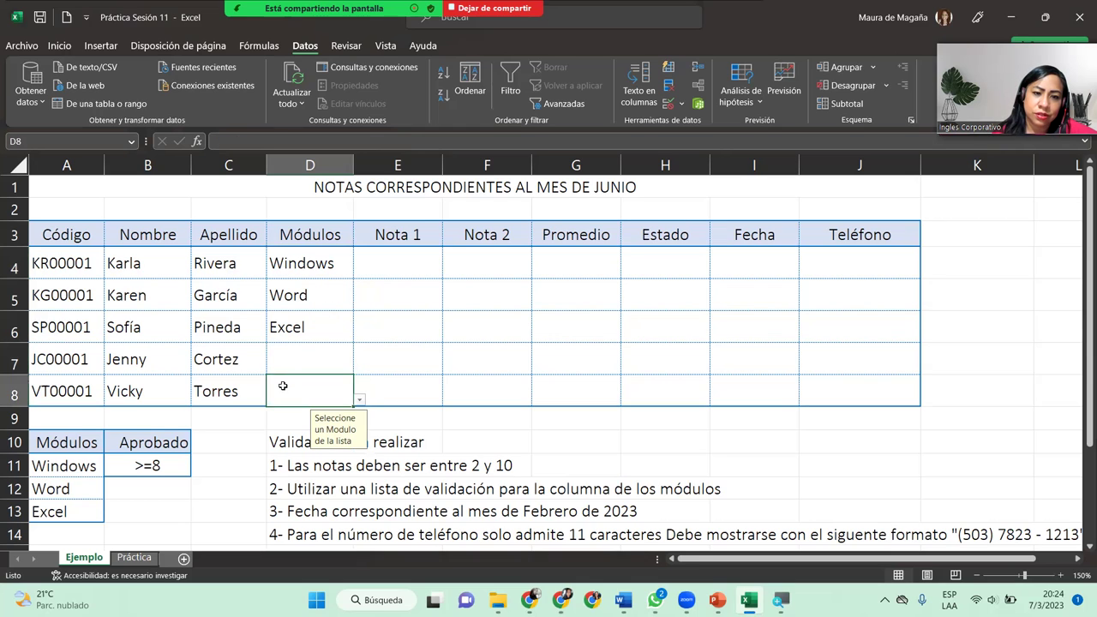
left_click(309, 340)
left_click(335, 260)
left_click_drag(335, 260, 360, 413)
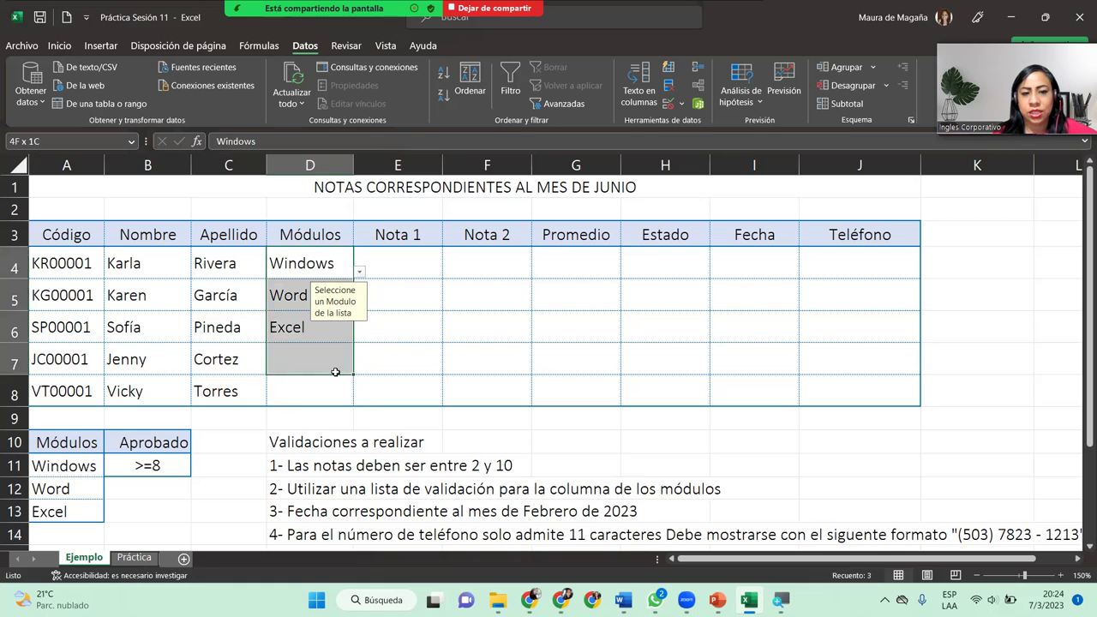
Step: Reopen Validación de datos for D4:D8 to view the saved input message
left_click(664, 107)
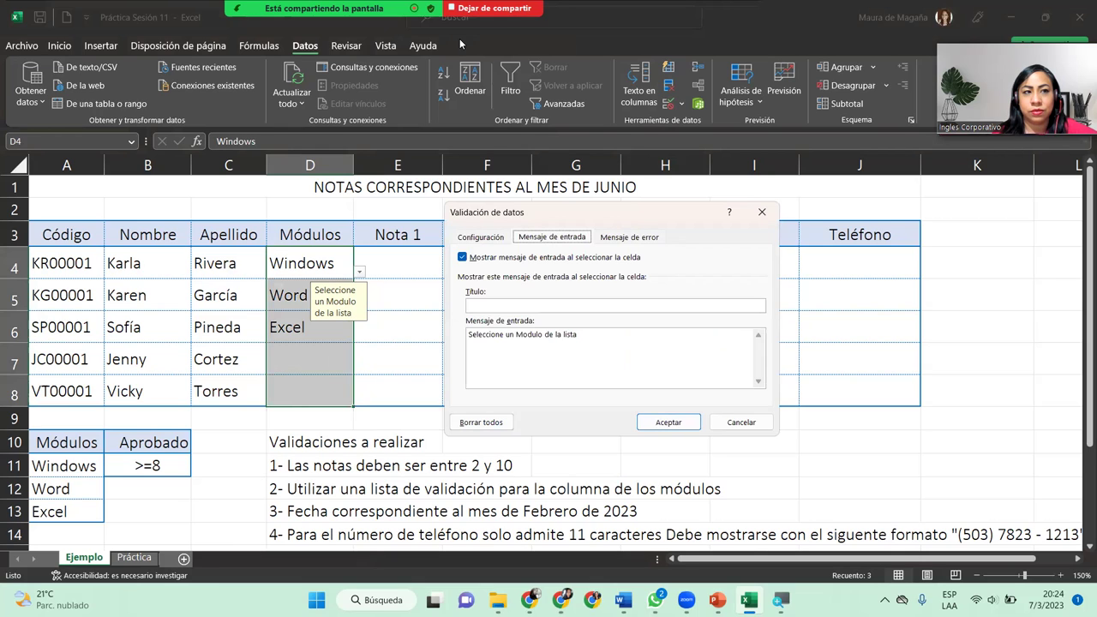
mouse_move(459, 44)
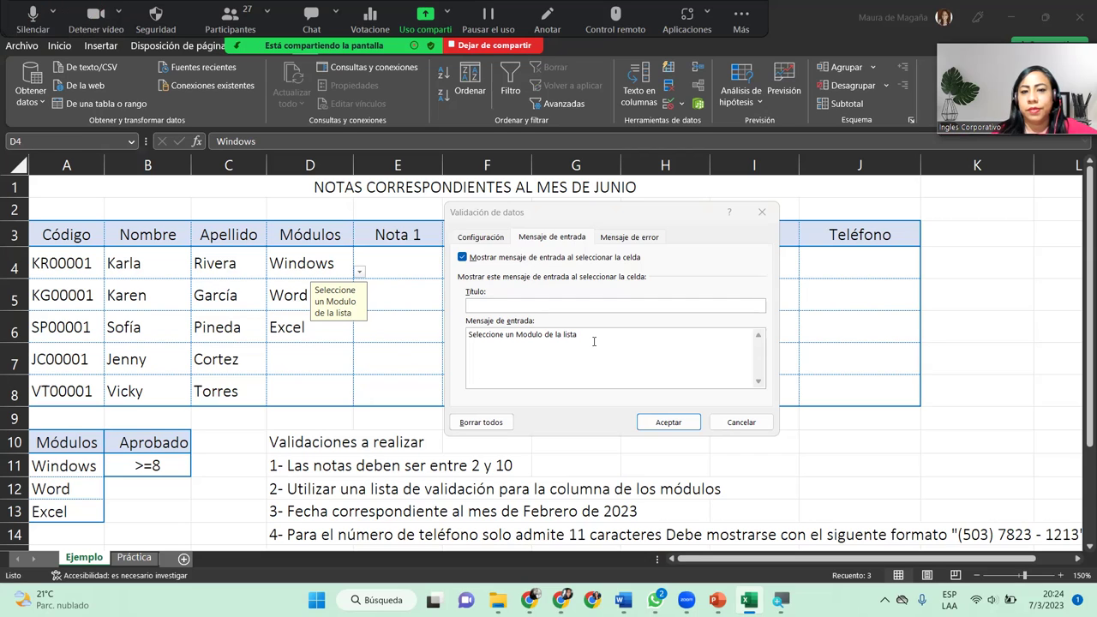
Step: On the error alert settings, try the Advertencia and Información styles, then return to Alto
left_click(647, 239)
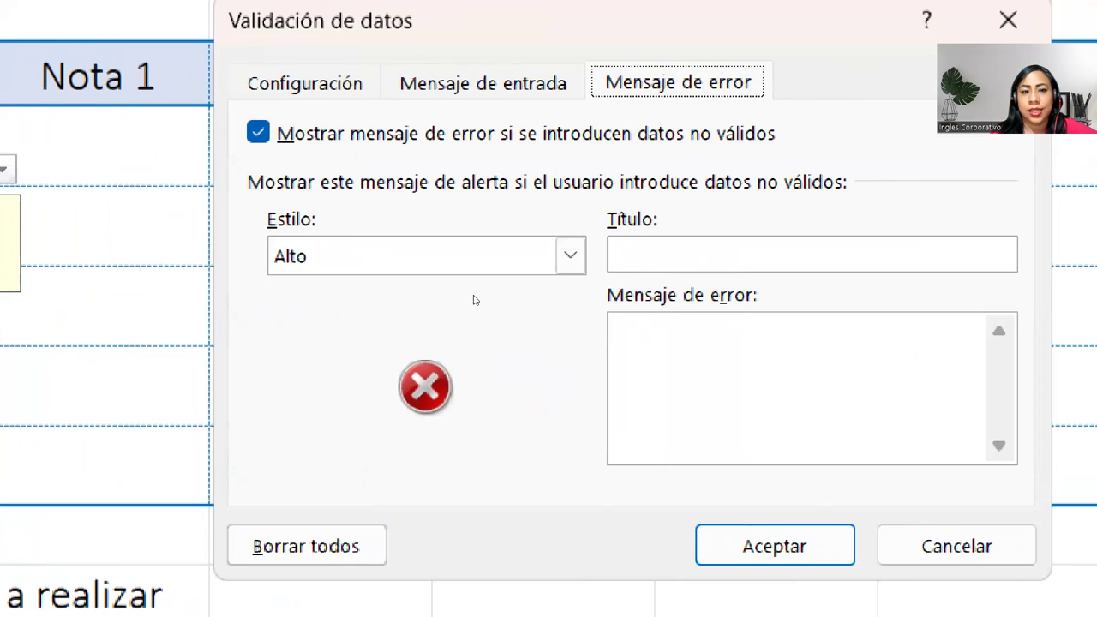
key("alt+Down")
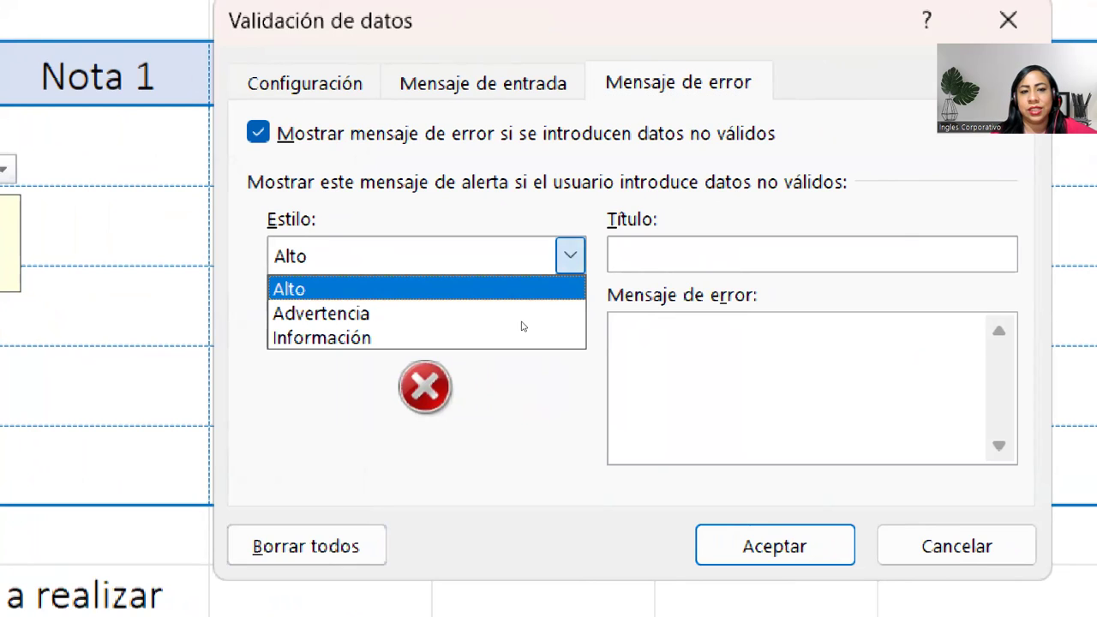
left_click(519, 322)
key("alt+Down")
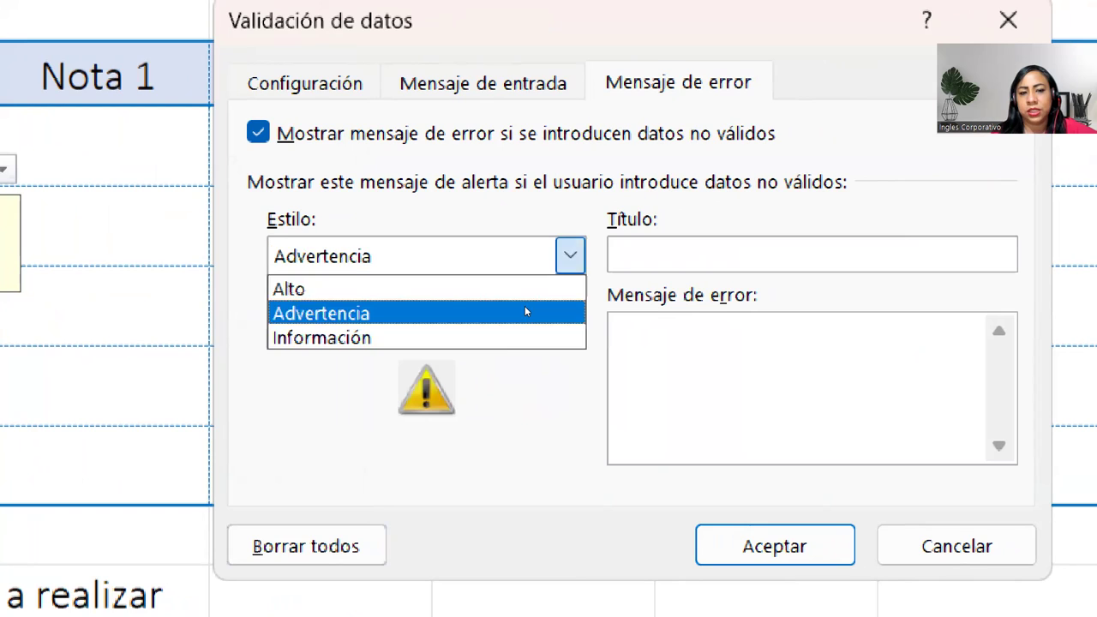
left_click(505, 339)
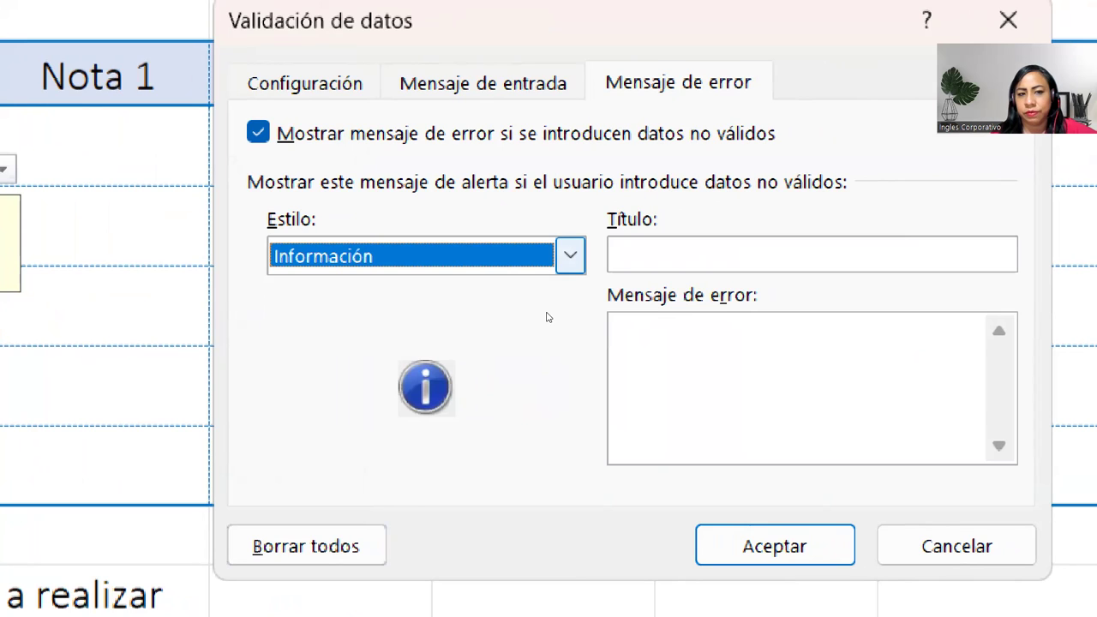
key("alt+Down")
key("Up")
key("Up")
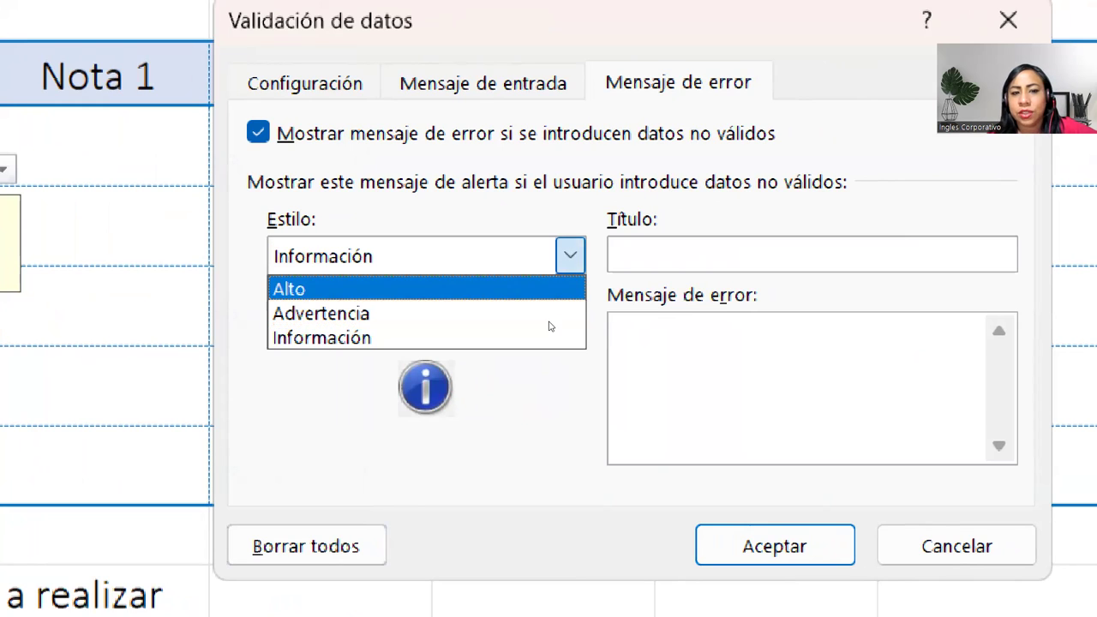
key("Return")
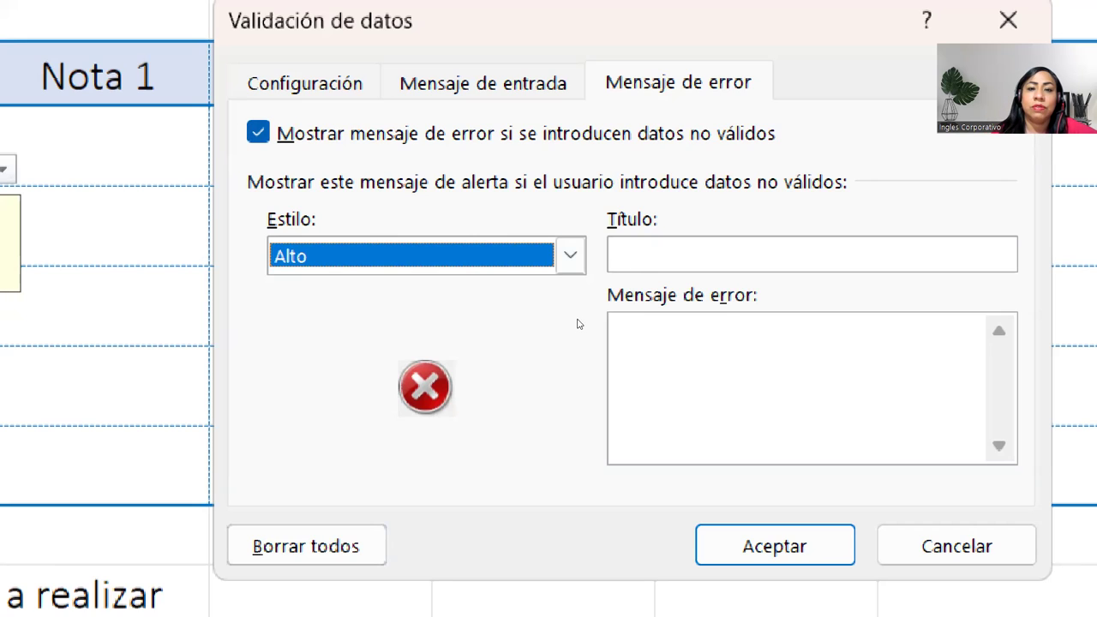
Step: Compare Advertencia and Información again, settle on Alto, and move to the Título field
key("alt+Down")
key("Down")
key("Return")
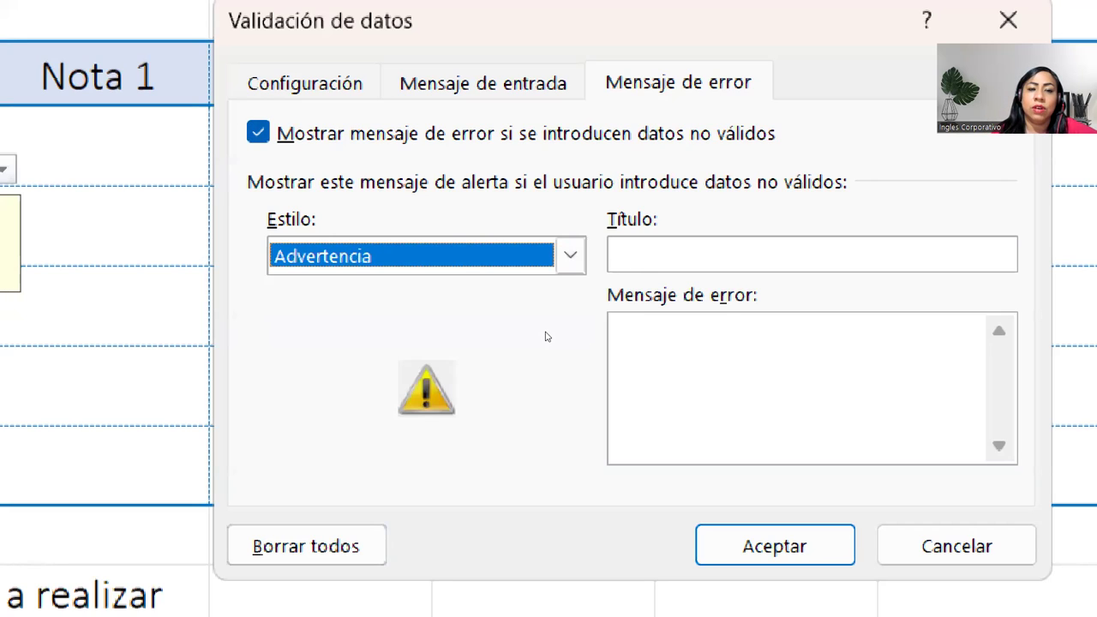
left_click(571, 255)
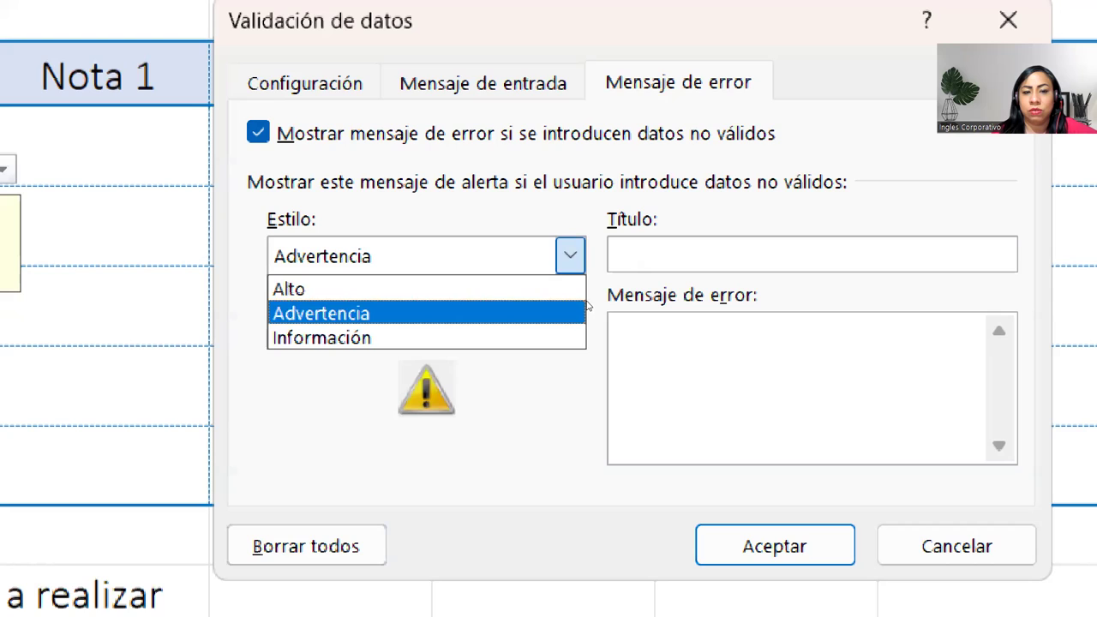
left_click(551, 343)
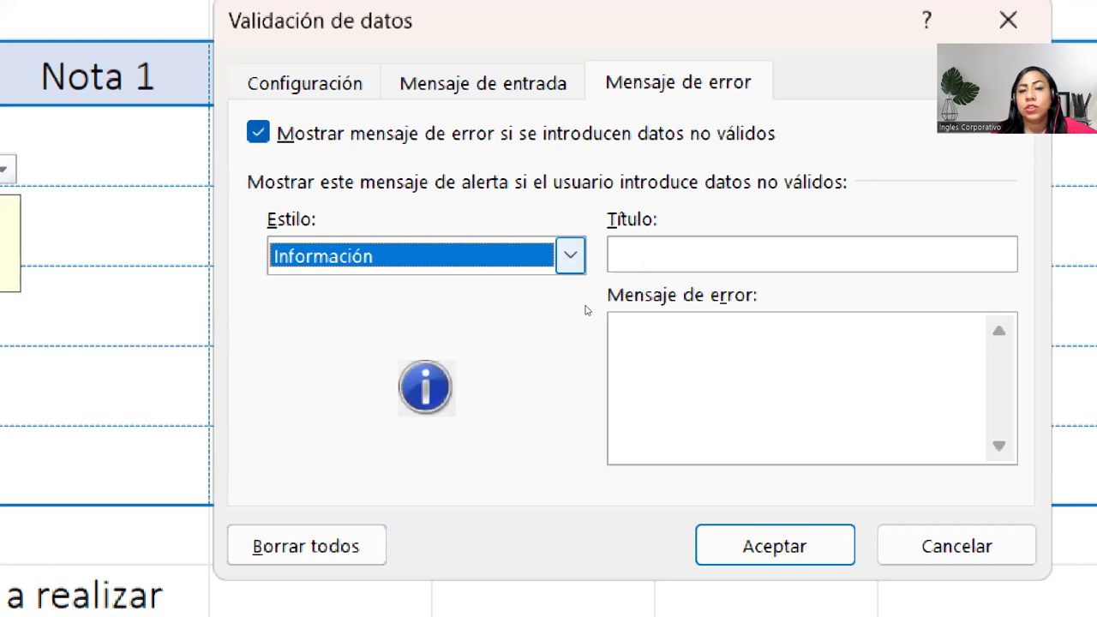
key("alt+Down")
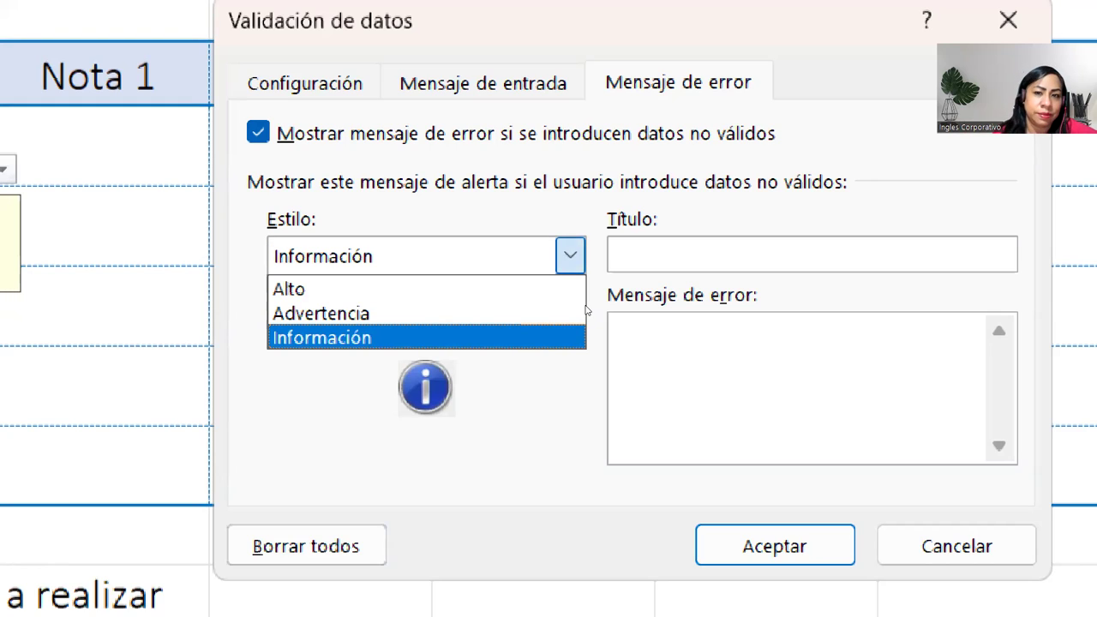
key("Up")
key("Up")
key("Return")
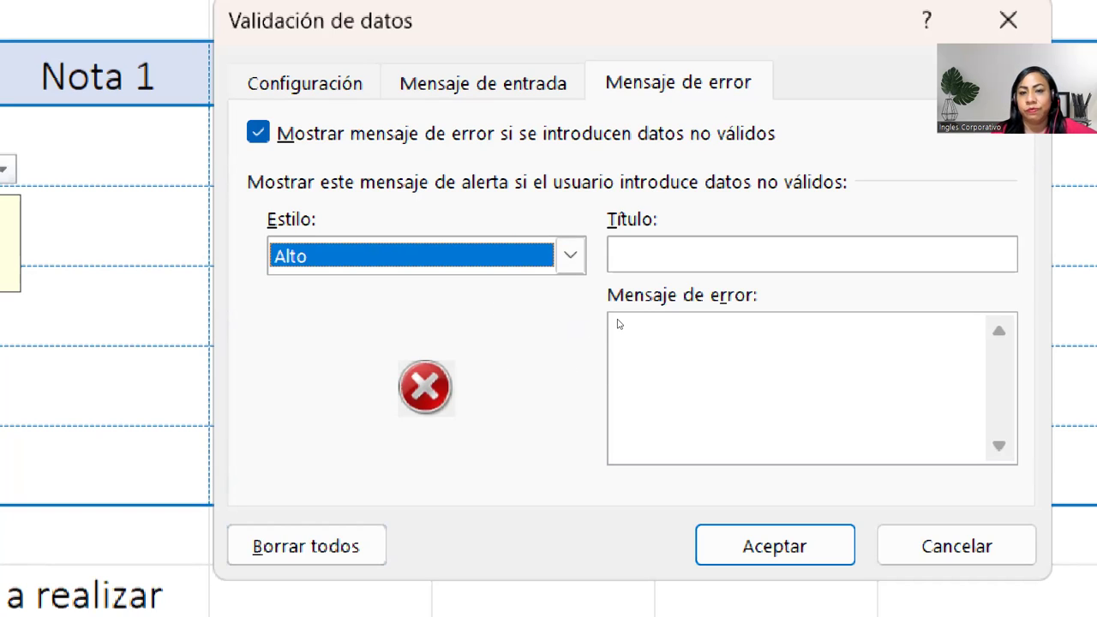
key("Tab")
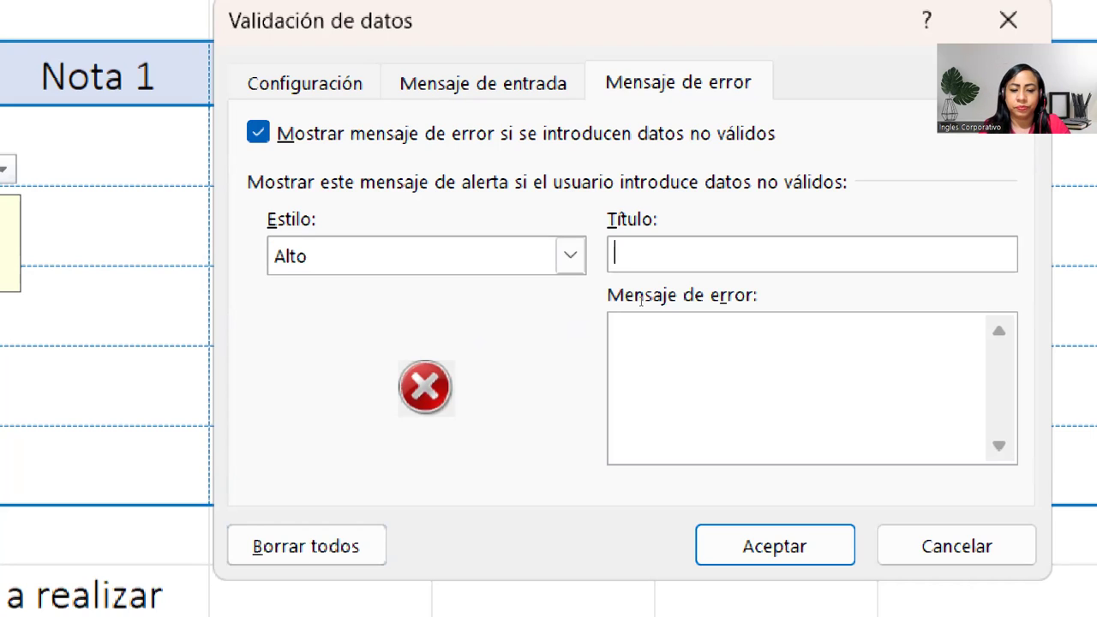
Step: Title the error alert 'Modulo incorrecto' with message 'Seleccione un modulo de la lista desplegable.'
type("M")
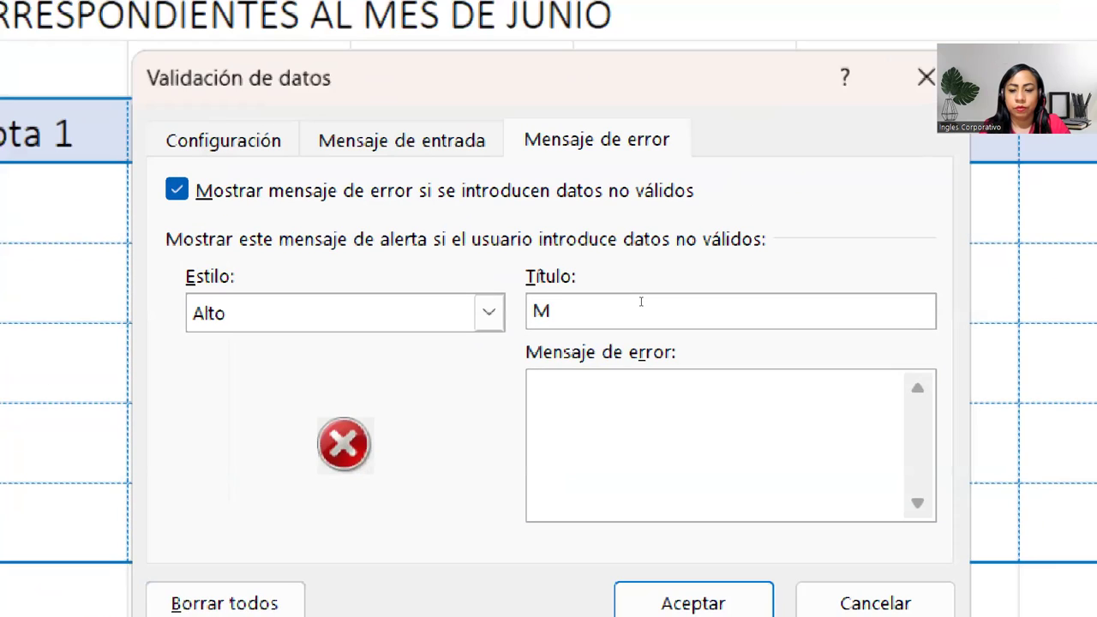
type("odulo inco")
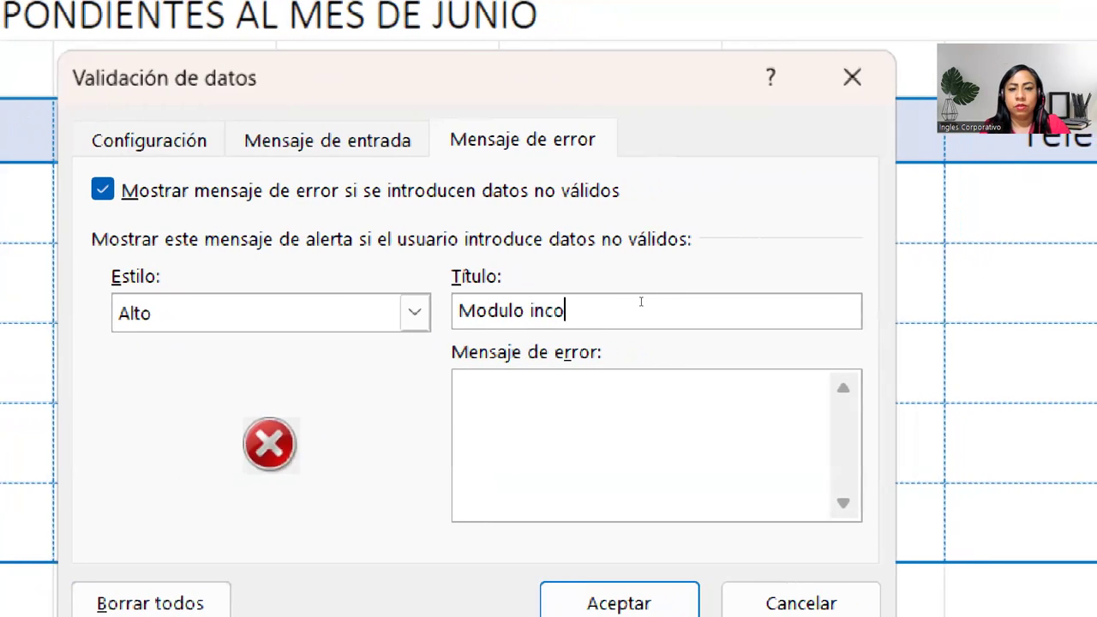
type("rrecto")
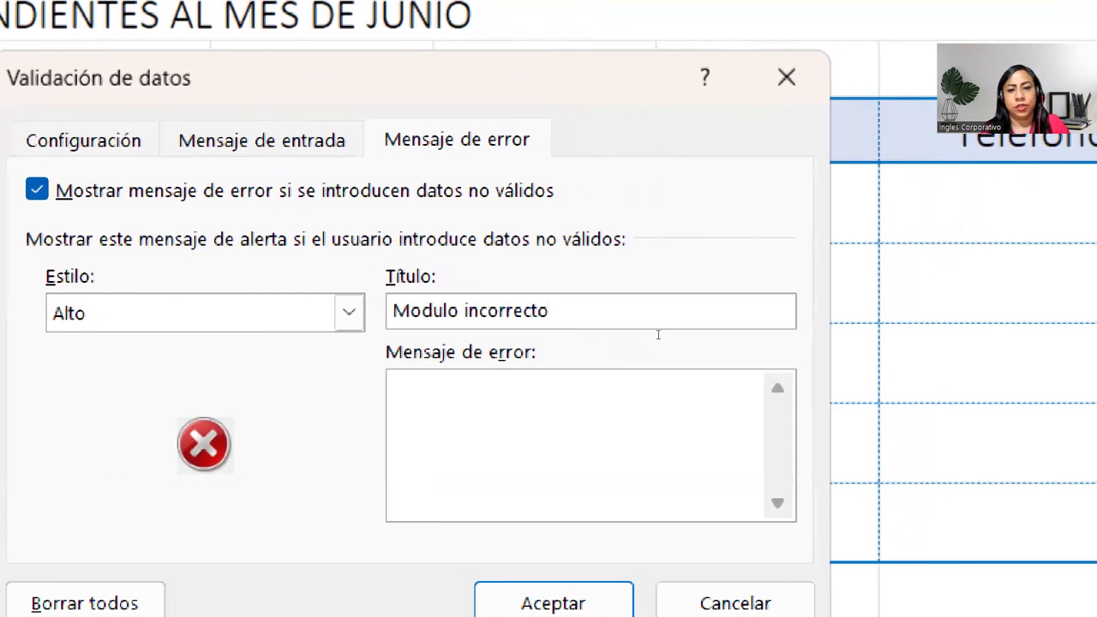
key("Tab")
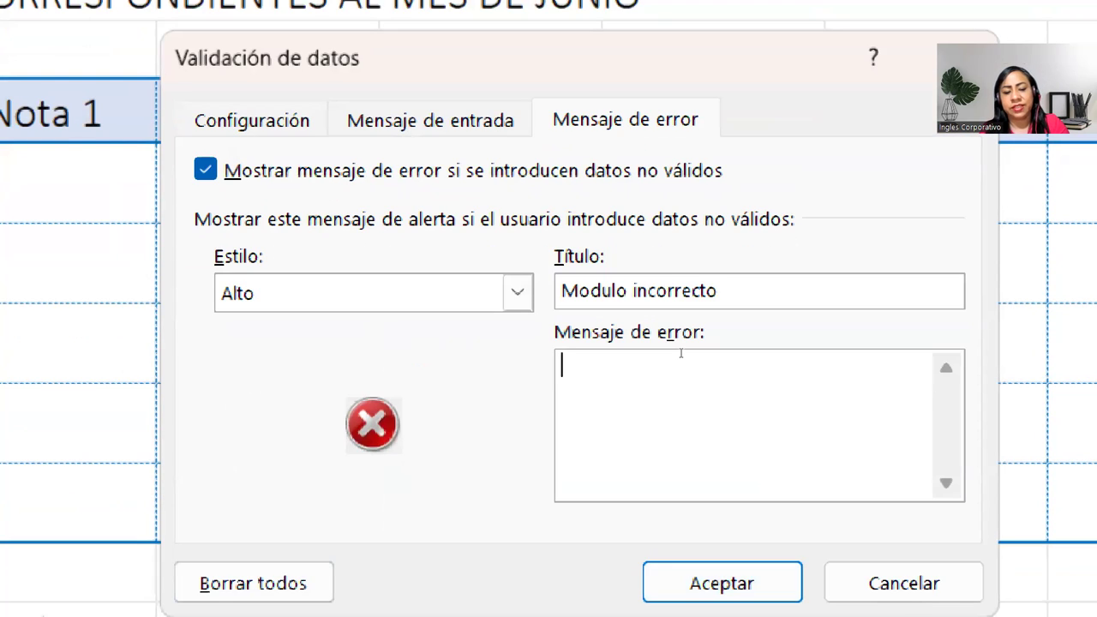
type("Seleccione un")
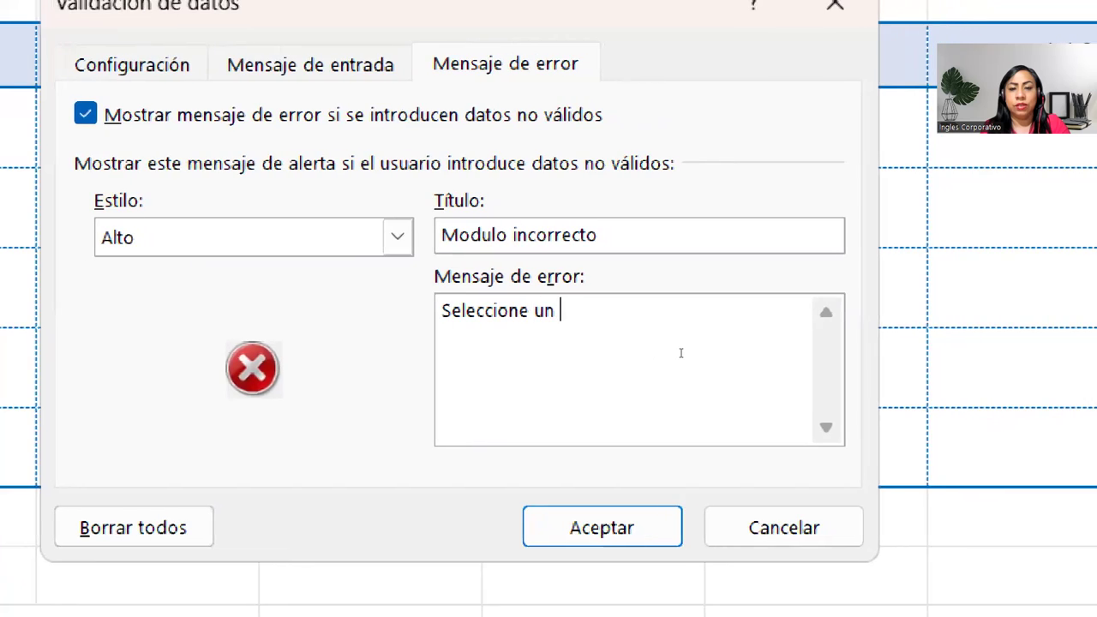
type(" modulo ")
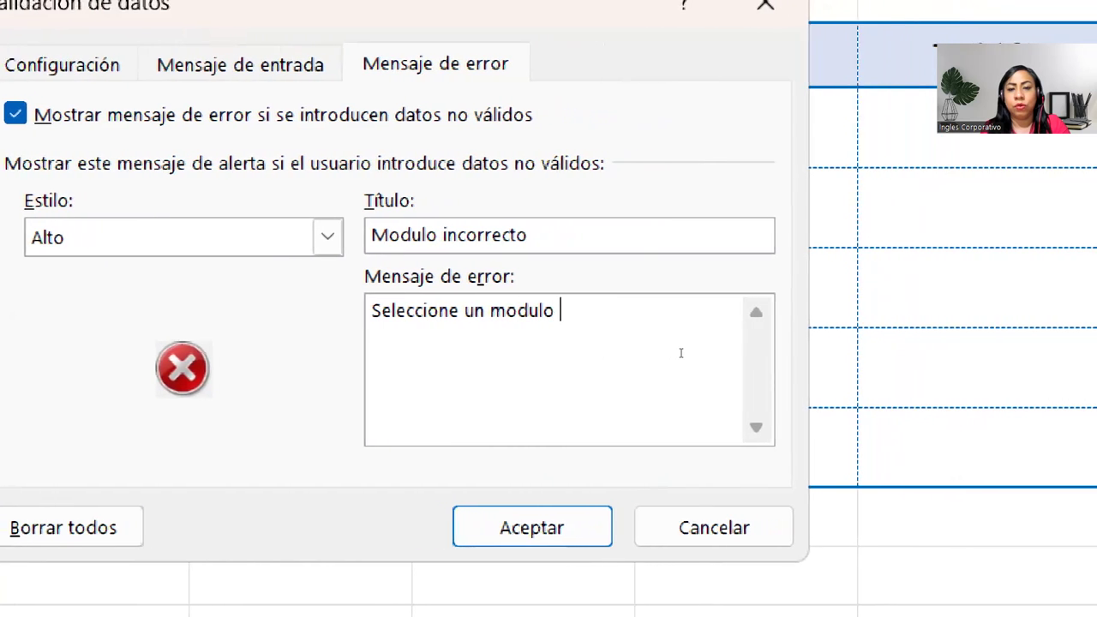
type("de l")
type("a lis")
type("ta ")
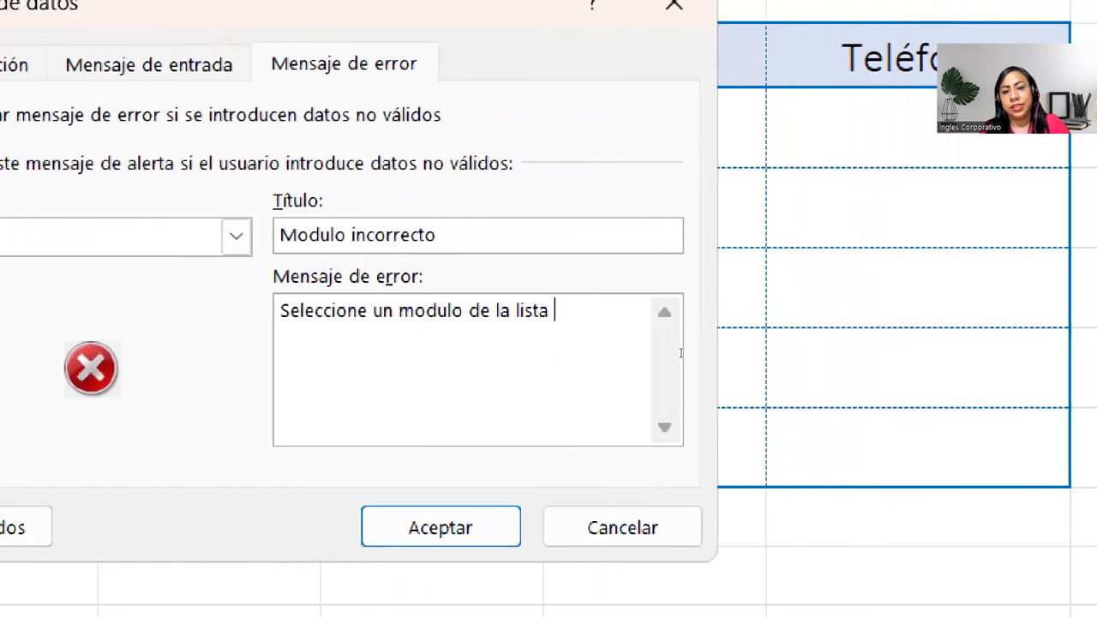
type("des")
type("ple")
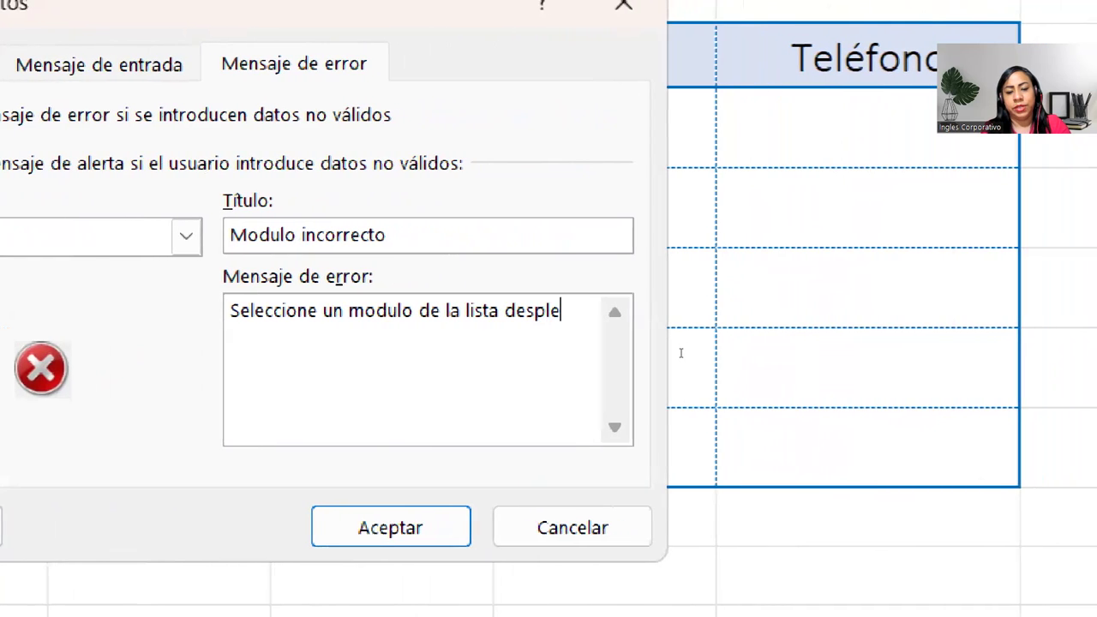
type("gab")
type("le")
type(".")
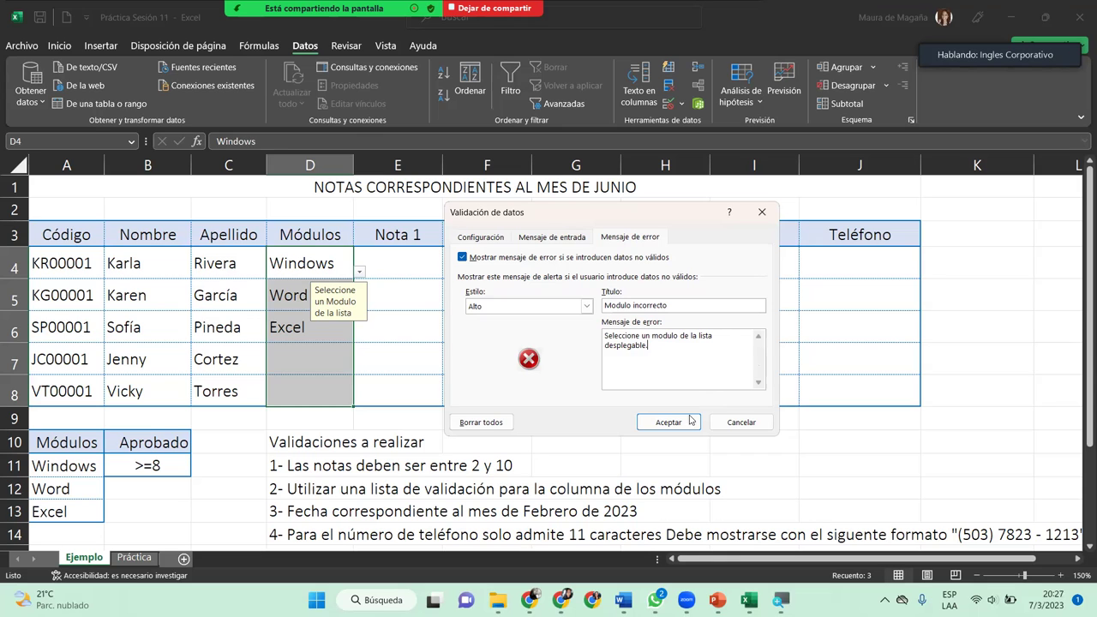
Step: Save the error alert, reselect D4:D8, and review all three validation tabs
left_click(677, 421)
left_click_drag(337, 267, 332, 380)
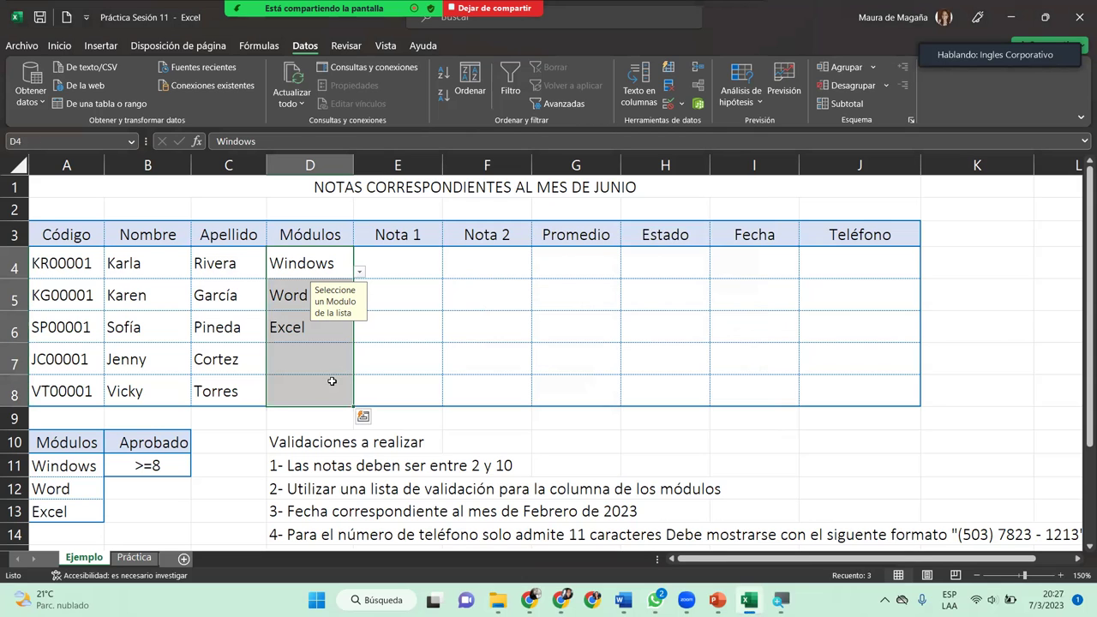
left_click(670, 103)
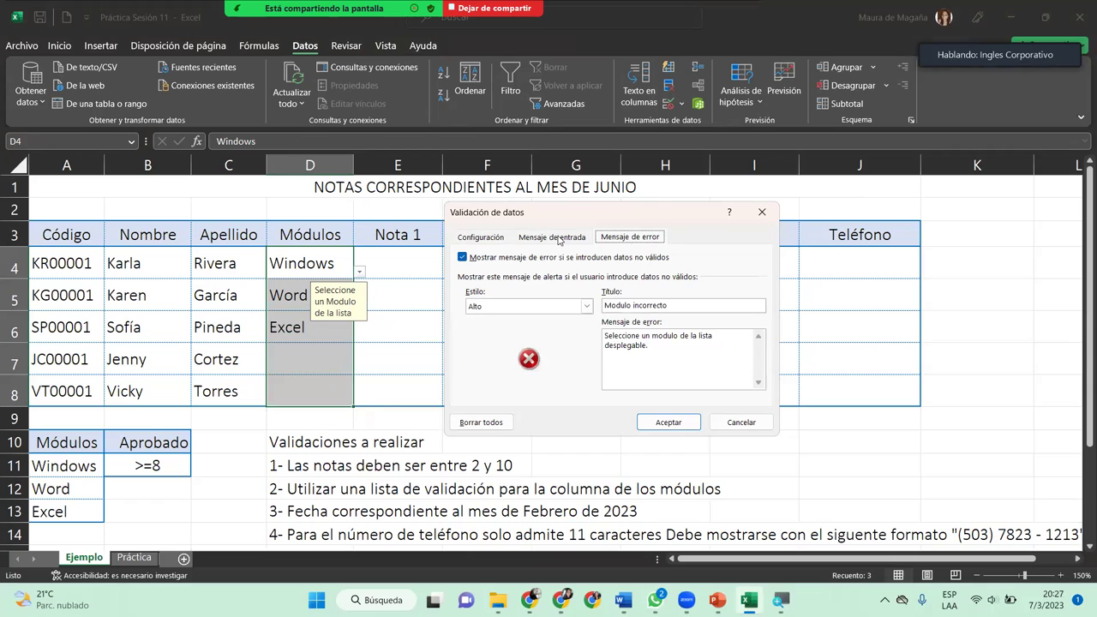
left_click(501, 239)
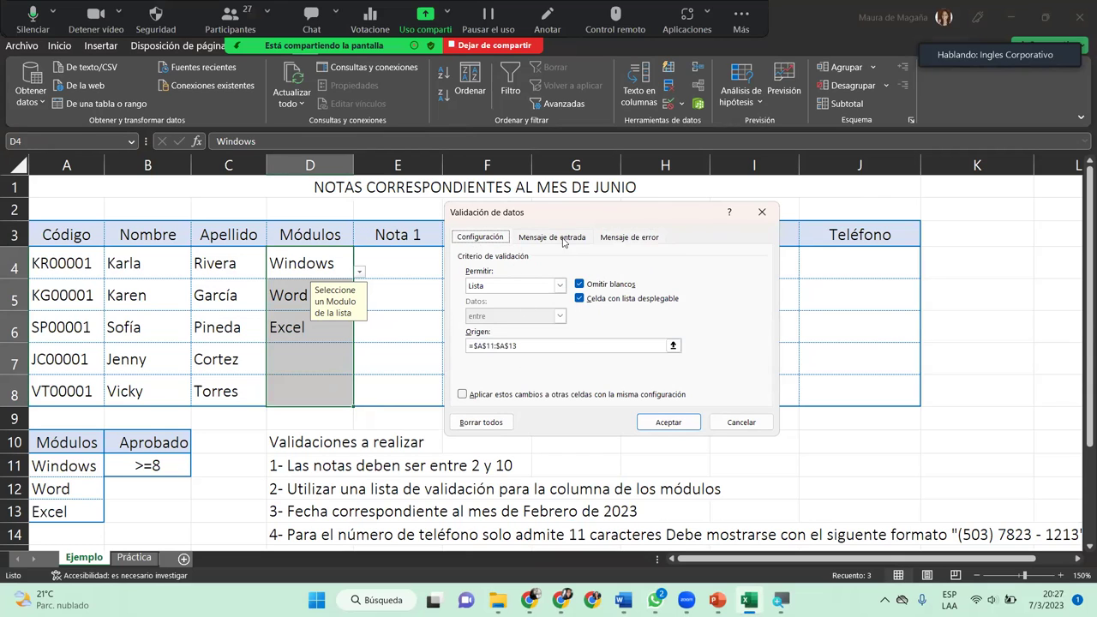
left_click(555, 239)
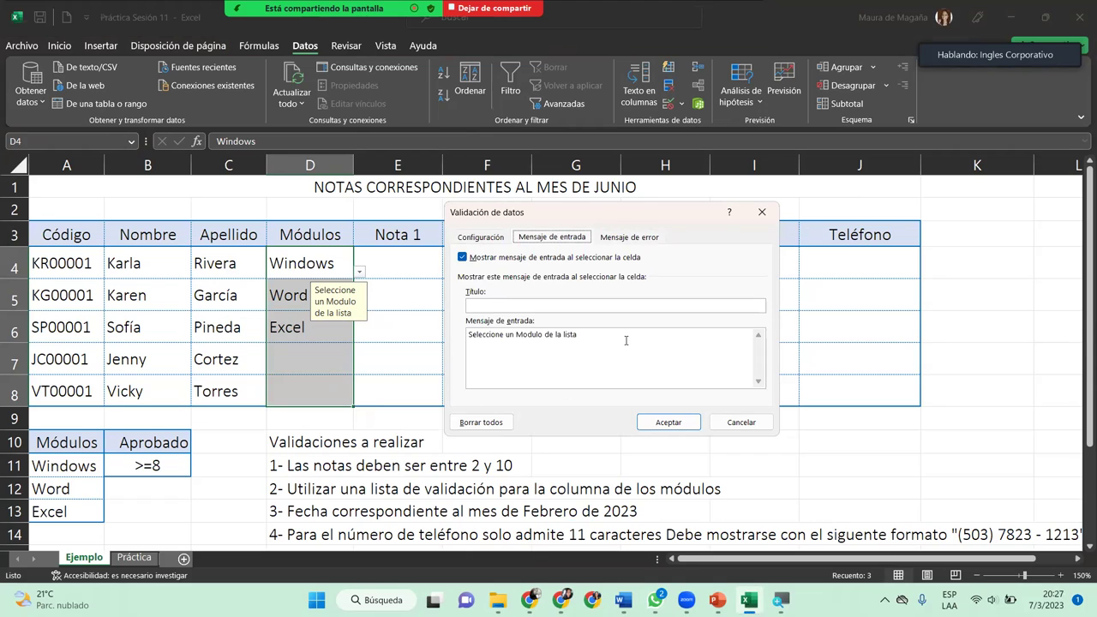
left_click(641, 244)
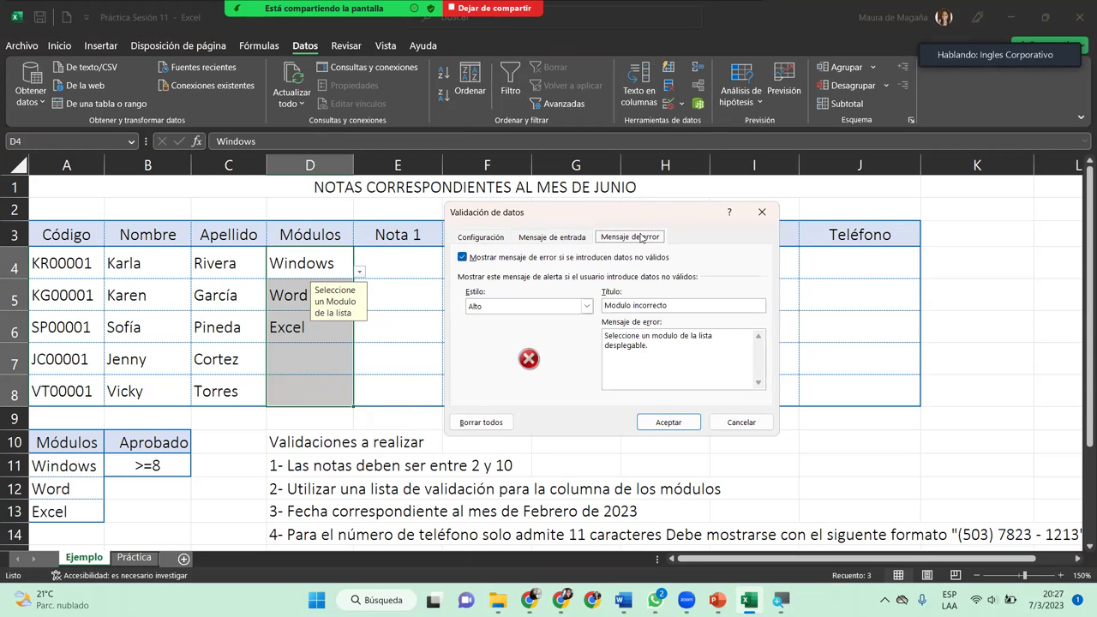
Step: Close and reopen the validation settings, stepping through criteria, input message and error alert
left_click(762, 212)
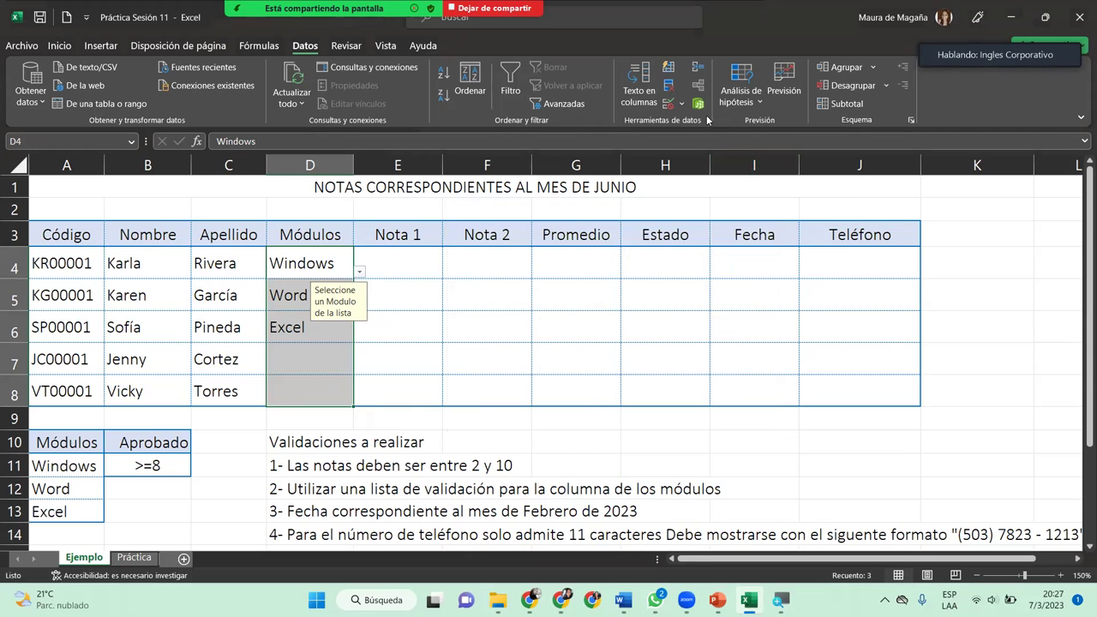
left_click(668, 103)
left_click(489, 241)
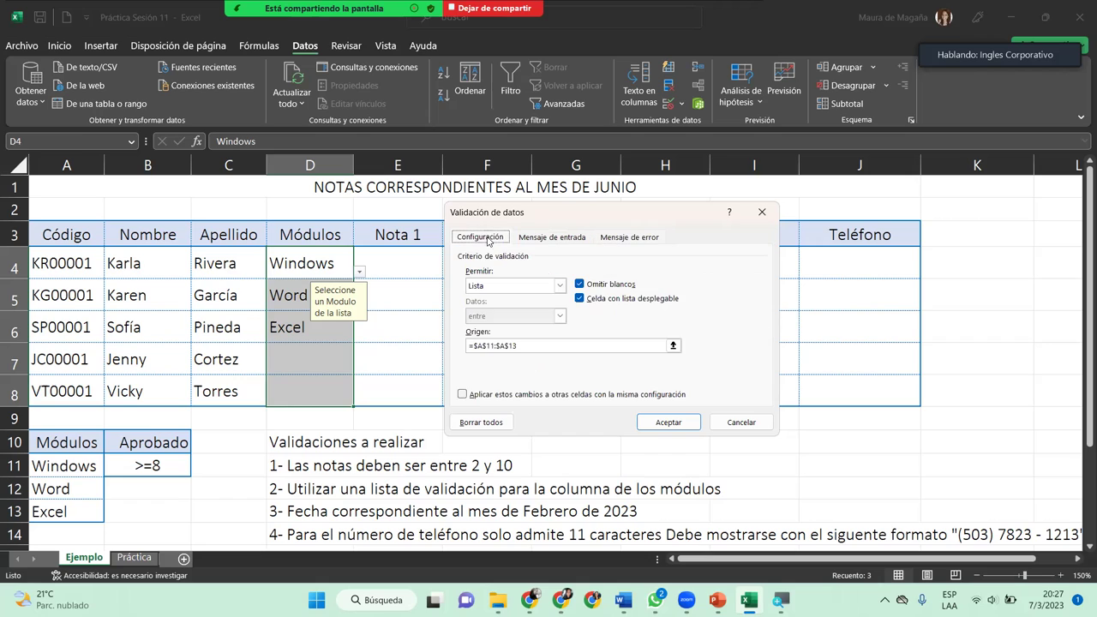
left_click(560, 238)
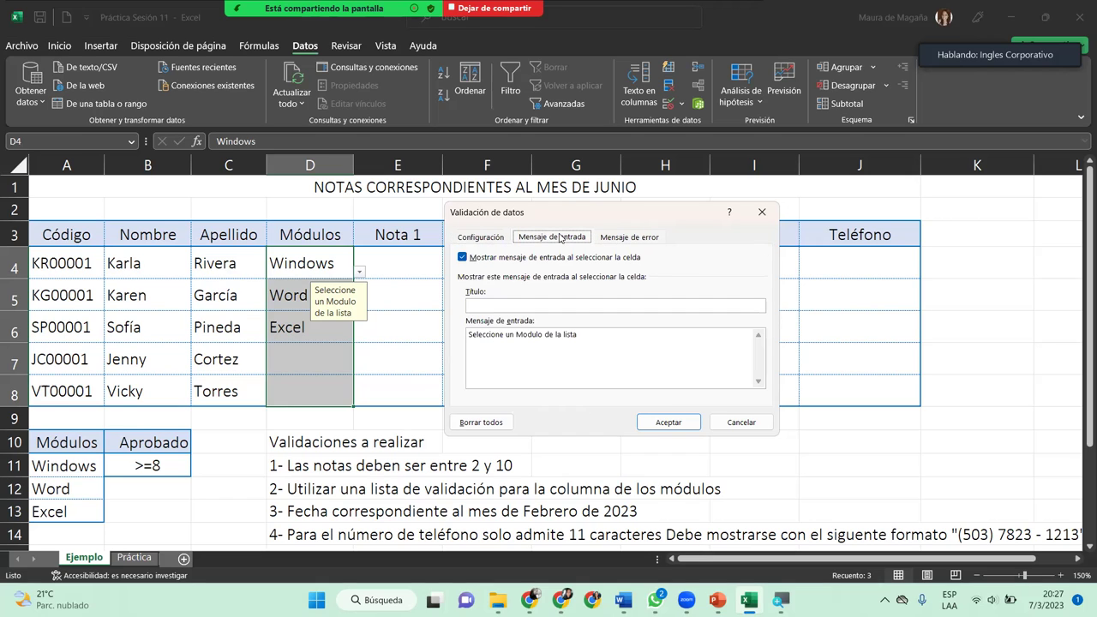
left_click(609, 239)
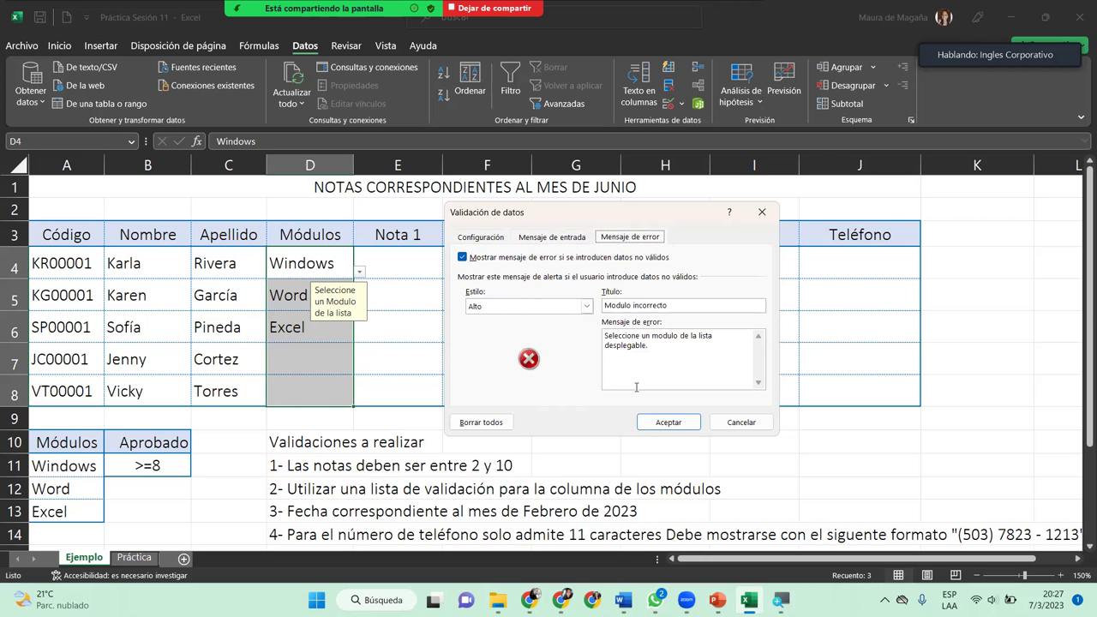
key("super+period")
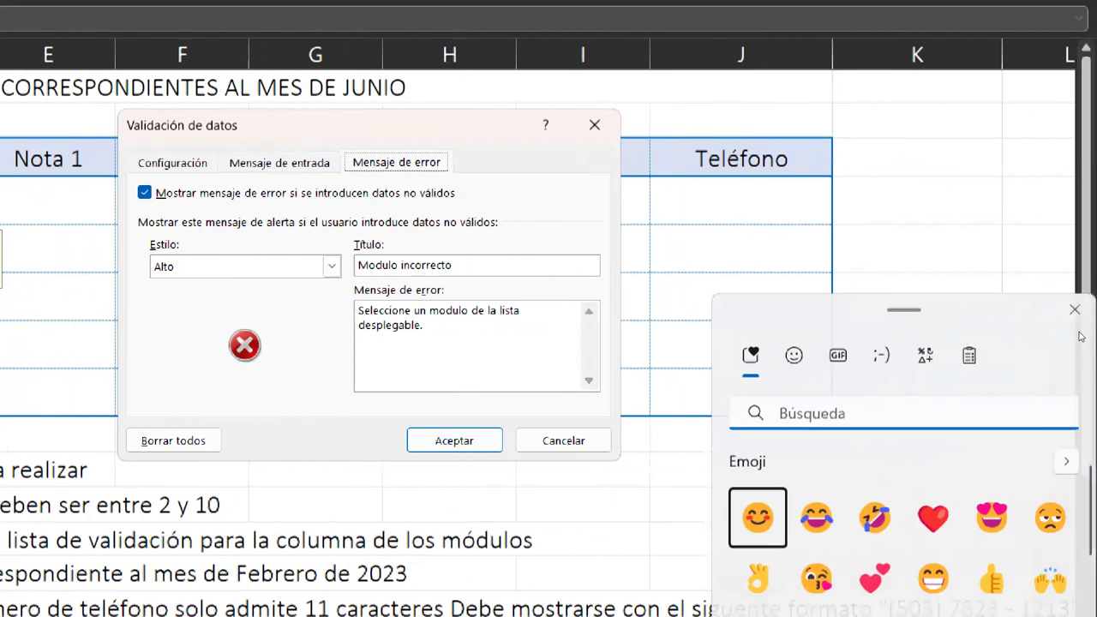
key("Escape")
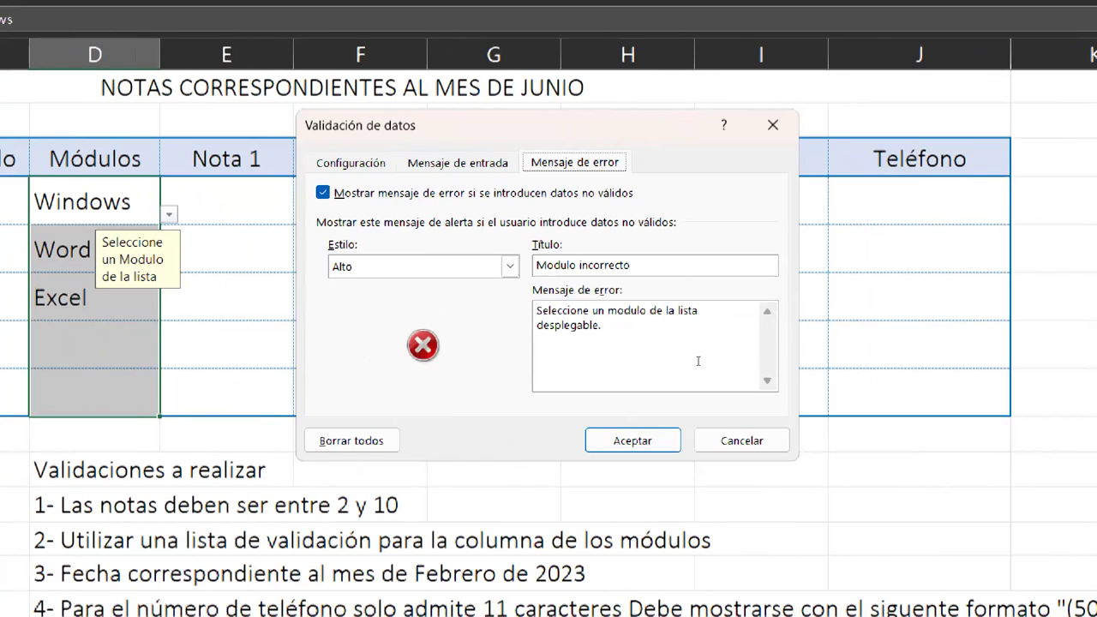
left_click(698, 361)
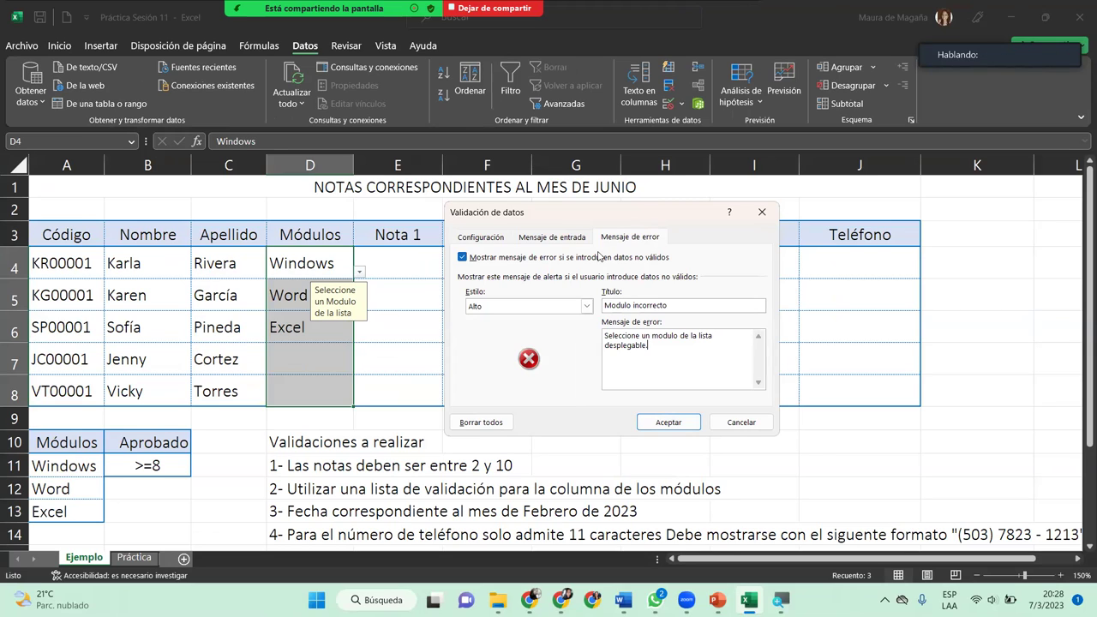
Step: Title the Módulos input message 'Lista de módulos', save it, and reopen validation to check
left_click(571, 238)
left_click(533, 304)
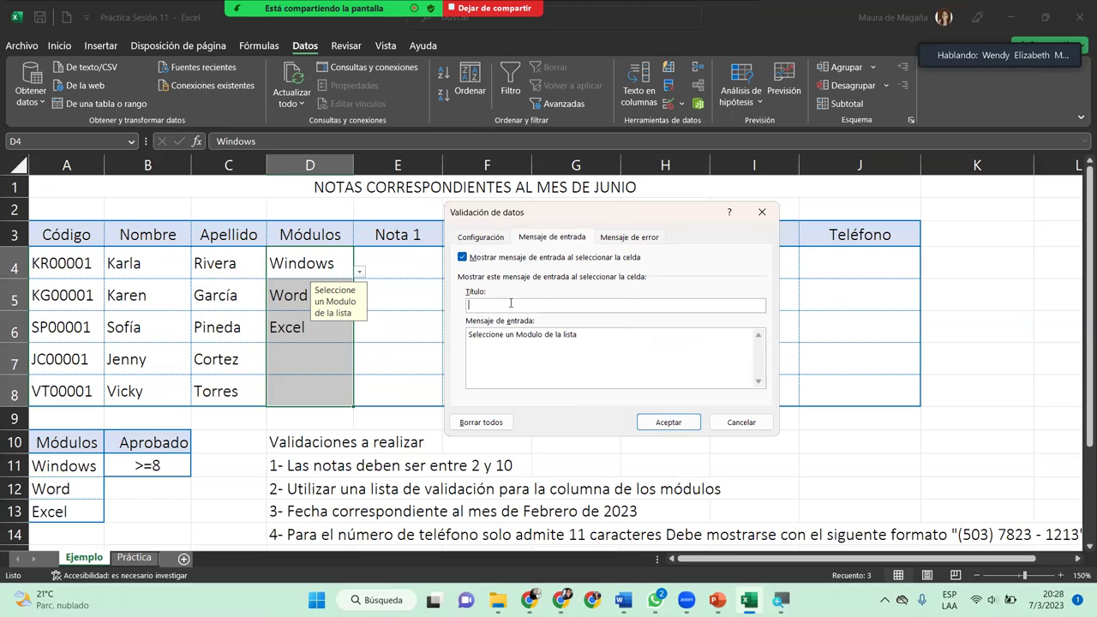
type("Lista de m")
type("óudlo")
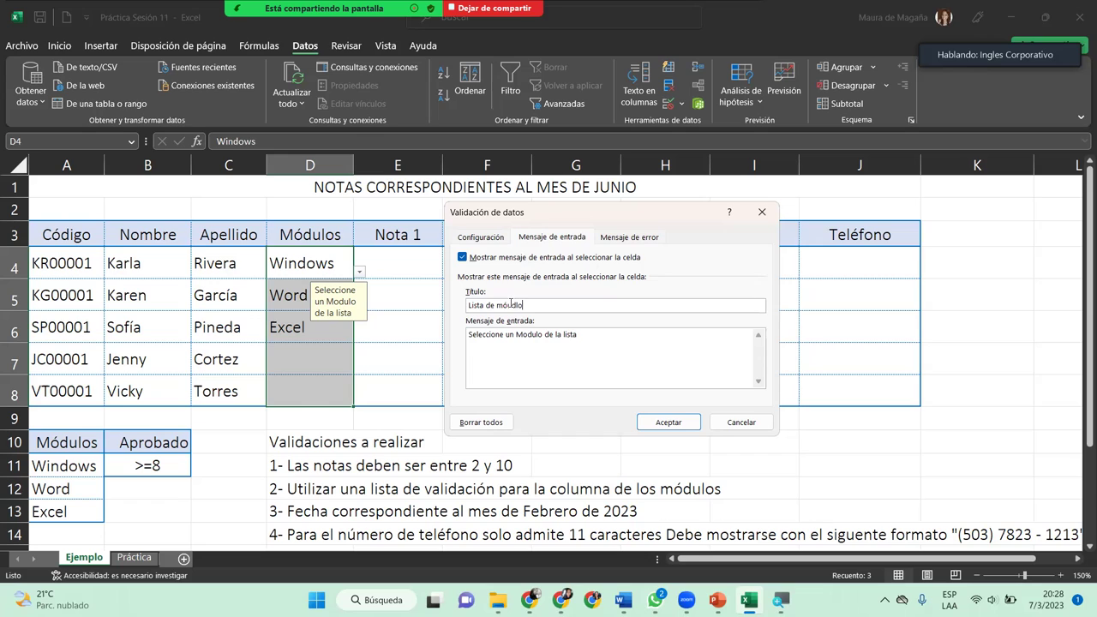
key("BackSpace")
key("BackSpace")
key("BackSpace")
type("dulos")
left_click(648, 420)
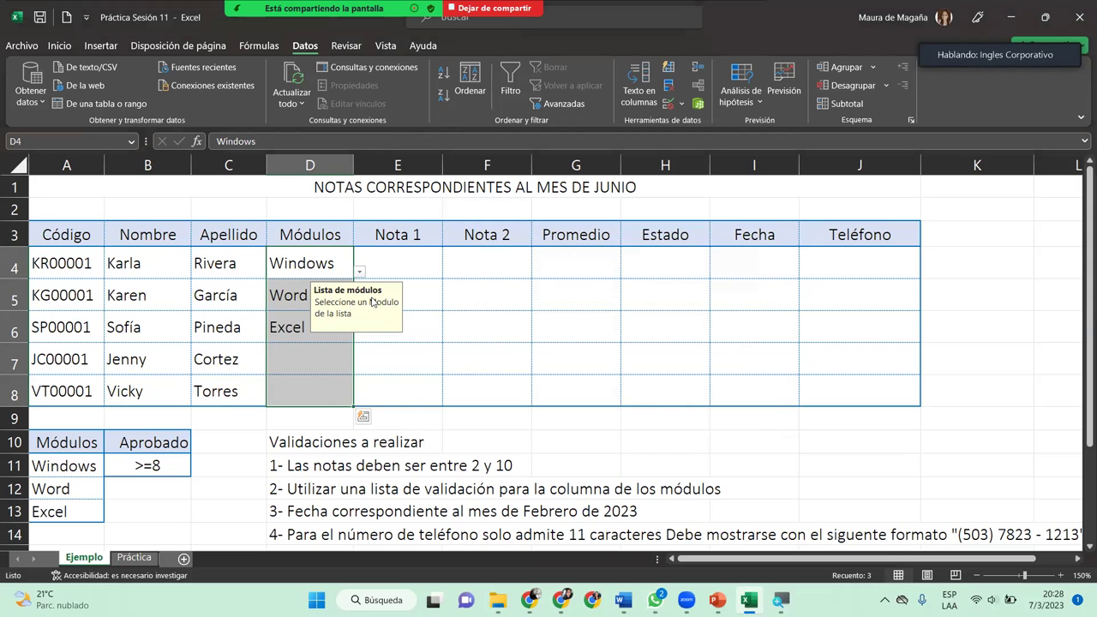
left_click(669, 103)
Step: Check that the list source is still $A$11:$A$13
left_click(547, 305)
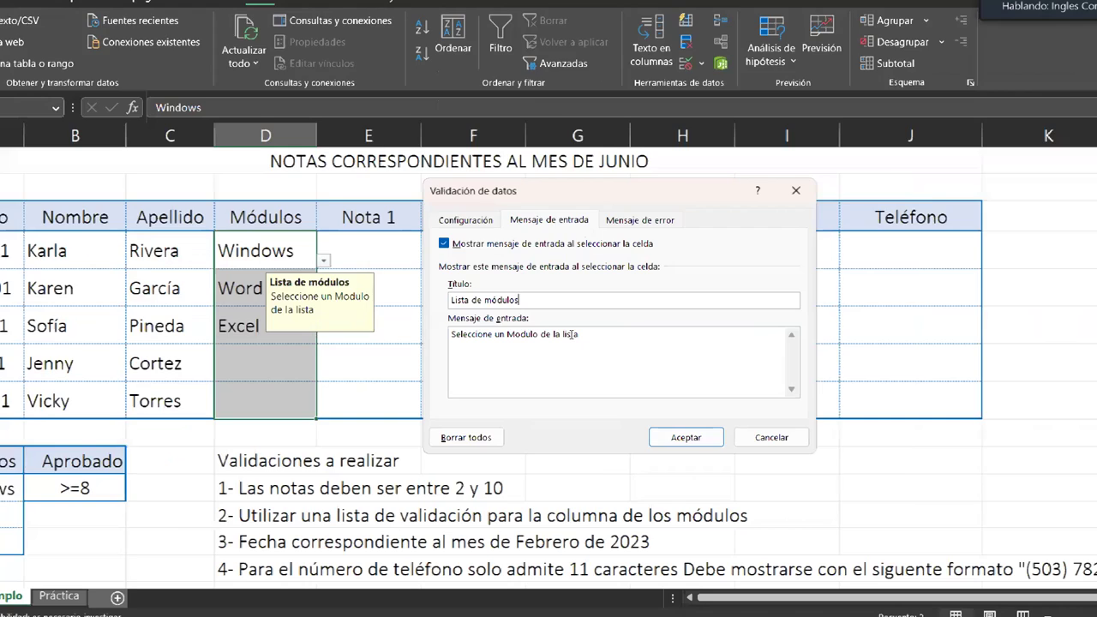
key("ctrl+shift+Tab")
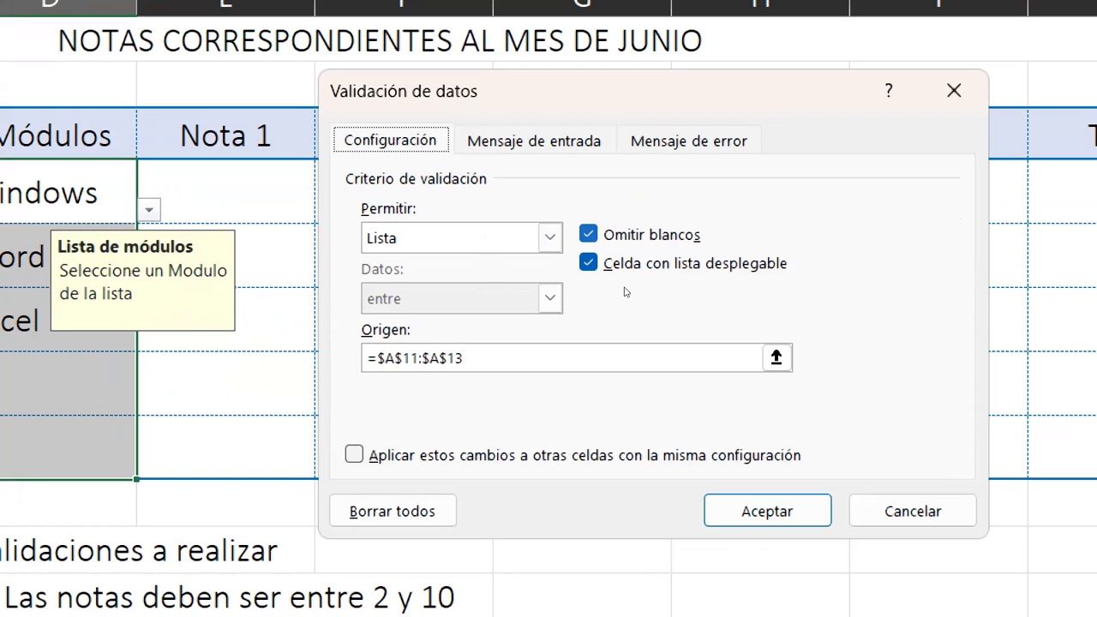
left_click(535, 347)
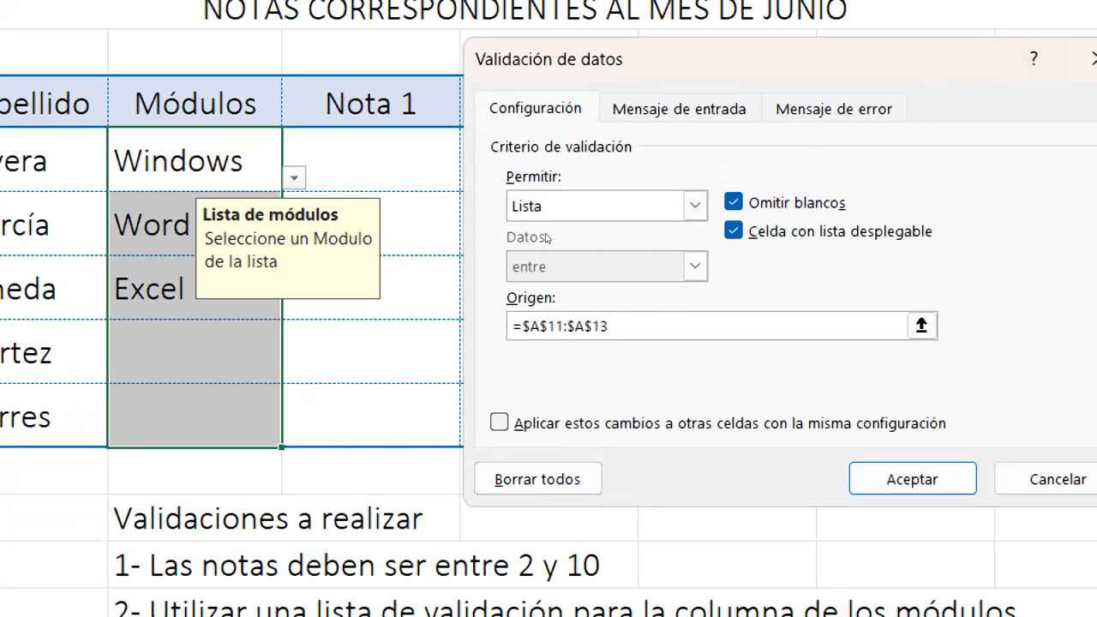
key("ctrl+Tab")
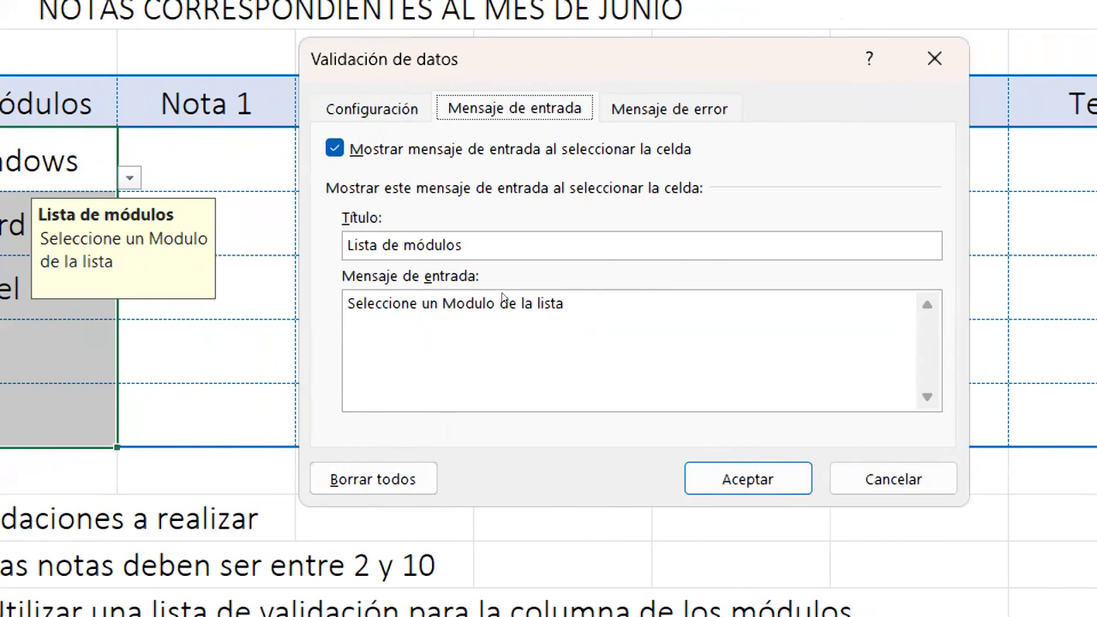
Step: Review the input message and the Alto 'Modulo incorrecto' alert, then confirm the validation
left_click(531, 308)
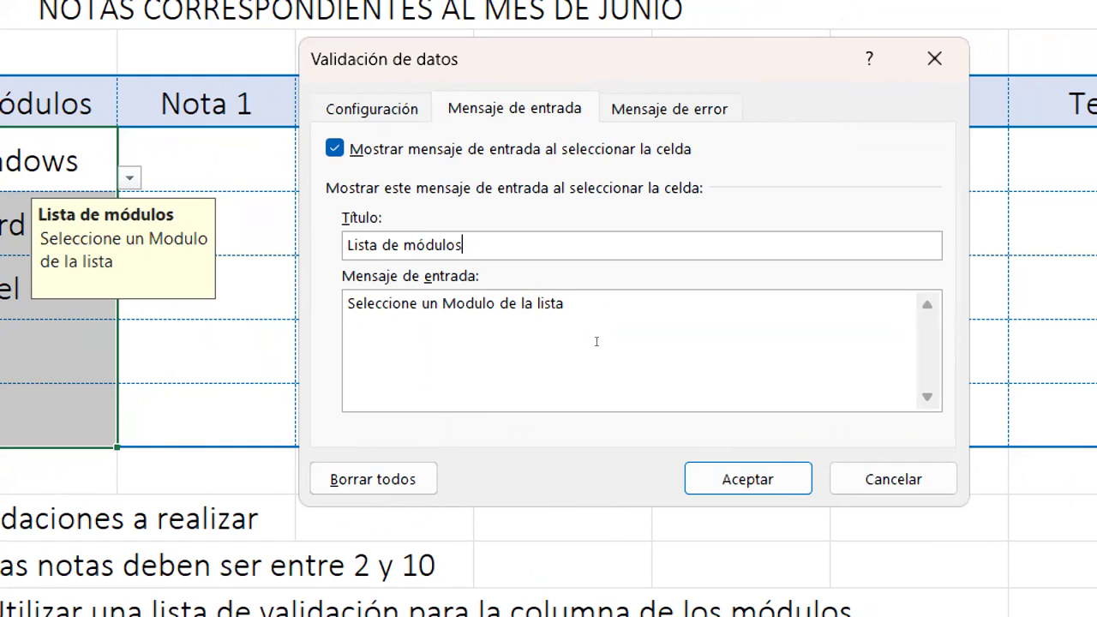
left_click(595, 341)
key("shift+Home")
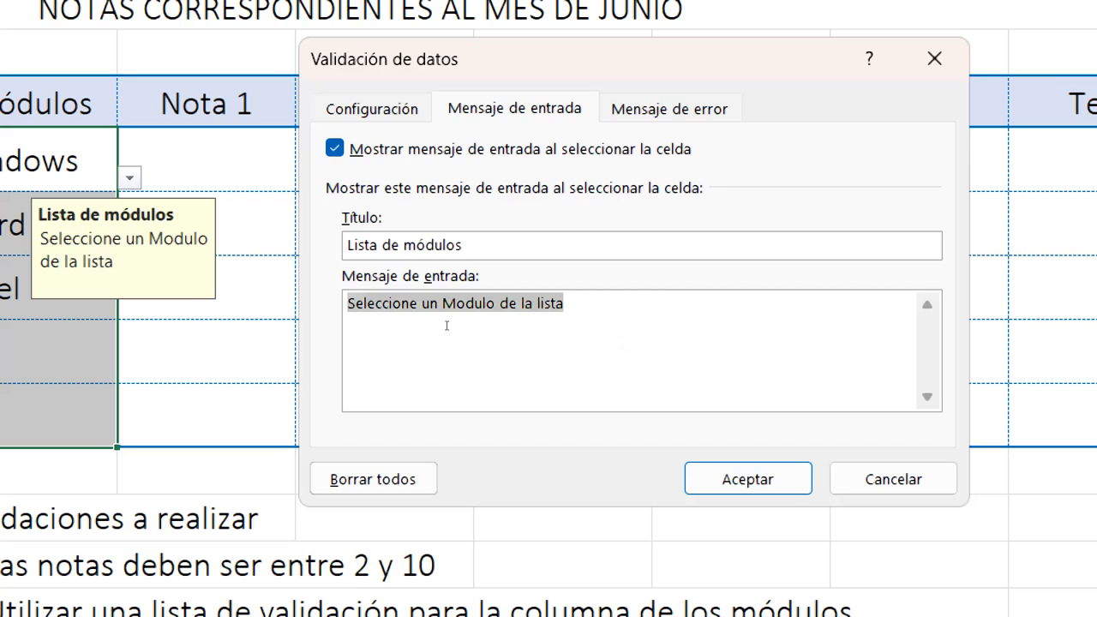
left_click(608, 337)
key("shift+Tab")
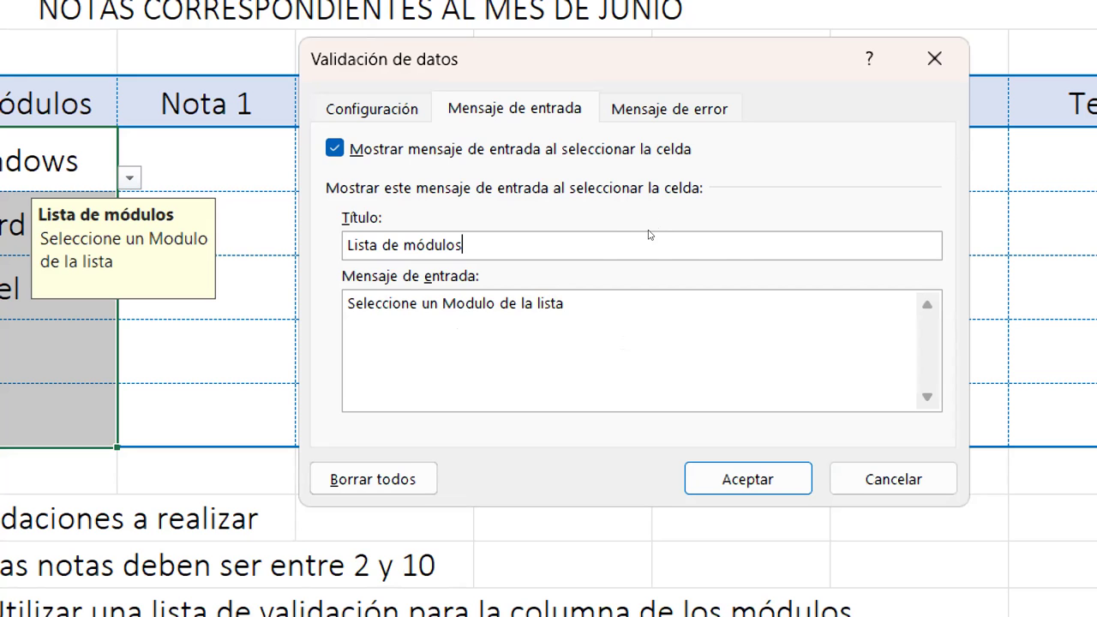
key("ctrl+Tab")
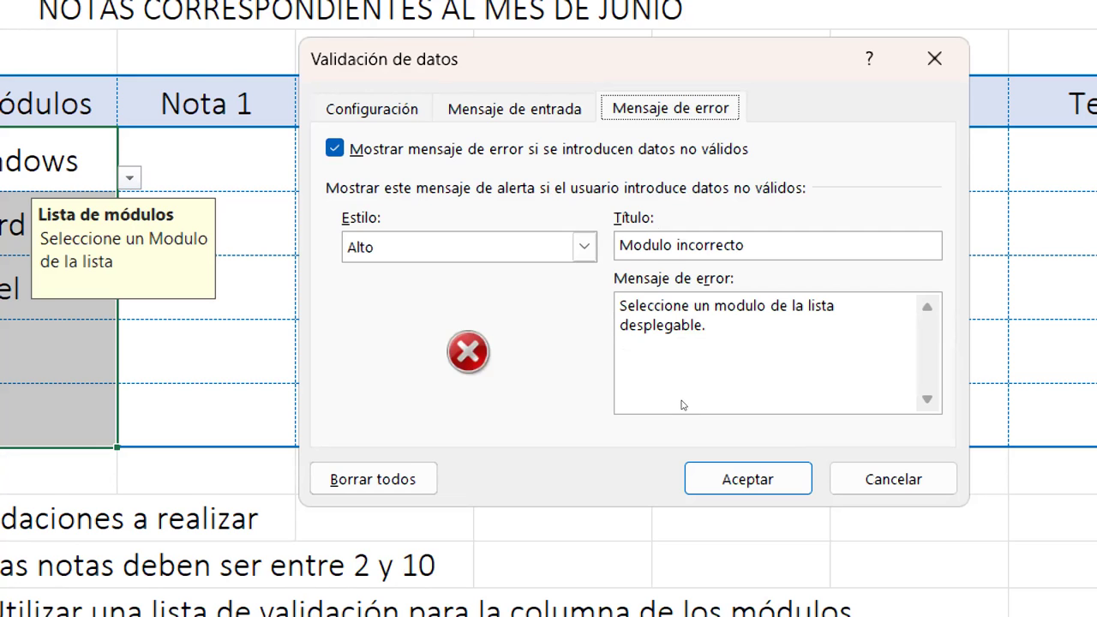
left_click(737, 479)
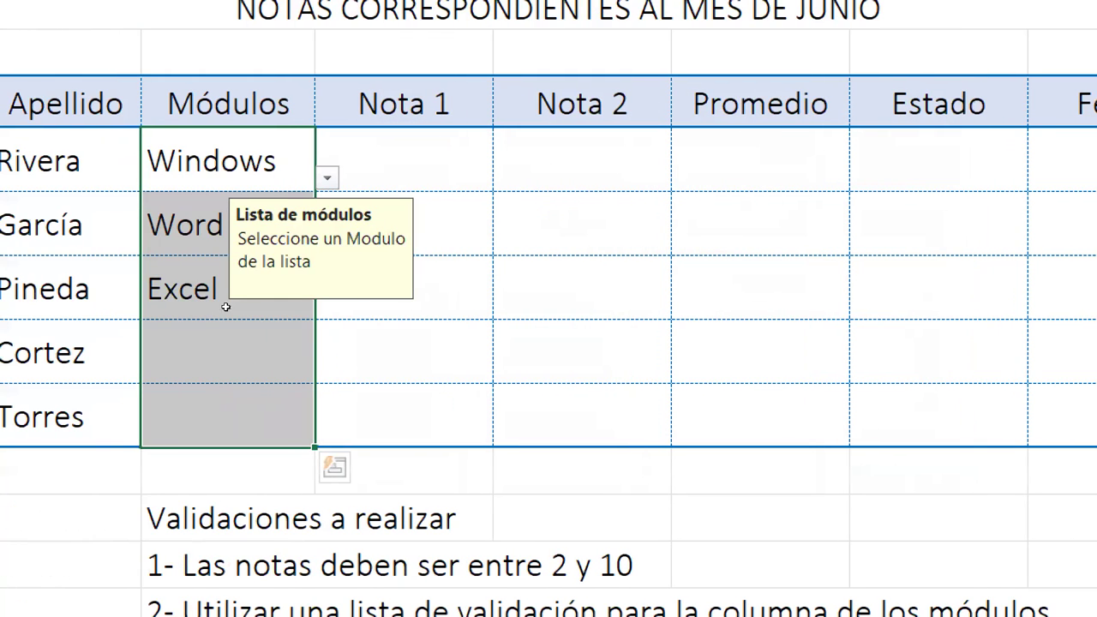
Step: Enter the misspelt module 'Exsel' in D7 and cancel the 'Modulo incorrecto' rejection alert
left_click(301, 359)
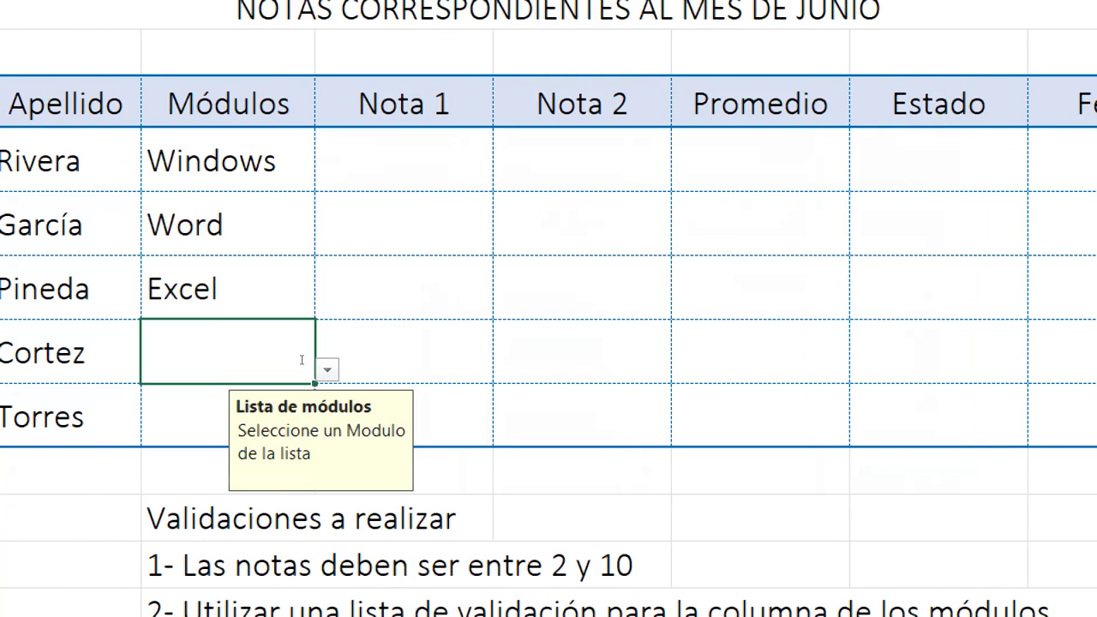
type("Exsel")
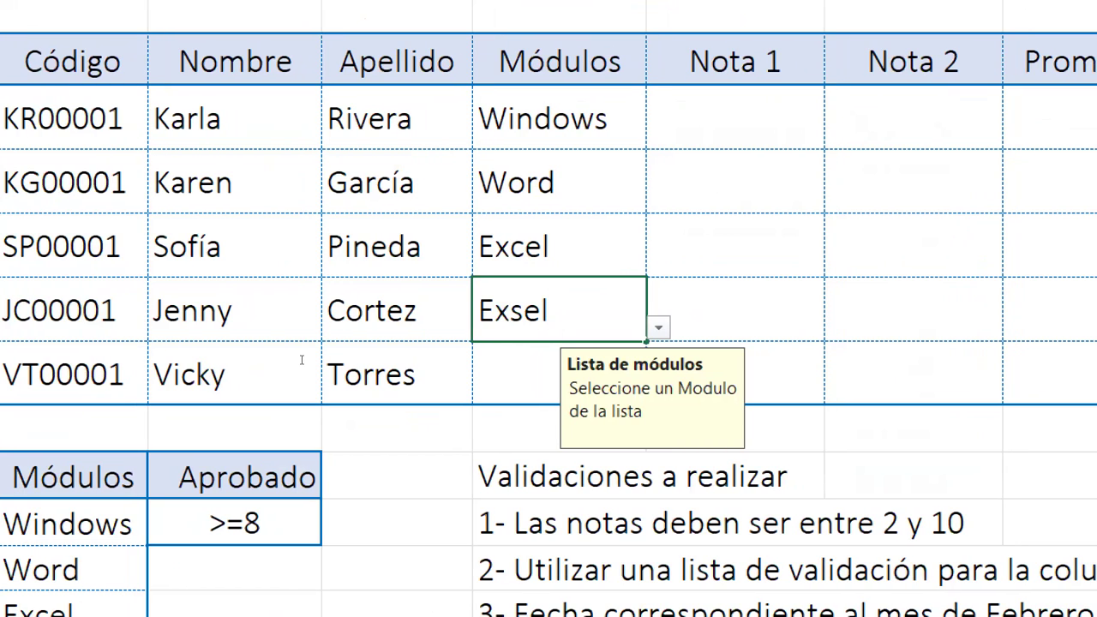
key("Return")
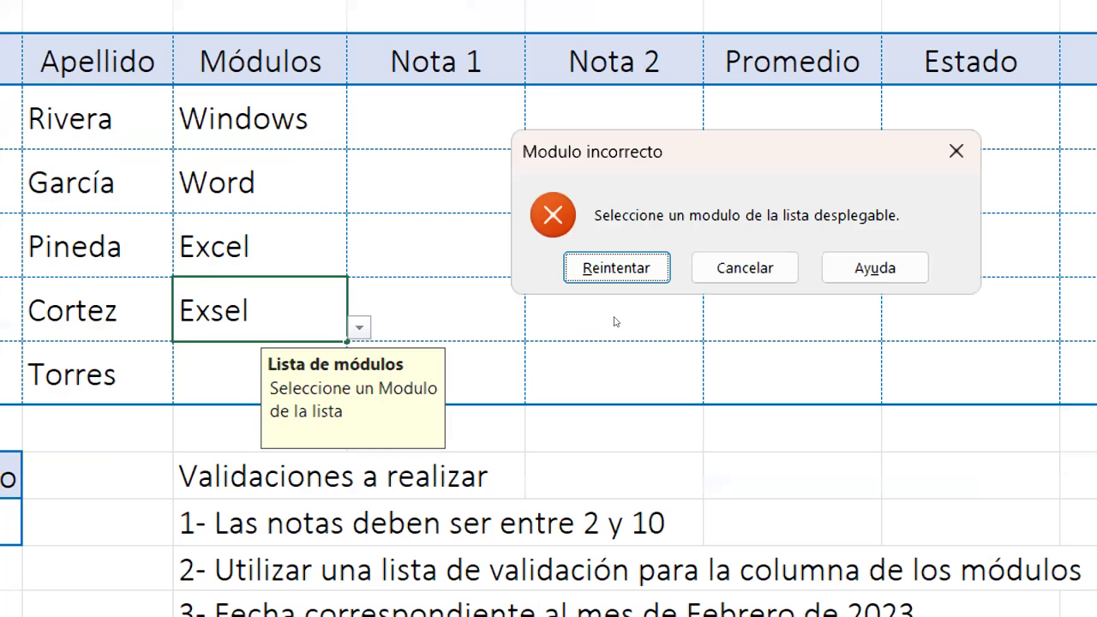
key("Tab")
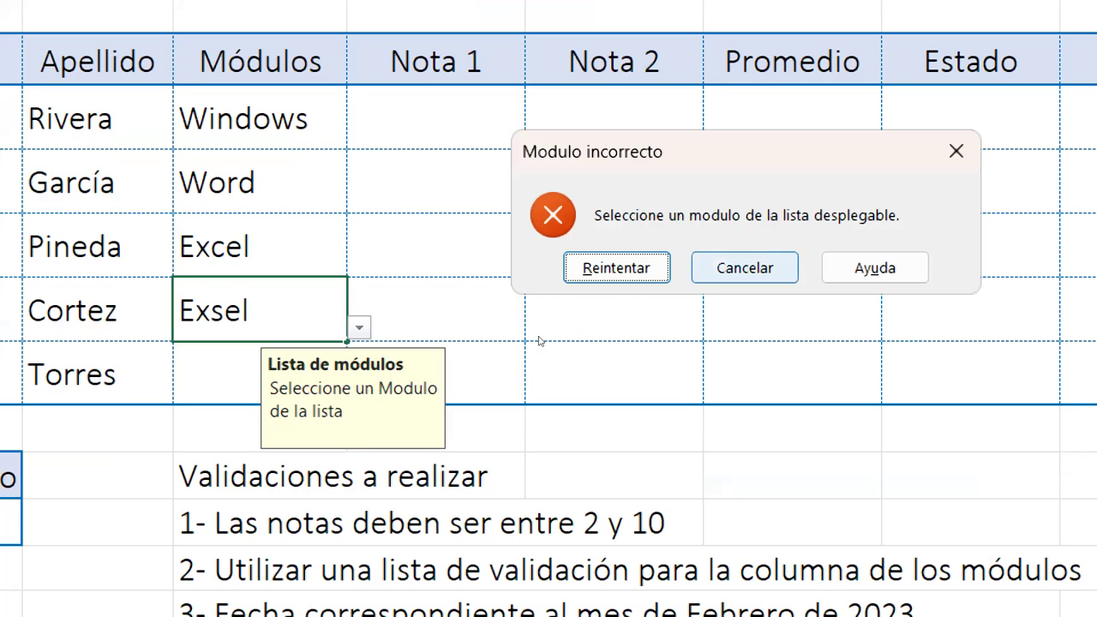
key("Return")
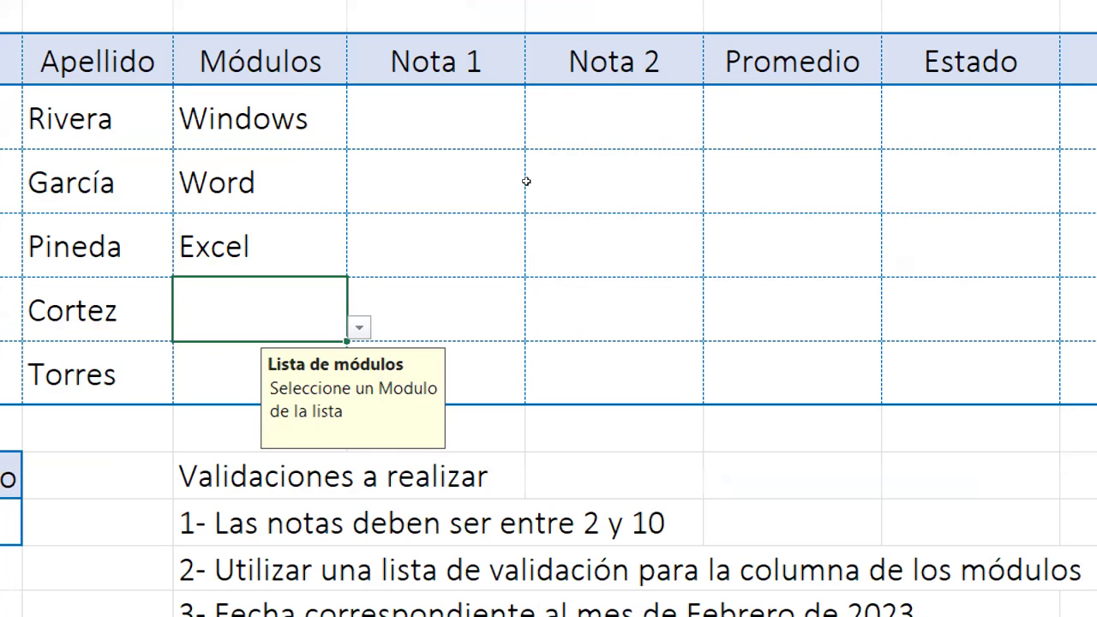
Step: Pick Excel from D7's module dropdown list as Cortez's module
scroll(524, 180, "up", 1)
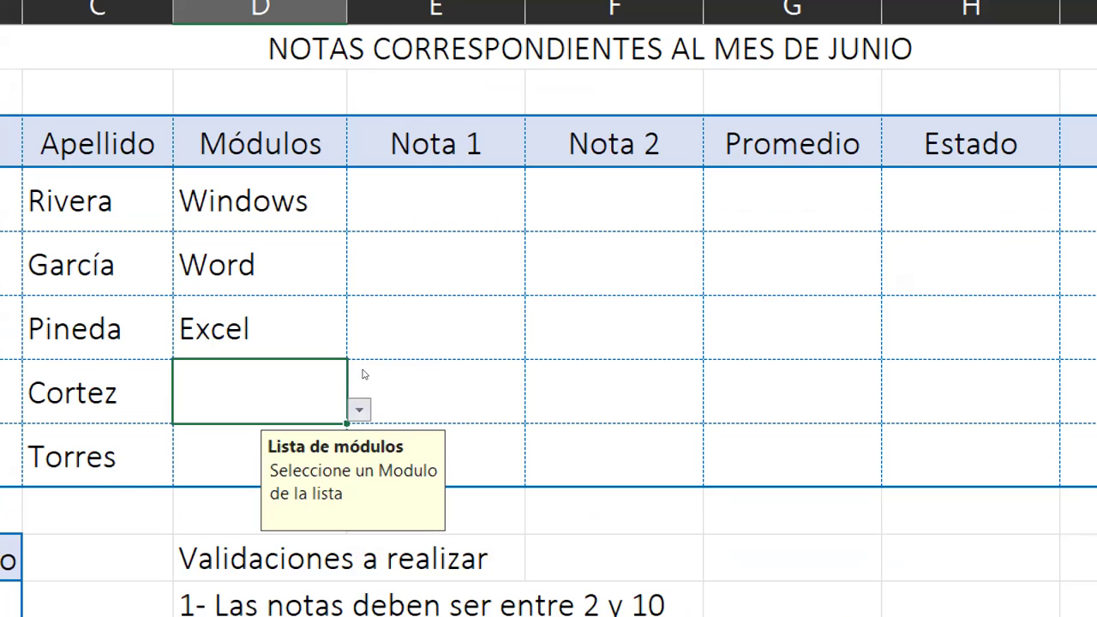
left_click(359, 410)
key("Down")
key("Down")
key("Return")
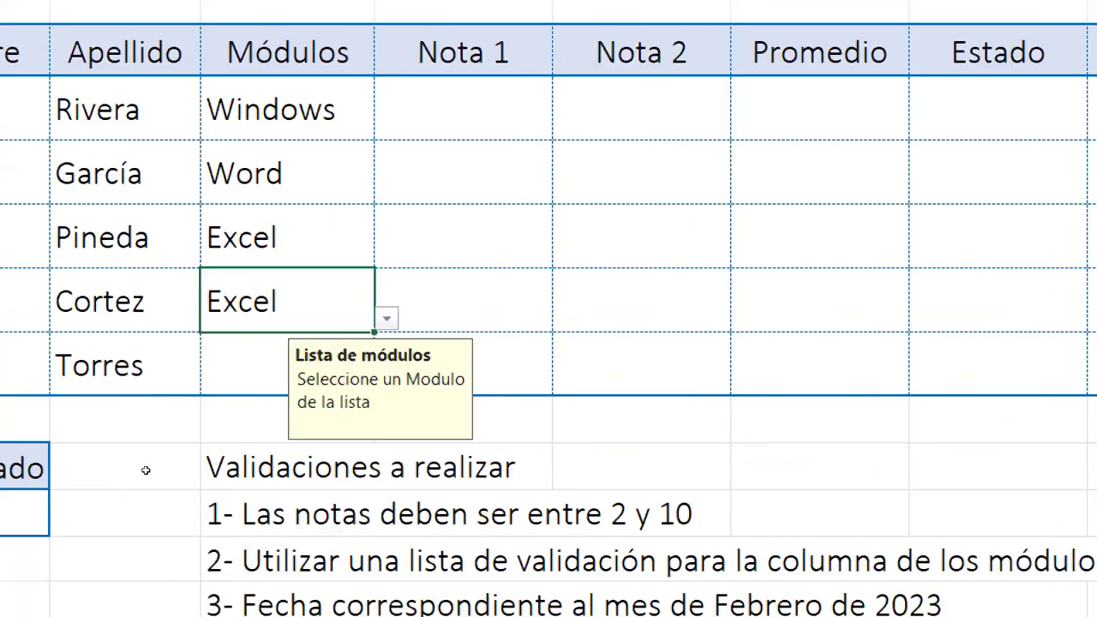
left_click_drag(296, 107, 306, 369)
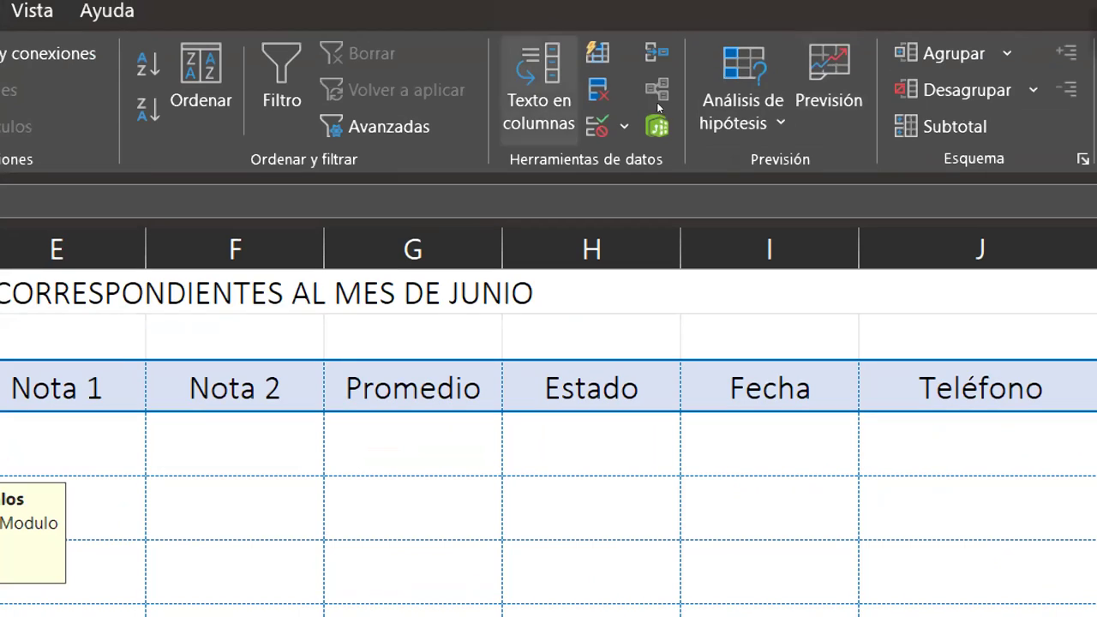
Step: Review the module cells' validation error alert 'Modulo incorrecto' and its message, then confirm
left_click(597, 125)
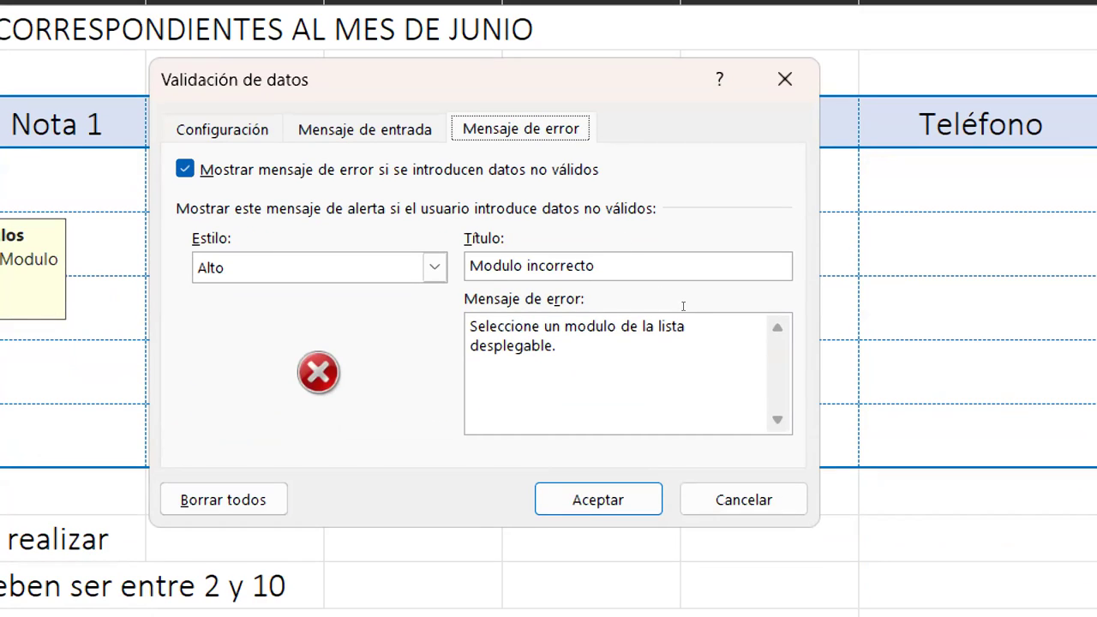
left_click_drag(595, 265, 470, 266)
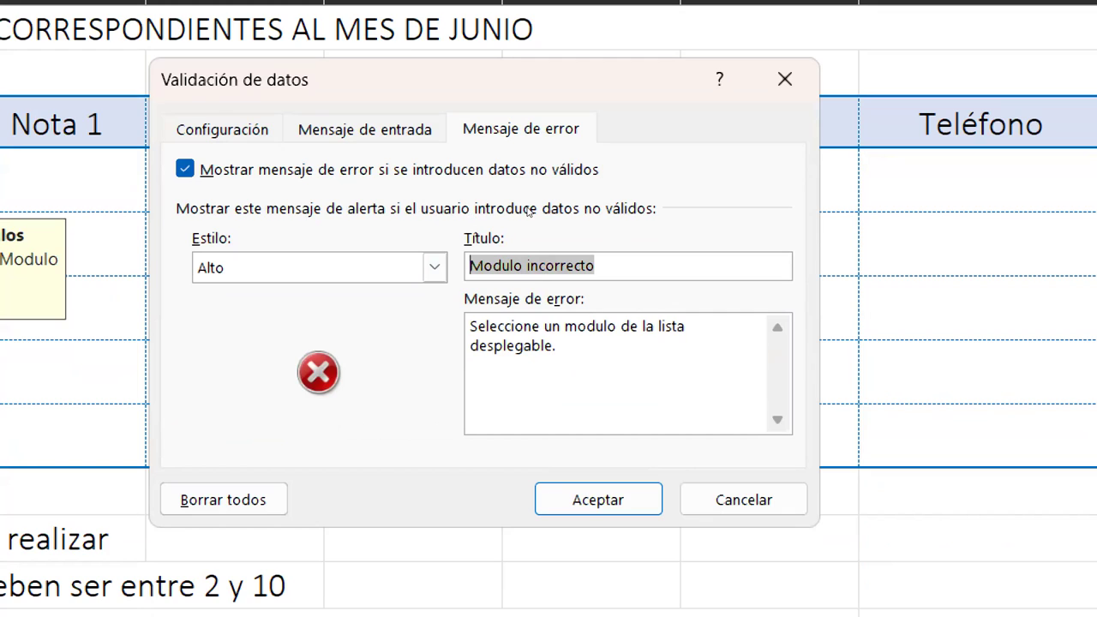
left_click_drag(514, 345, 619, 350)
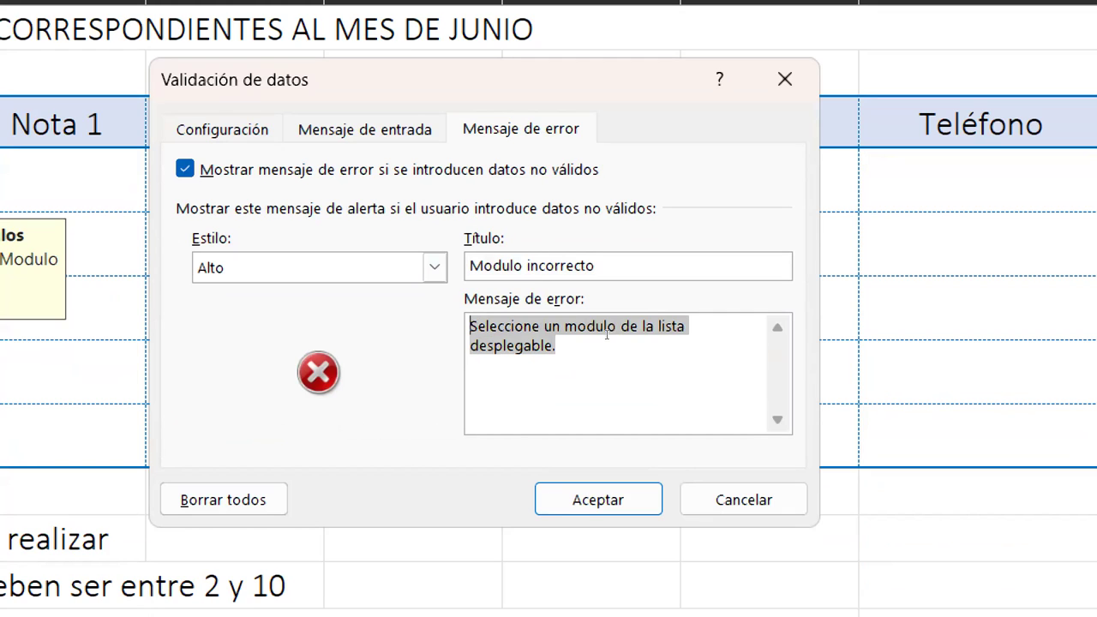
left_click(666, 369)
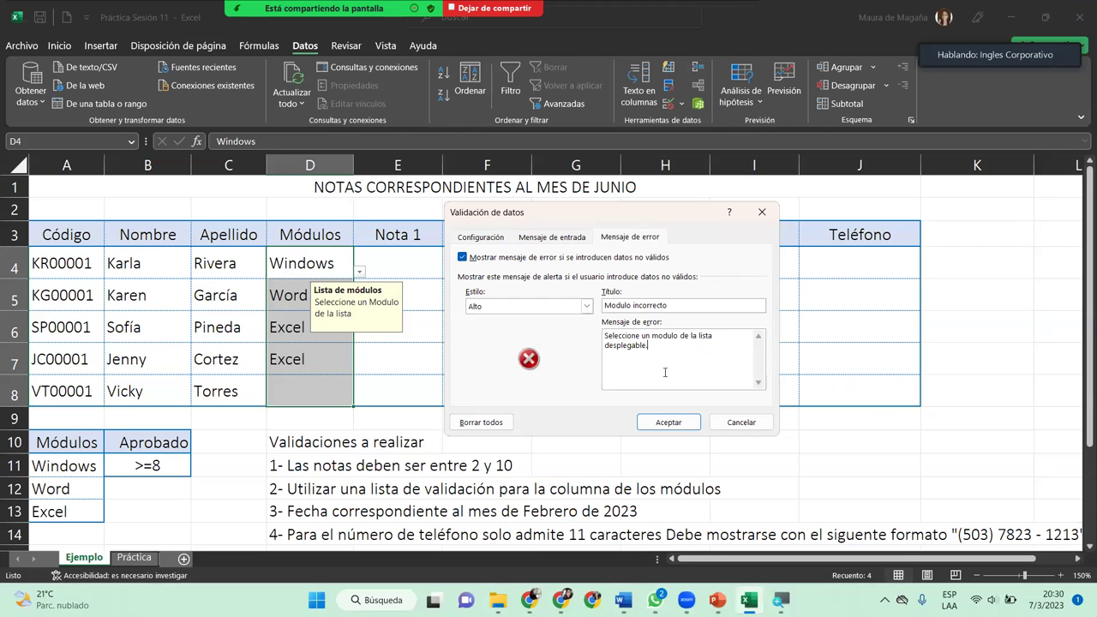
left_click(677, 421)
Step: Choose Word from D8's module dropdown as Torres's module
left_click(347, 392)
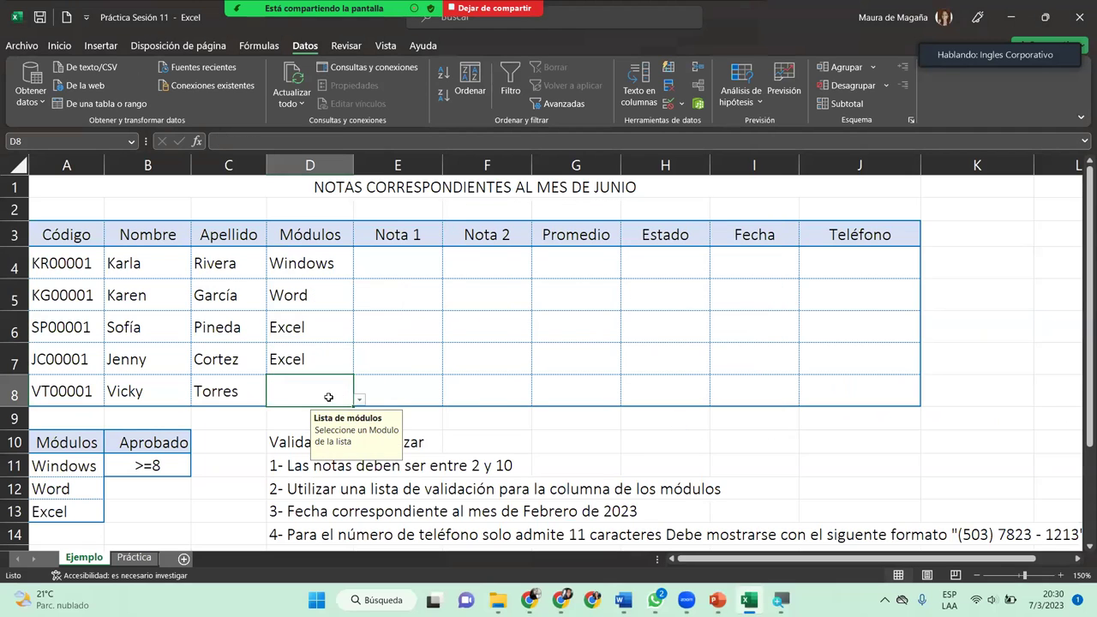
left_click(359, 400)
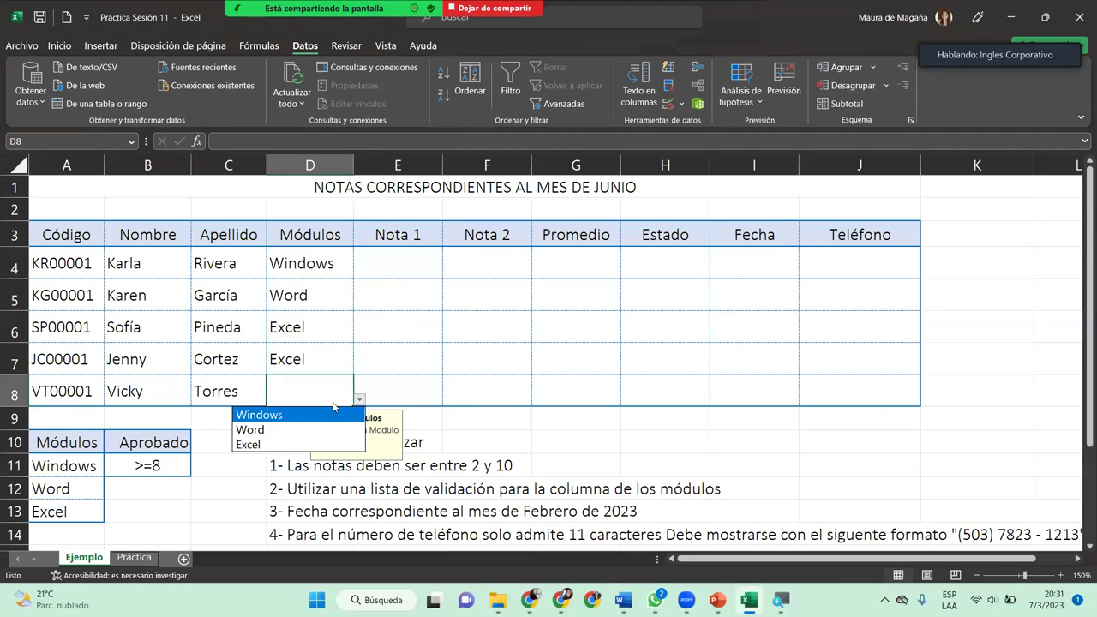
left_click(307, 430)
left_click(407, 260)
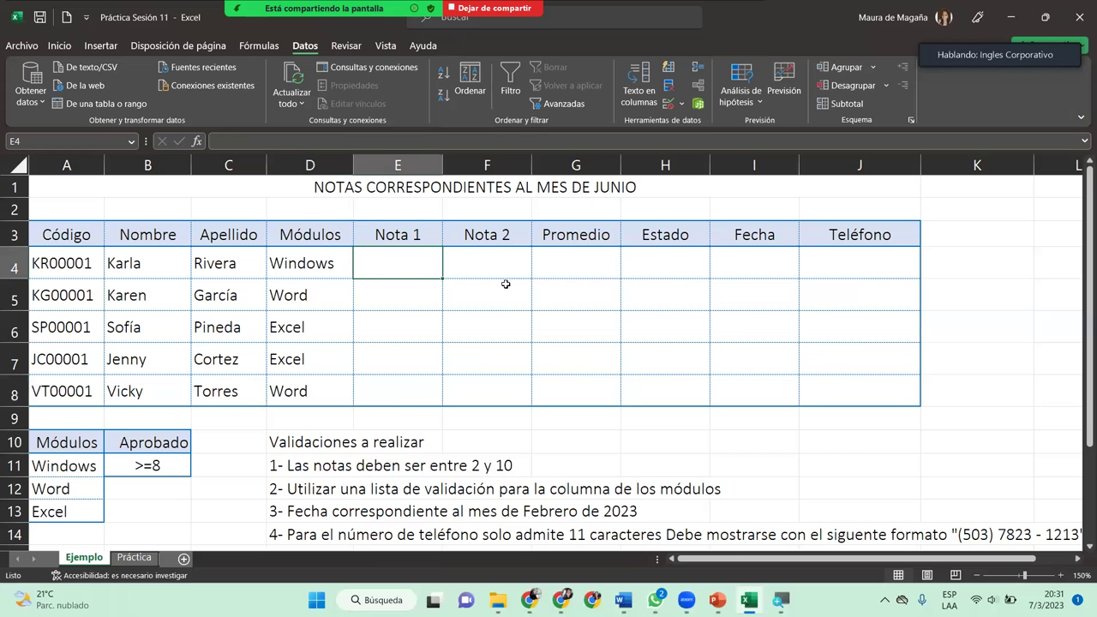
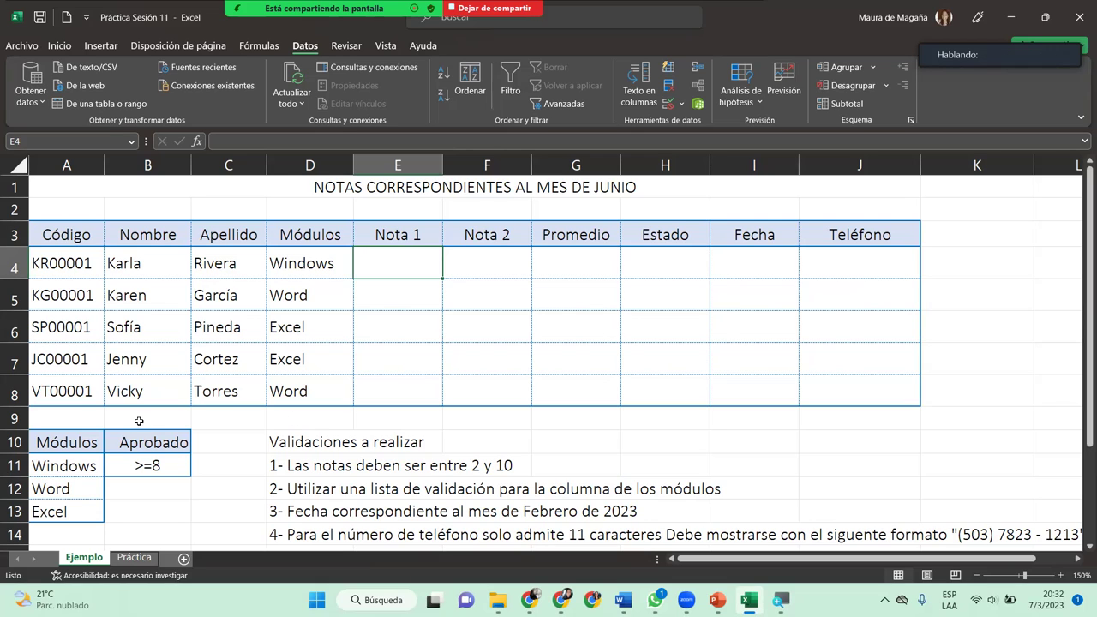
Step: Enter the heading 'Bancos' in K3 and select K4:K8 below it
left_click(990, 239)
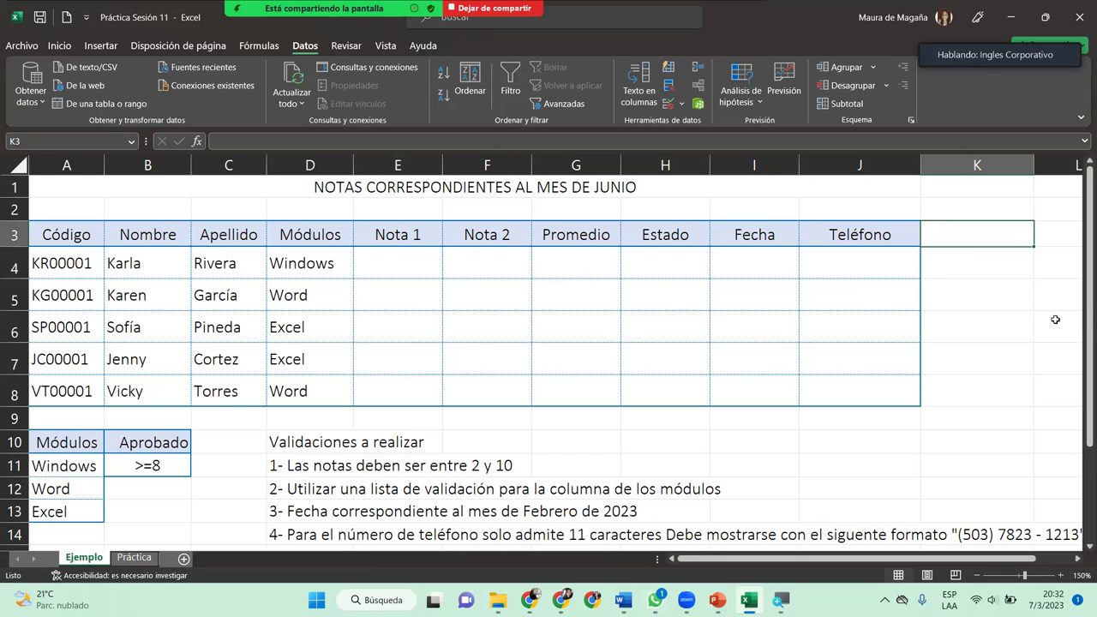
type("Bancos")
key("Return")
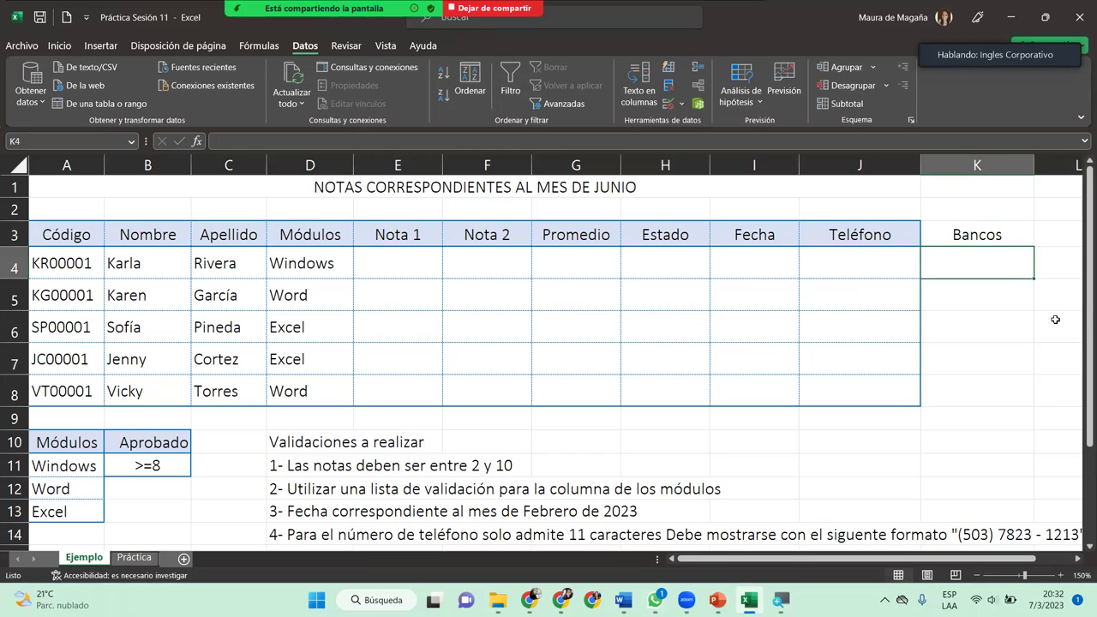
left_click(992, 236)
left_click(971, 260)
left_click_drag(971, 260, 978, 390)
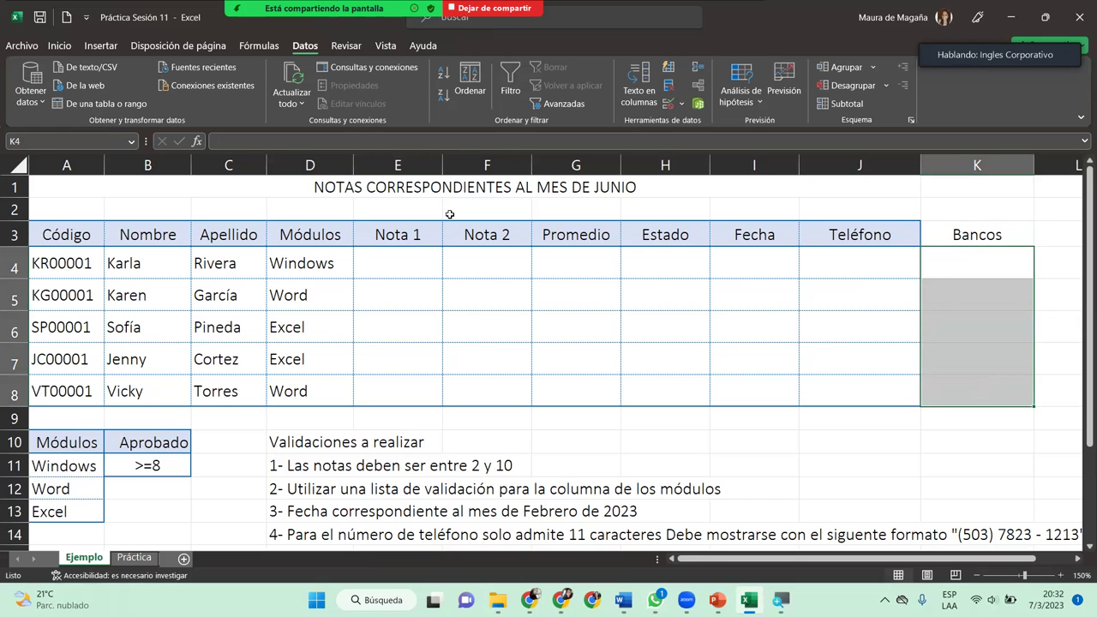
Step: Set the Bancos cells to allow a List with source Cuscatlan;Agricola;Azul
left_click(668, 102)
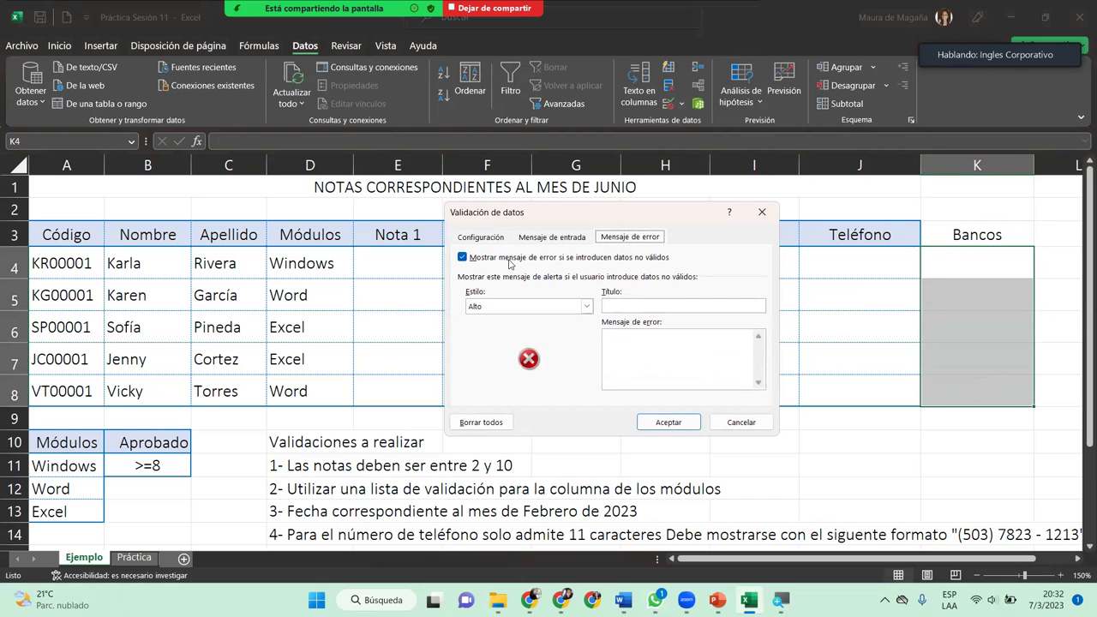
left_click(470, 236)
left_click(497, 285)
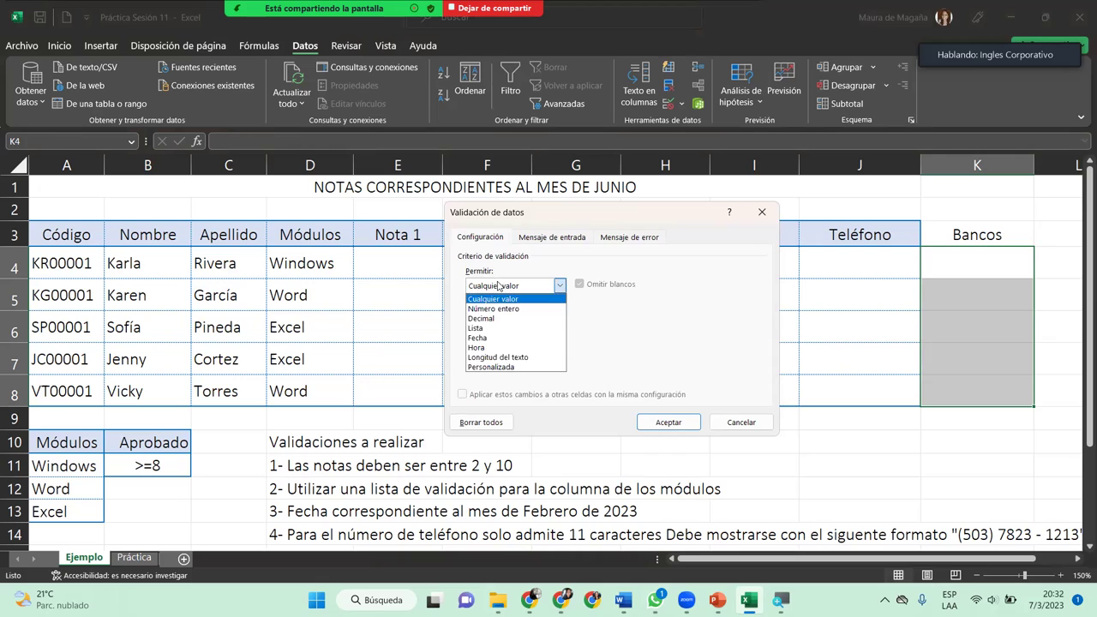
left_click(476, 329)
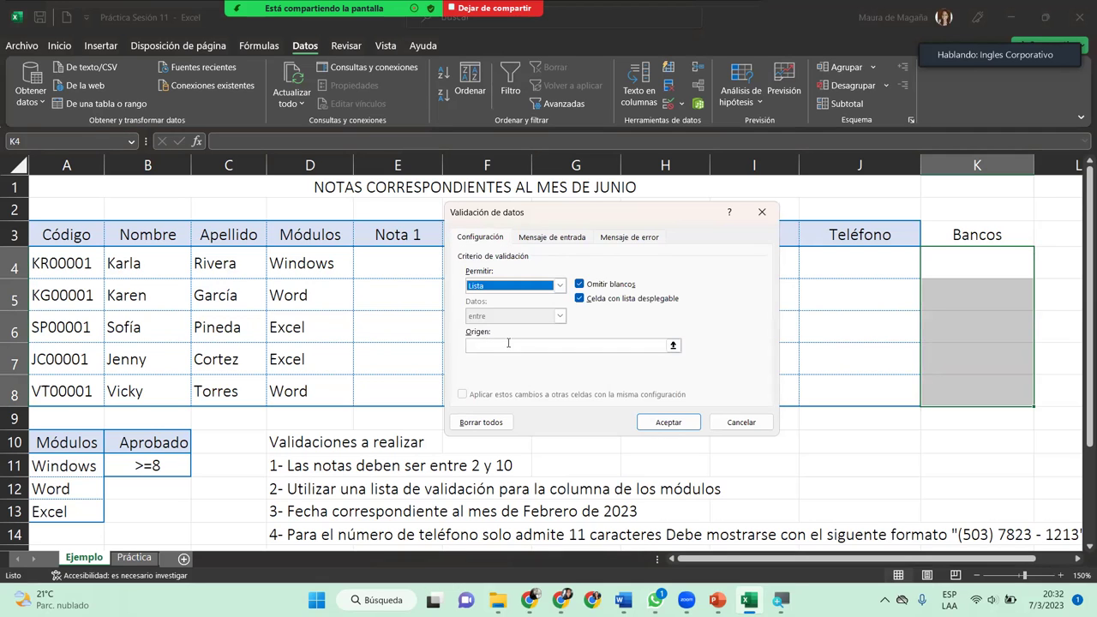
left_click(508, 345)
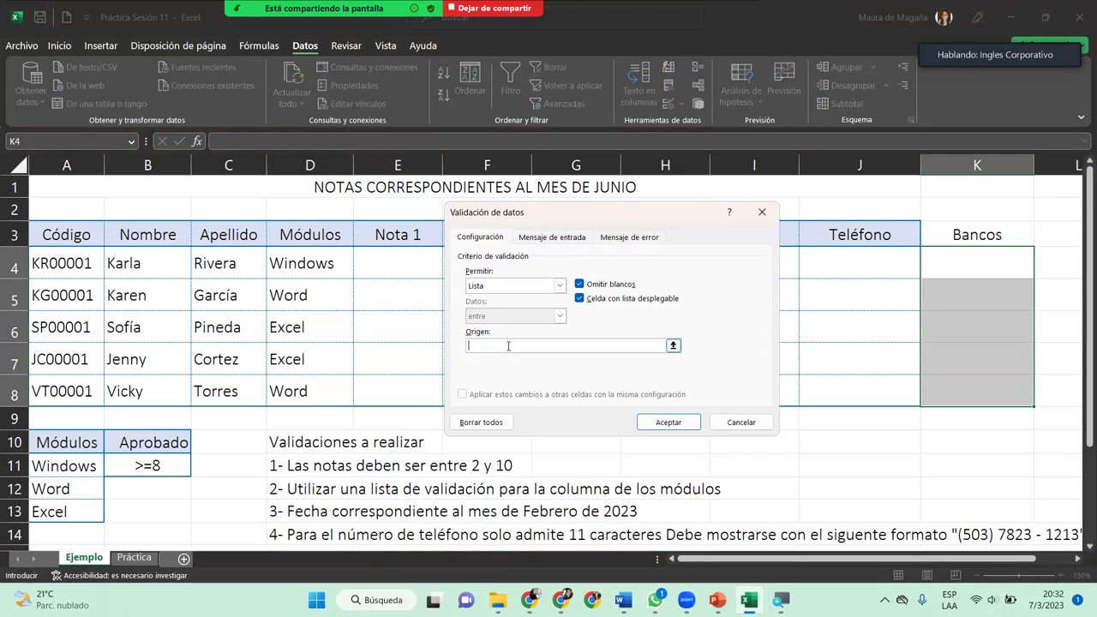
type("=")
type("\"")
key("BackSpace")
type("Cuscatla")
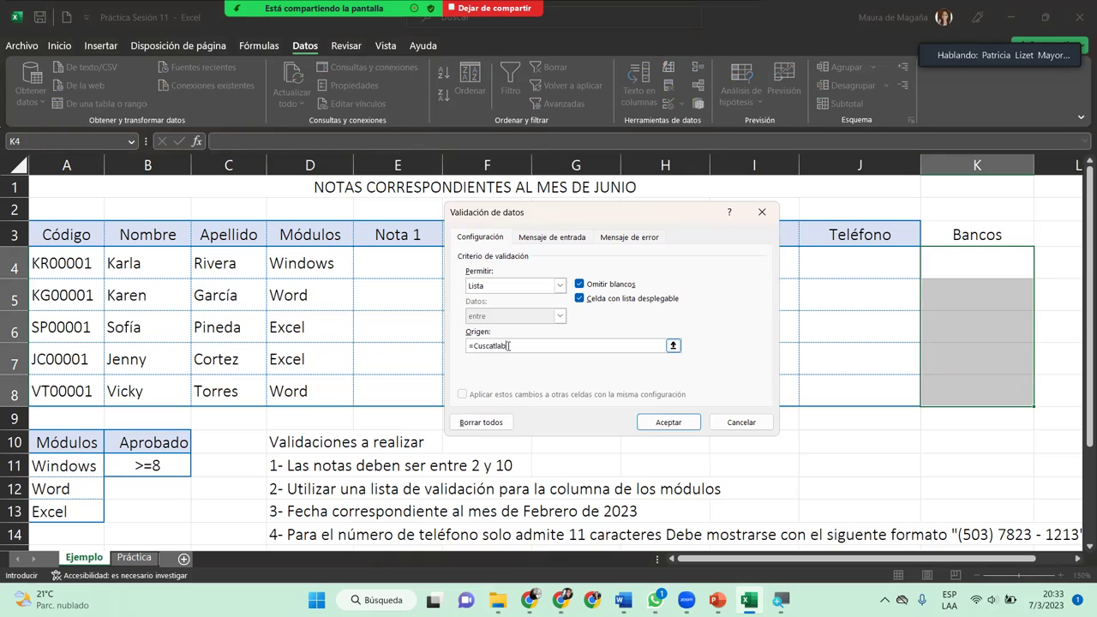
type("n;")
type("Agricol")
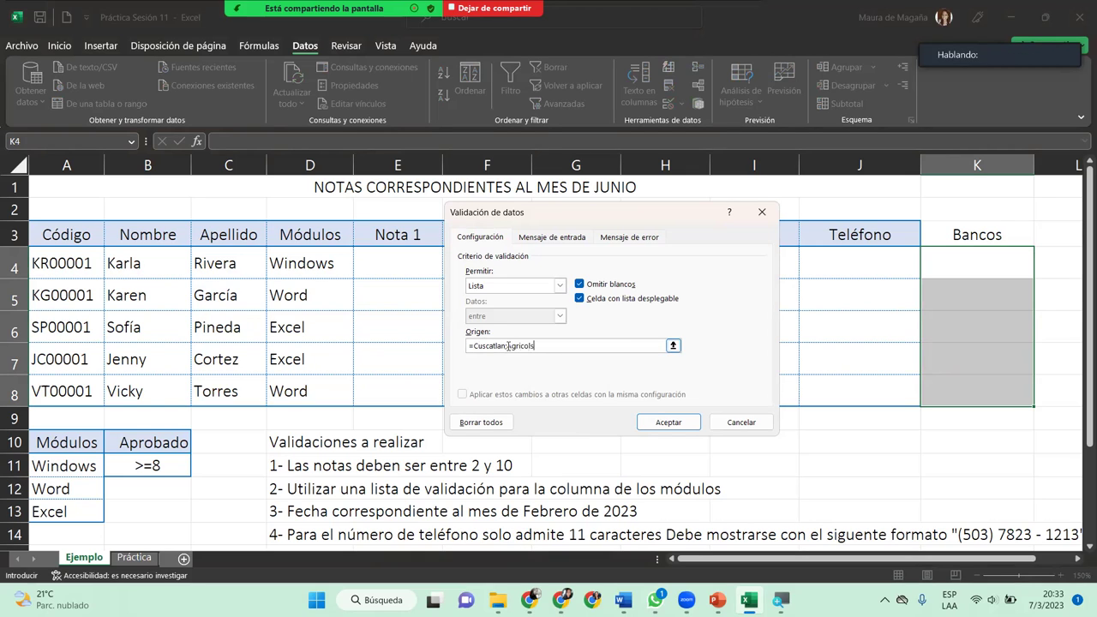
type("a")
type(";Azul")
left_click(684, 417)
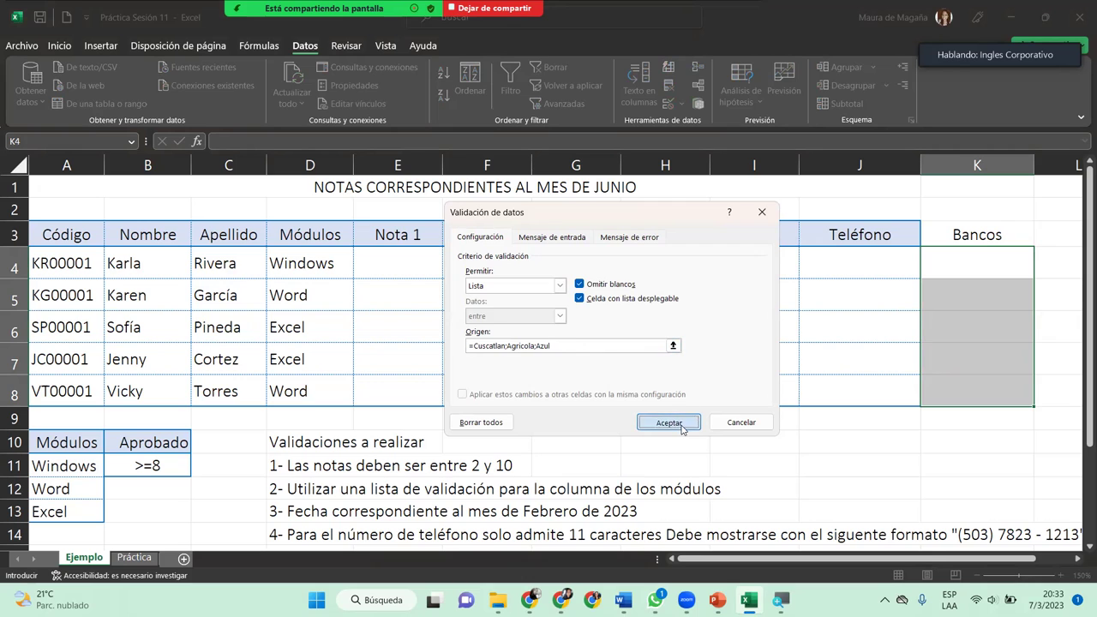
Step: After the range-not-found error, quote each bank name in the source and apply the validation
left_click(538, 346)
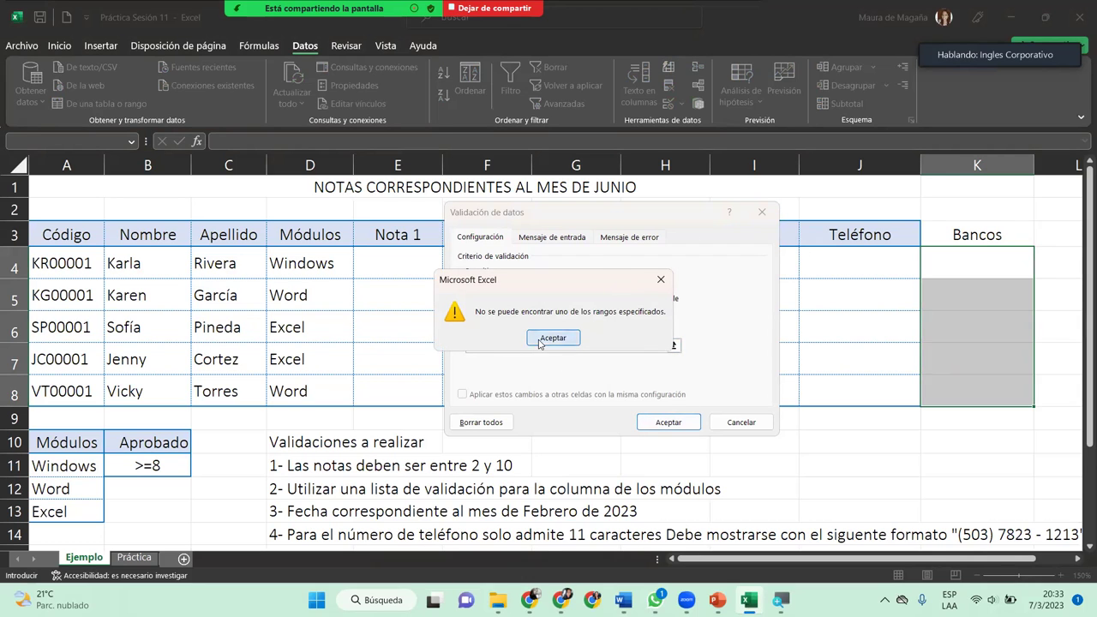
left_click(474, 345)
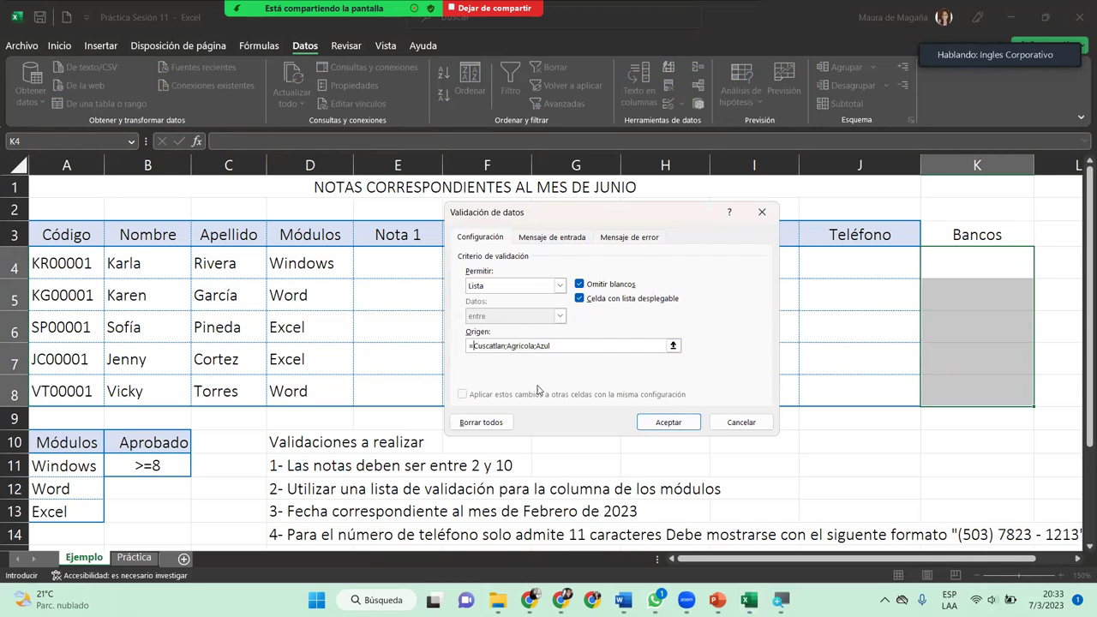
key("Right")
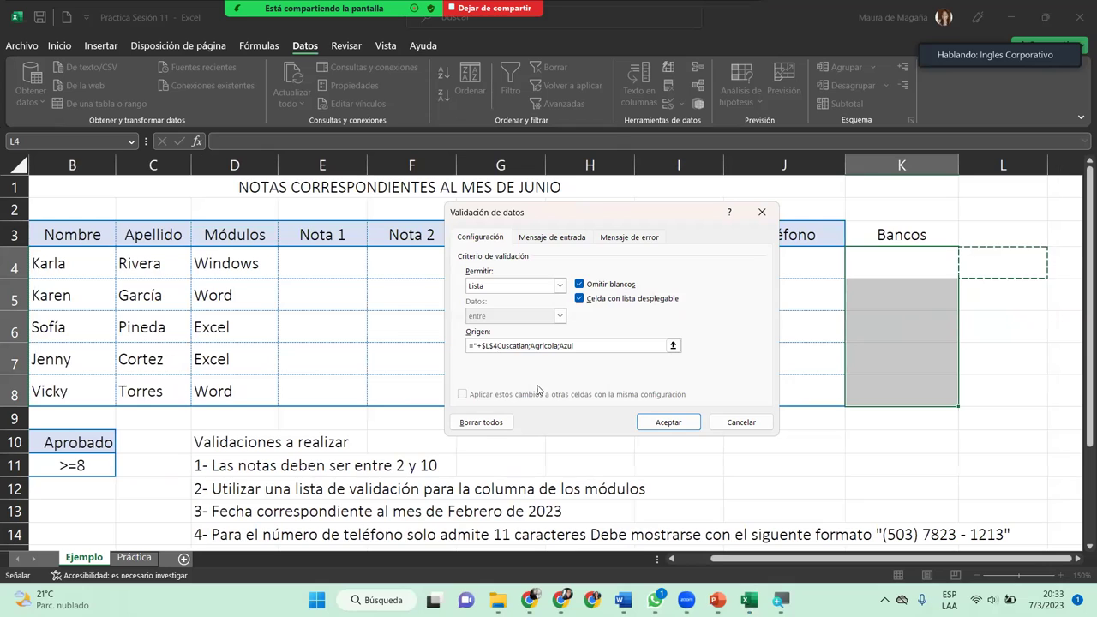
key("BackSpace")
key("BackSpace")
key("BackSpace")
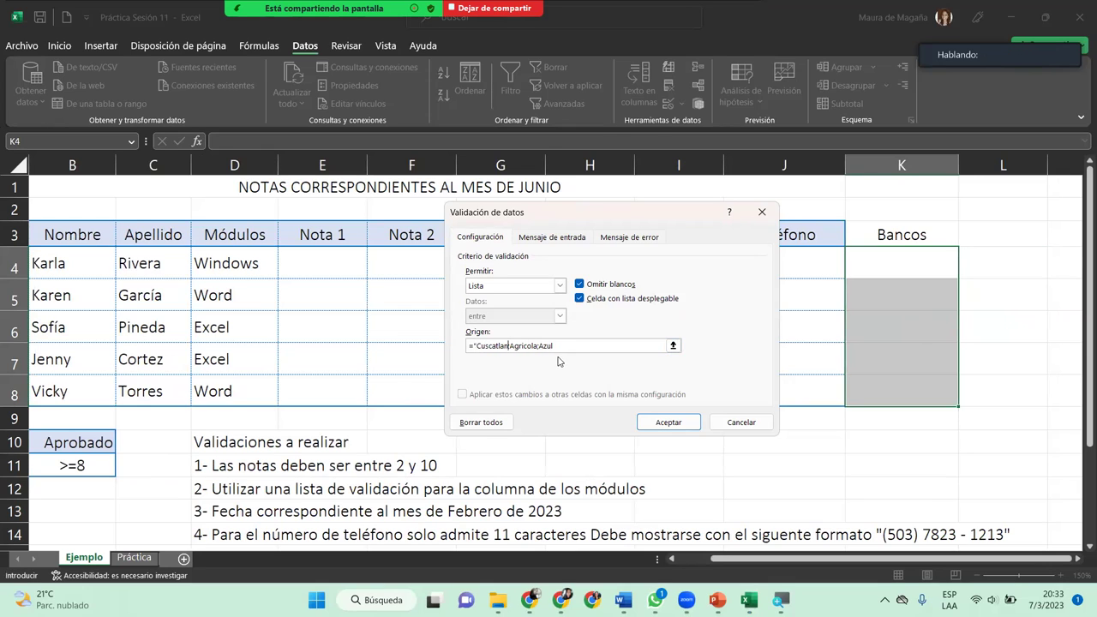
type("\"")
left_click(513, 345)
type("\"")
left_click(543, 346)
type("\"")
left_click(549, 346)
type("\";\"")
left_click(473, 345)
key("BackSpace")
left_click(668, 422)
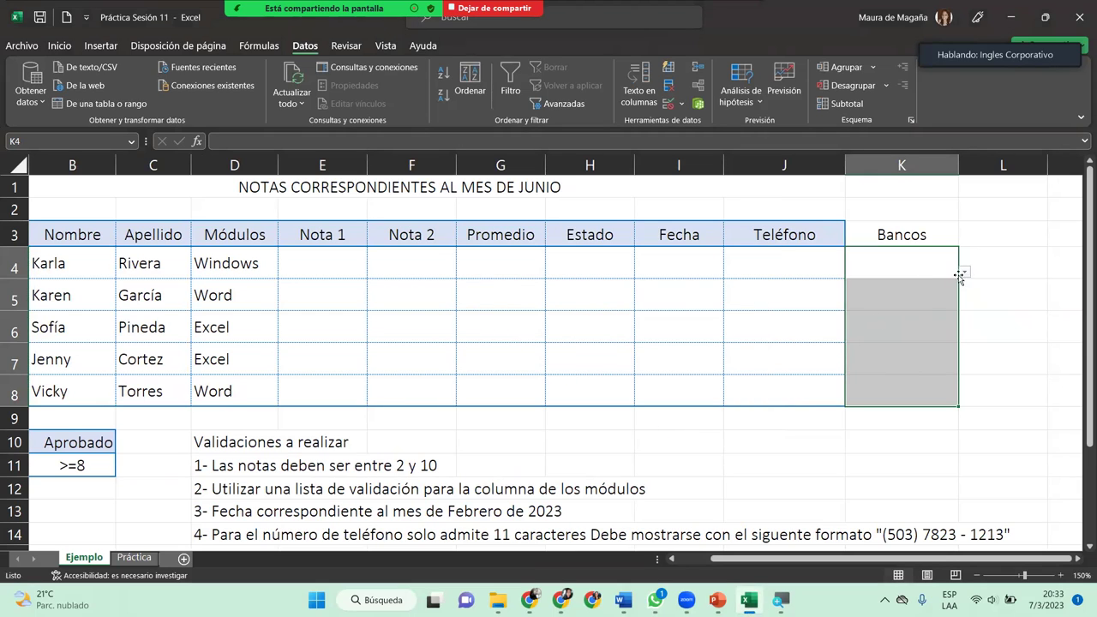
Step: Check K4's bank dropdown, then reopen the validation and strip the quotes around Cuscatlan
left_click(963, 273)
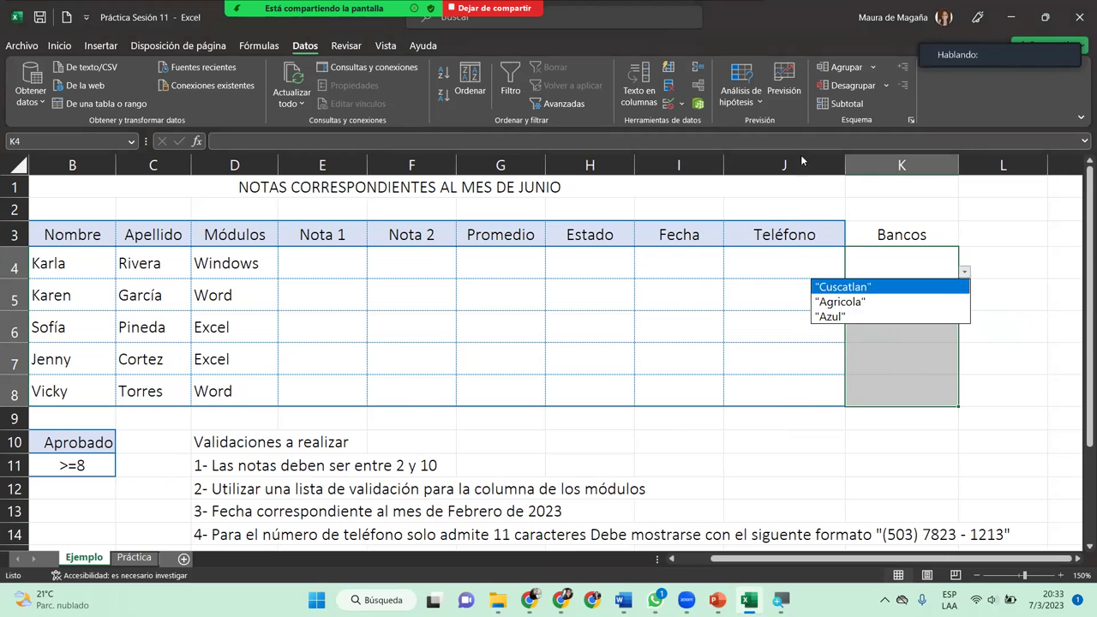
left_click(908, 257)
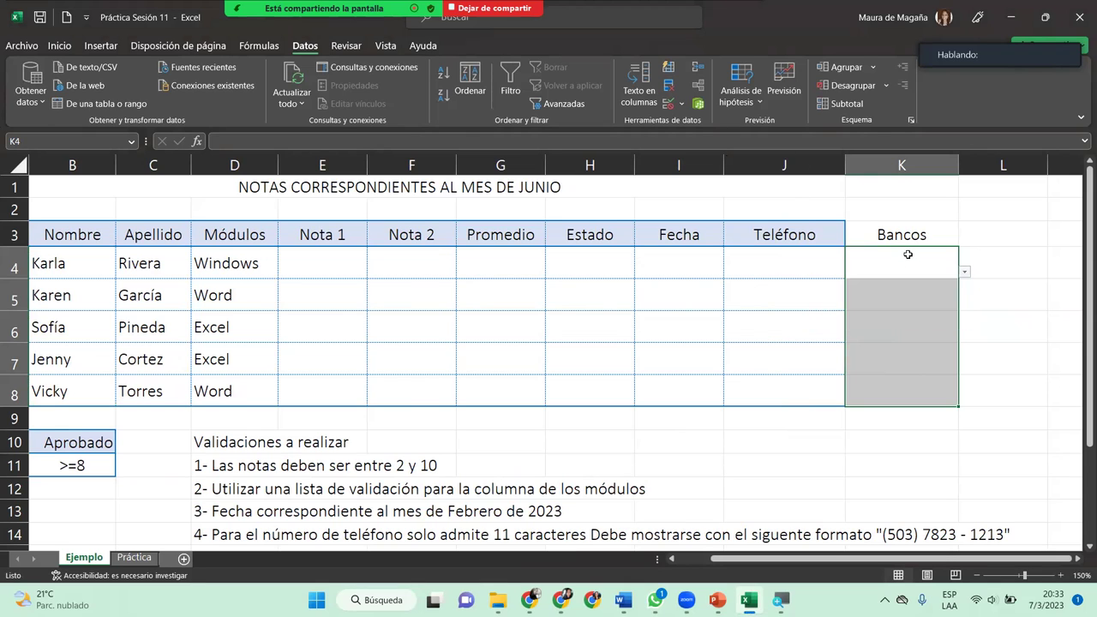
left_click(669, 110)
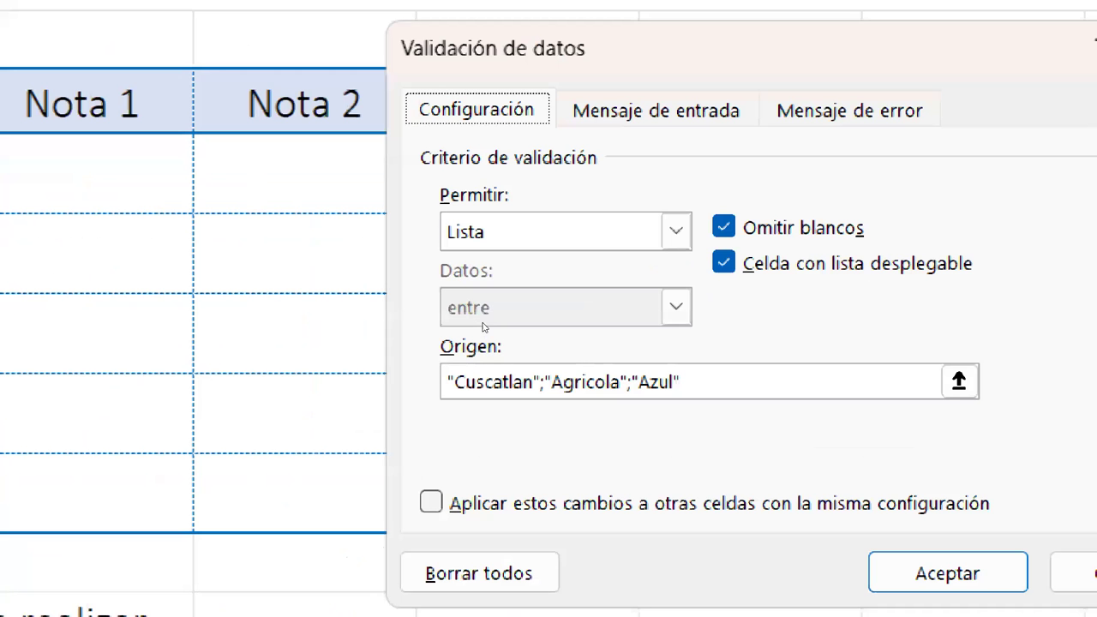
key("Delete")
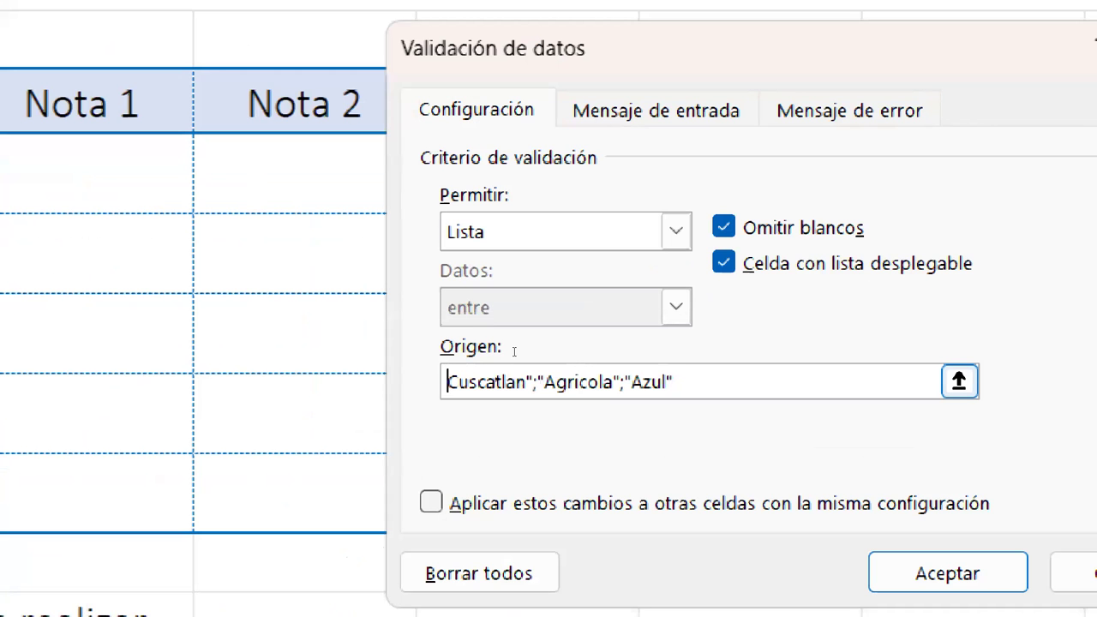
key("Right")
key("Right")
key("Right")
key("Delete")
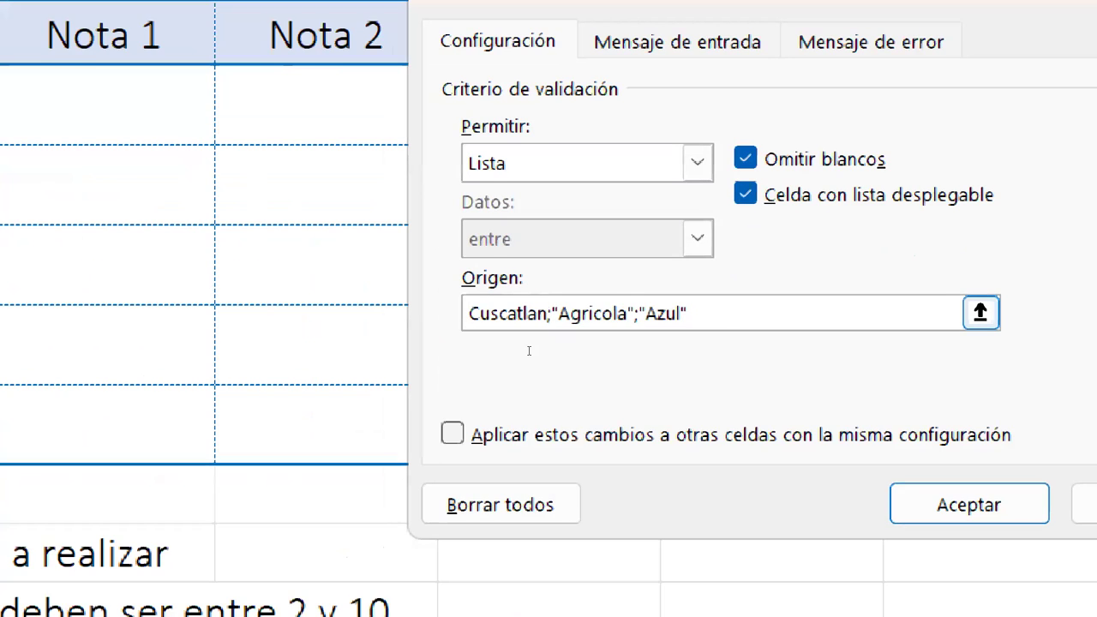
type("+$L$4")
key("BackSpace")
key("BackSpace")
key("BackSpace")
key("BackSpace")
key("BackSpace")
type(";")
Step: Unquote Agricola and Azul and append DaVivienda;Promerica to the bank list source
key("Delete")
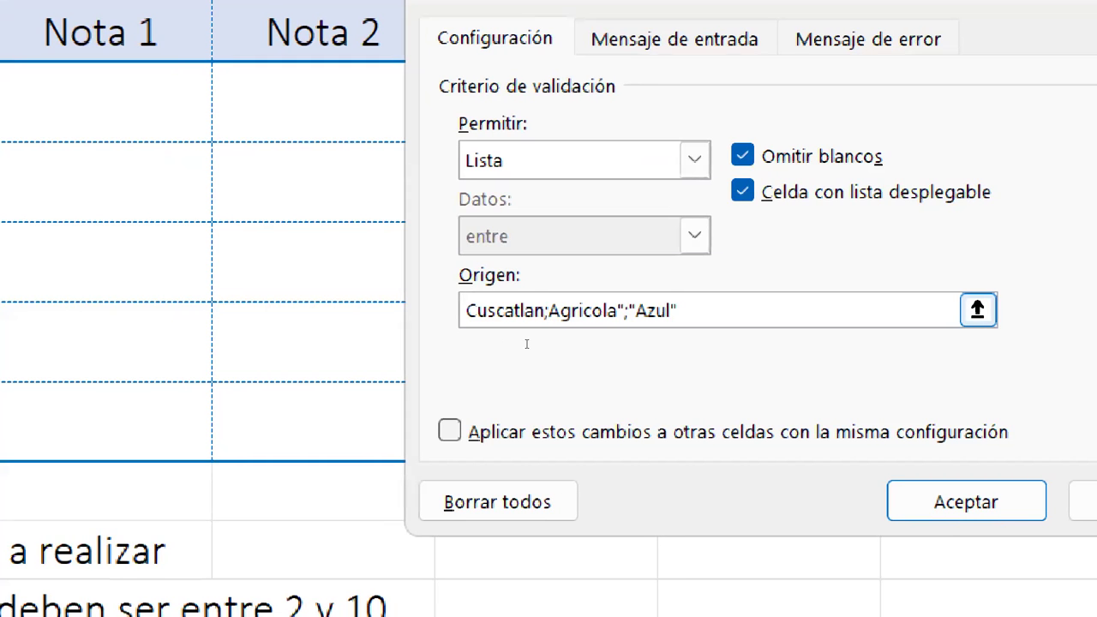
key("Right")
key("Right")
key("Right")
key("BackSpace")
type(";")
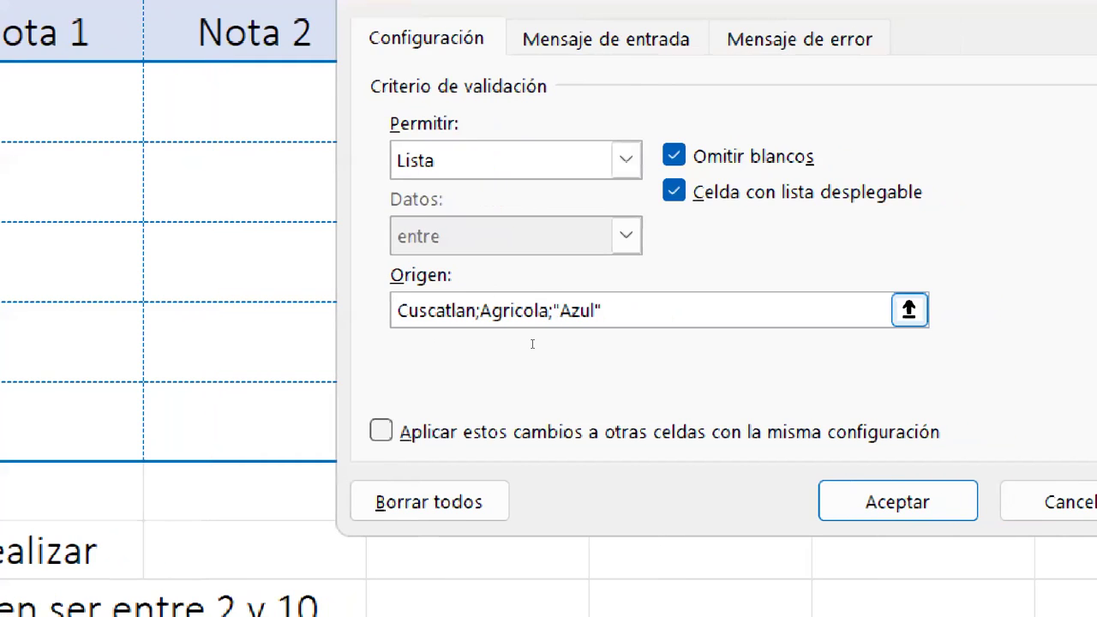
key("Delete")
key("Right")
key("Right")
key("Right")
key("BackSpace")
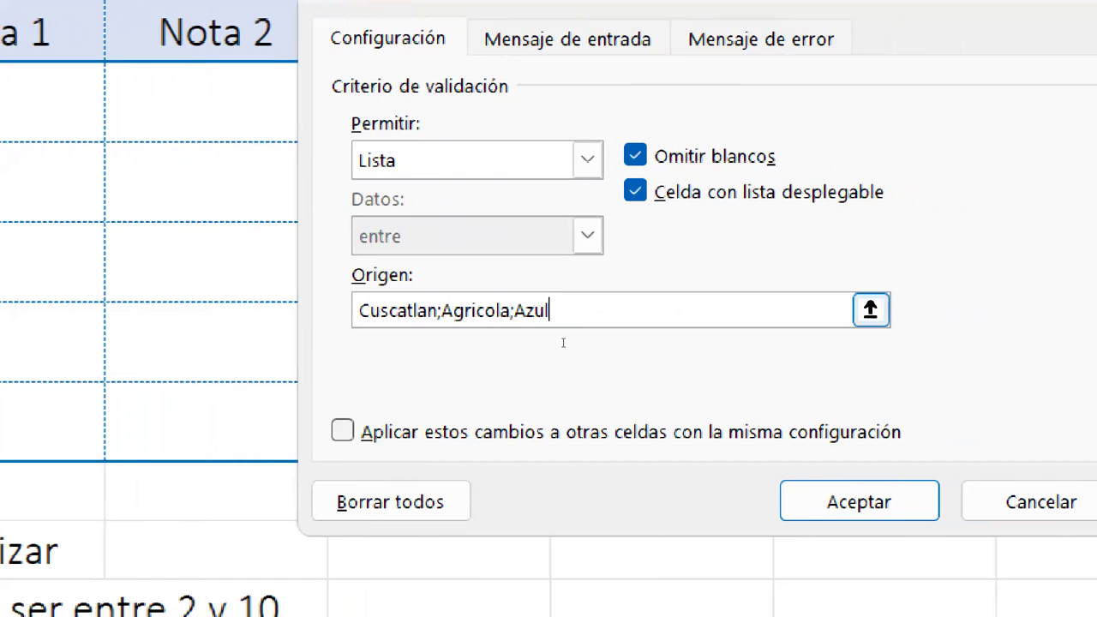
type(";")
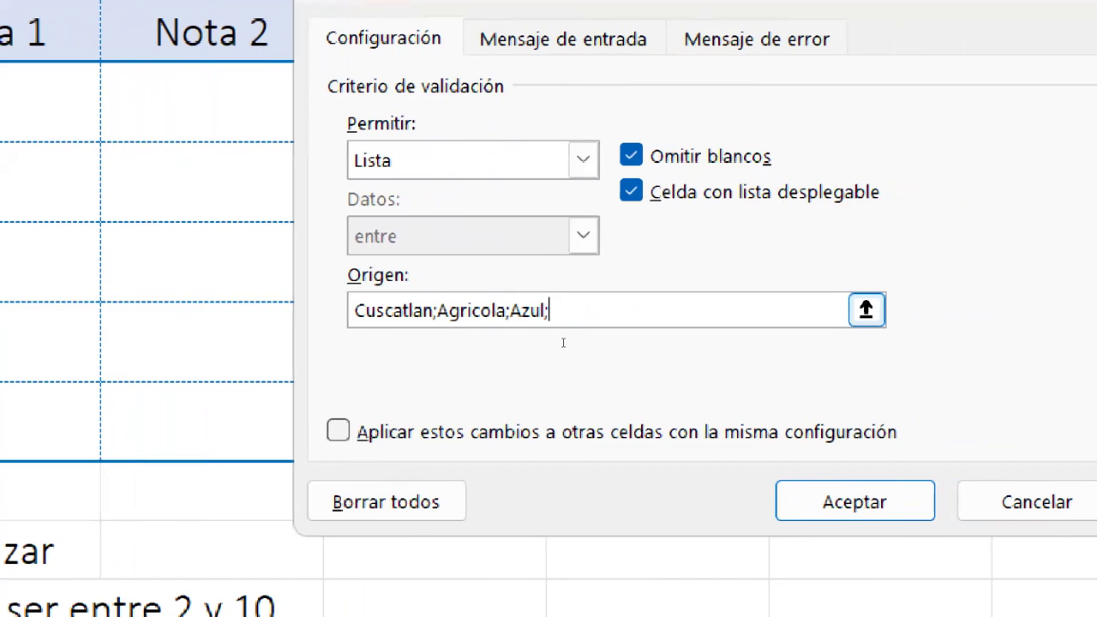
type("Davi")
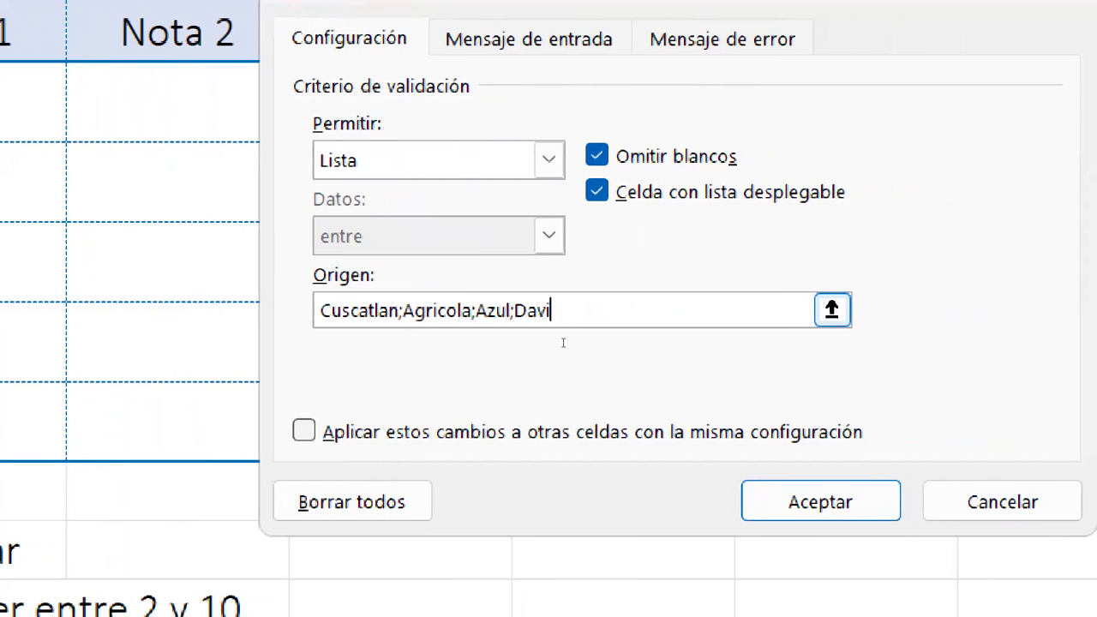
key("BackSpace")
key("BackSpace")
type("Viviend")
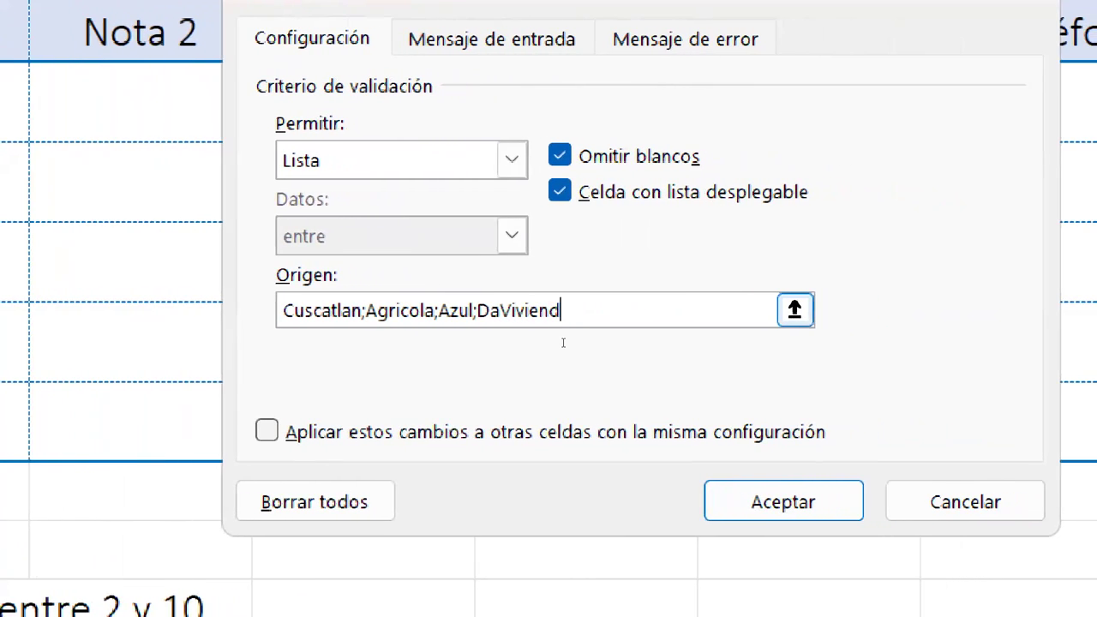
type("a")
type(";P")
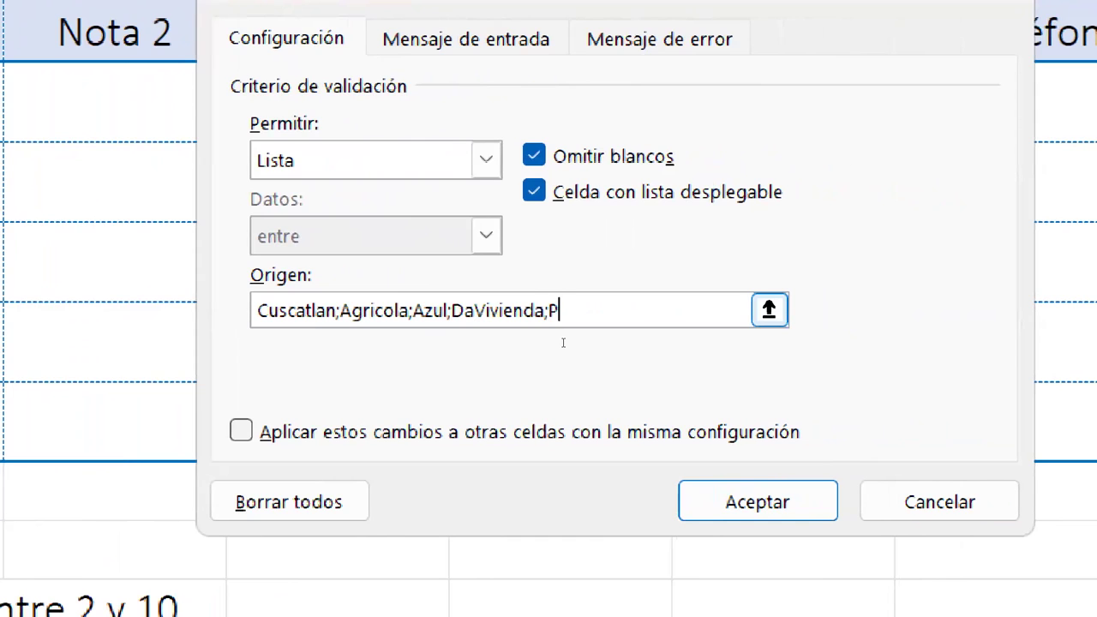
type("rom")
type("eri")
type("ca")
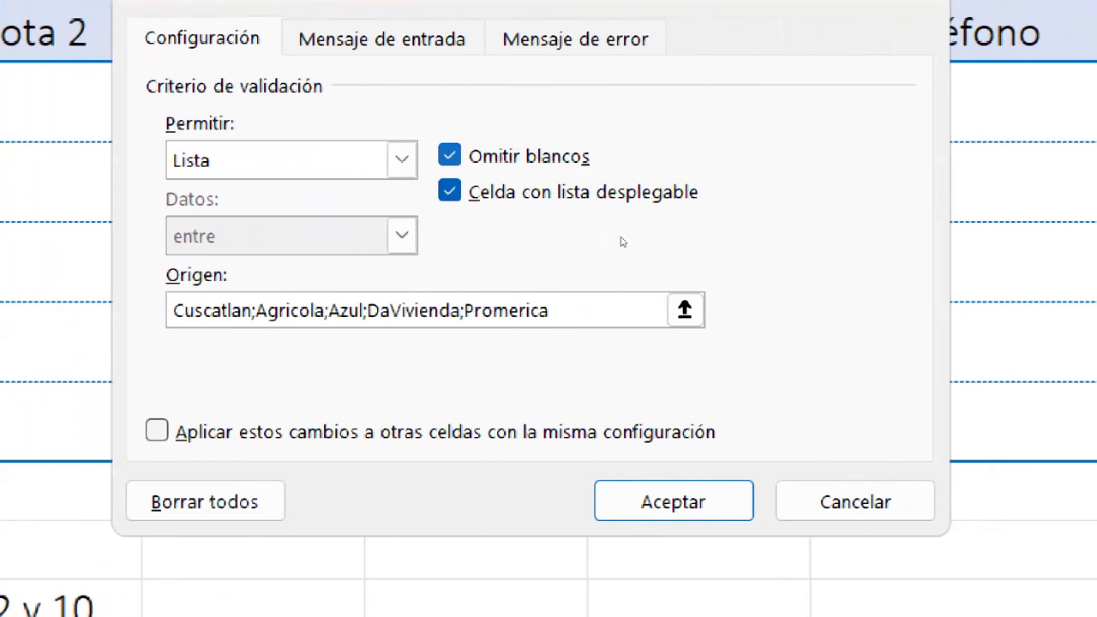
Step: Enter input message title 'Listado de Bancos' with text 'Seleccione un banco de la lista'
key("ctrl+Tab")
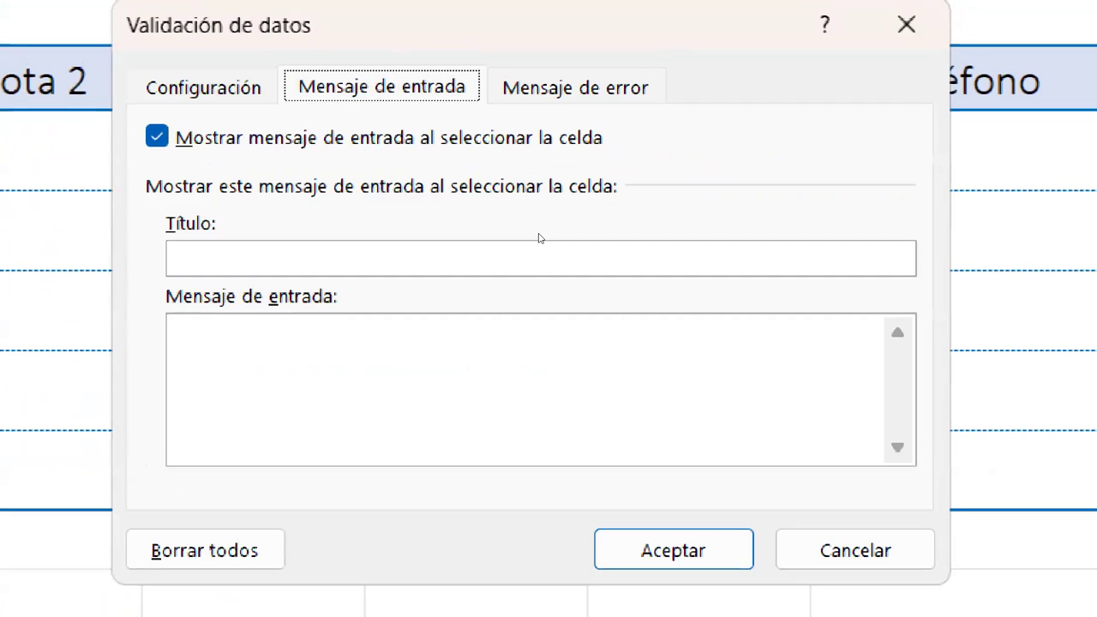
key("Tab")
key("Tab")
type("LIstado")
key("BackSpace")
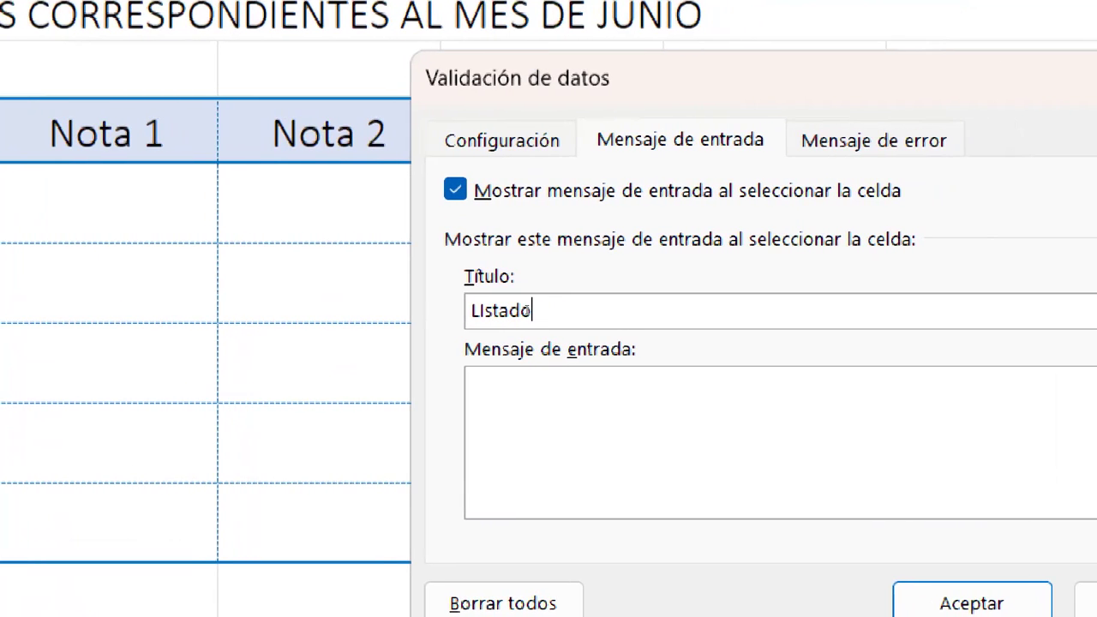
key("BackSpace")
key("BackSpace")
key("BackSpace")
key("BackSpace")
key("BackSpace")
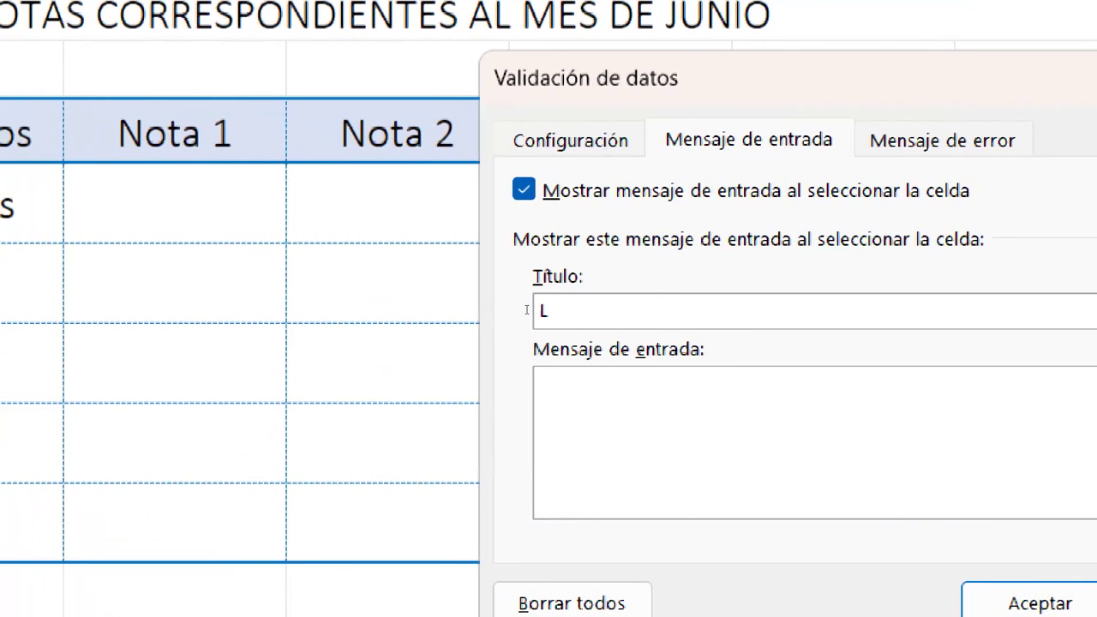
type("is")
type("tado")
type(" d")
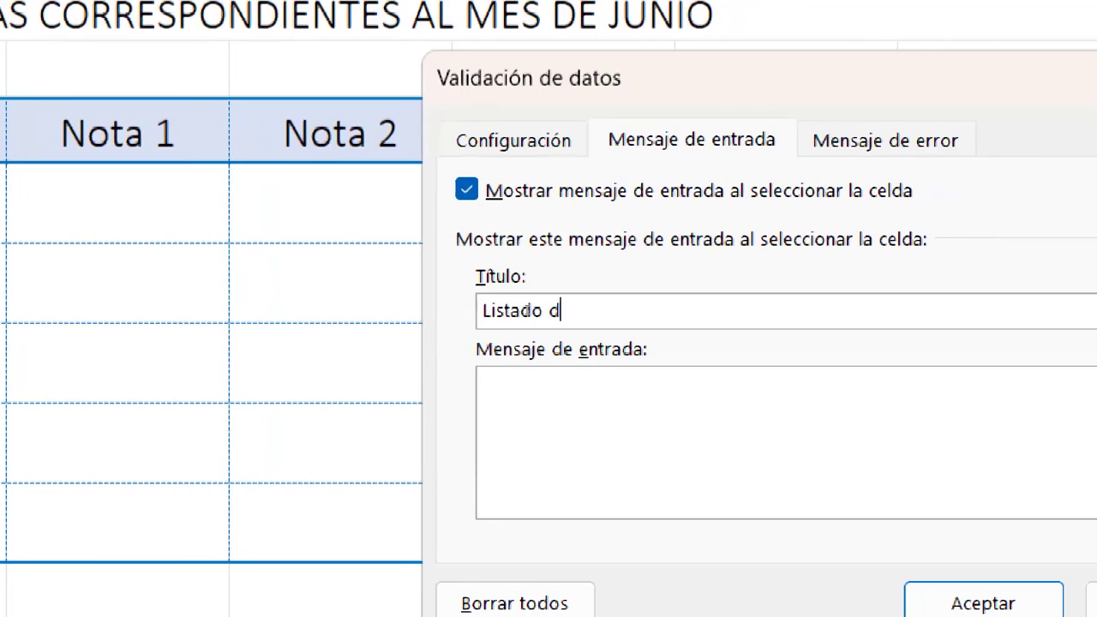
type("e Ba")
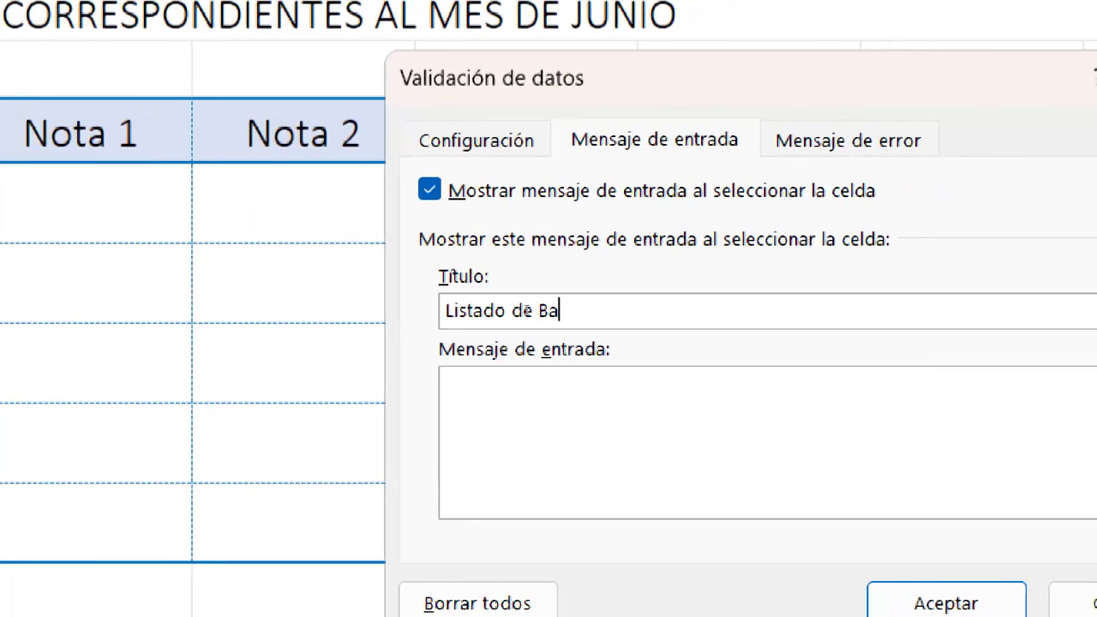
type("ncos")
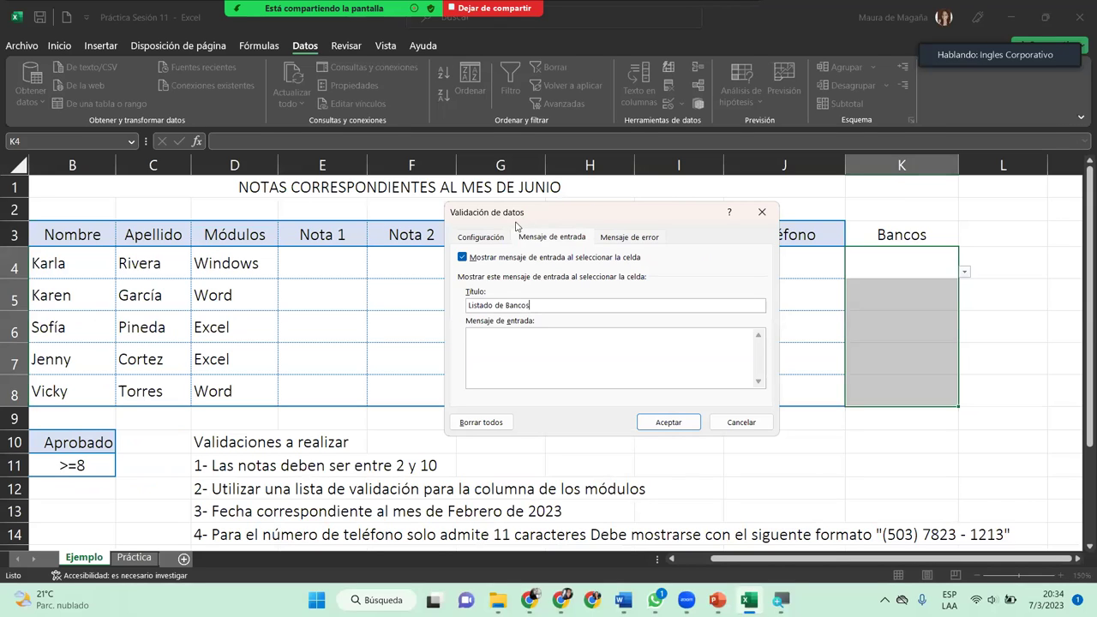
left_click(485, 238)
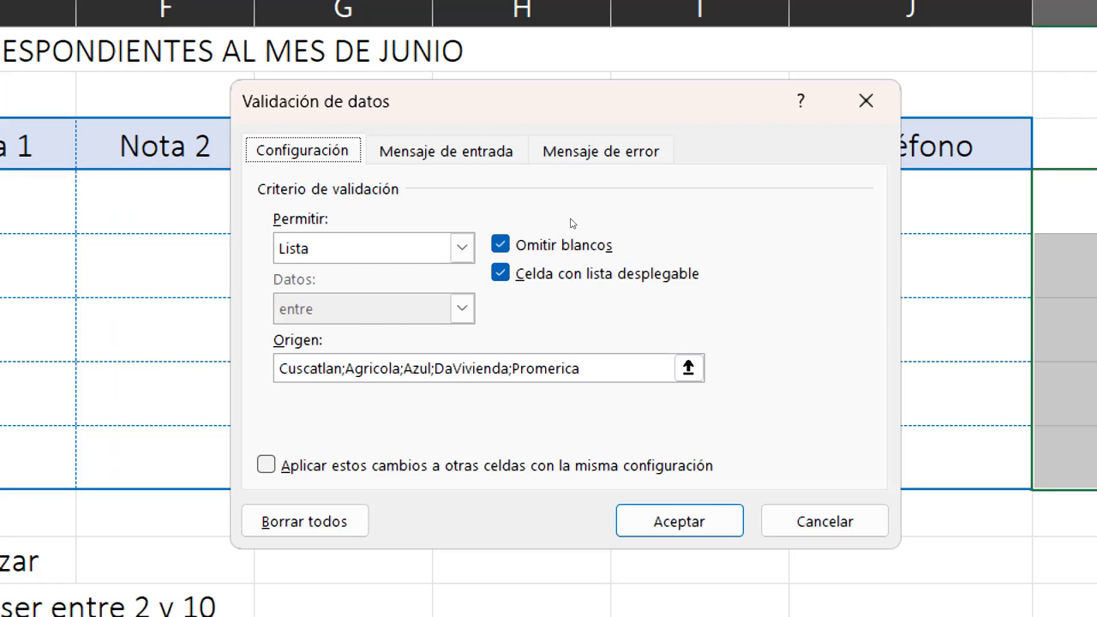
key("ctrl+Tab")
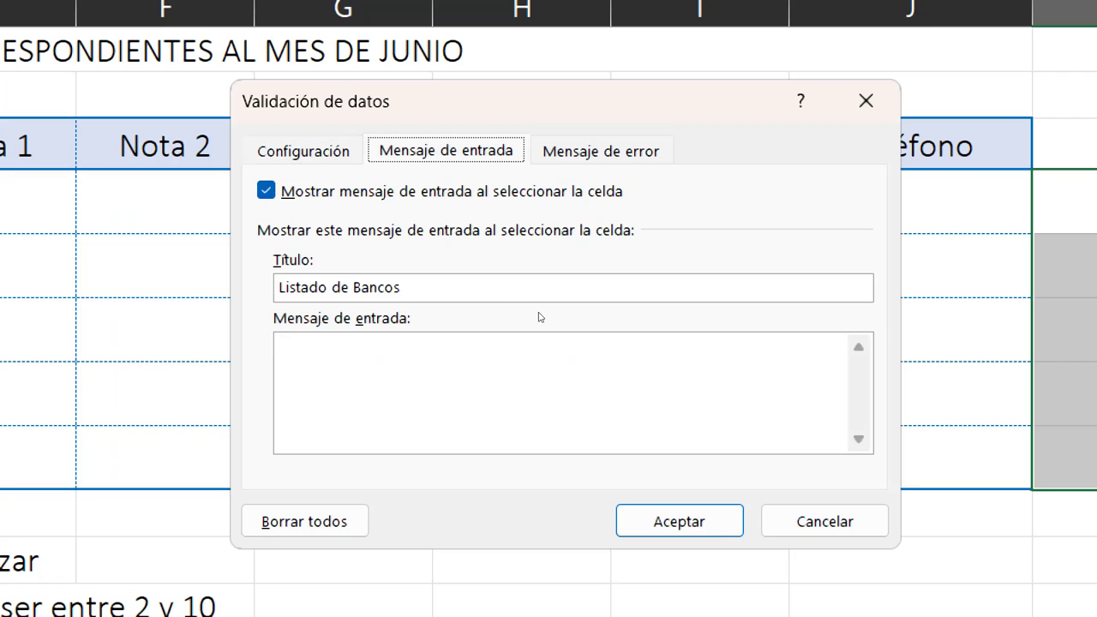
left_click(529, 341)
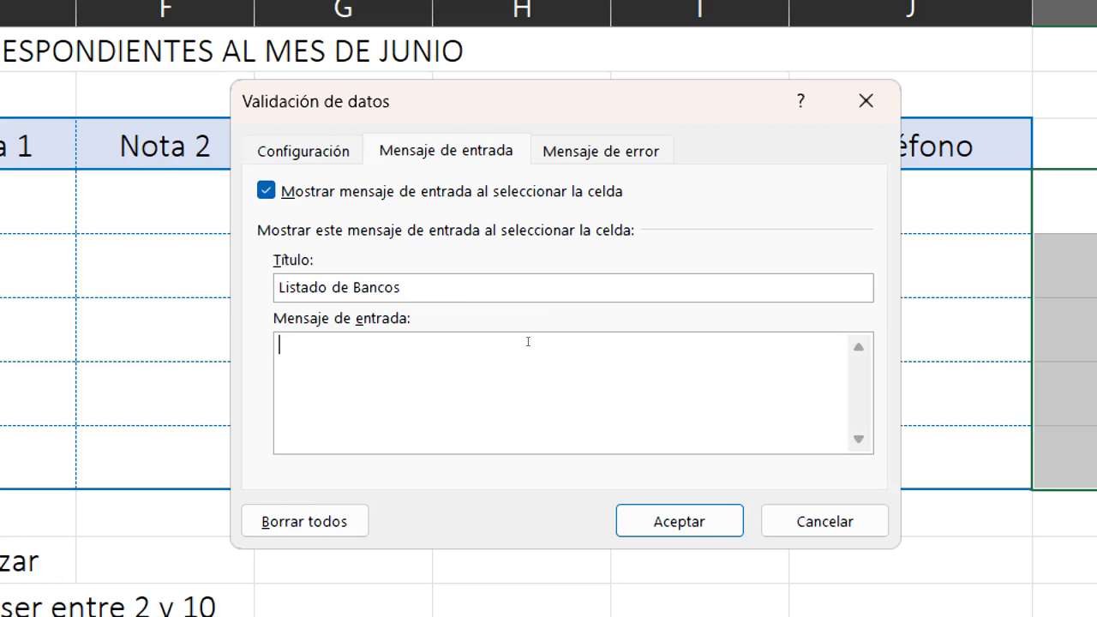
type("Sel")
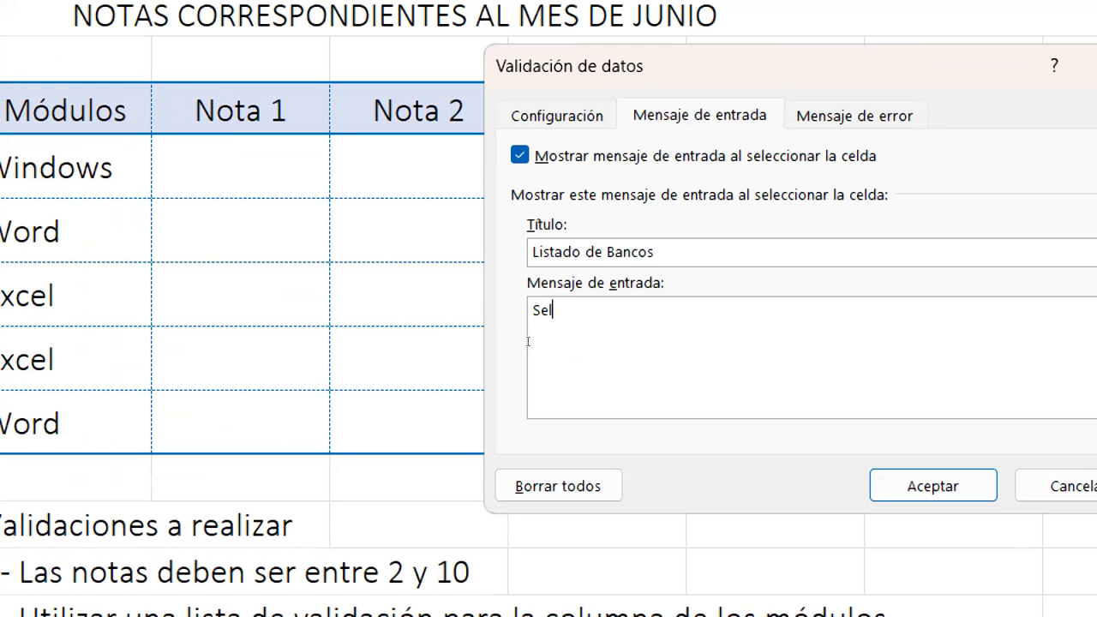
type("eccione ")
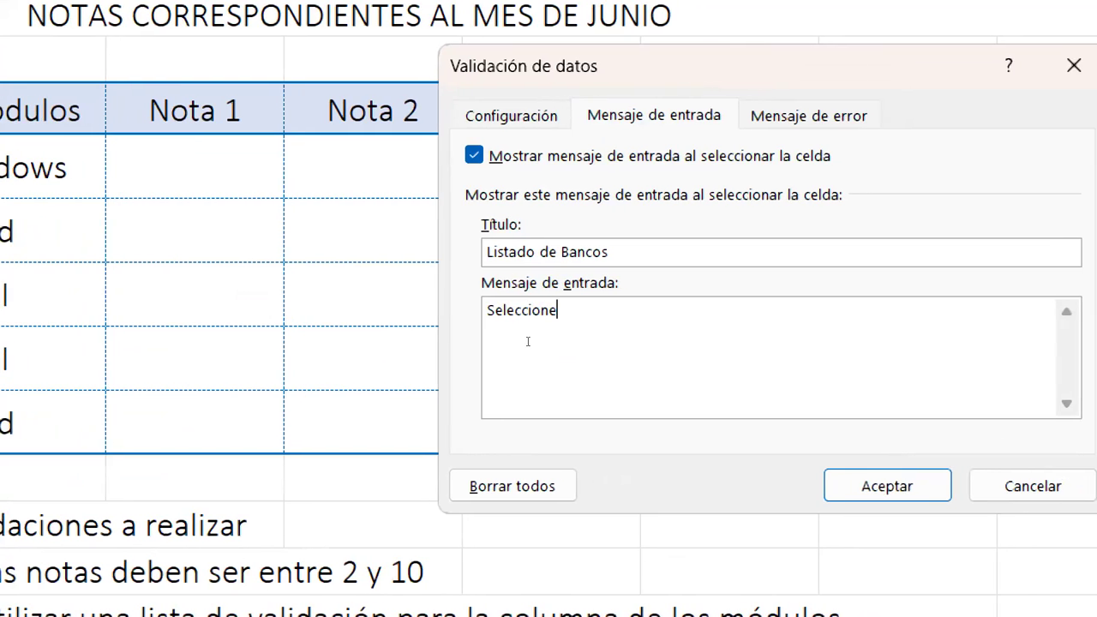
type("un banco de ")
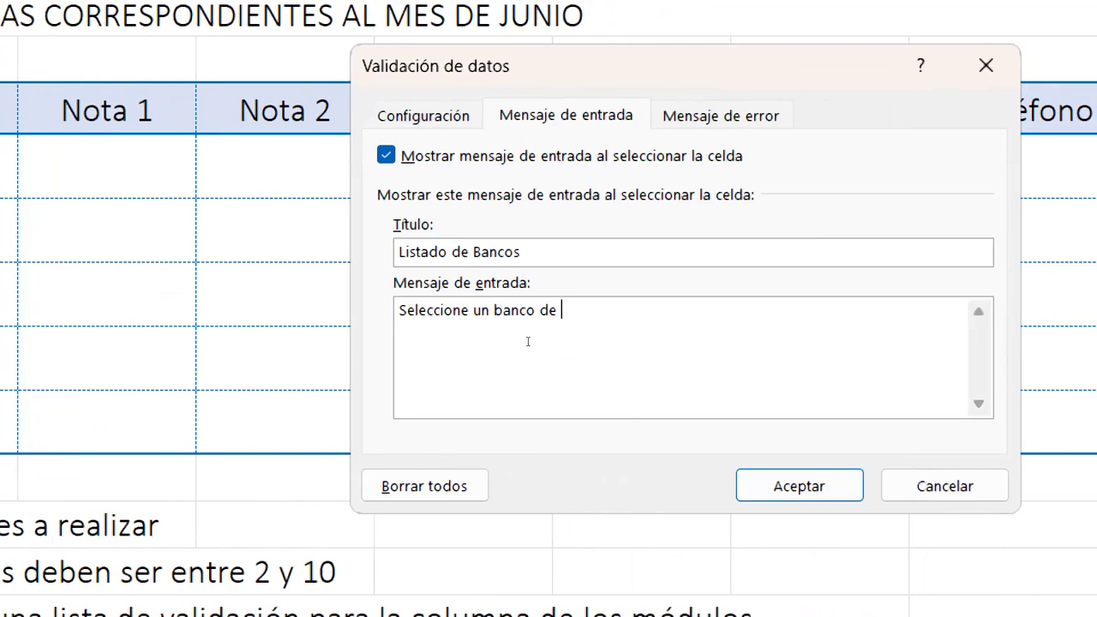
type("la lista")
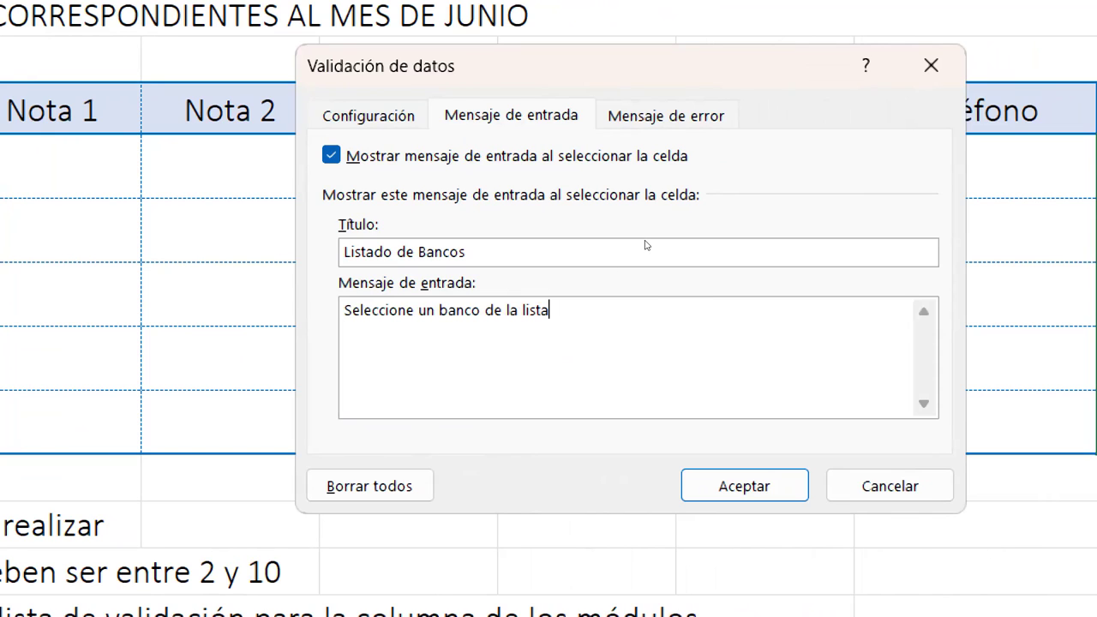
key("ctrl+Tab")
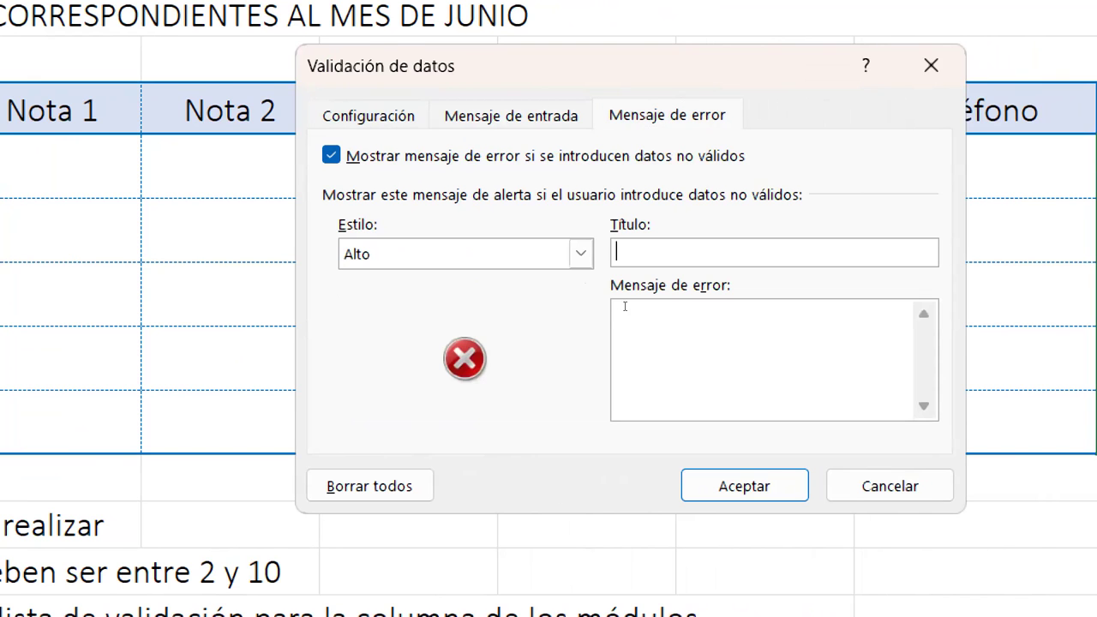
Step: Set error title 'Banco no valido' and message 'Revise el listado de Bancos y marque el correcto'
type("V")
key("BackSpace")
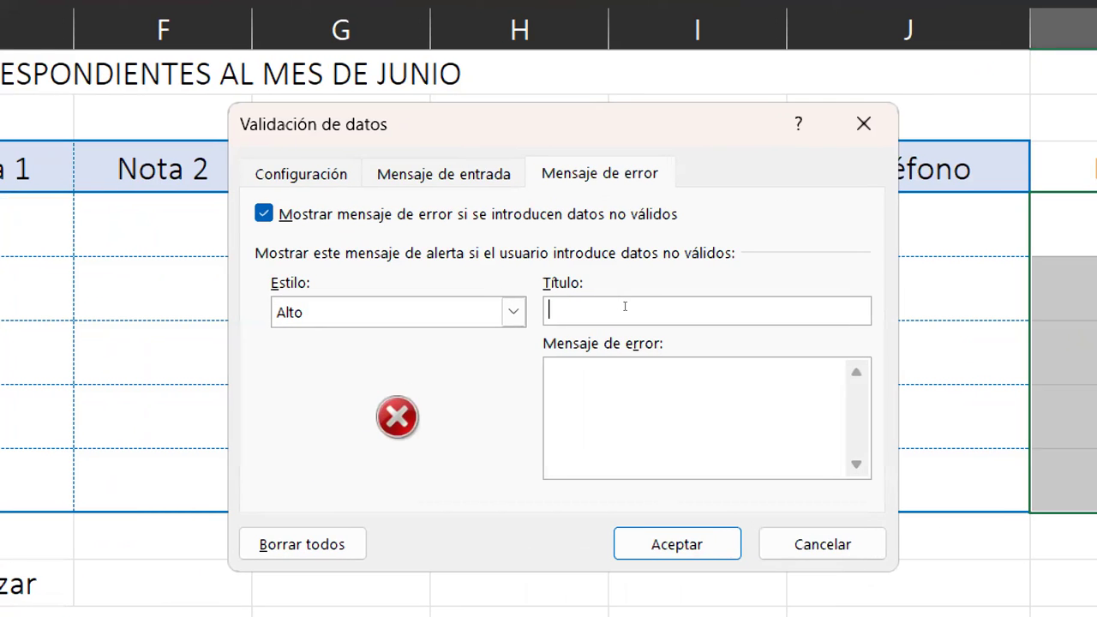
type("B")
type("anco ")
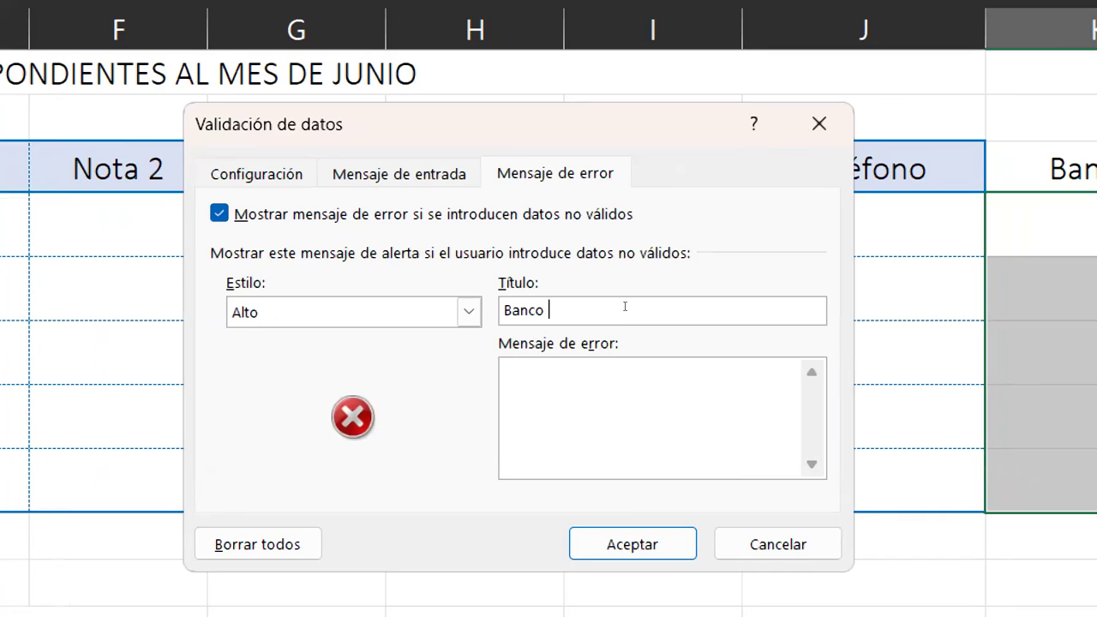
type("No ")
type("v")
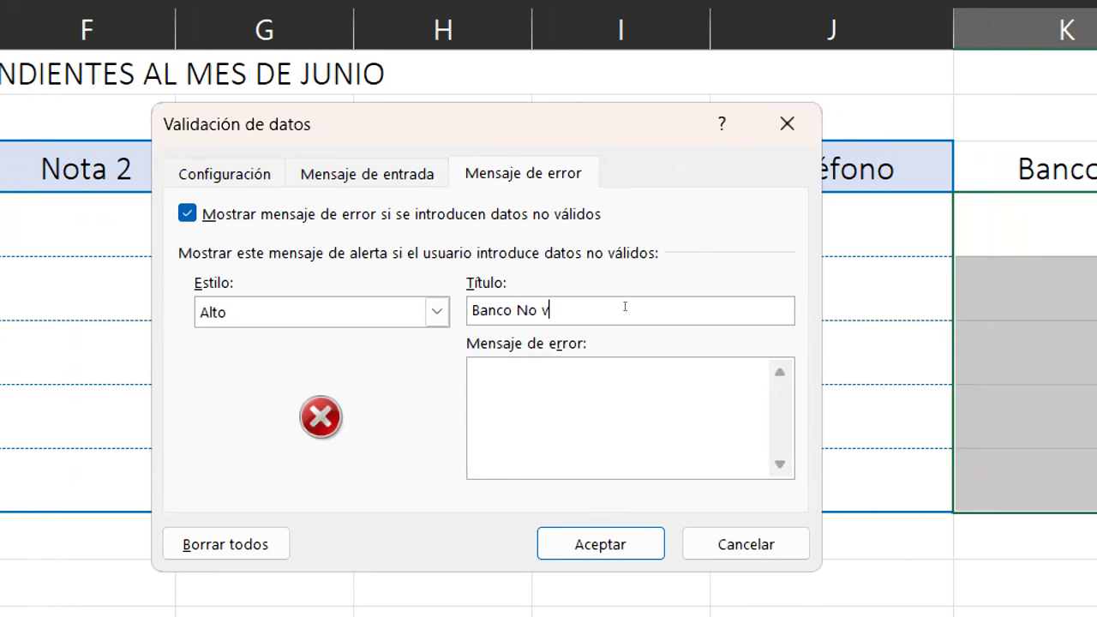
type("alido")
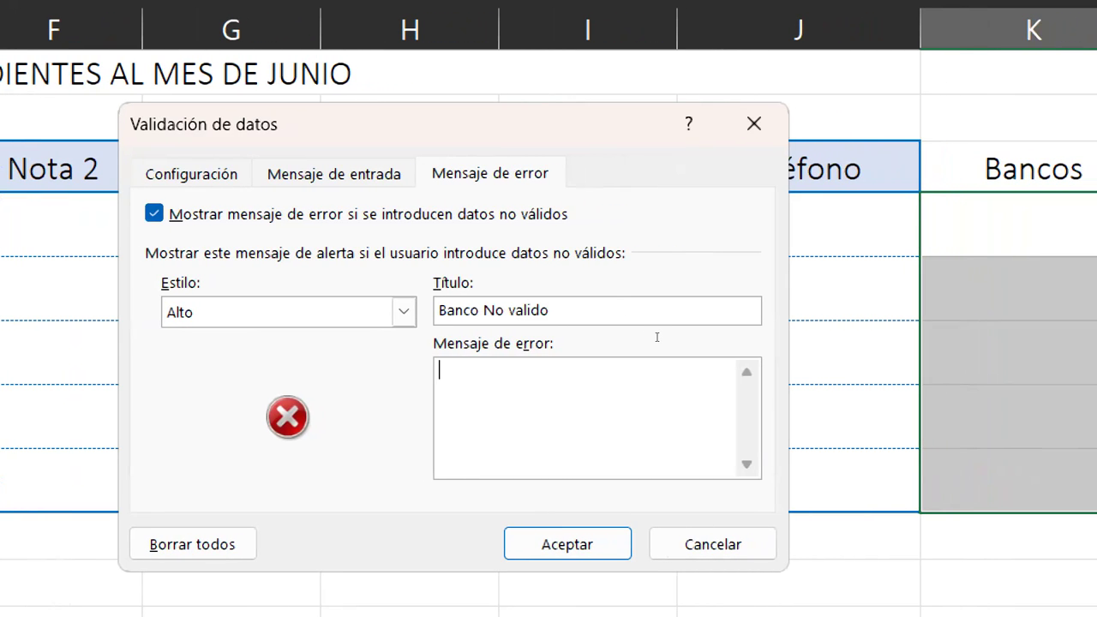
left_click(564, 397)
type("Revi")
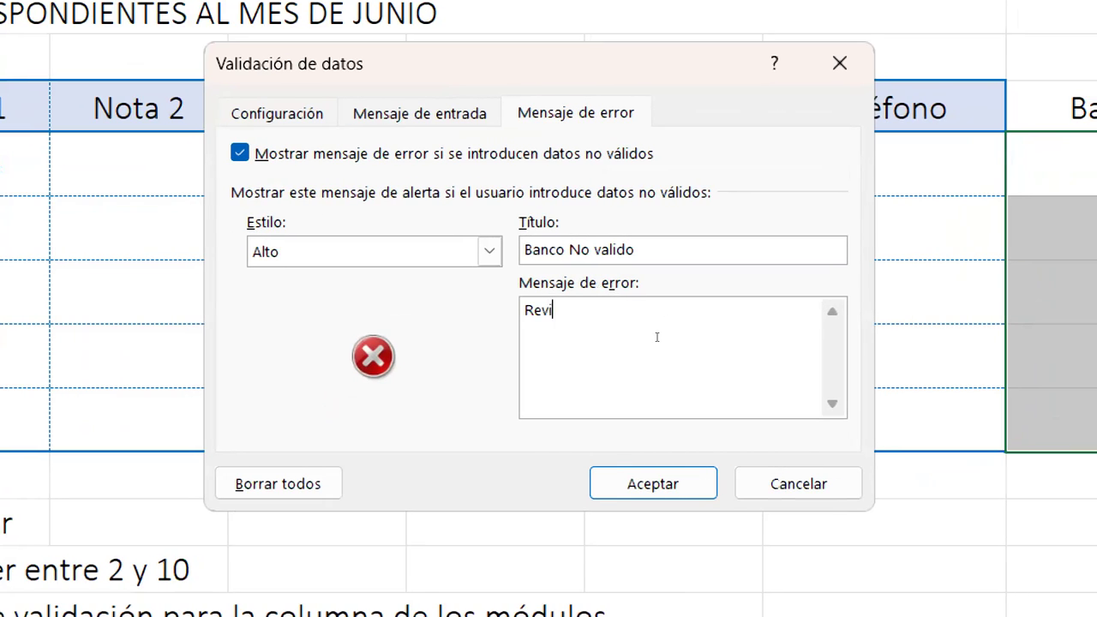
type("se")
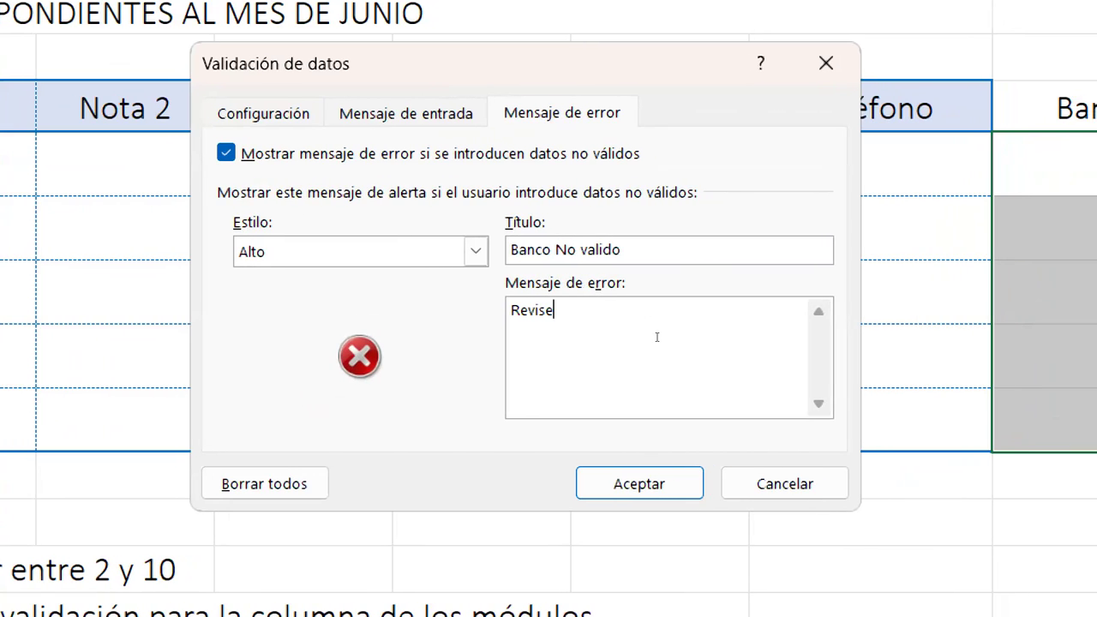
type(" el l")
type("istado de Bancos y")
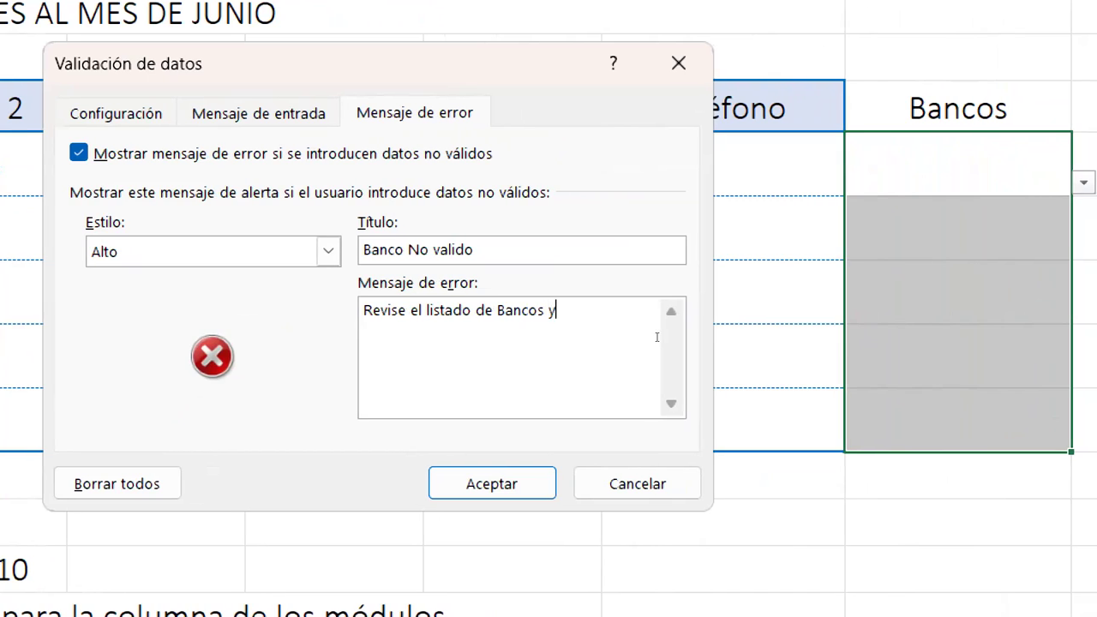
type(" mar")
type("que el correcto")
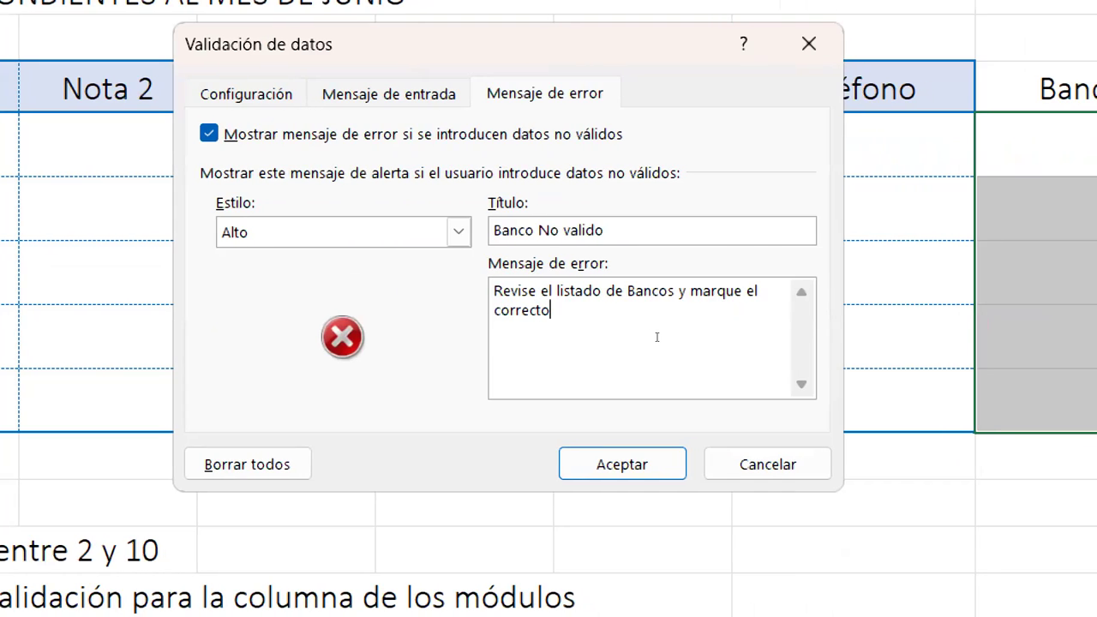
left_click(551, 230)
key("BackSpace")
type("n")
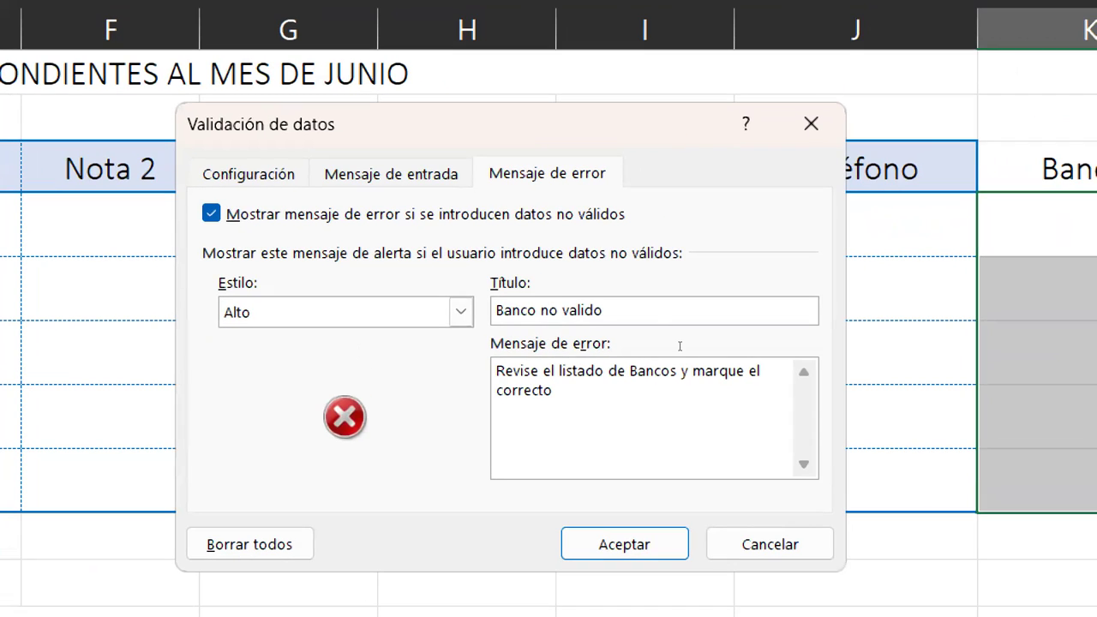
key("Tab")
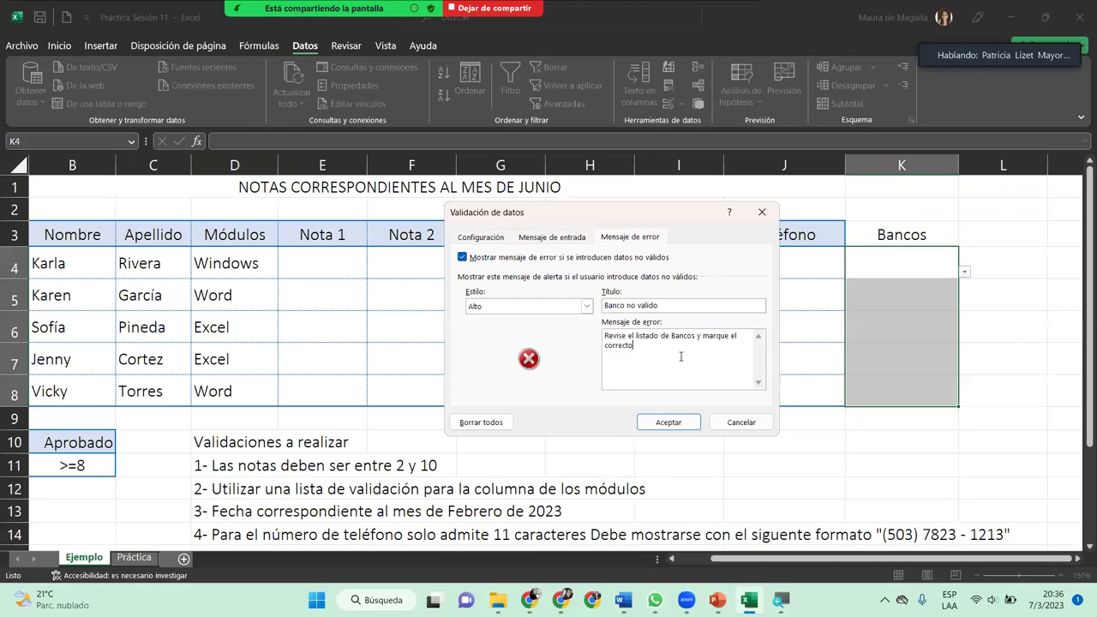
Step: Apply the validation and pick Azul, Cuscatlan and DaVivienda in K4:K6 from the dropdowns
left_click(655, 422)
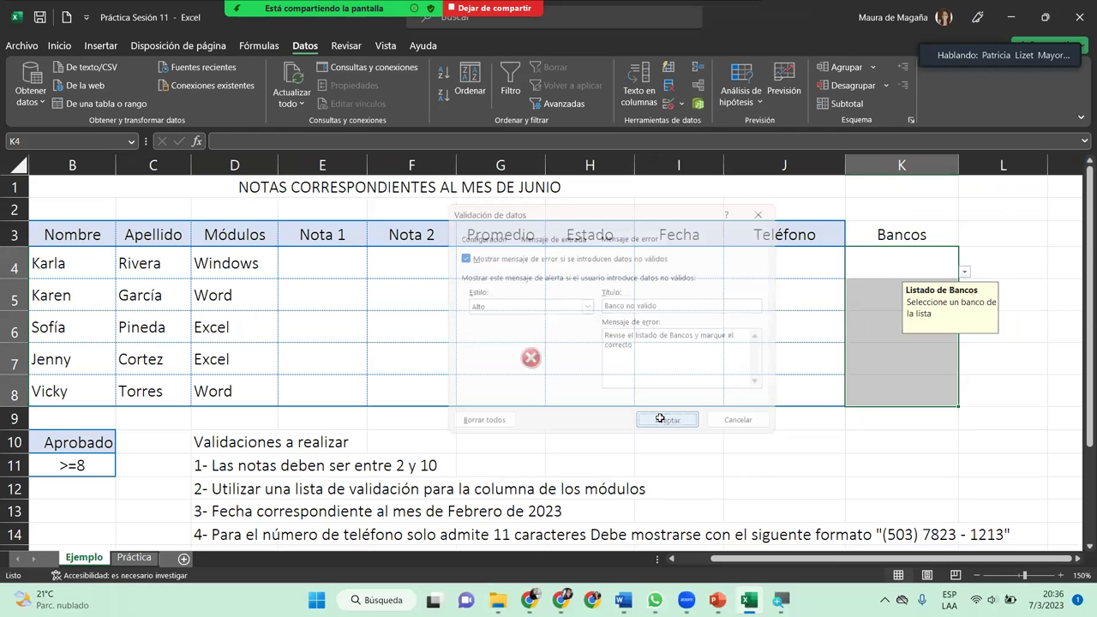
left_click(906, 267)
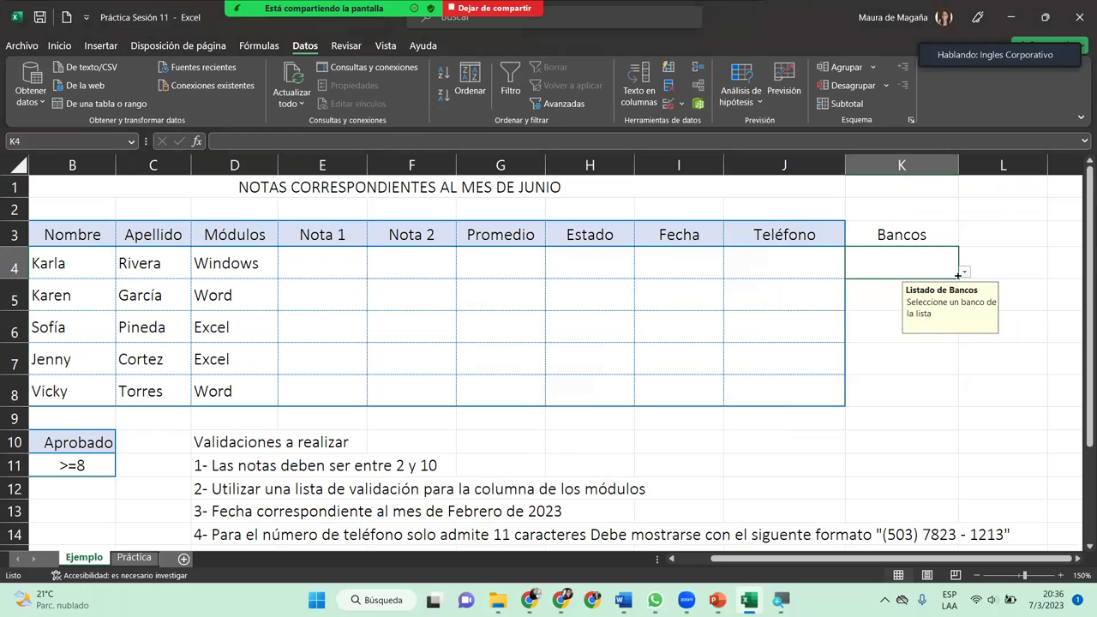
left_click(963, 273)
left_click(908, 315)
left_click(870, 288)
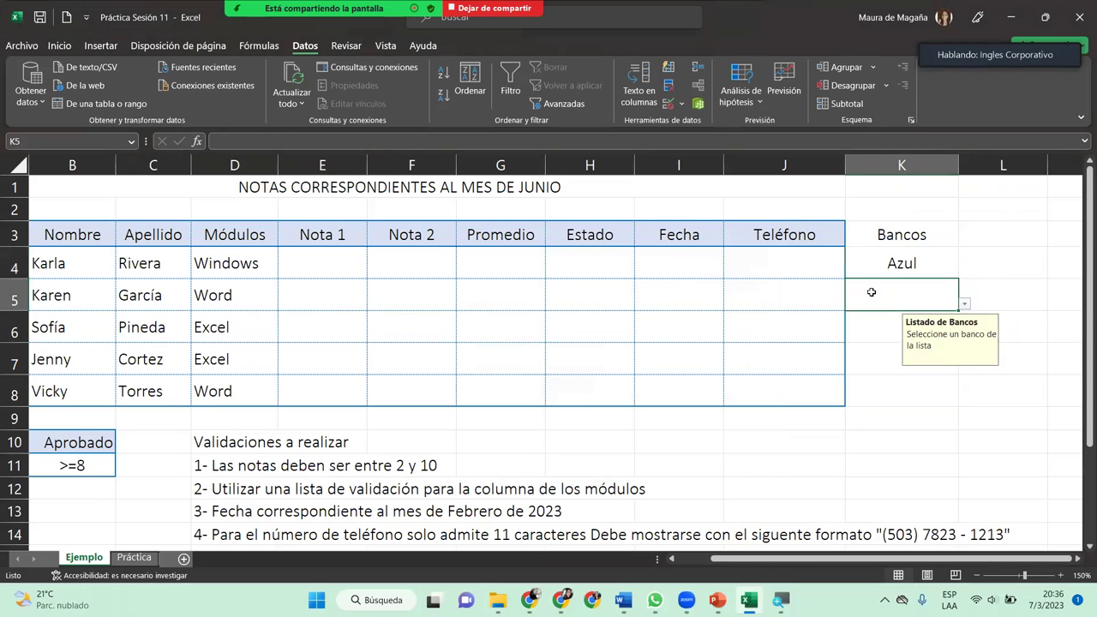
left_click(966, 302)
left_click(883, 318)
left_click(881, 320)
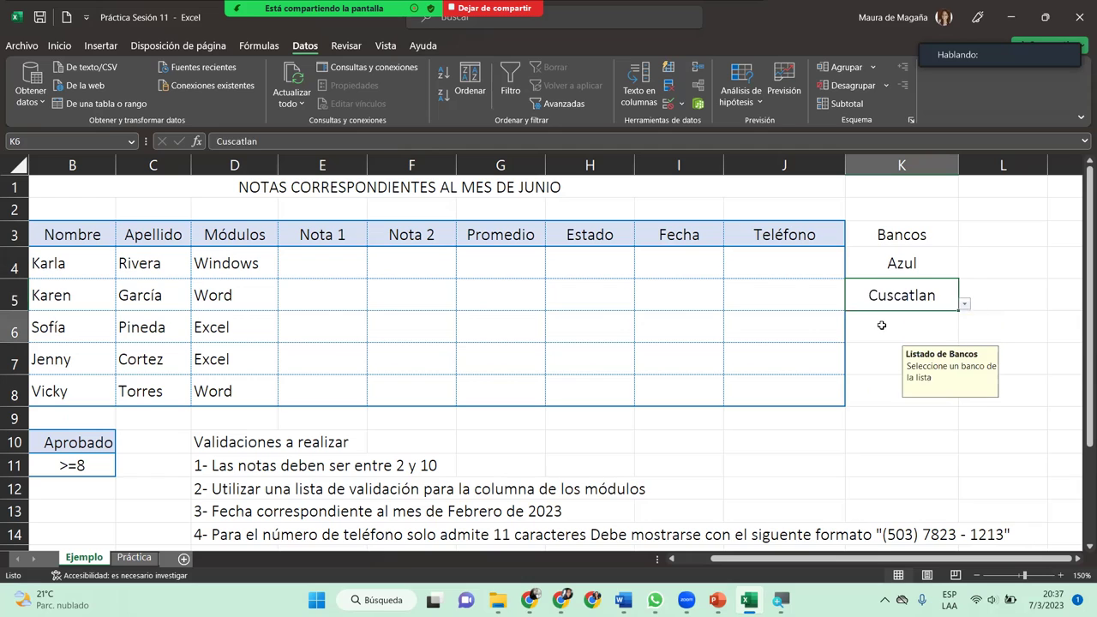
left_click(964, 335)
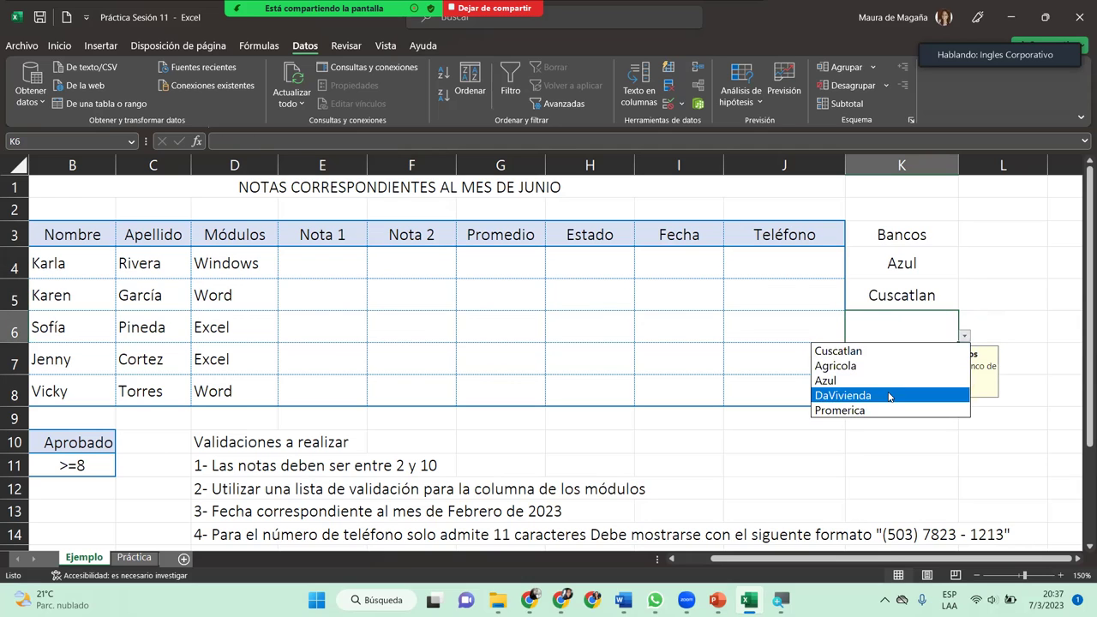
left_click(891, 394)
Step: Enter the misspelled 'Davivenda' in K7 to trigger the Banco no valido alert
left_click(891, 363)
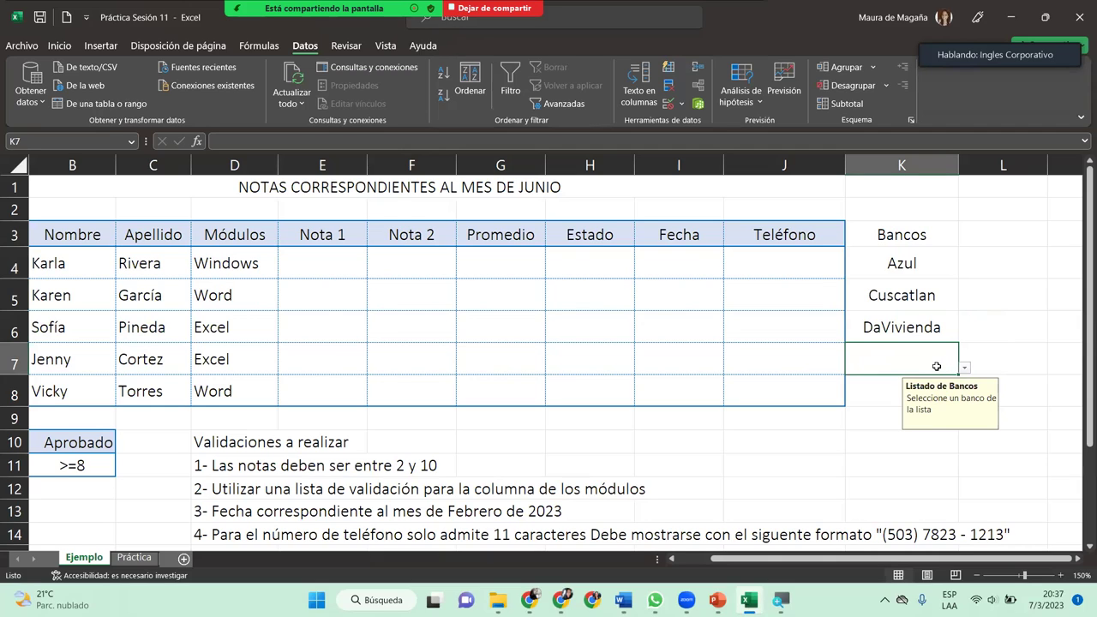
type("Daviv")
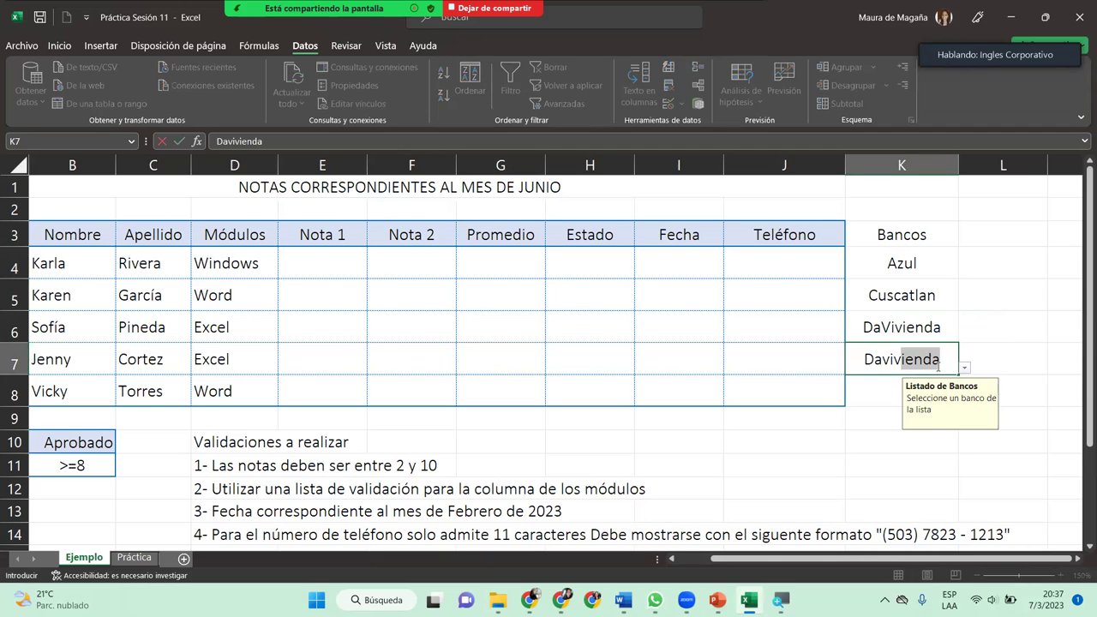
type("enda")
key("Return")
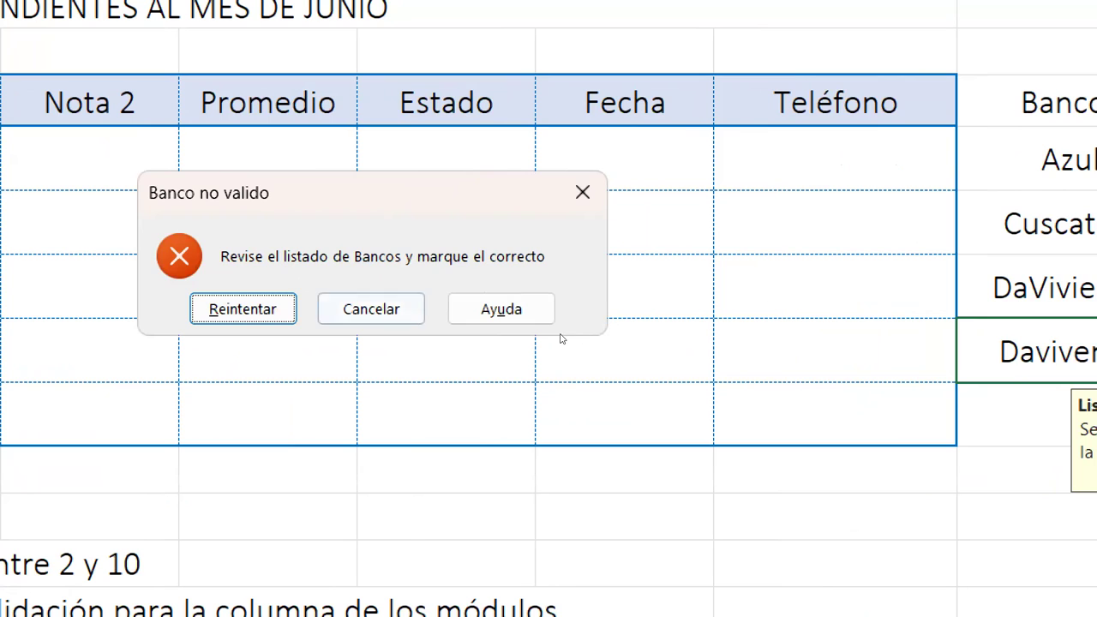
key("Escape")
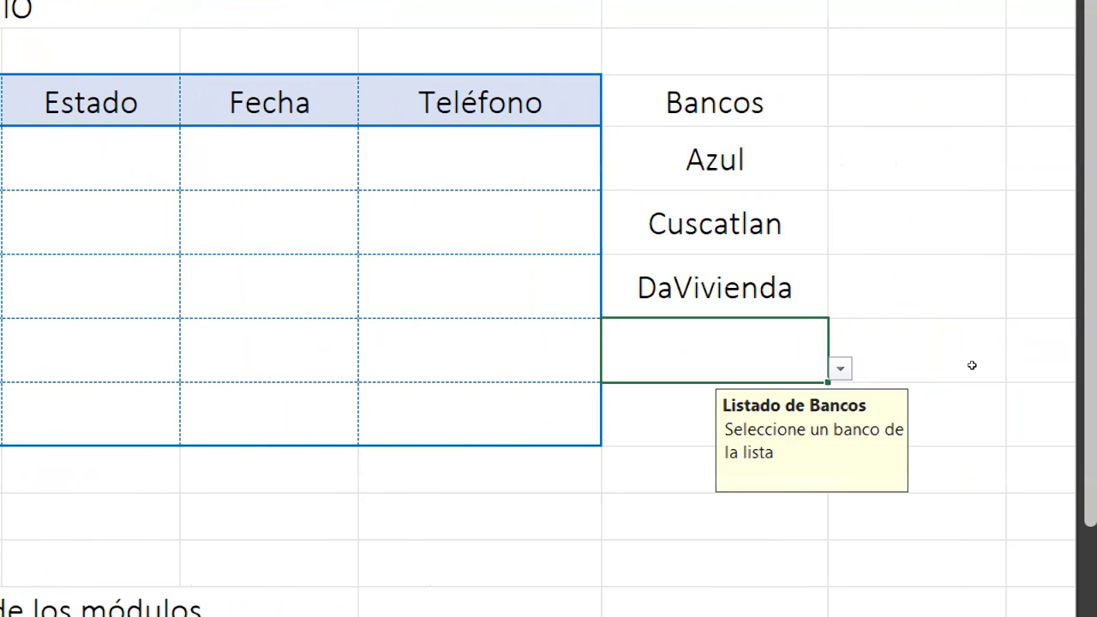
key("alt+Down")
key("Down")
key("Down")
key("Down")
key("Return")
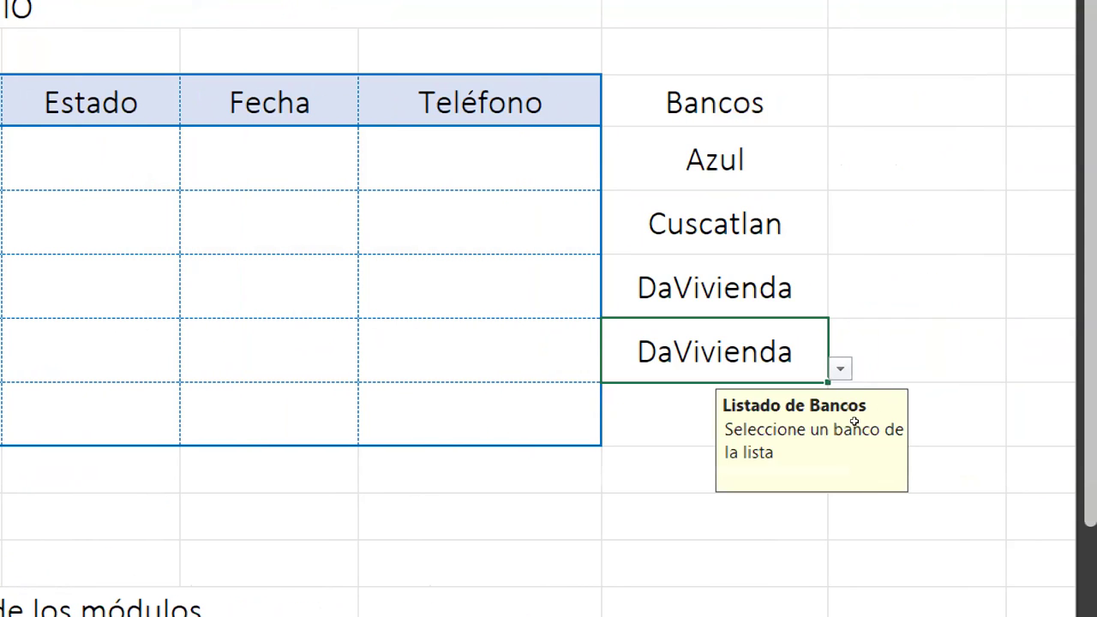
key("Return")
key("alt+Down")
key("Down")
key("Down")
key("Down")
key("Return")
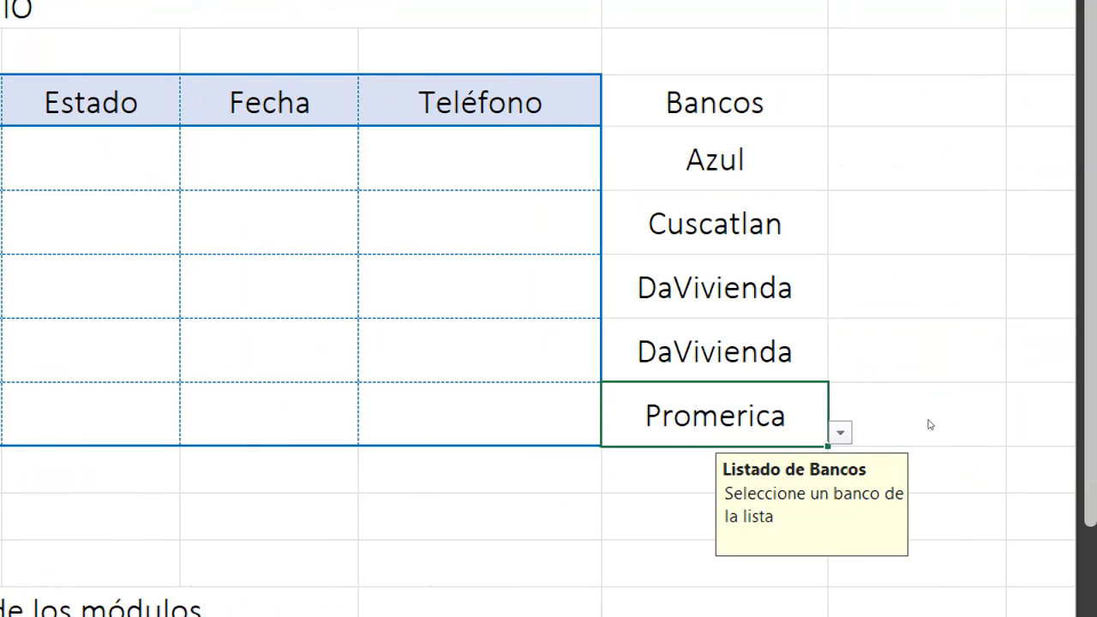
key("Up")
key("Up")
key("Up")
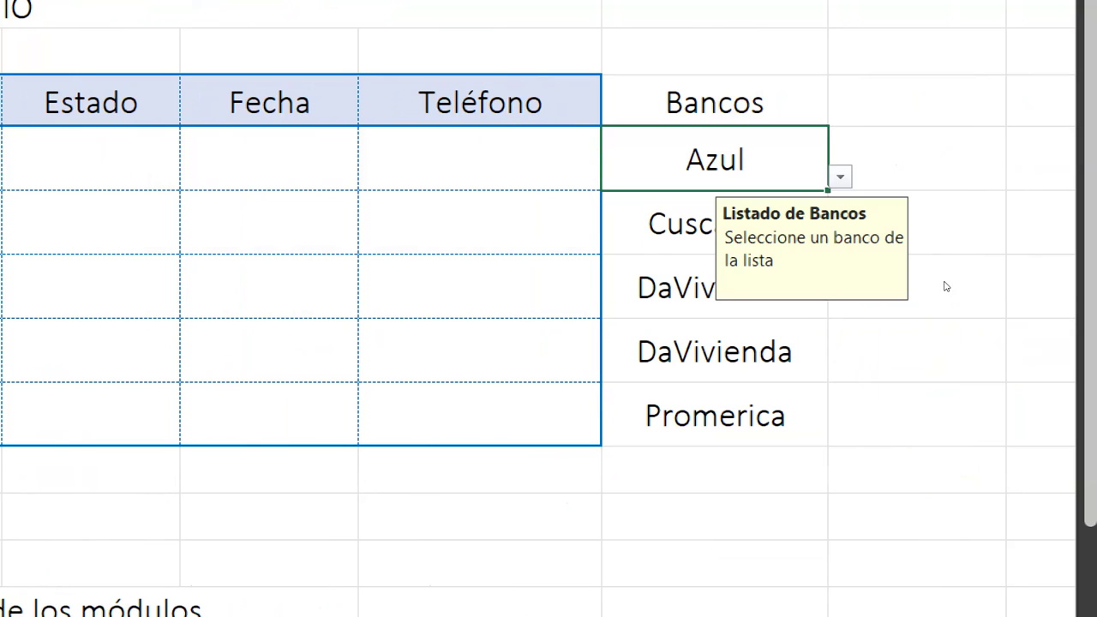
key("Up")
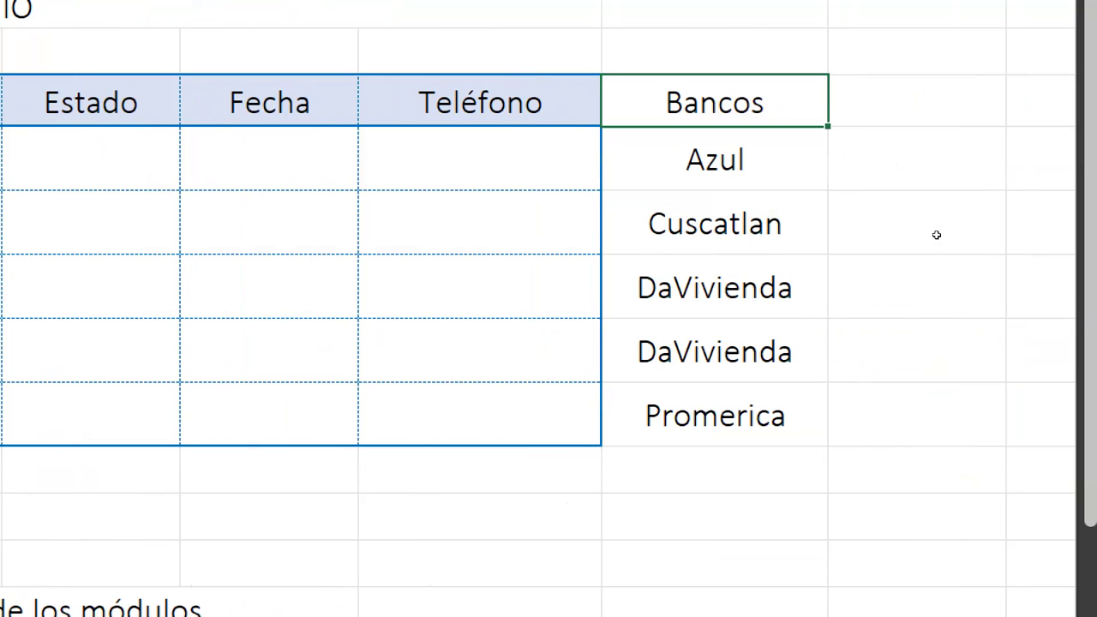
key("Down")
key("Down")
key("Down")
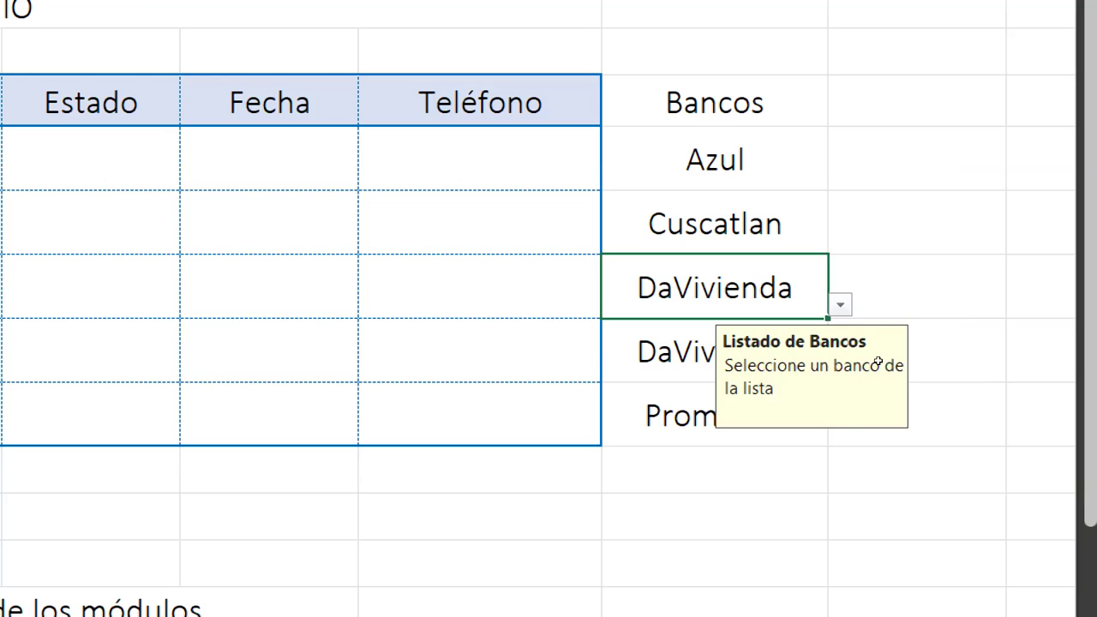
key("Down")
key("Down")
key("Up")
key("Up")
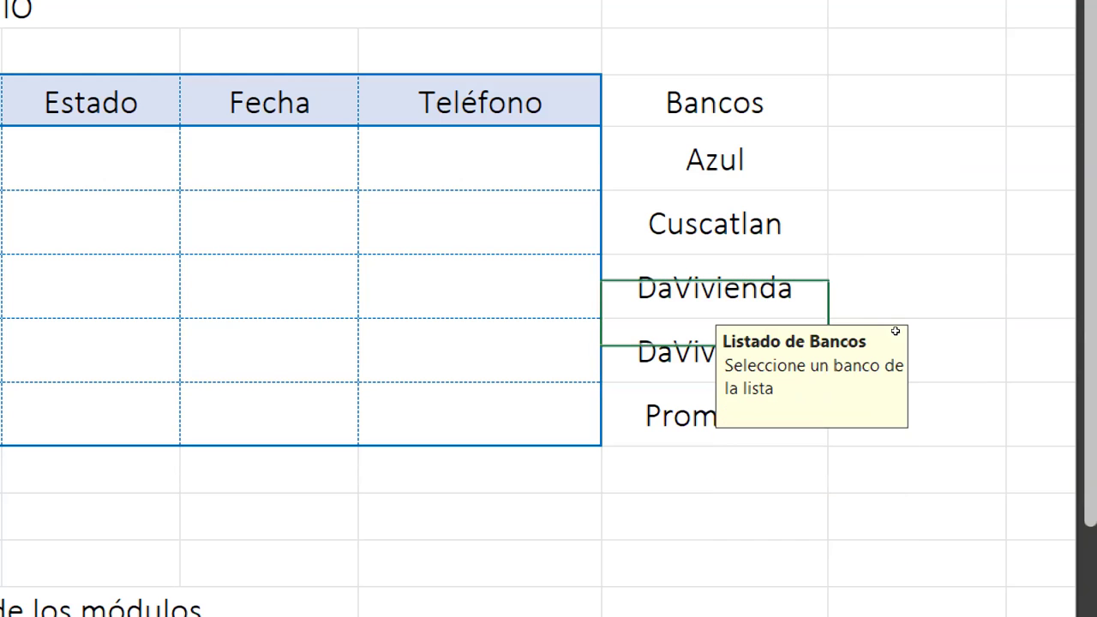
key("Up")
key("Up")
key("Up")
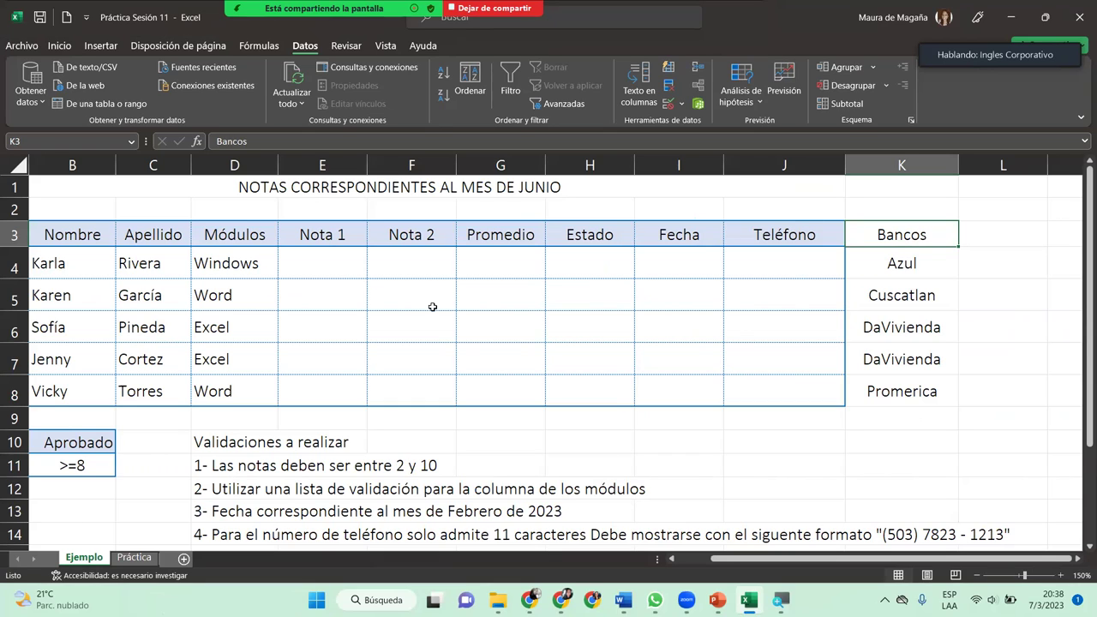
Step: Select grade cells E4:F8 and set data validation to allow Decimal values
mouse_move(337, 265)
left_mouse_down()
mouse_move(409, 365)
mouse_move(409, 389)
left_mouse_up()
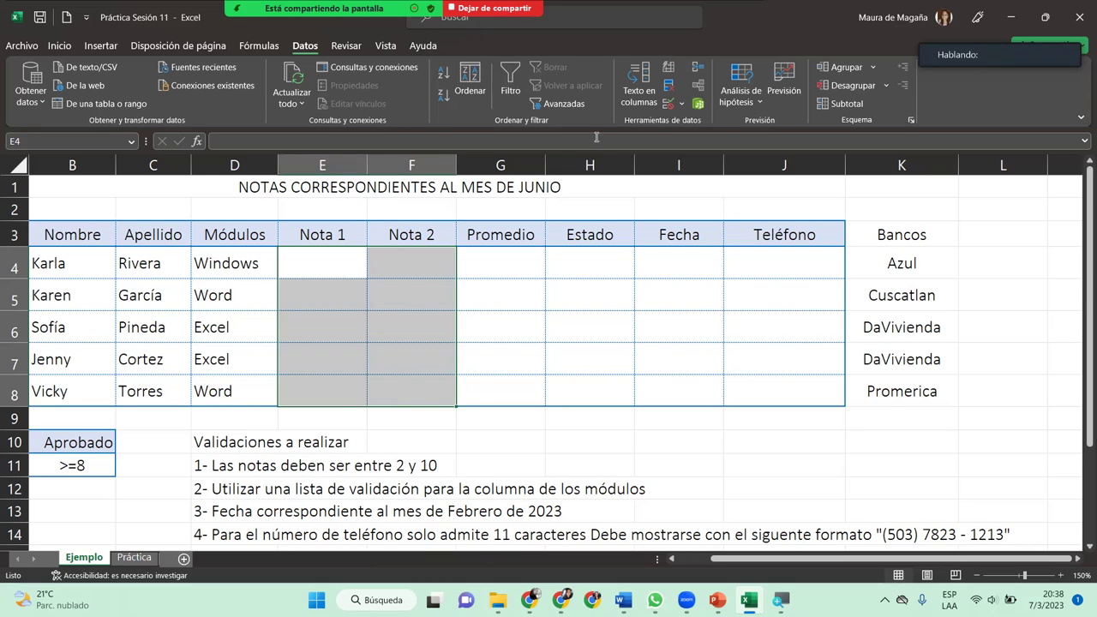
left_click(667, 103)
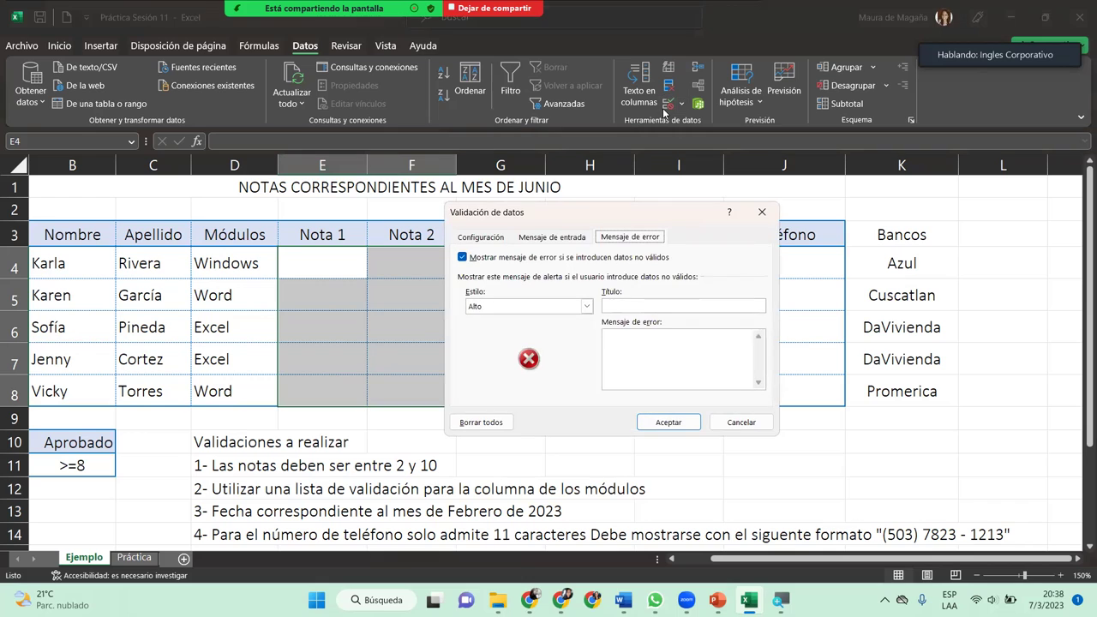
left_click(488, 236)
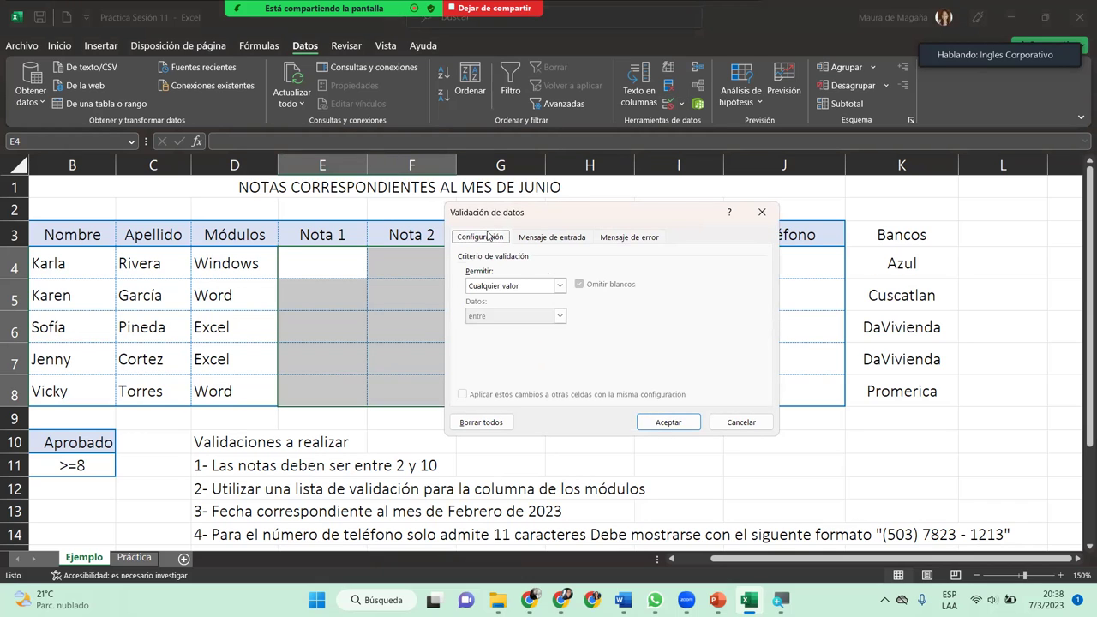
left_click(557, 290)
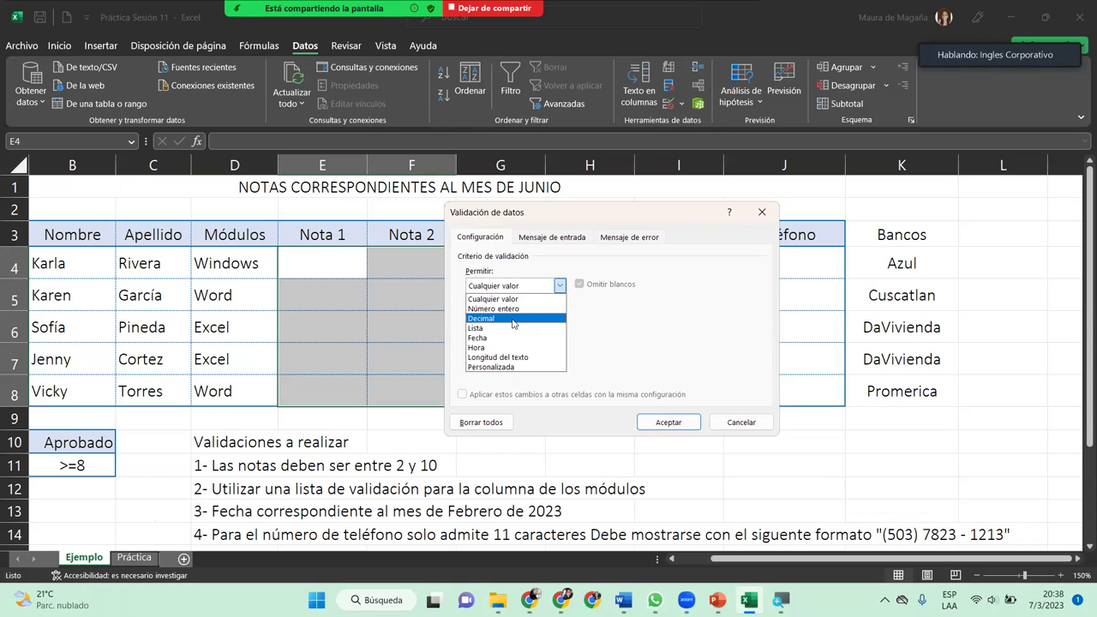
left_click(513, 323)
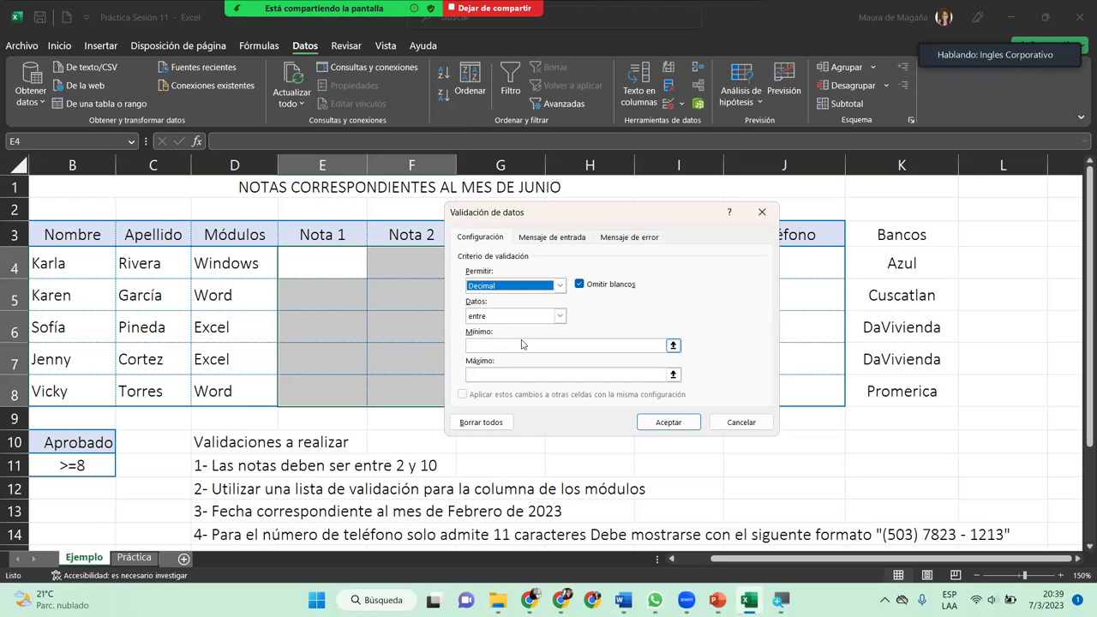
Step: Keep the 'entre' condition and enter minimum 2 and maximum 10
left_click(560, 316)
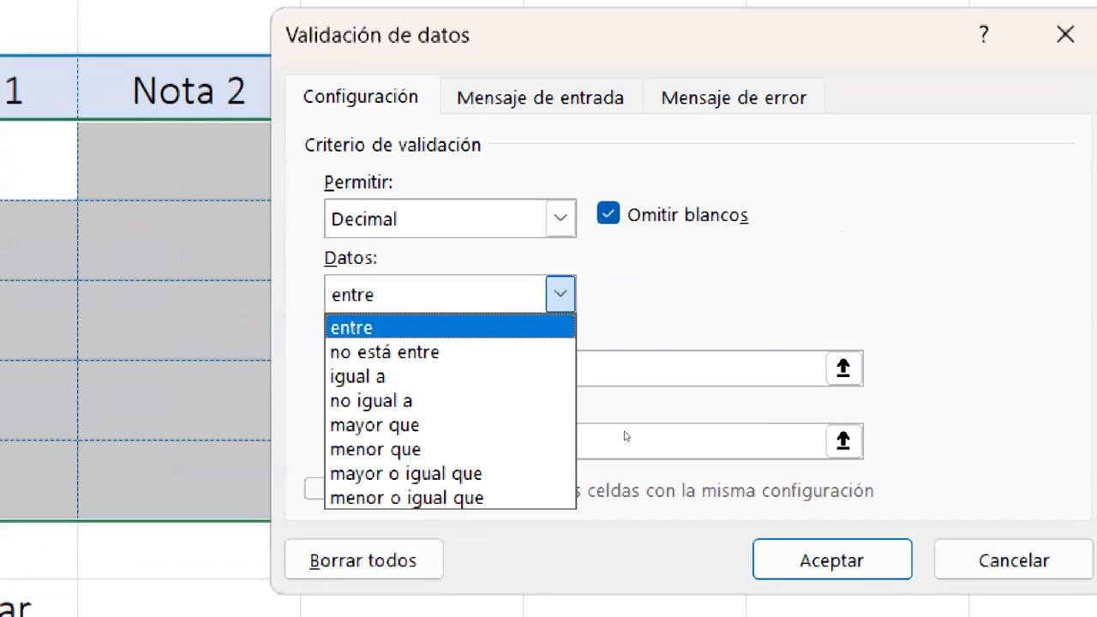
left_click(560, 293)
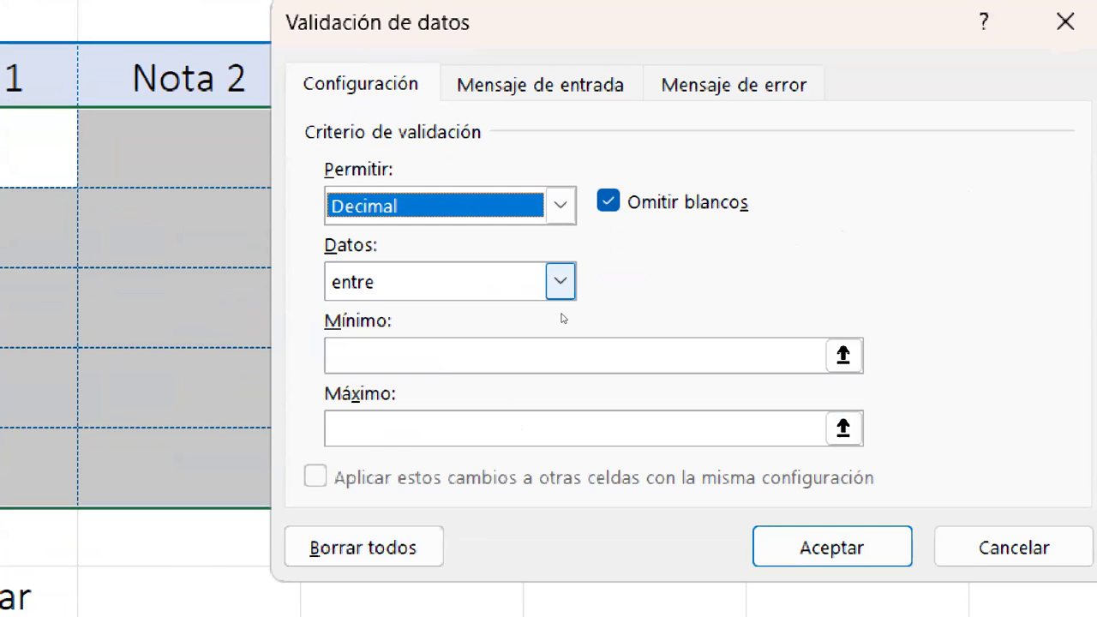
left_click(559, 281)
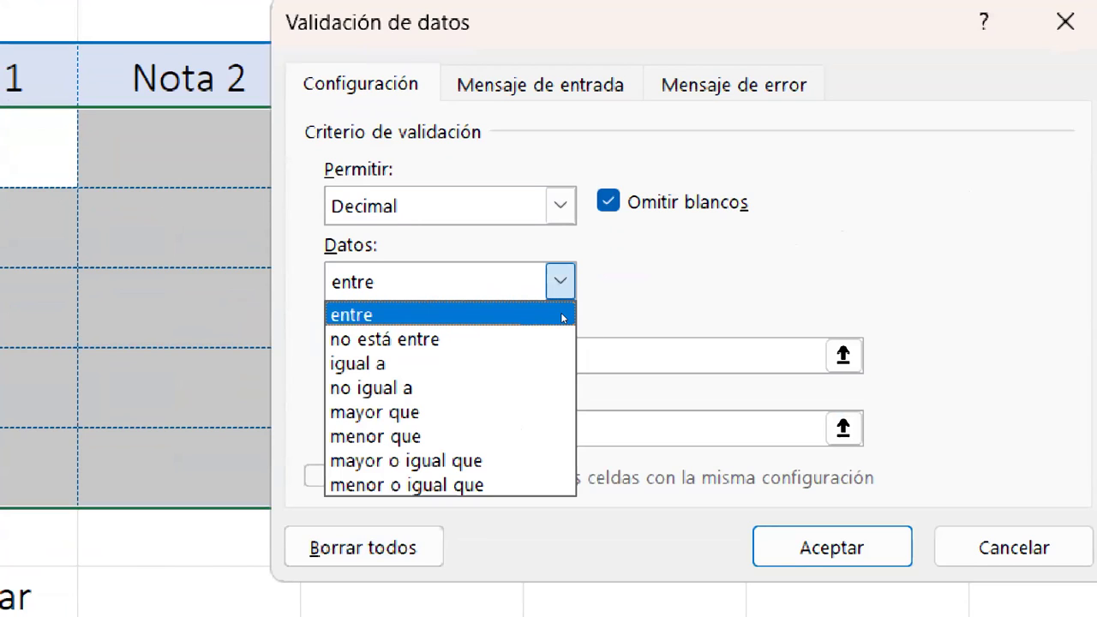
key("Return")
left_click(526, 343)
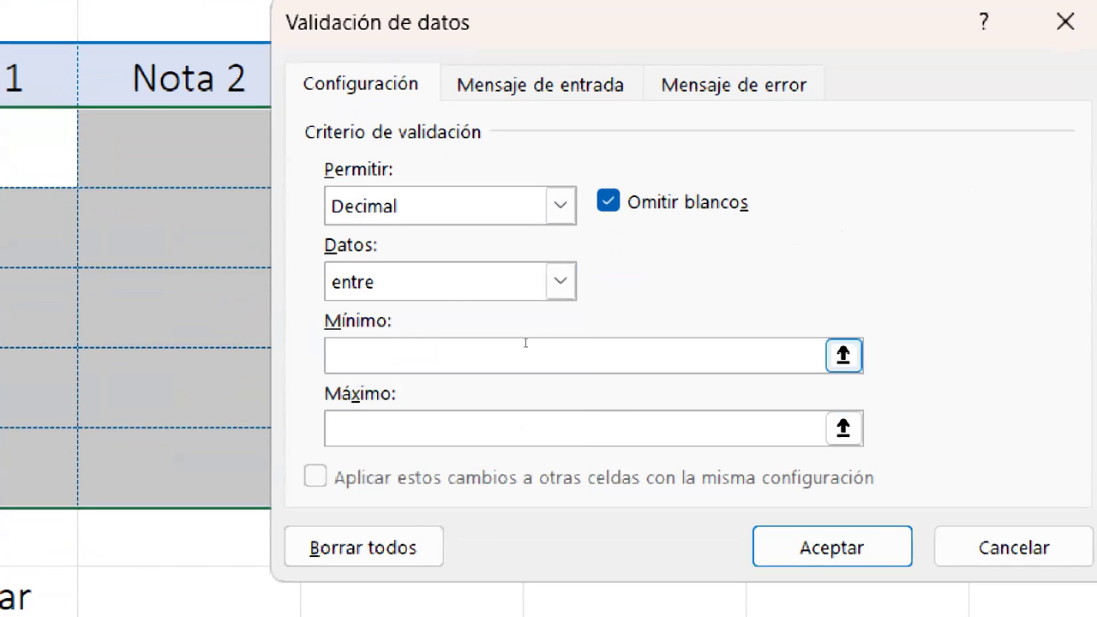
type("2")
left_click(325, 414)
type("10")
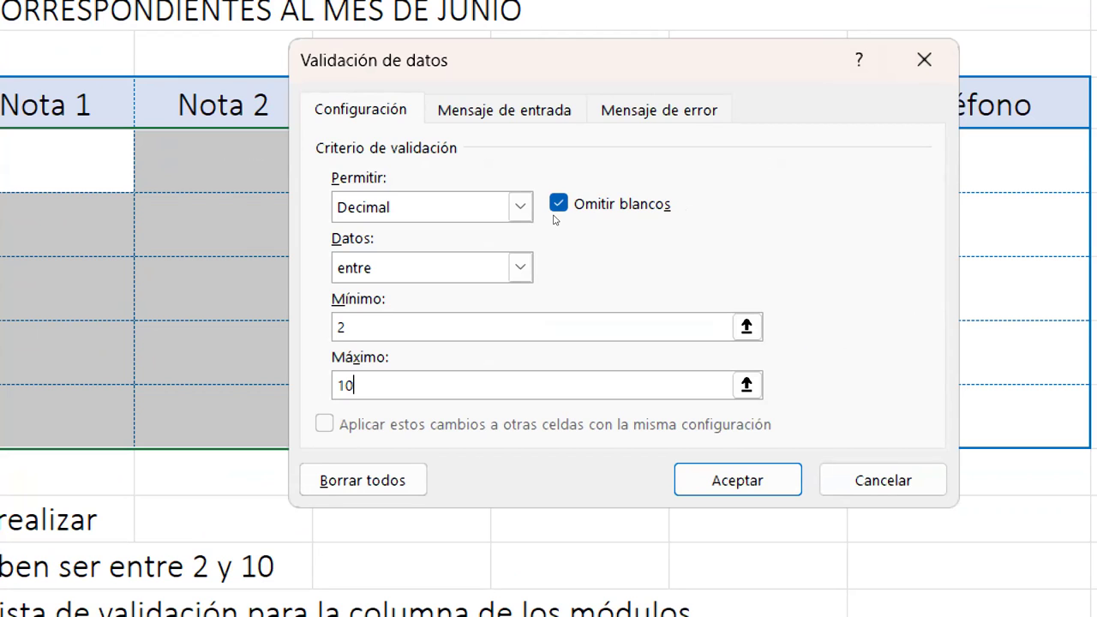
Step: Type the input message 'Notas mayores de 2 y menores de 10'
key("ctrl+Tab")
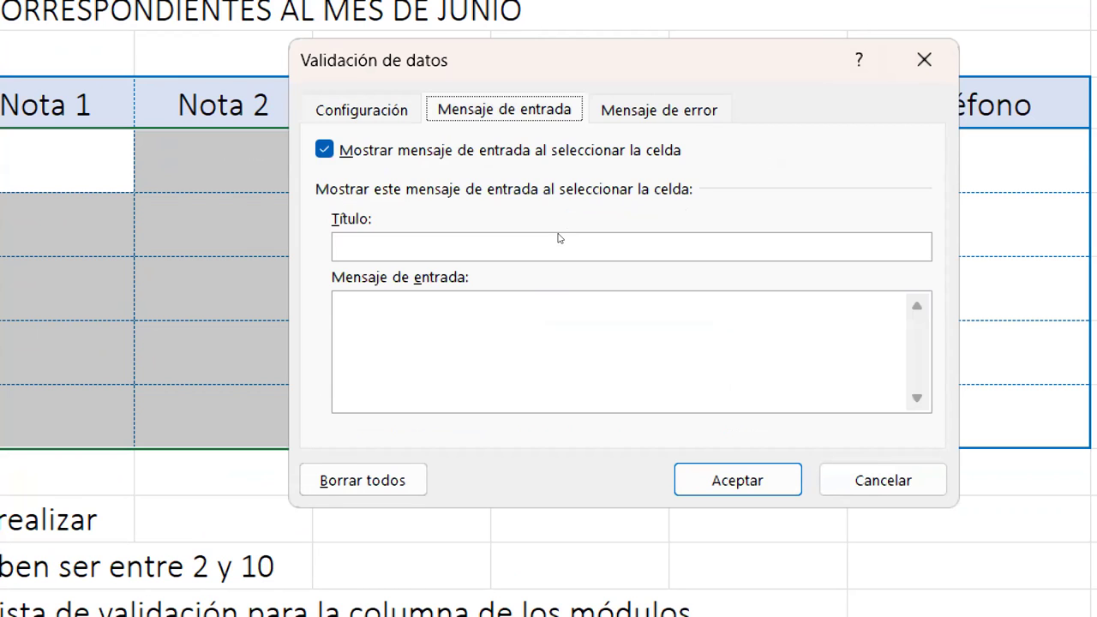
left_click(532, 329)
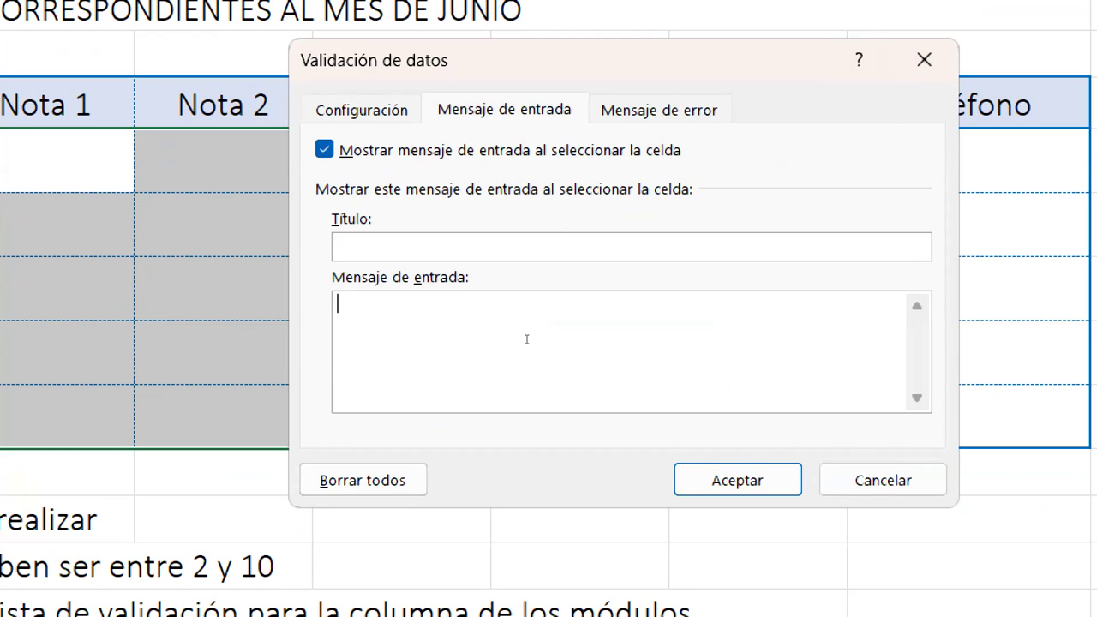
type("N")
type("ot")
type("as may")
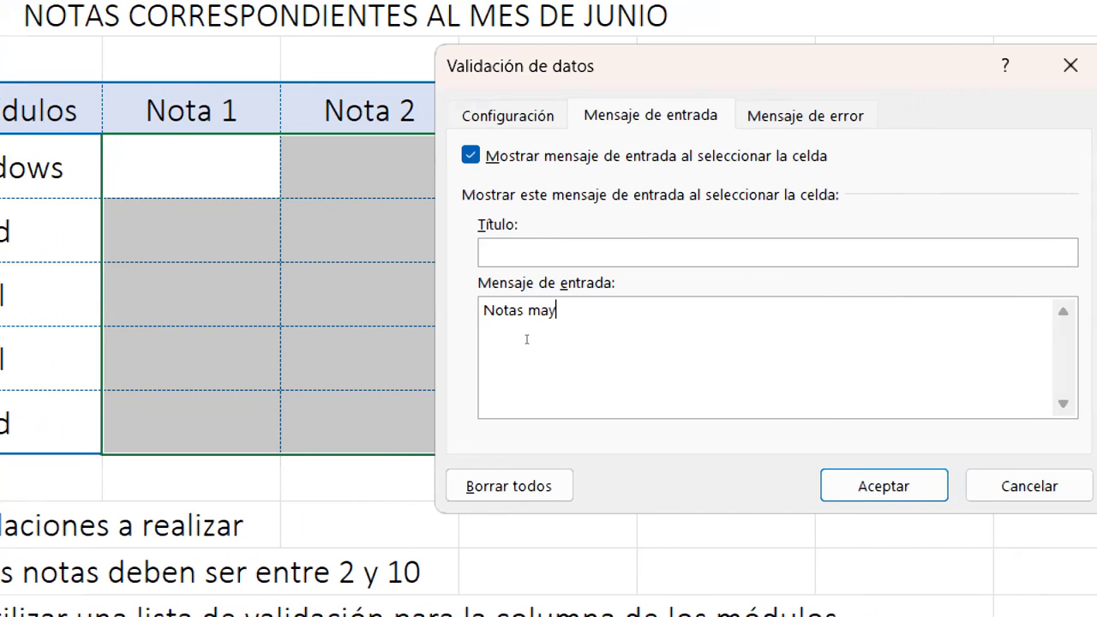
type("ores")
type(" de 2 y ")
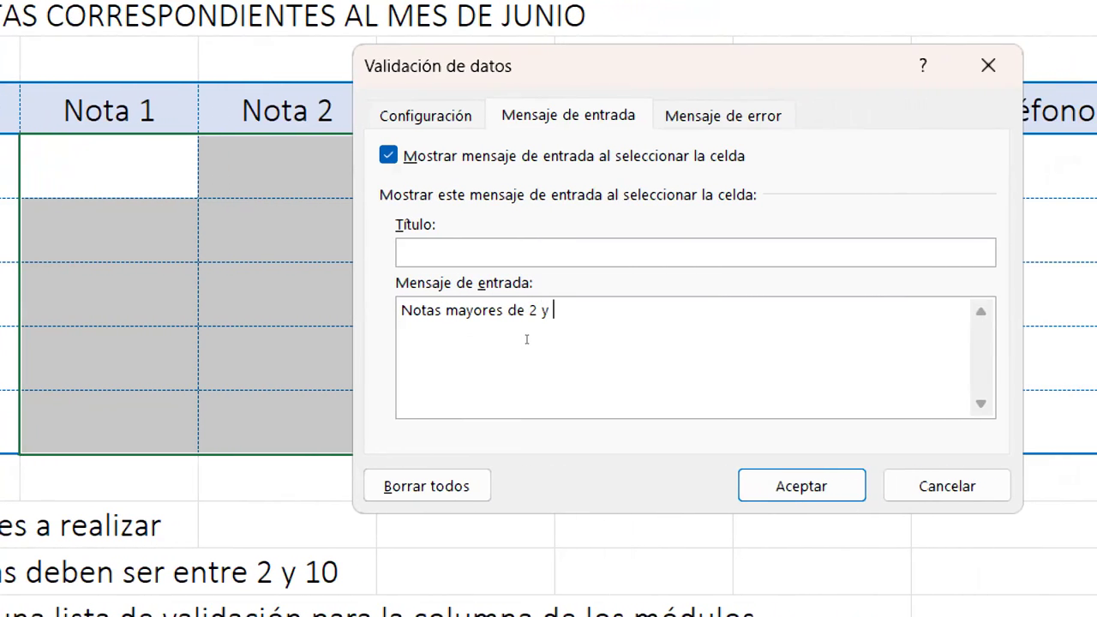
type("menor")
type("es de 10")
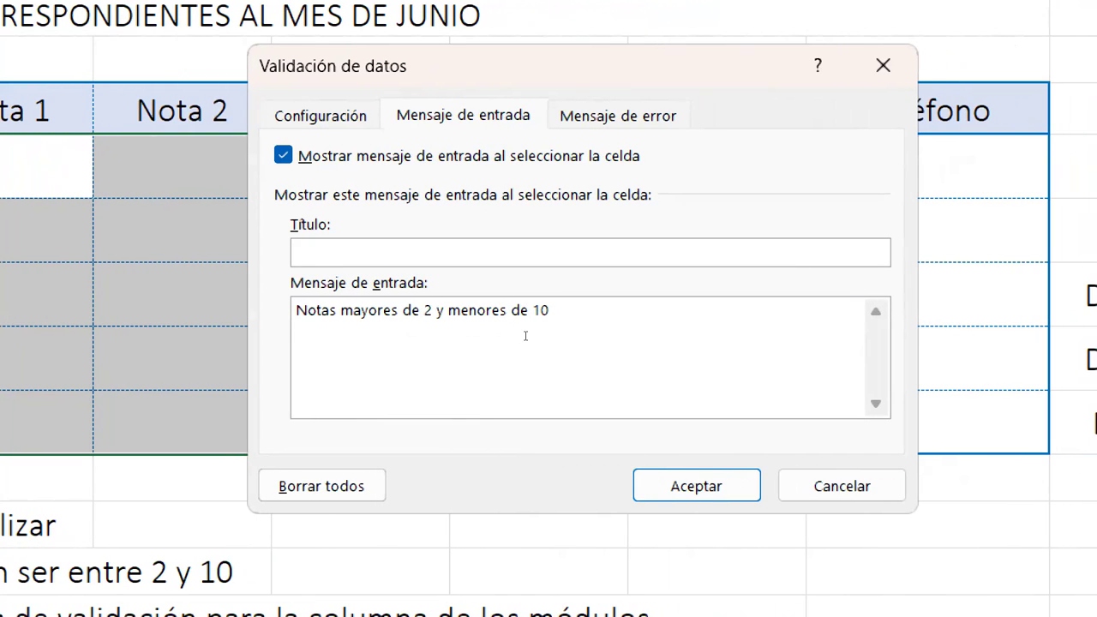
Step: Insert 'o iguales' after mayores and menores to complete the inclusive wording
key("ctrl+Left")
key("ctrl+Left")
key("ctrl+Left")
key("Right")
key("BackSpace")
type("1")
key("BackSpace")
type("2")
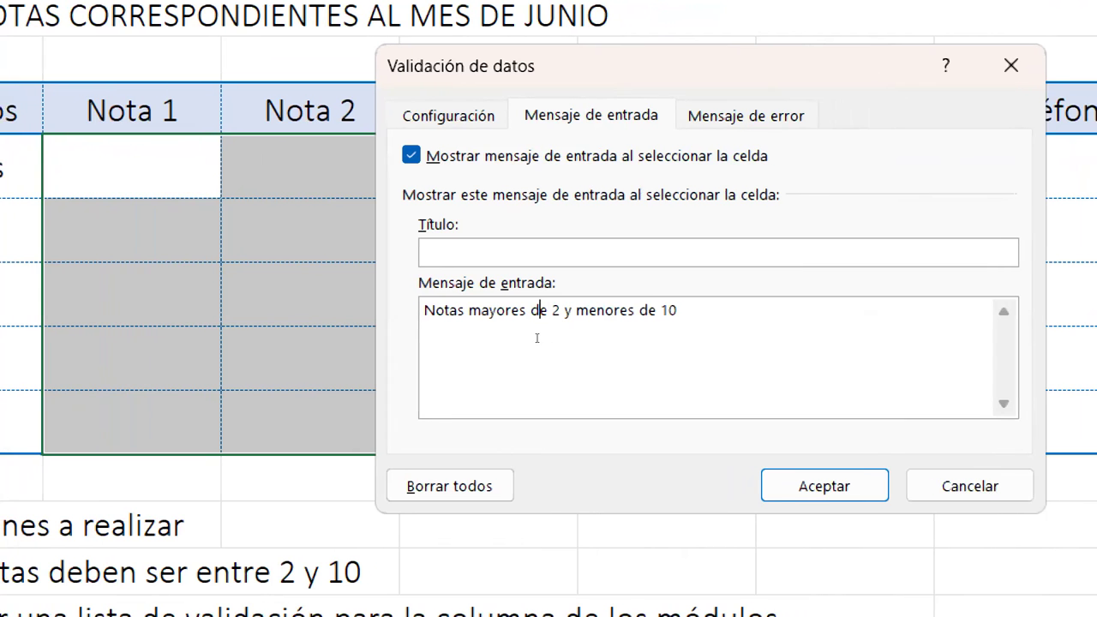
key("Left")
type("o iguales")
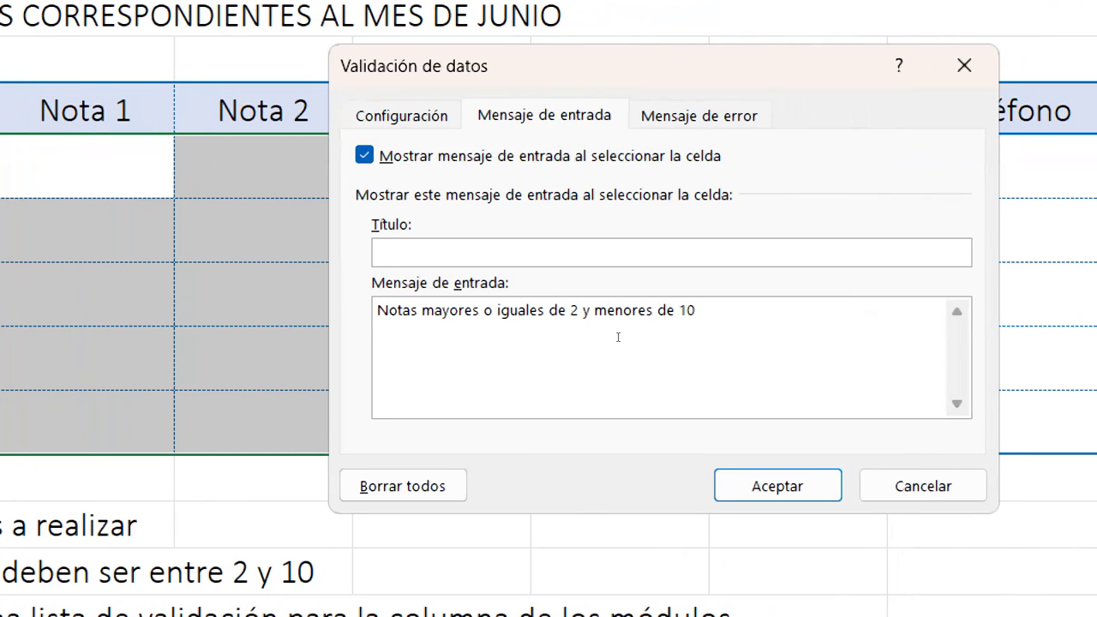
key("End")
key("Left")
key("Left")
key("Left")
key("Left")
key("Left")
type("o ")
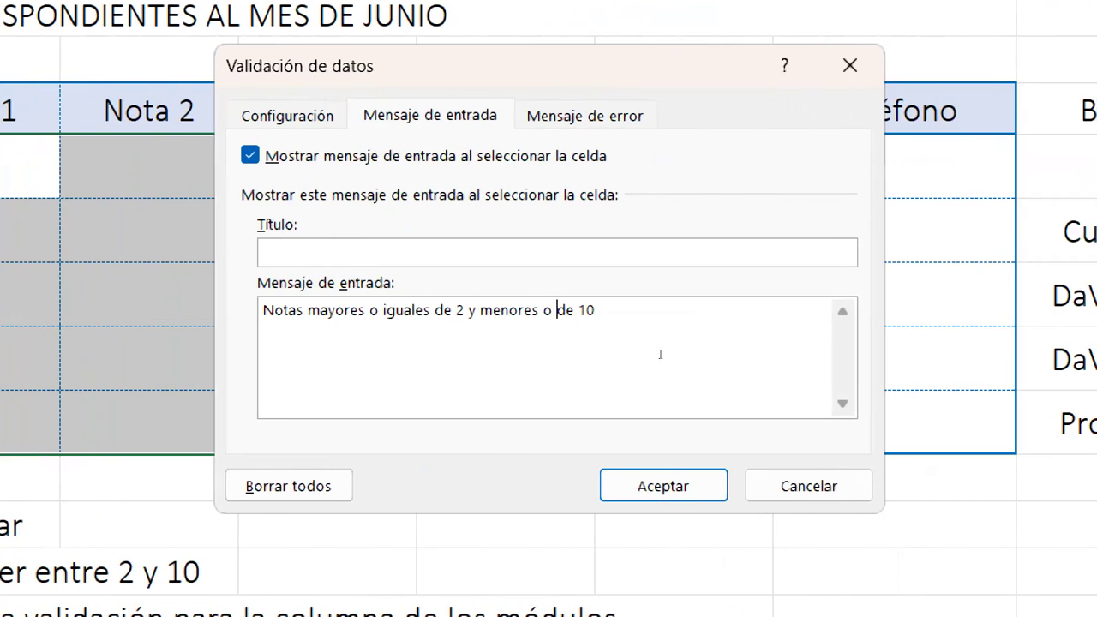
type("iguales")
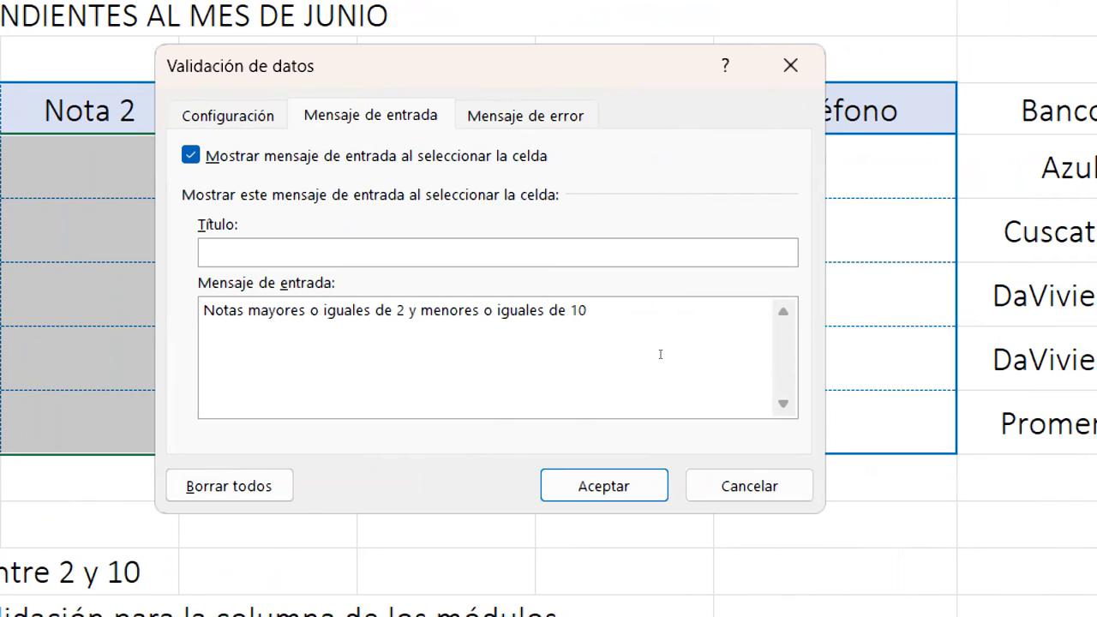
key("End")
Step: Set error title 'Notas no permitidas' with a message requiring grades between 2 and 10, and confirm
key("ctrl+Tab")
key("alt+t")
type("No")
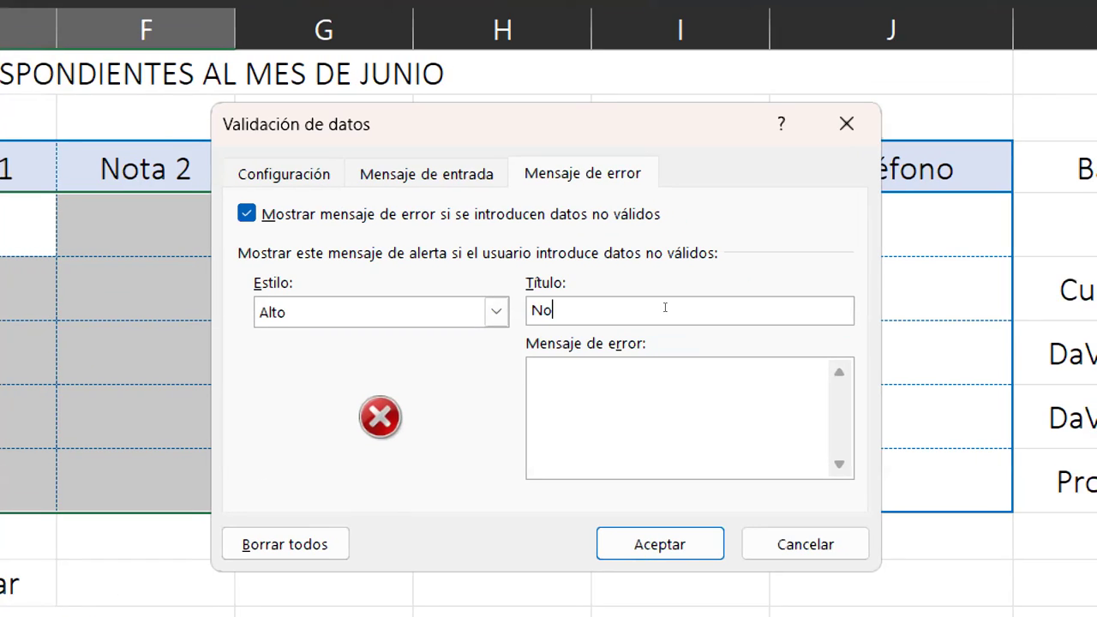
type("tas n")
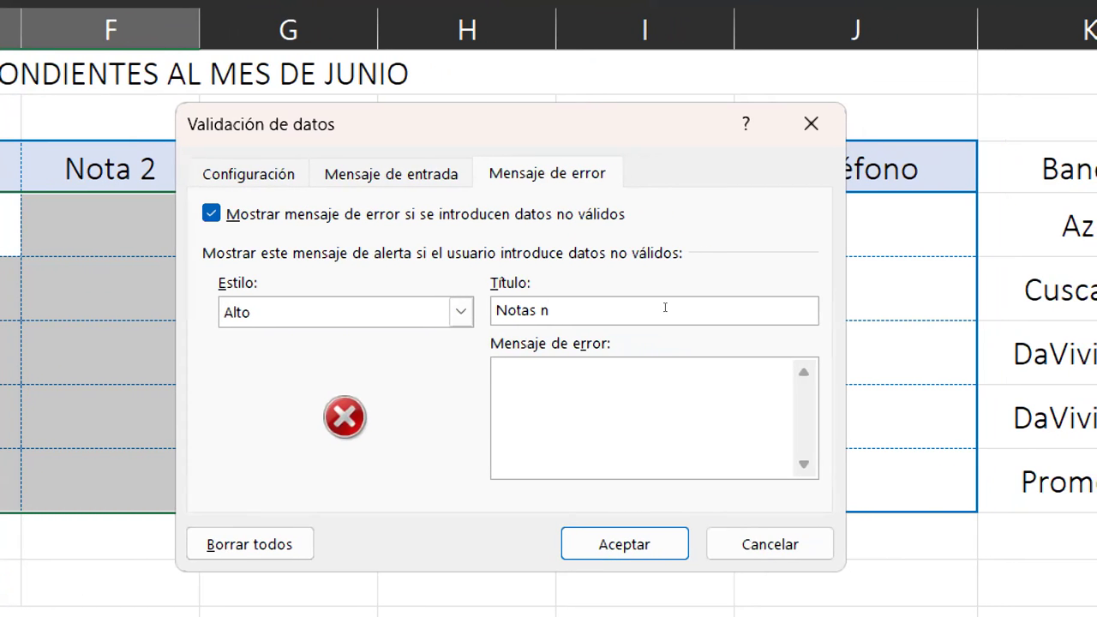
type("o")
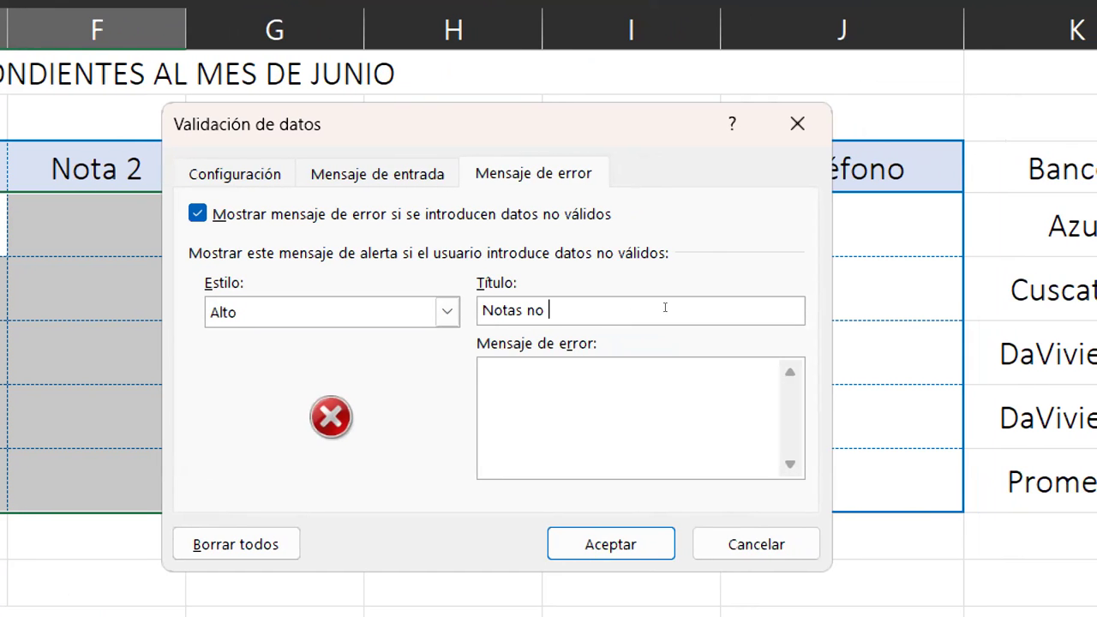
type("permitid")
type("as")
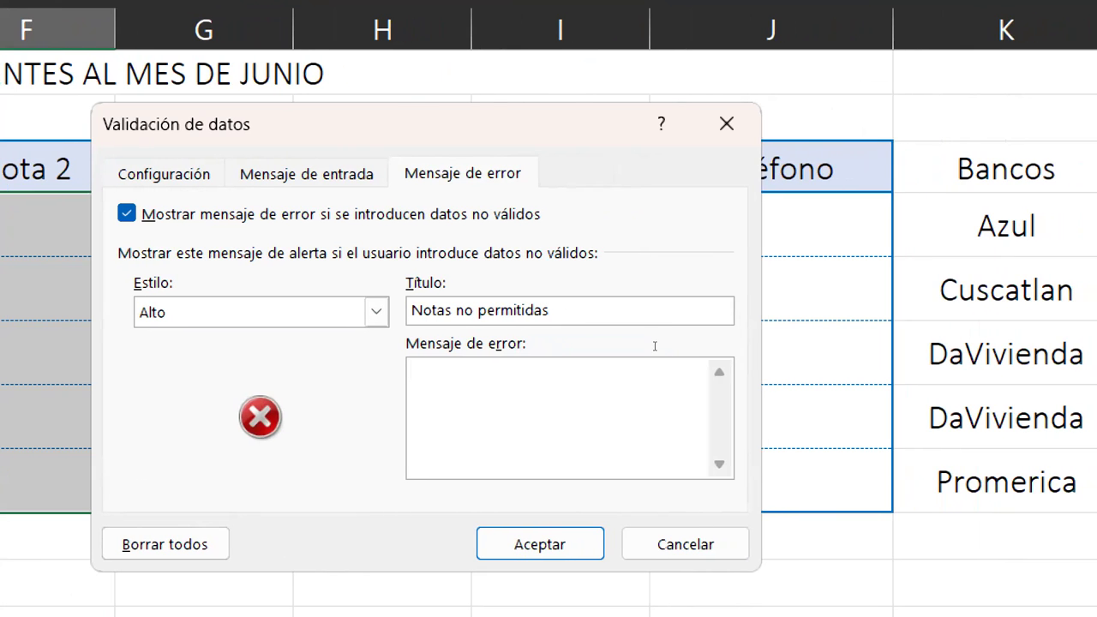
type("Veri")
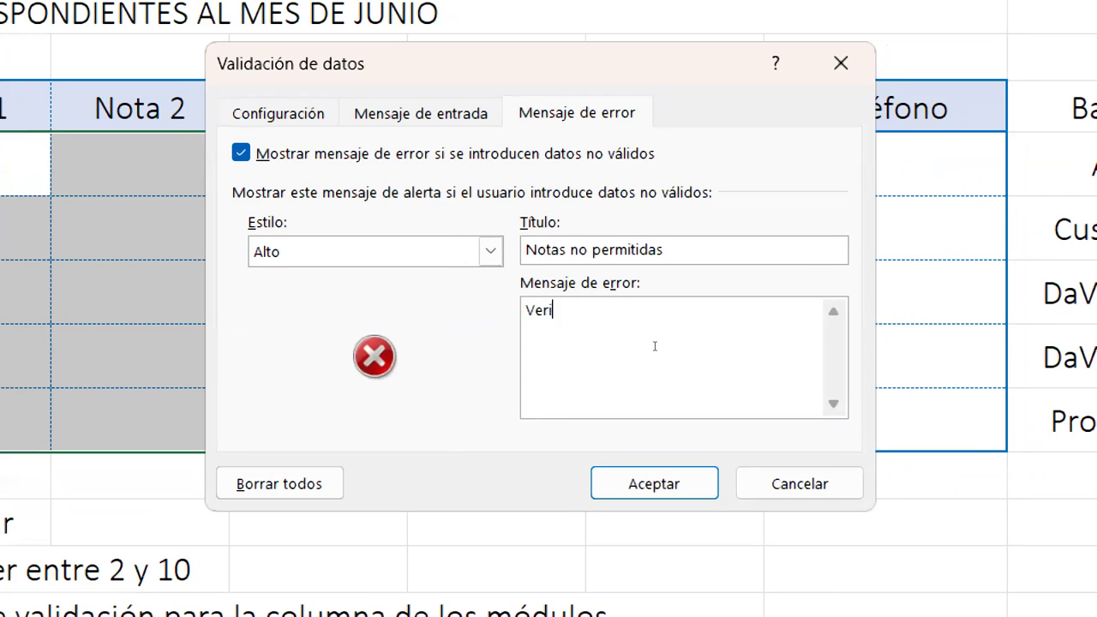
type("fique las califi")
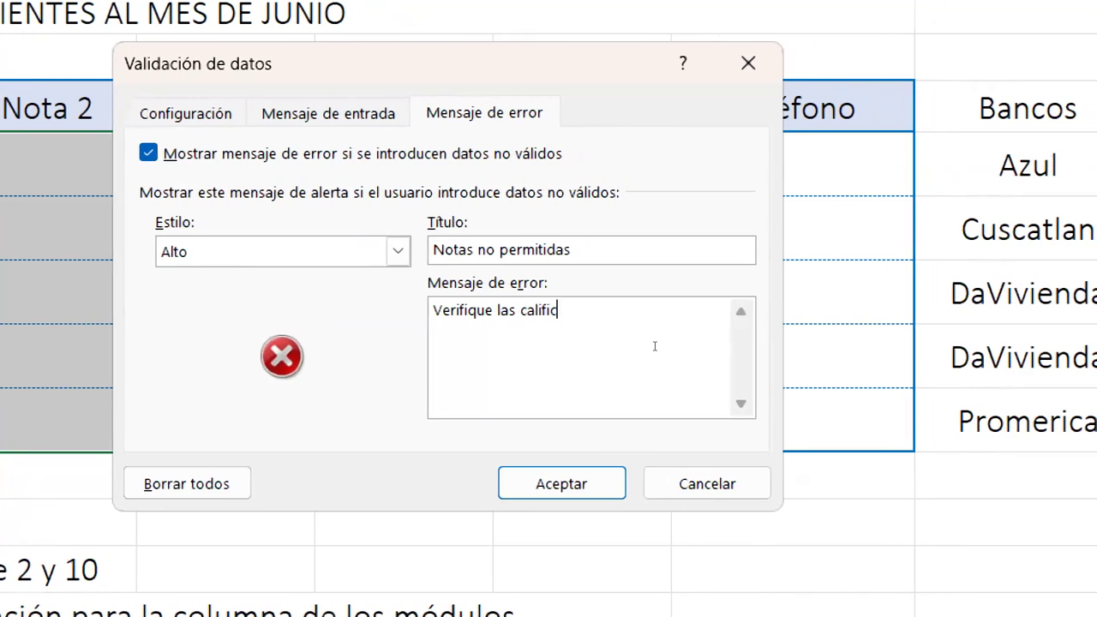
type("caciones d")
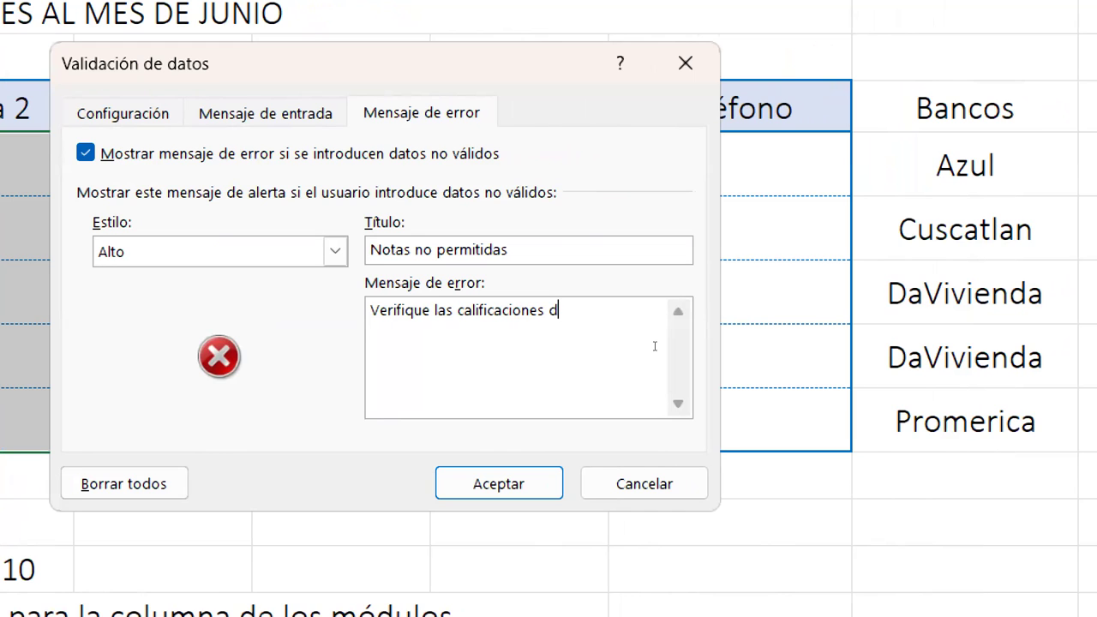
type("eben ser entre ")
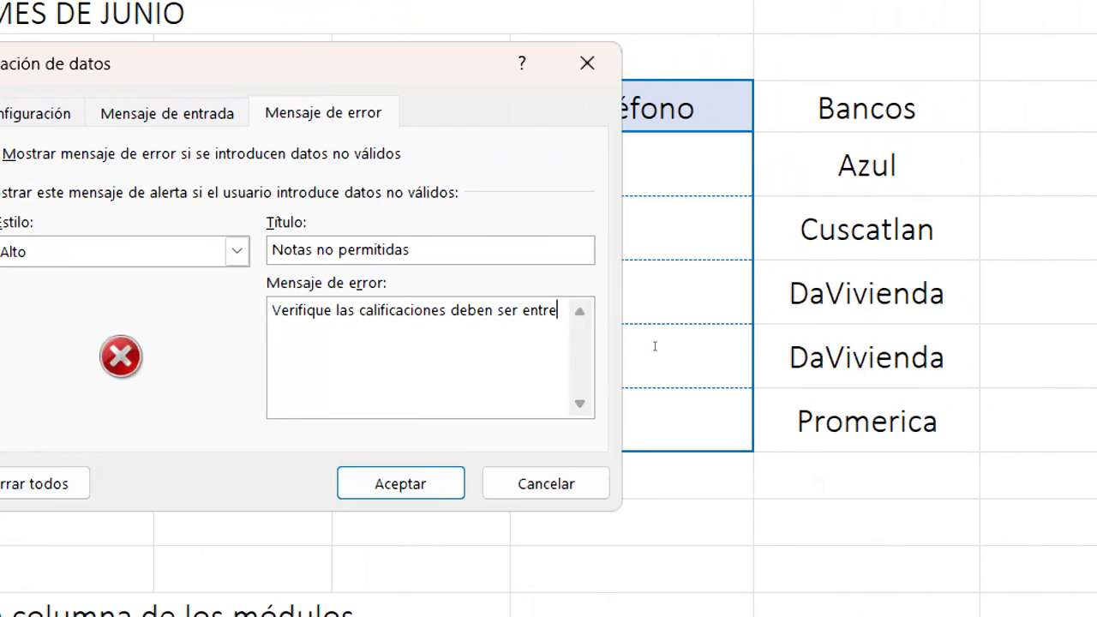
type("2 y 1")
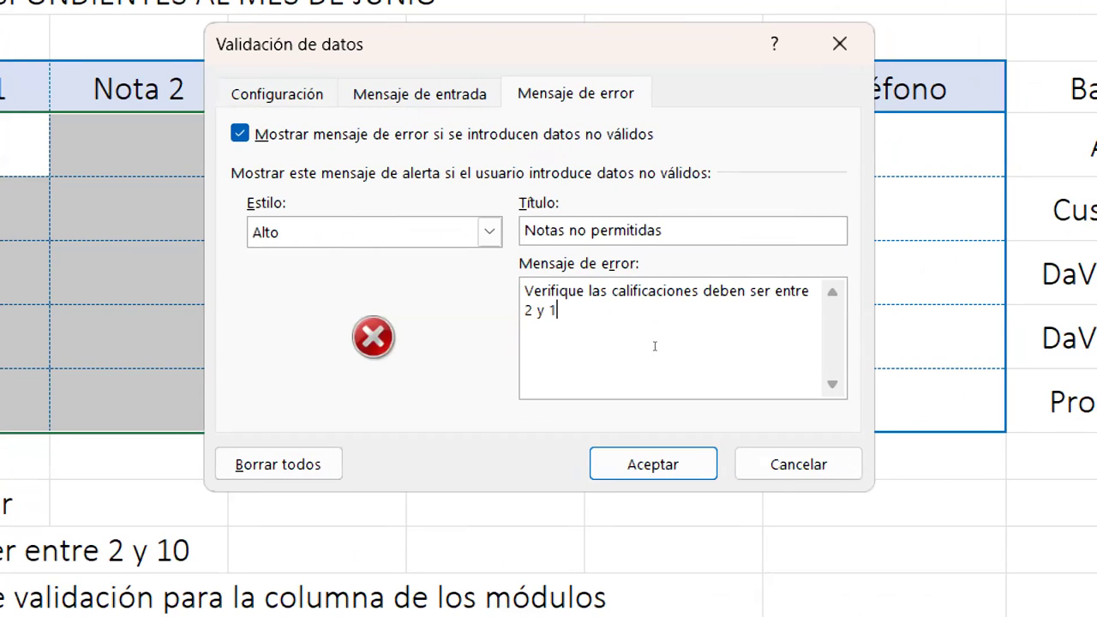
type("0.")
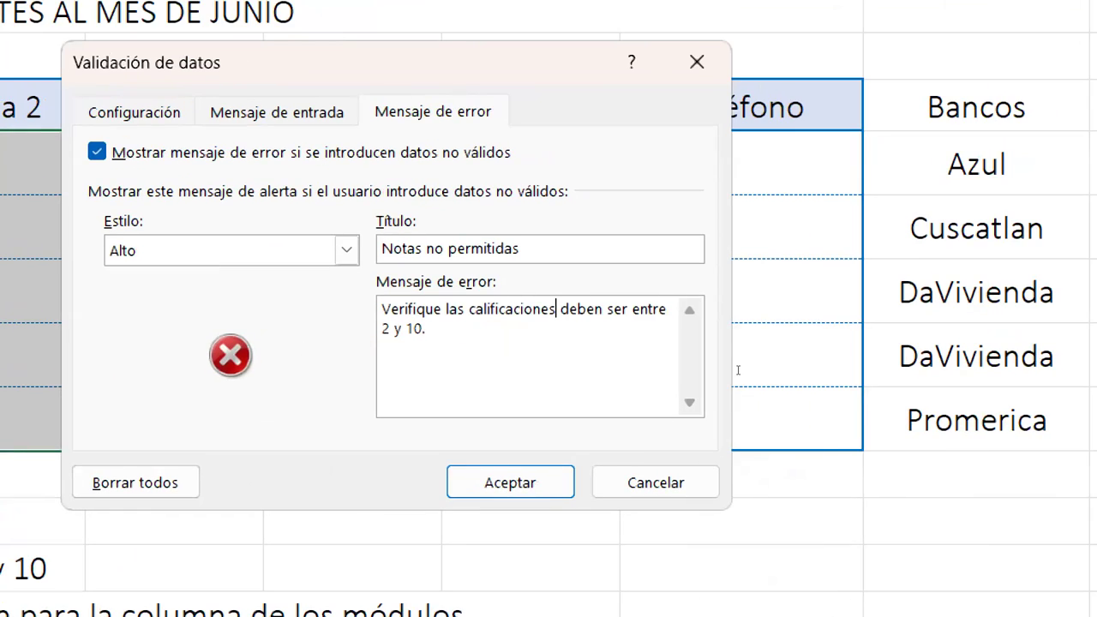
left_click(643, 291)
type(", es")
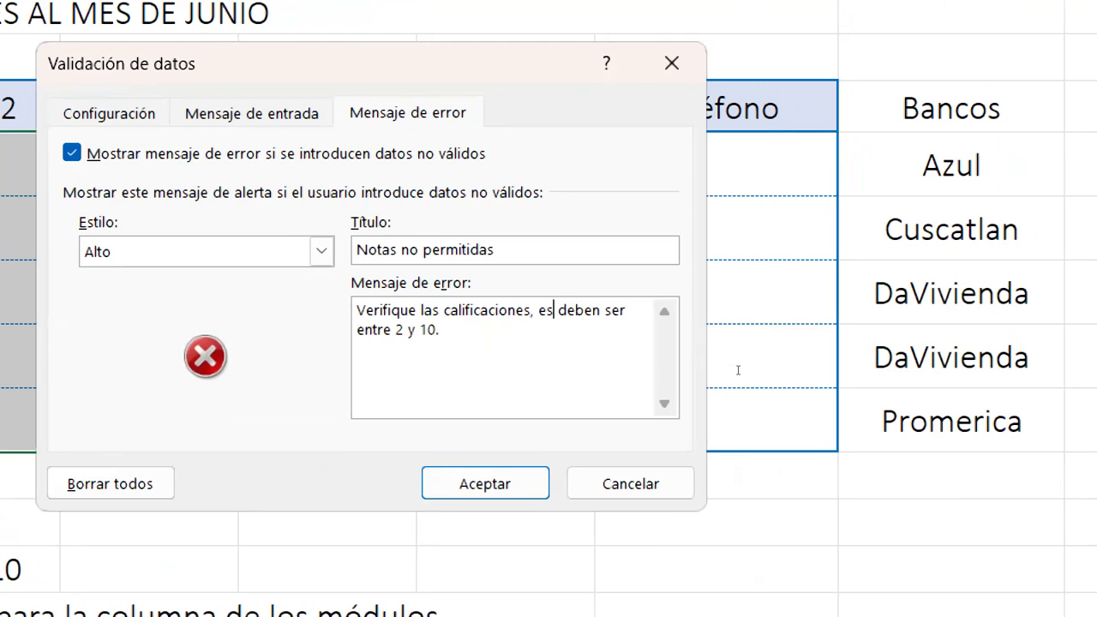
type("tas")
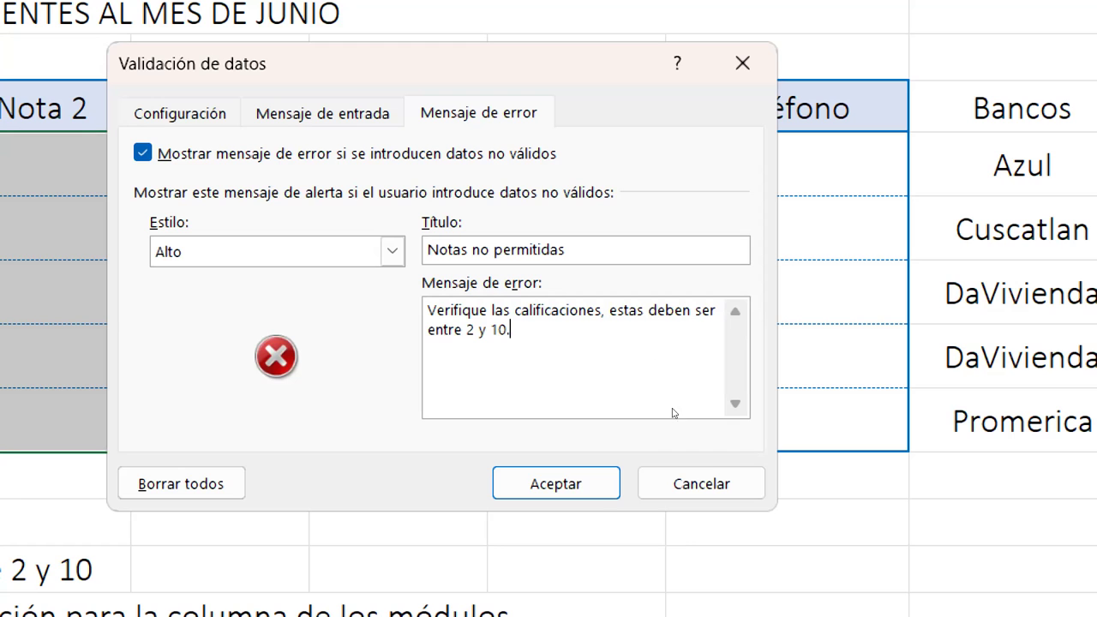
key("Return")
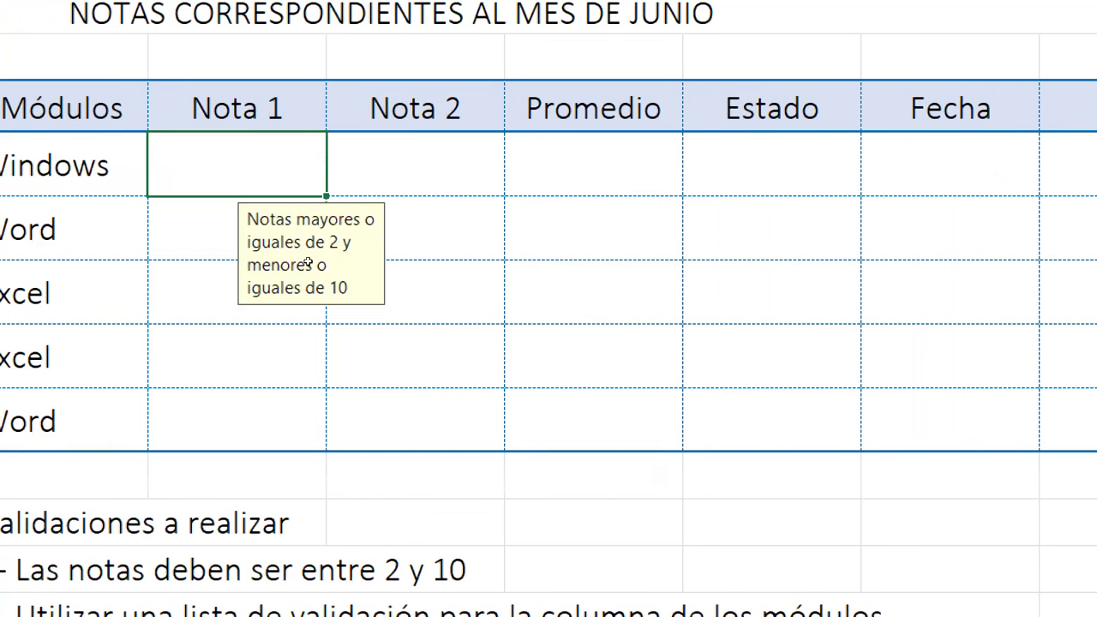
Step: Check the Nota 2 input message, then enter 1.6 in E4 and cancel its rejection
key("Down")
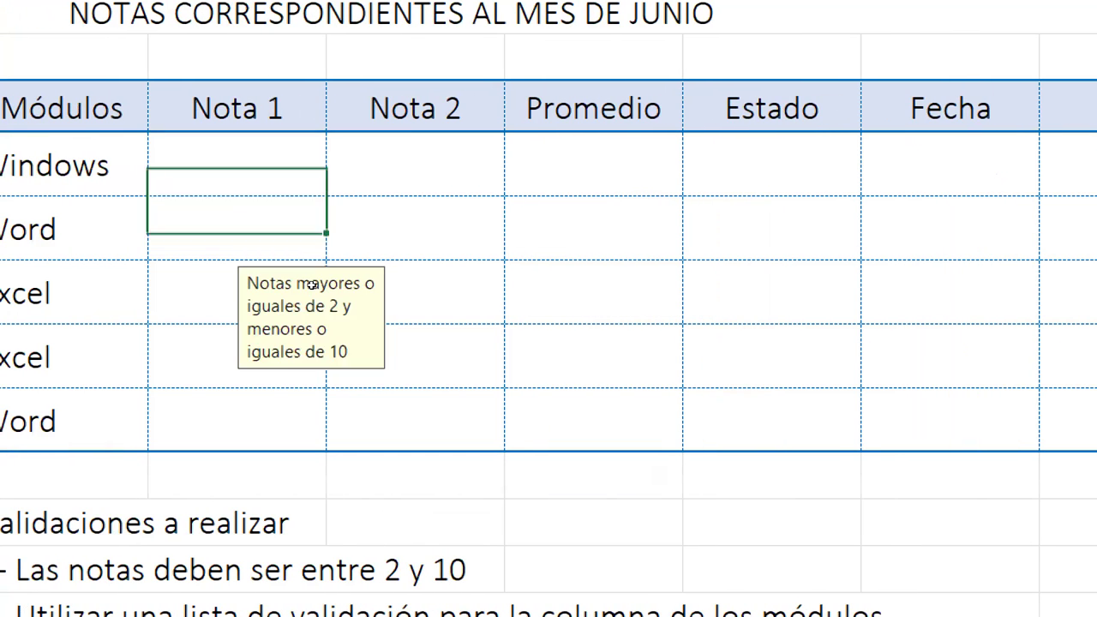
key("Down")
left_click(428, 293)
key("Up")
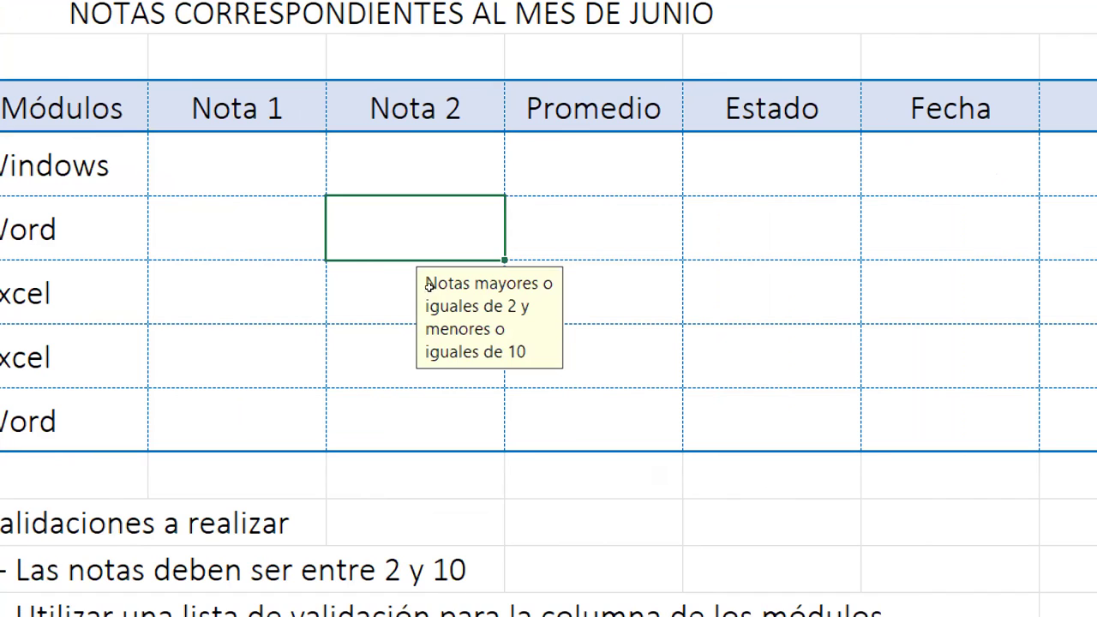
key("Up")
key("Left")
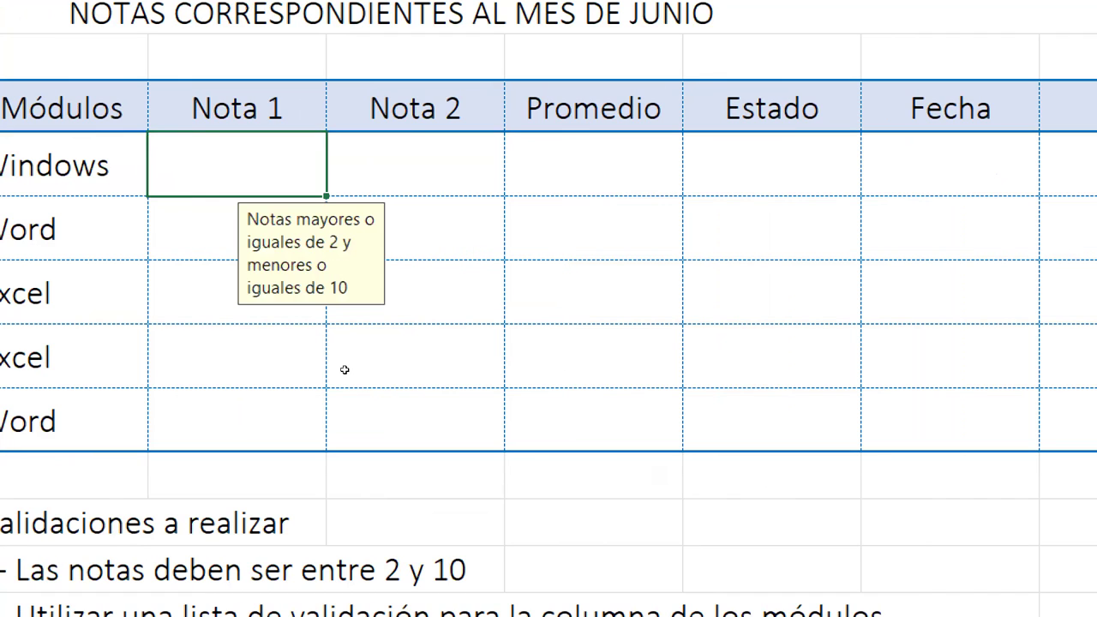
type("1.6")
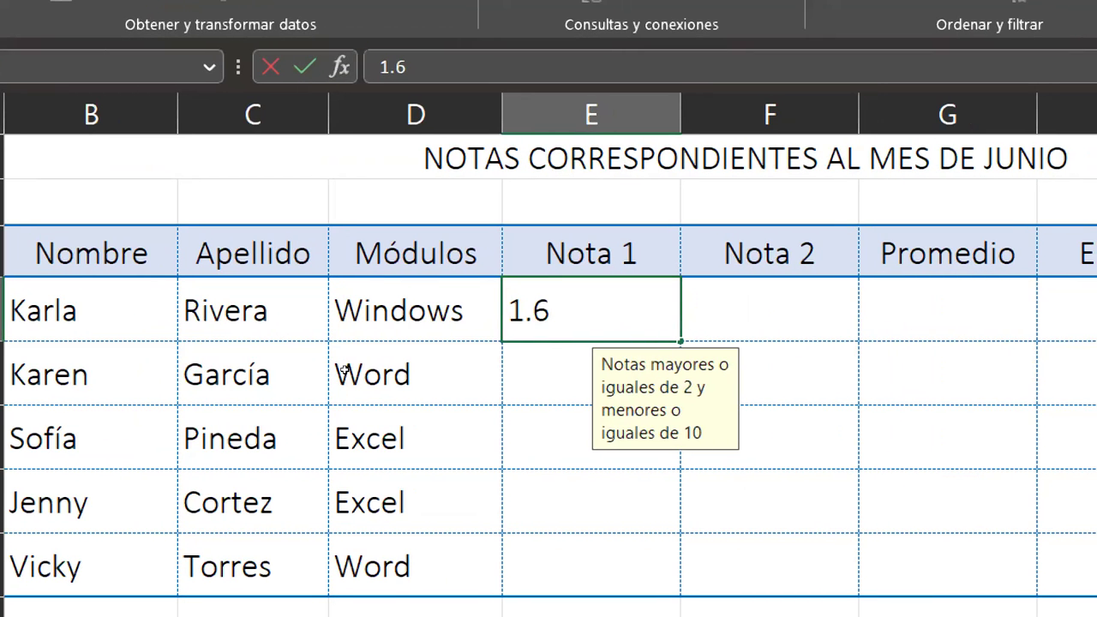
key("Return")
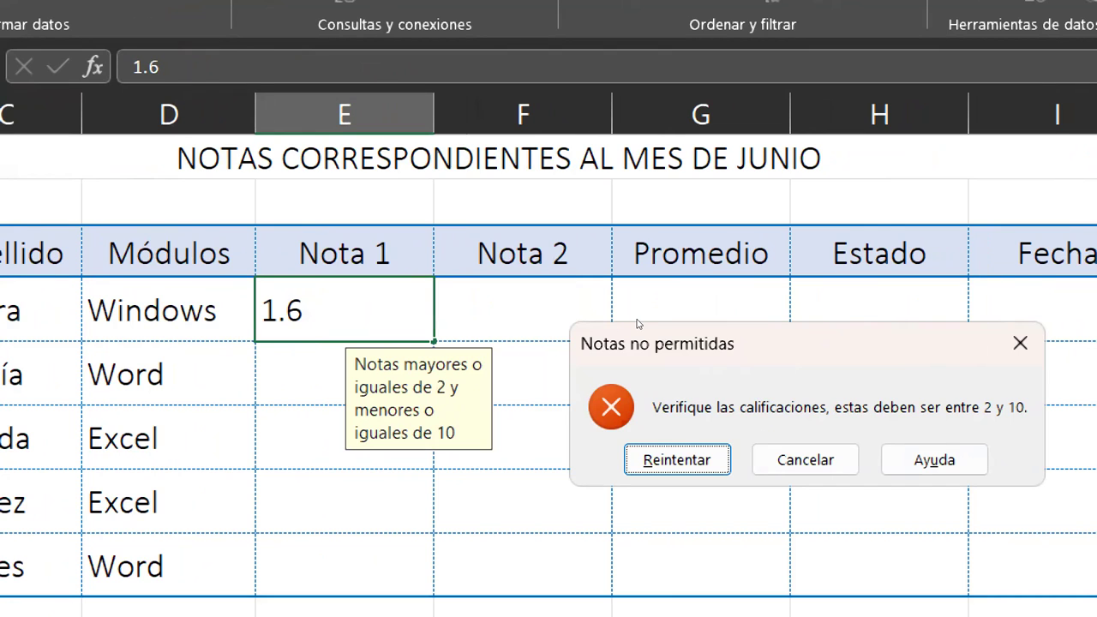
key("Escape")
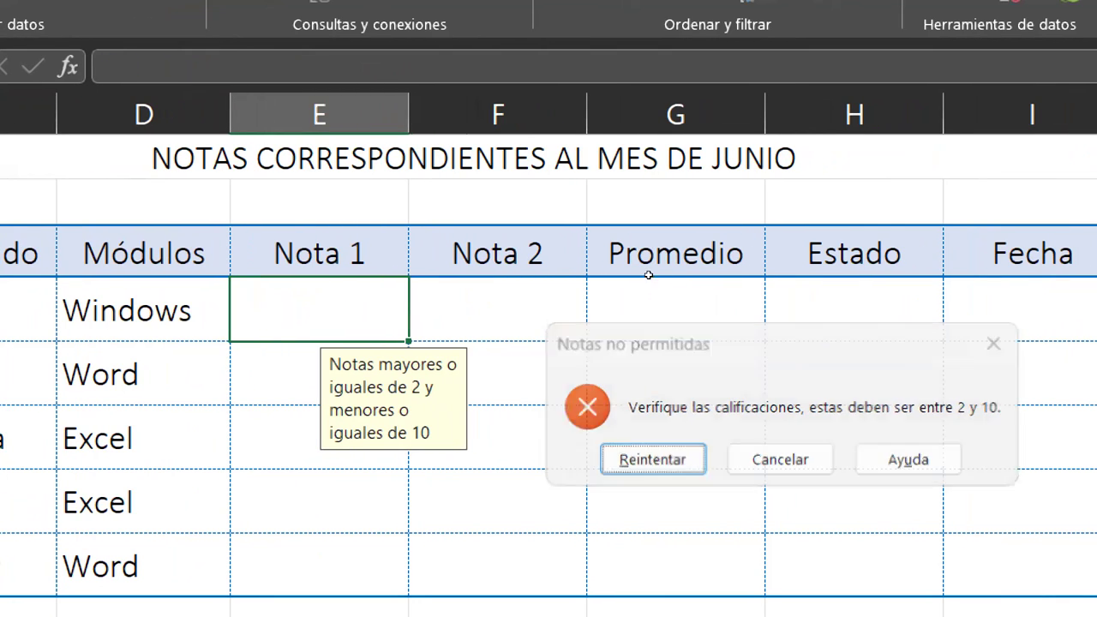
Step: Enter 10 in E4, then retry the rejected 11 in E5 with 9.5
type("10")
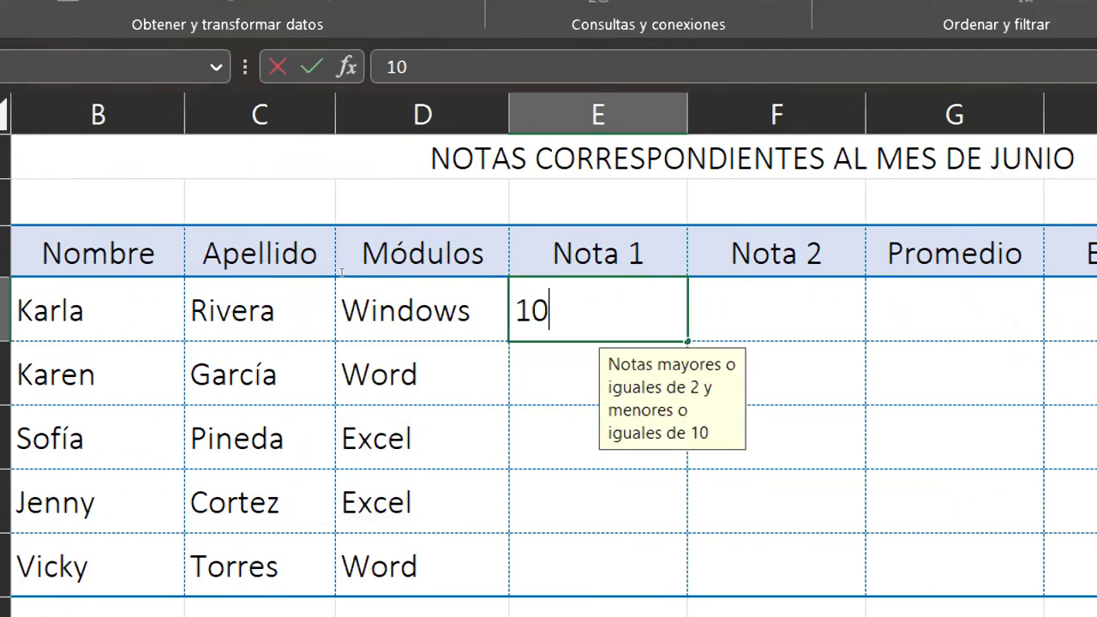
key("Return")
type("1")
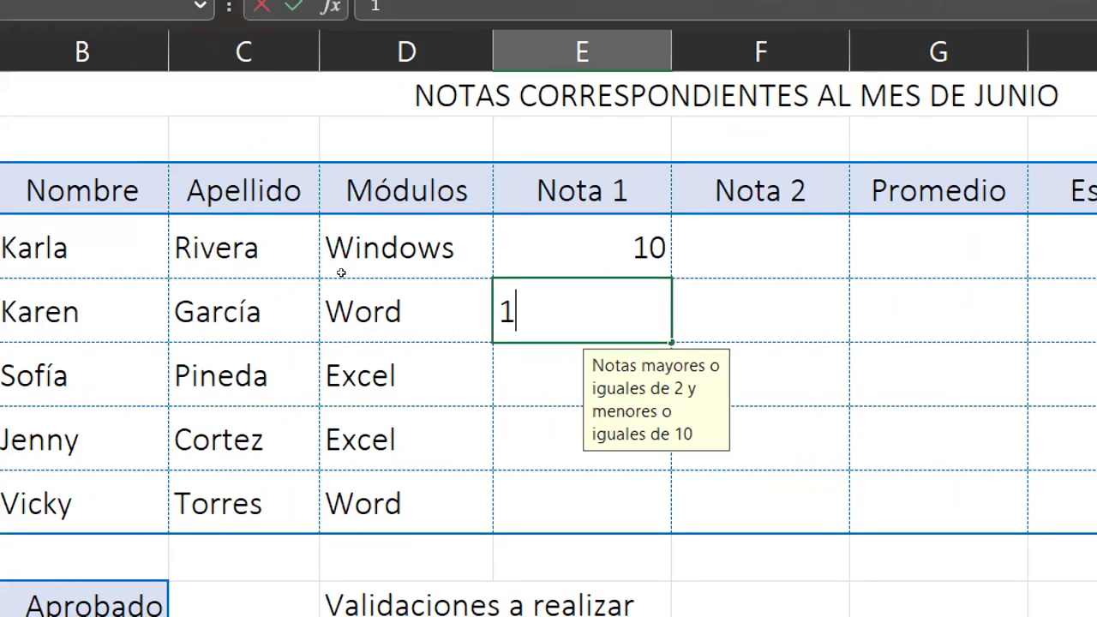
type("1")
key("Return")
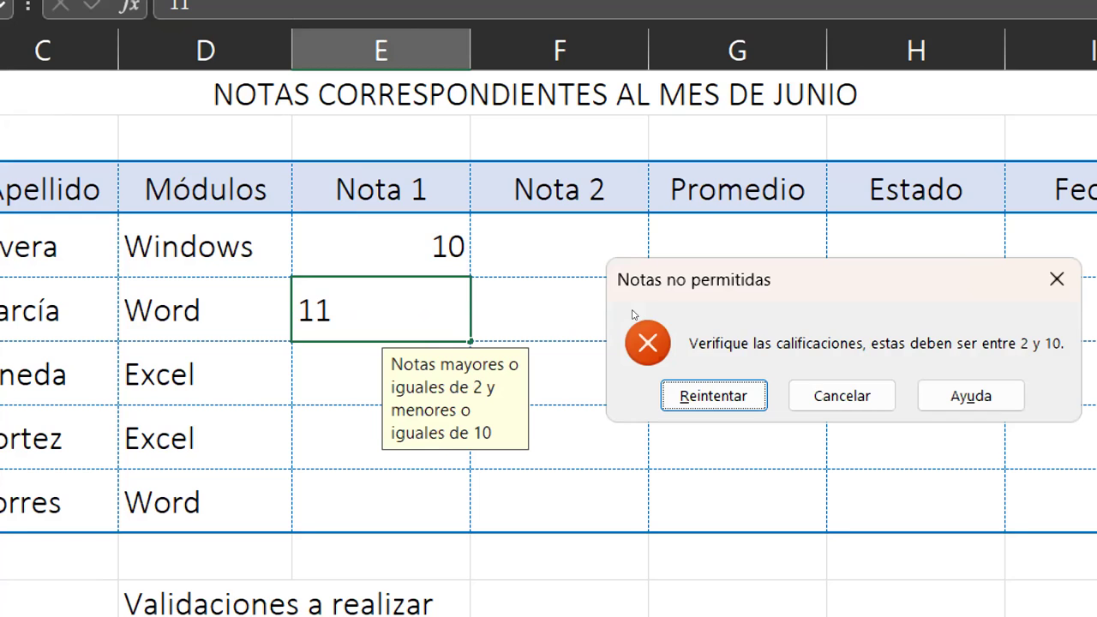
key("Return")
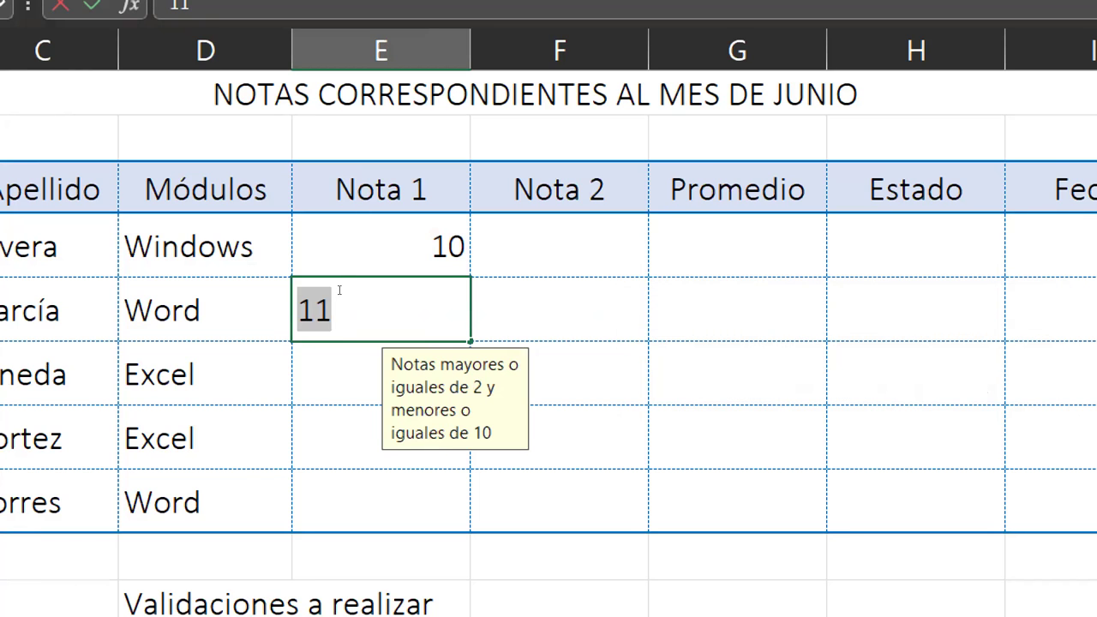
type("9.5")
key("Return")
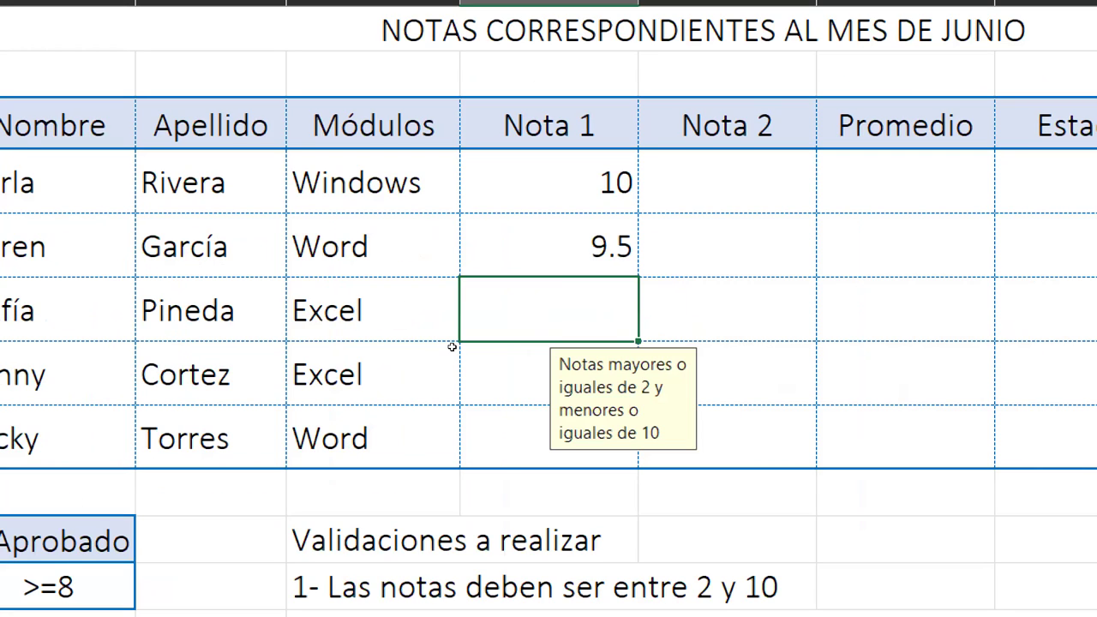
Step: Enter Nota 1 grades 6, 9 and 8.5 in E6:E8
type("6")
key("Return")
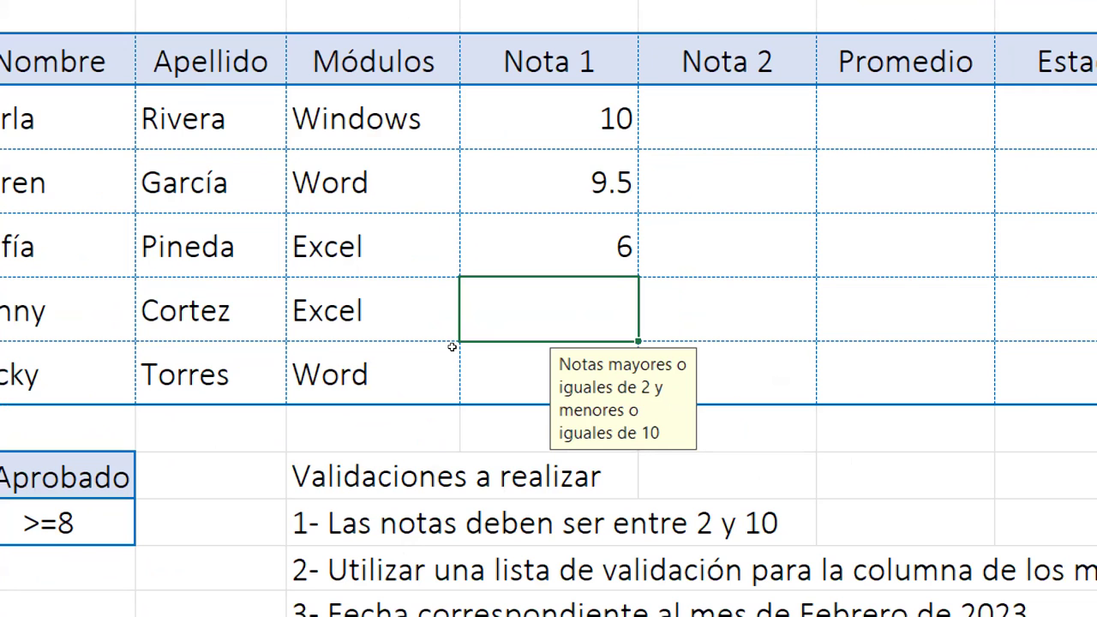
type("9")
key("Return")
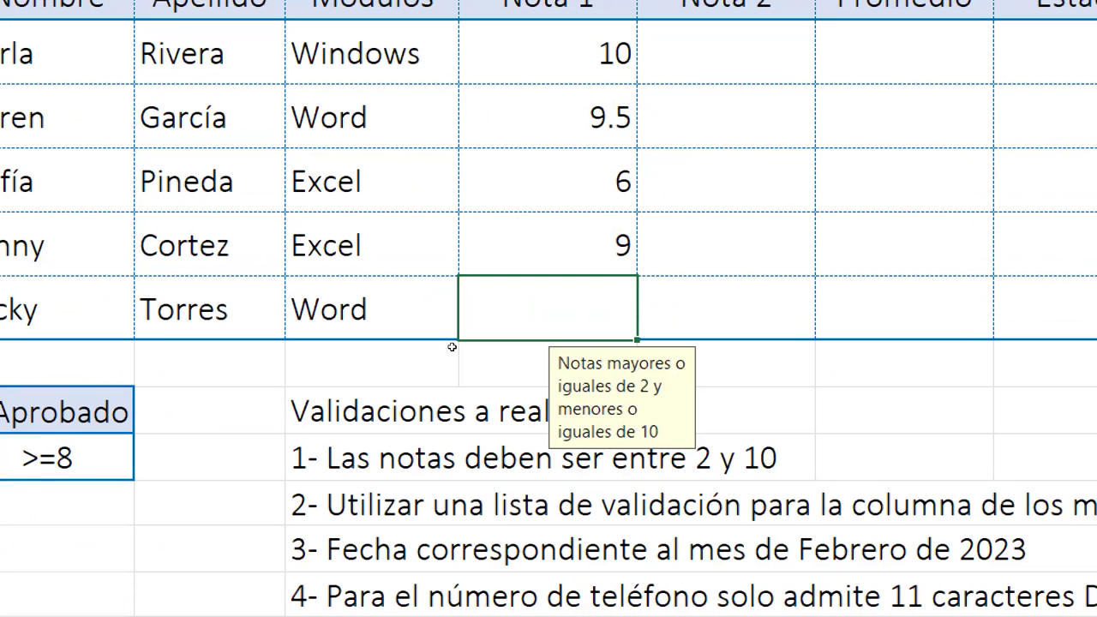
type("8.5")
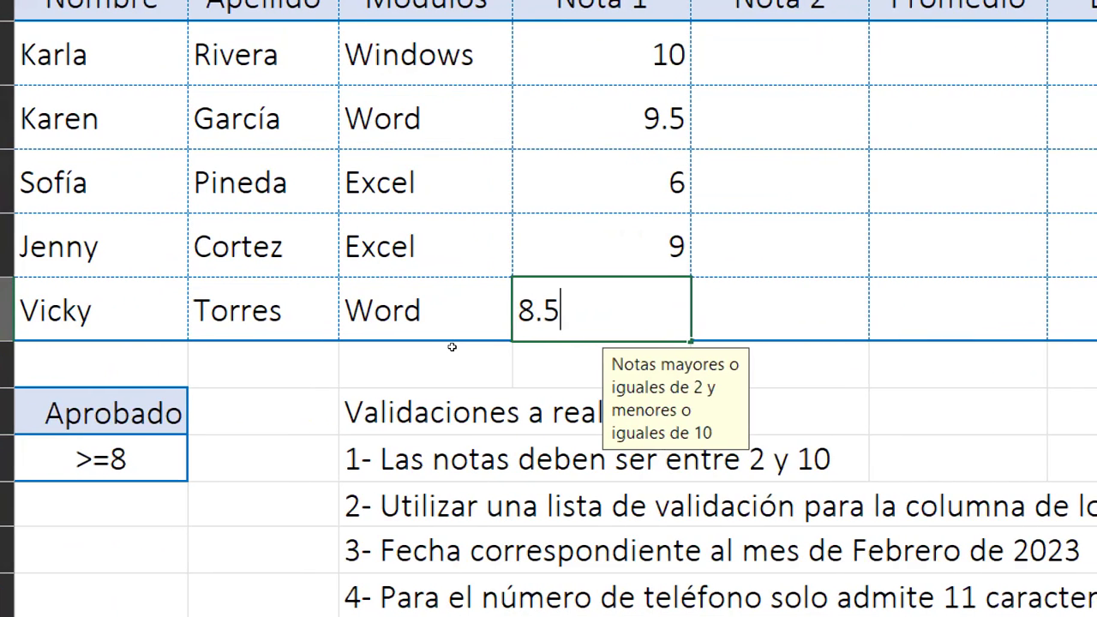
key("Return")
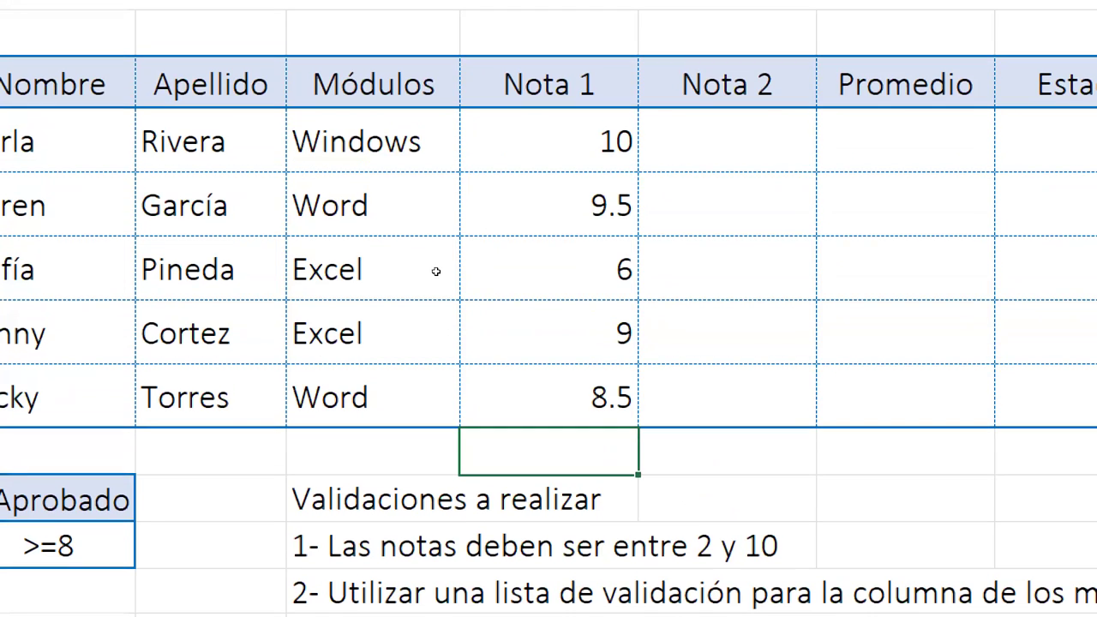
Step: Enter Nota 2 grades 10, 10, 10, 8 and 8.5 in F4:F8
key("Up")
key("Up")
key("Up")
key("Right")
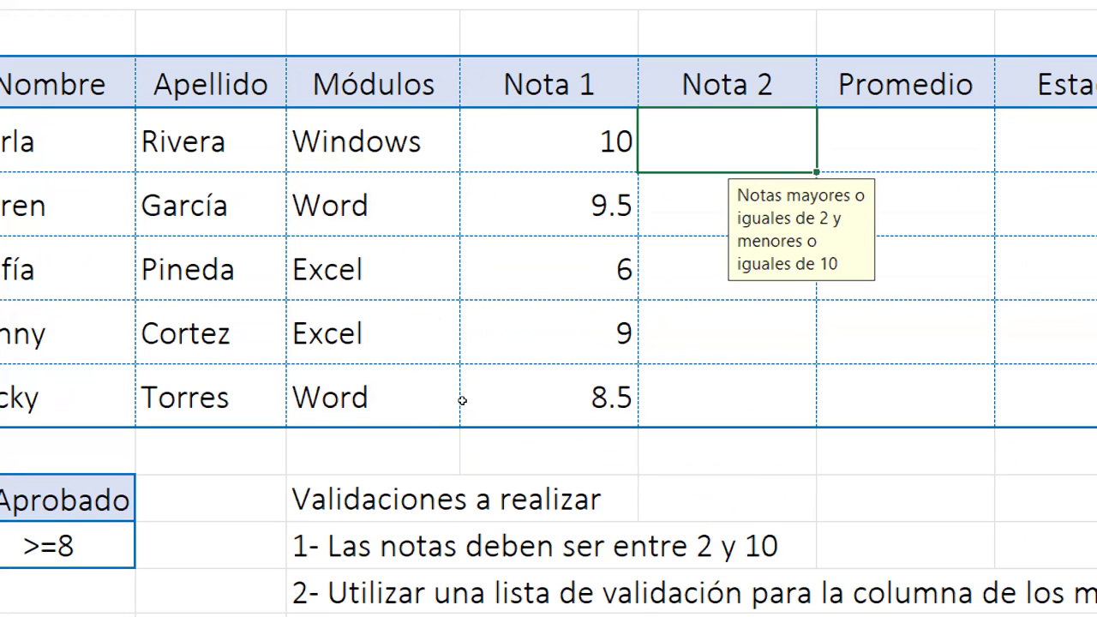
type("10")
key("Return")
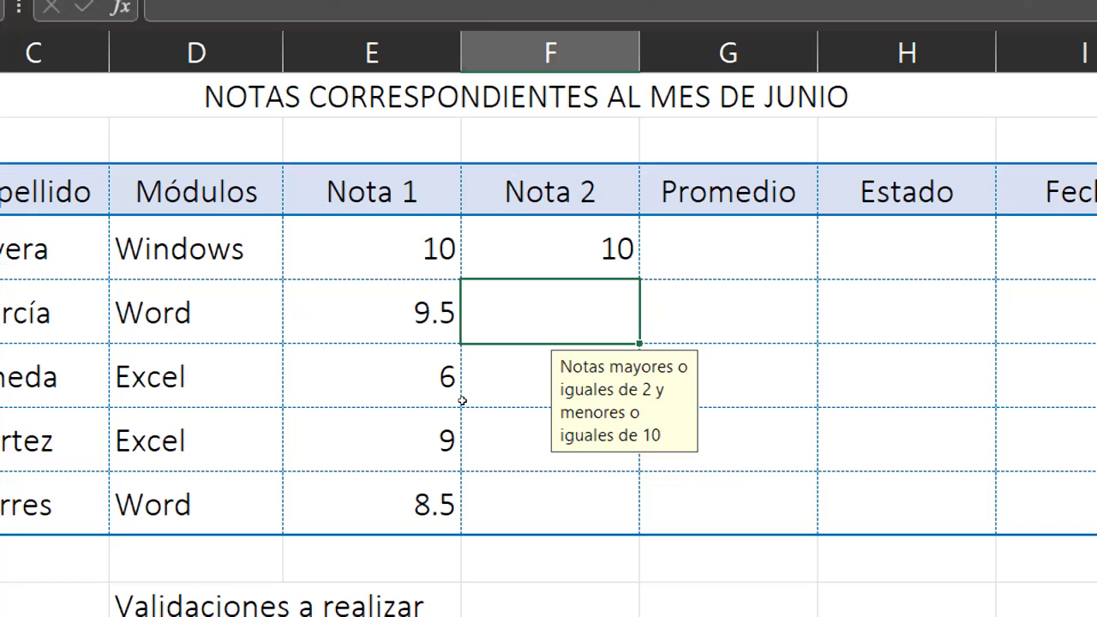
type("10")
key("Return")
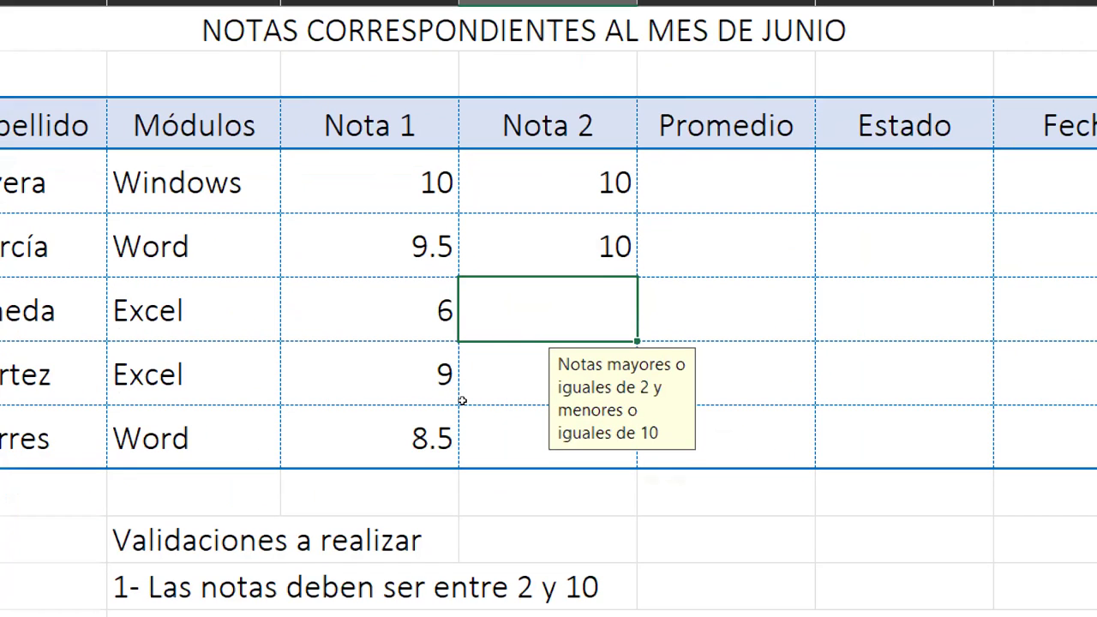
type("10")
key("Return")
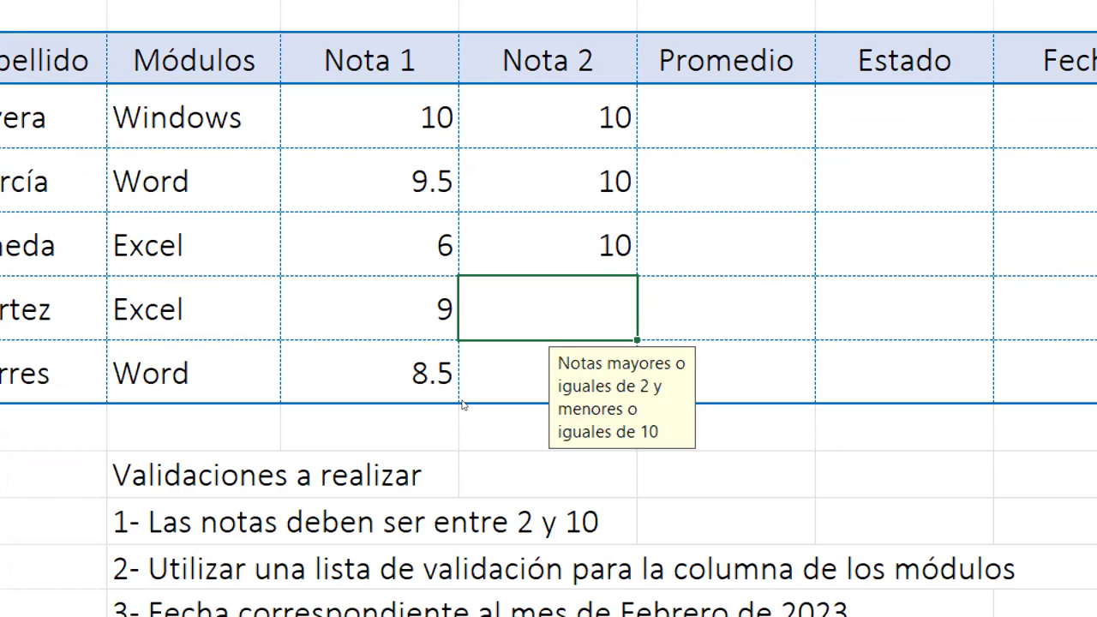
type("8")
key("Return")
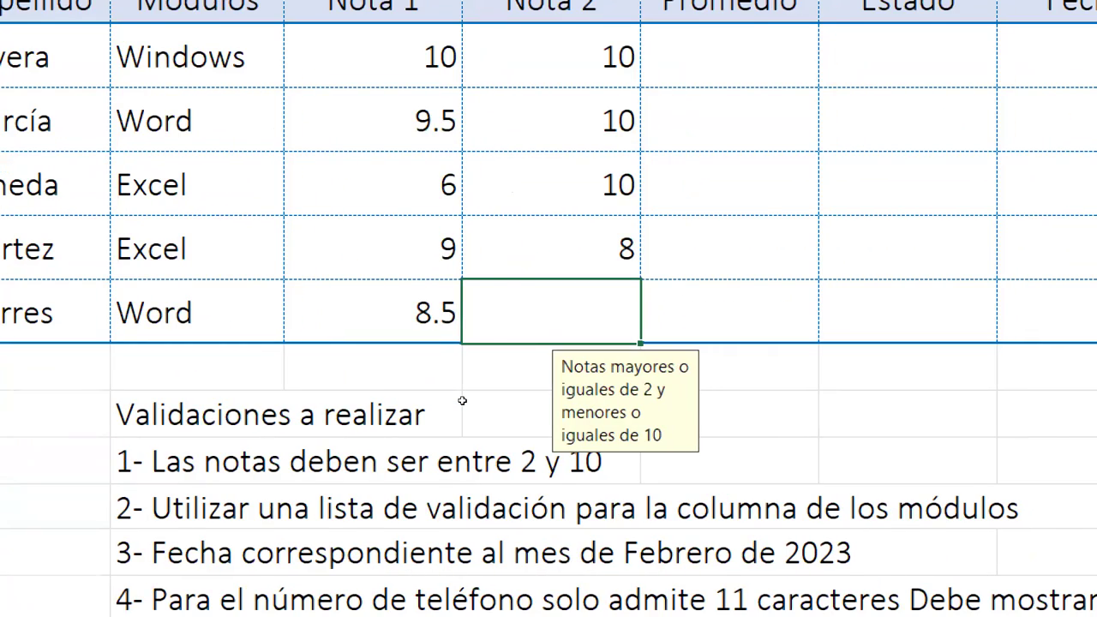
type("8.5")
key("Return")
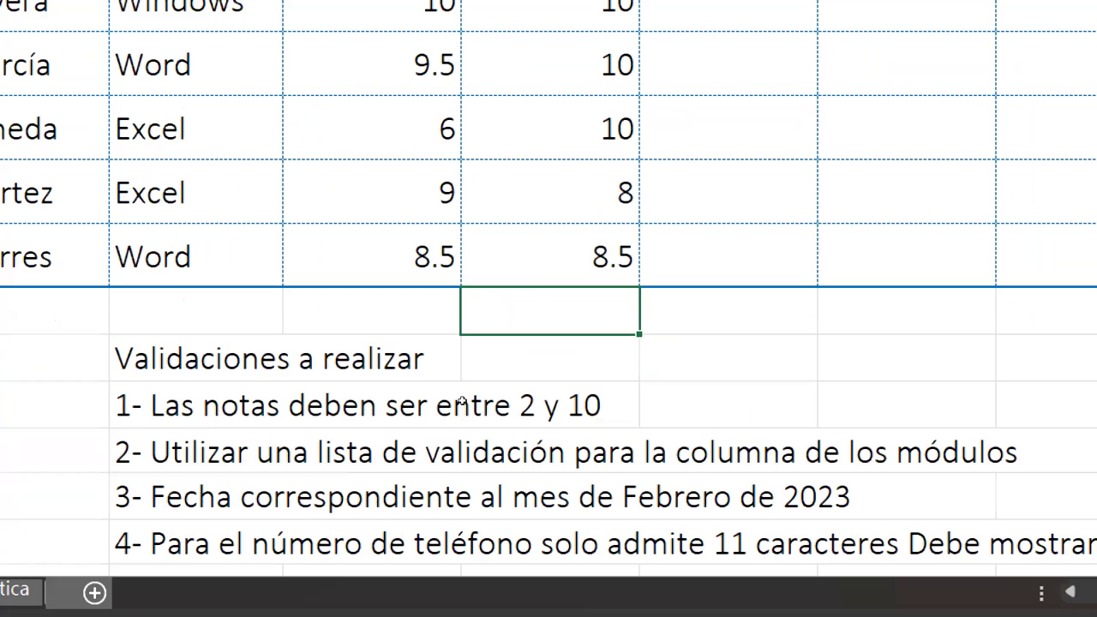
key("Up")
key("Up")
key("Up")
key("Right")
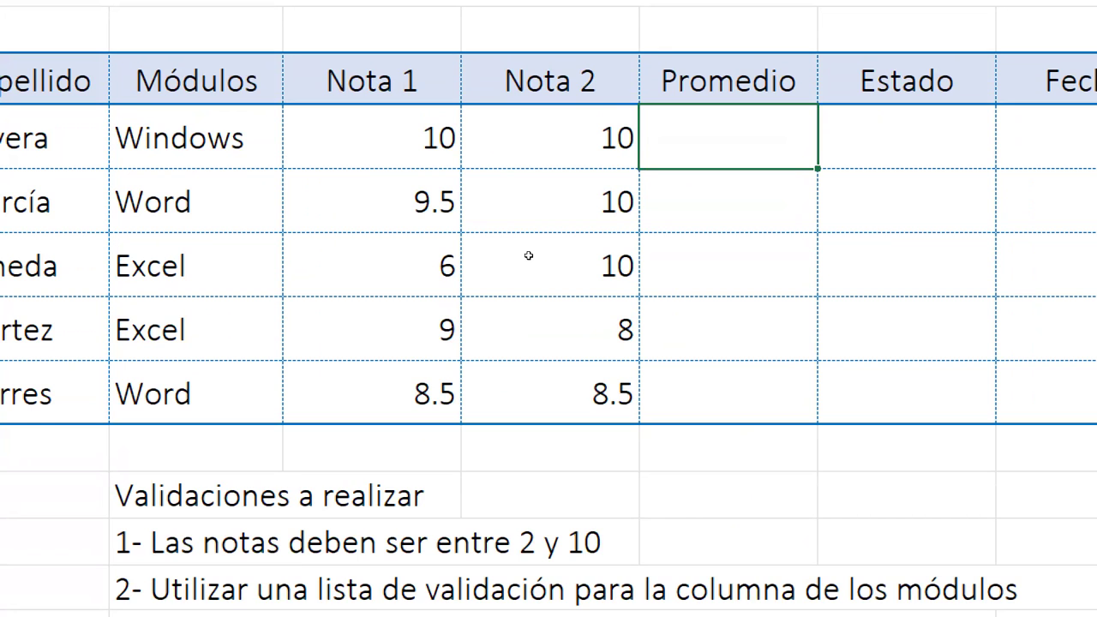
Step: Enter =PROMEDIO(E4:F4) in G4 to average the row's two grades
type("=")
type("p")
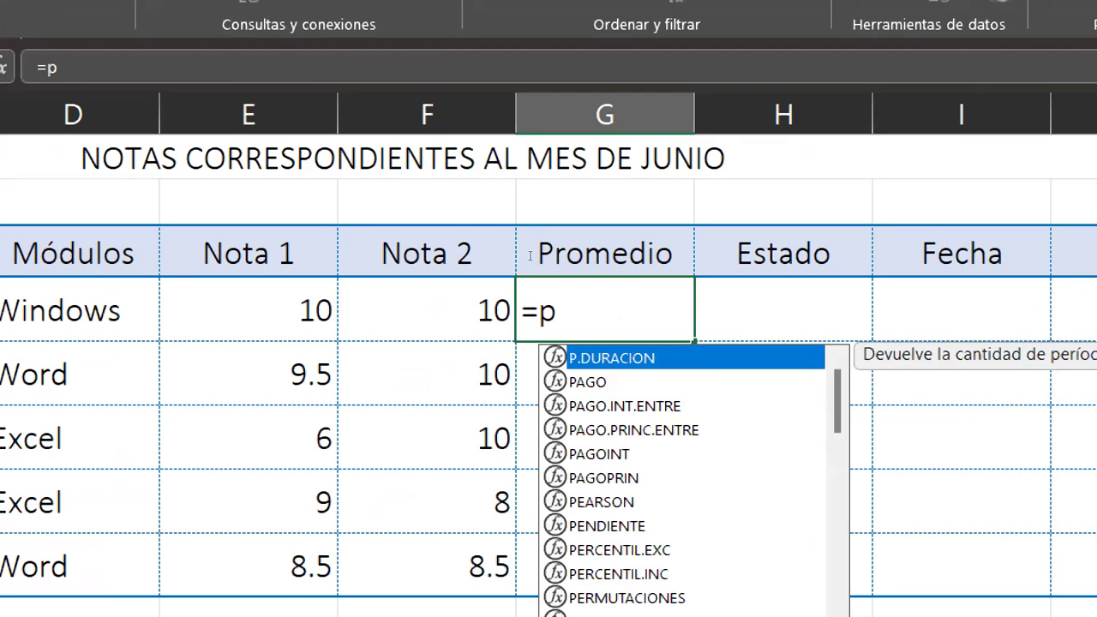
type("rome")
key("Tab")
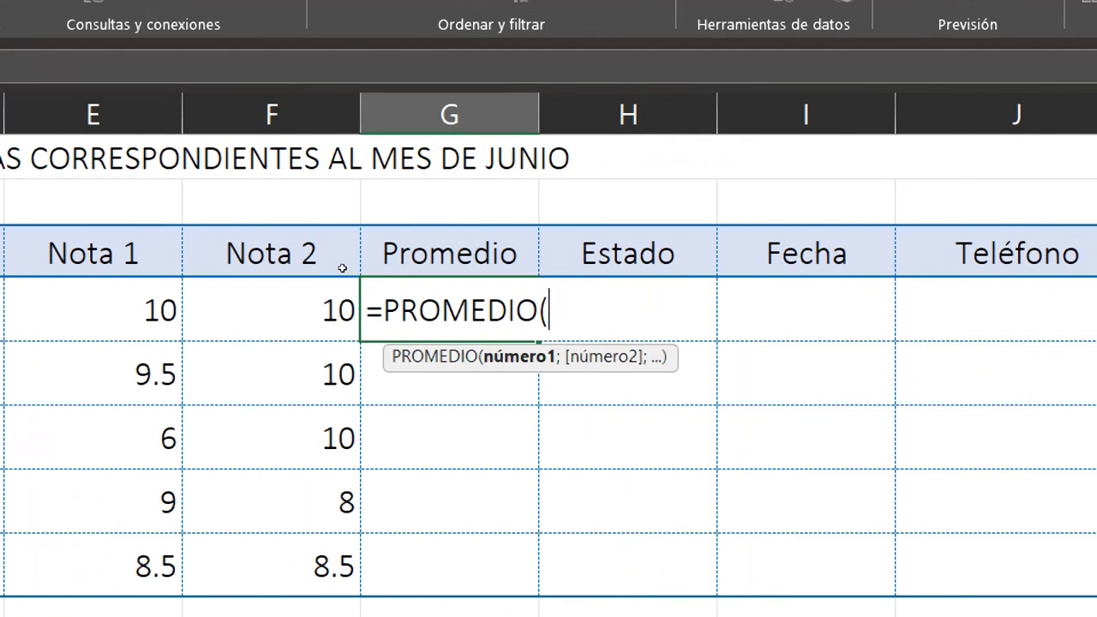
left_click_drag(93, 309, 271, 308)
type(")")
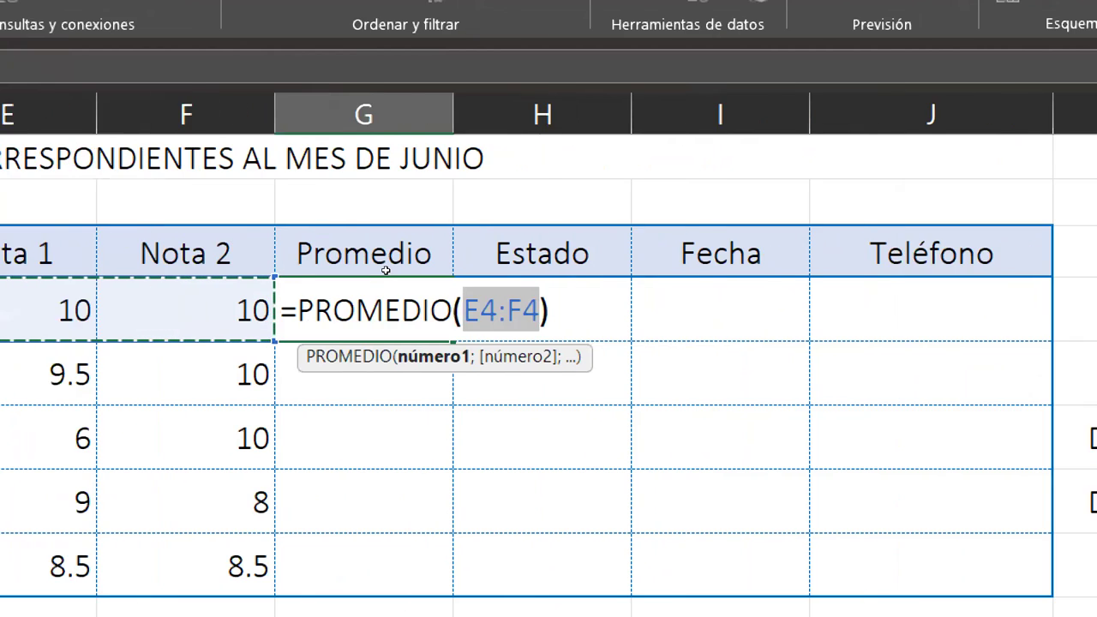
key("Return")
Step: Fill the average formula down to G8 using Rellenar sin formato
left_click(519, 264)
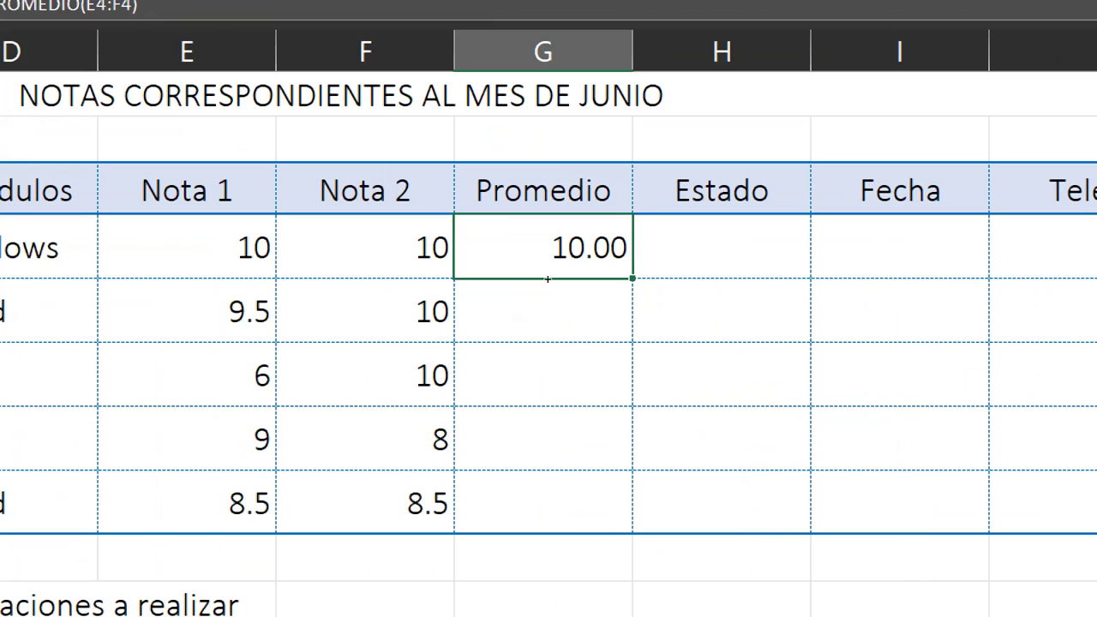
left_click_drag(546, 278, 548, 505)
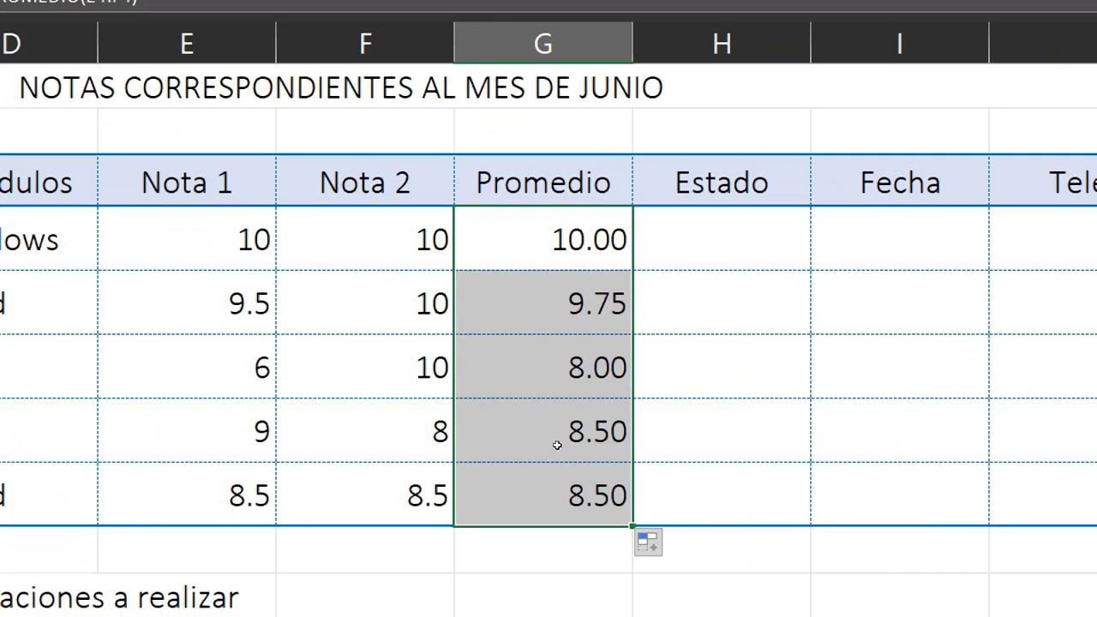
key("ctrl")
key("Down")
key("Down")
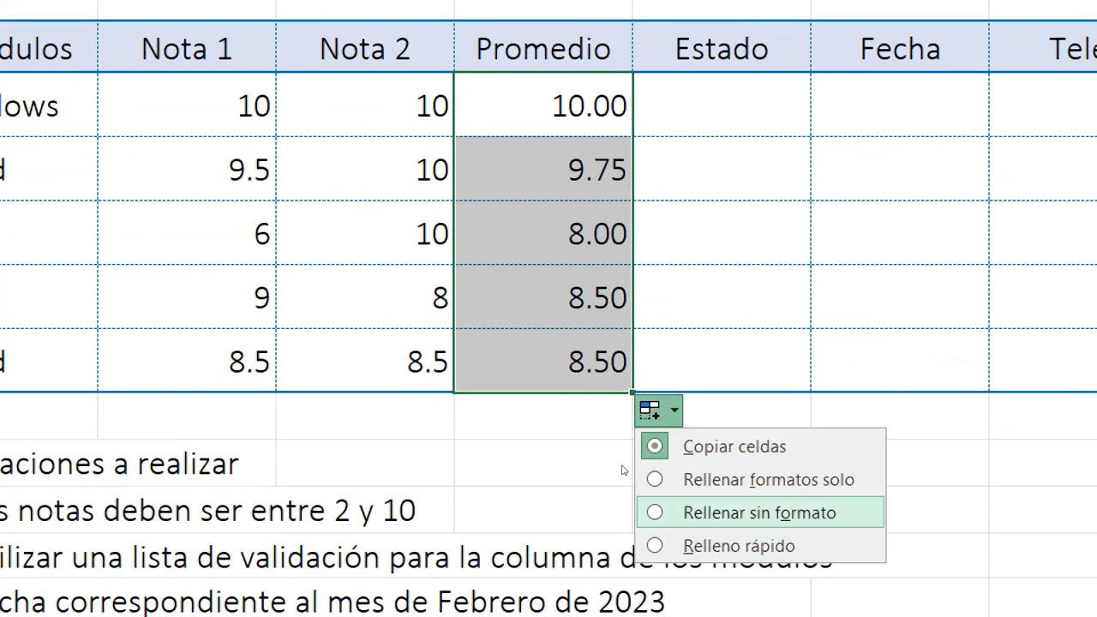
key("Return")
key("Right")
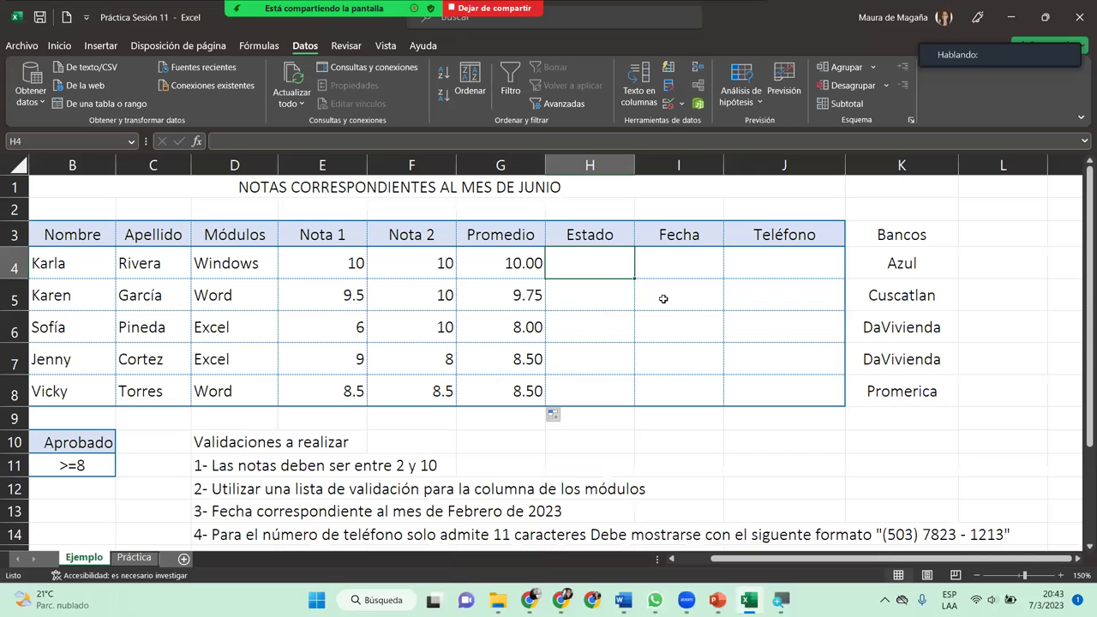
Step: Enter =SI(G4>=8;"Aprobado";"Reprobado") in H4
left_click(1086, 547)
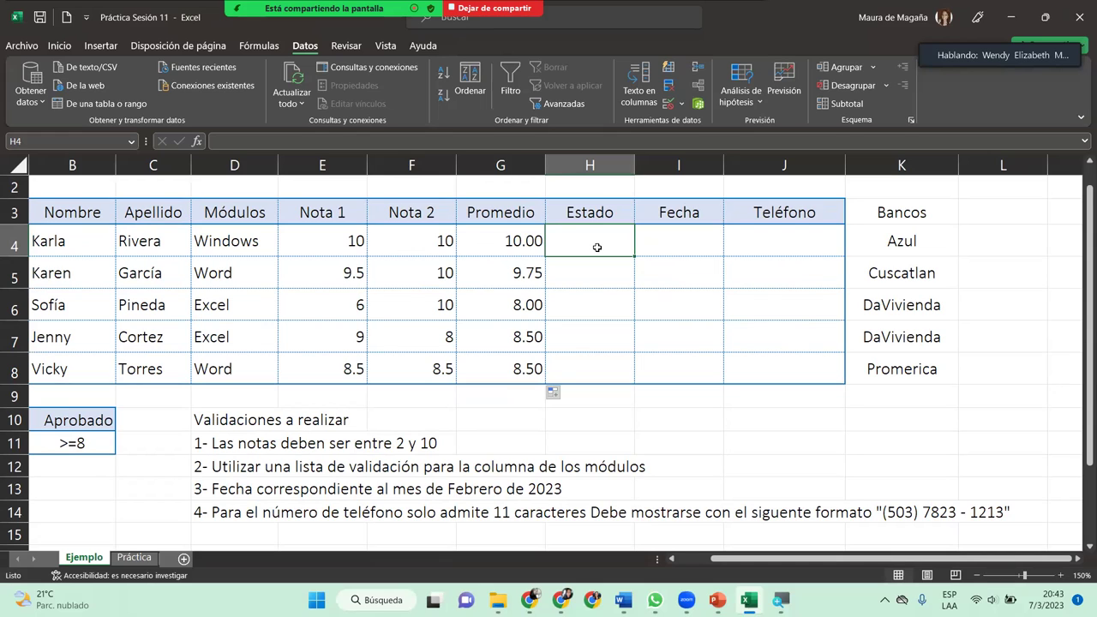
type("=SI(")
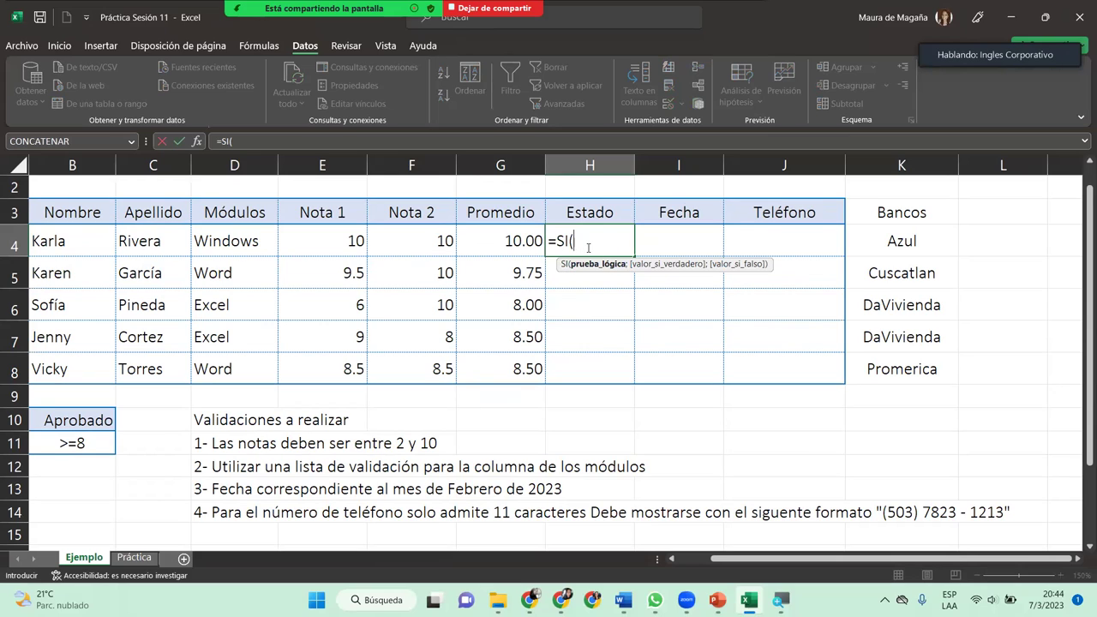
left_click(530, 241)
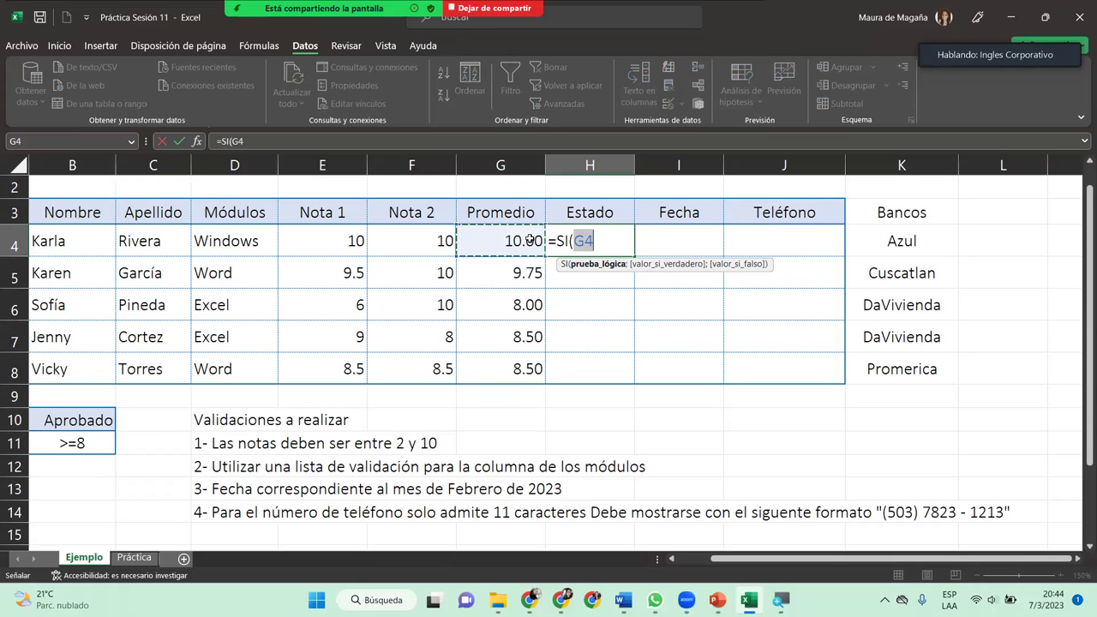
type(">=8")
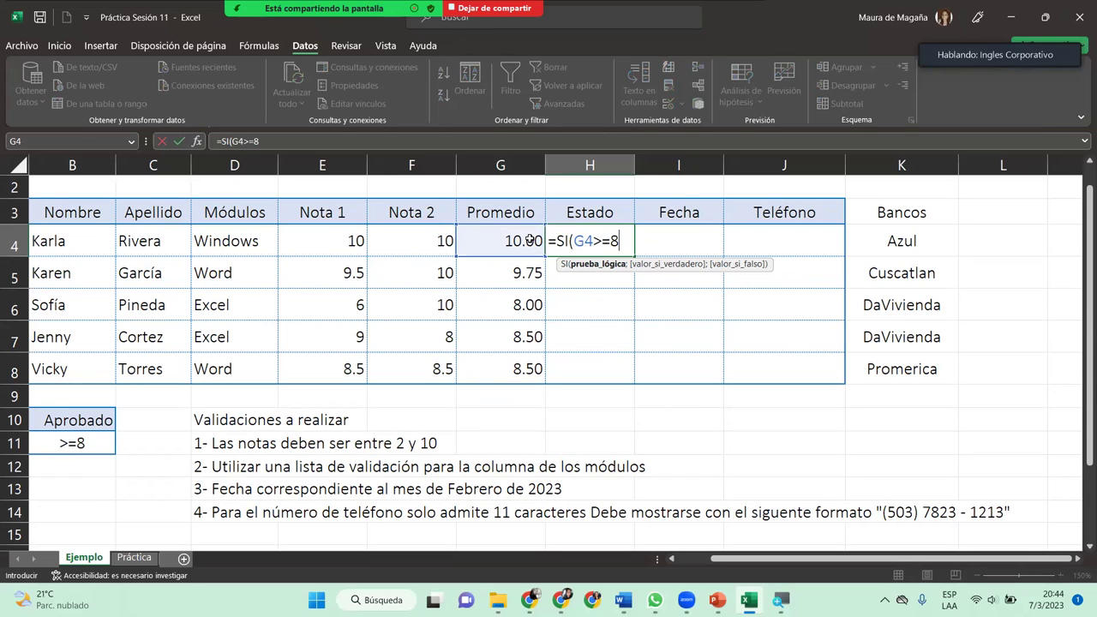
type(";\"Aprobado\";\"Reprobado\")")
key("Return")
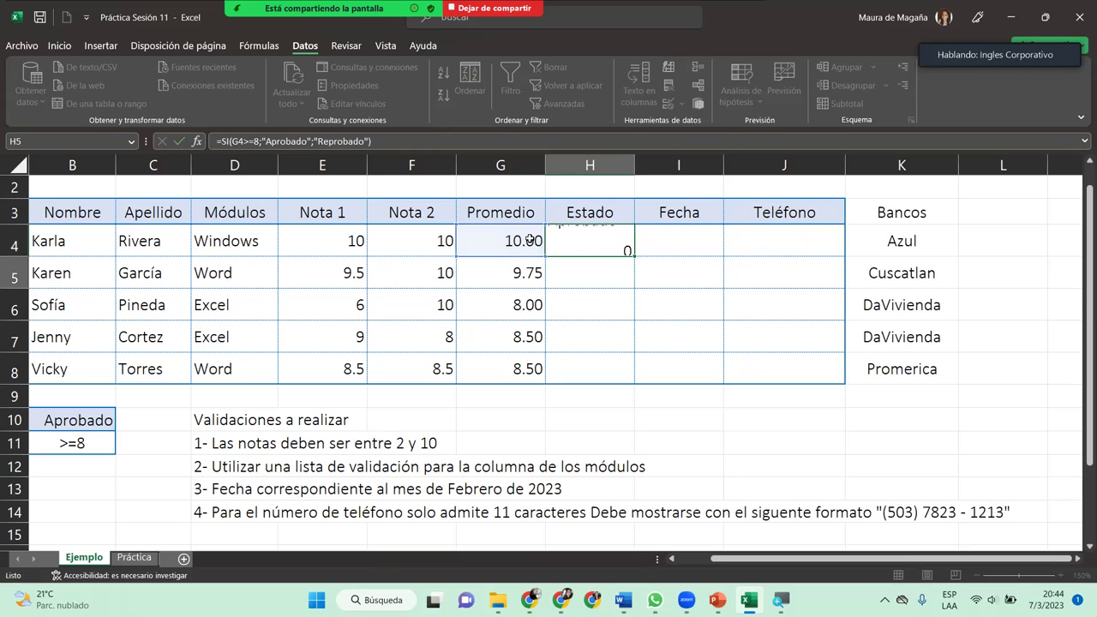
Step: Copy the Estado formula down to H8 without formatting
left_click(603, 241)
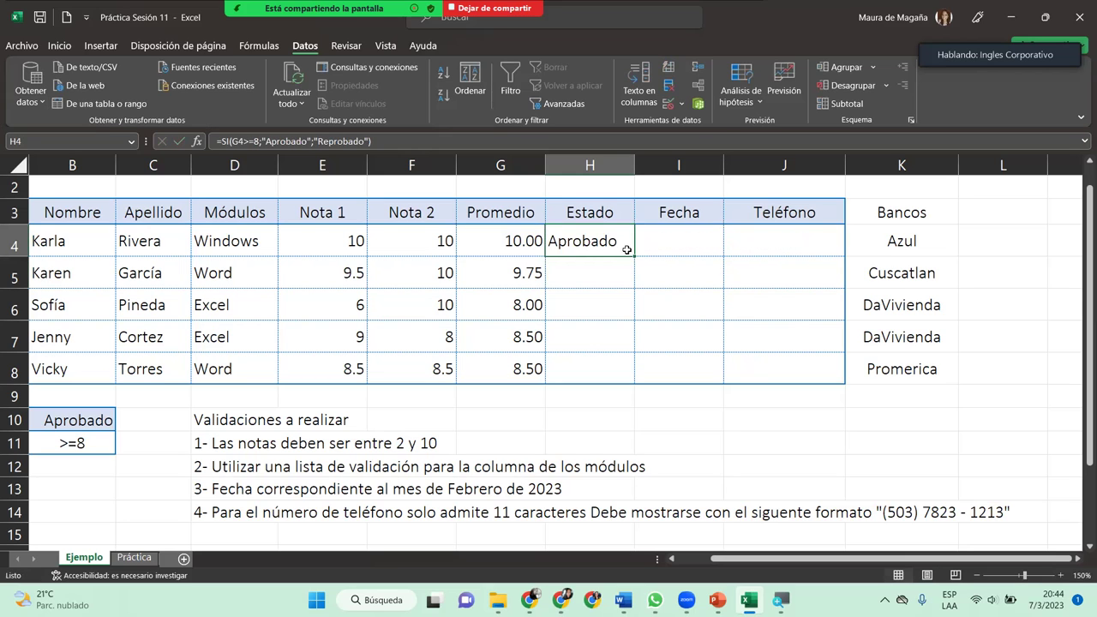
double_click(629, 255)
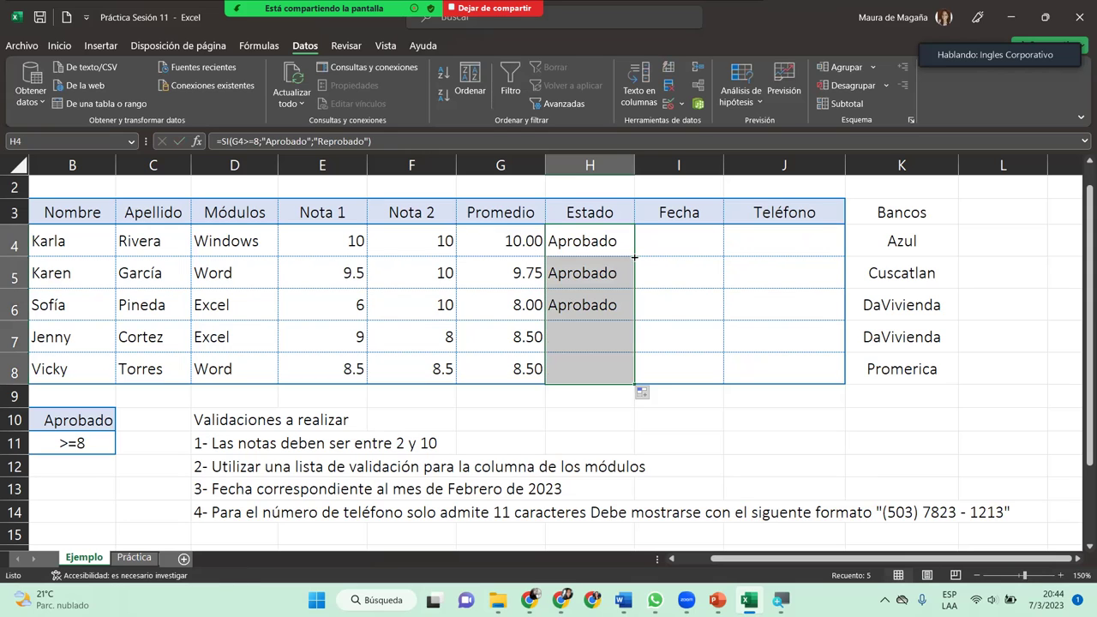
left_click(644, 393)
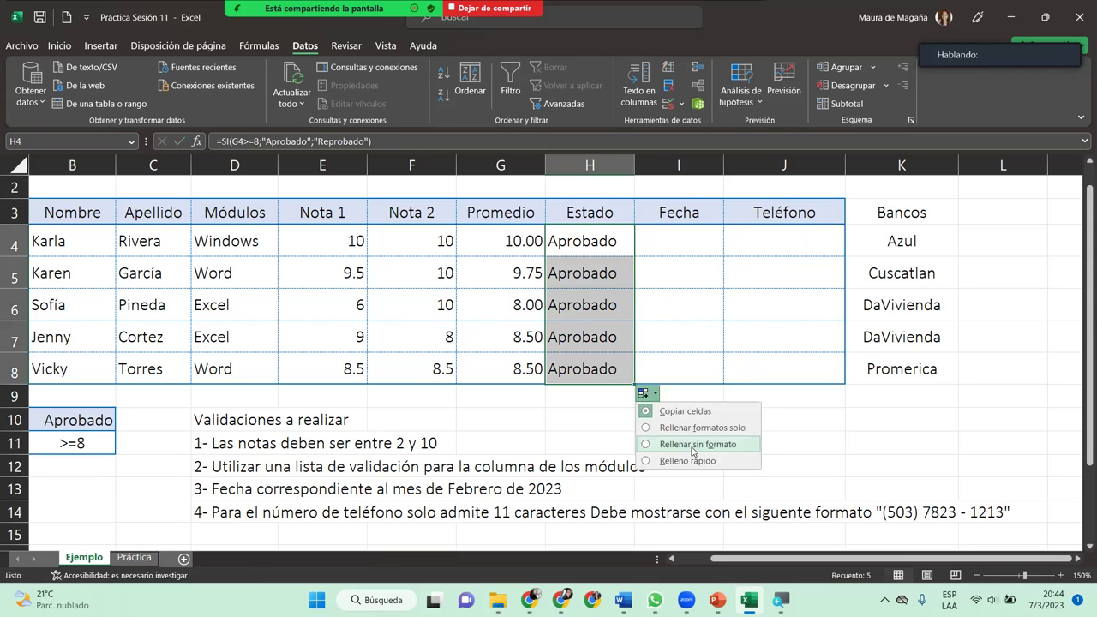
left_click(690, 445)
Step: Change F6's Nota 2 to 7 and confirm H6 now shows Reprobado
left_click(444, 338)
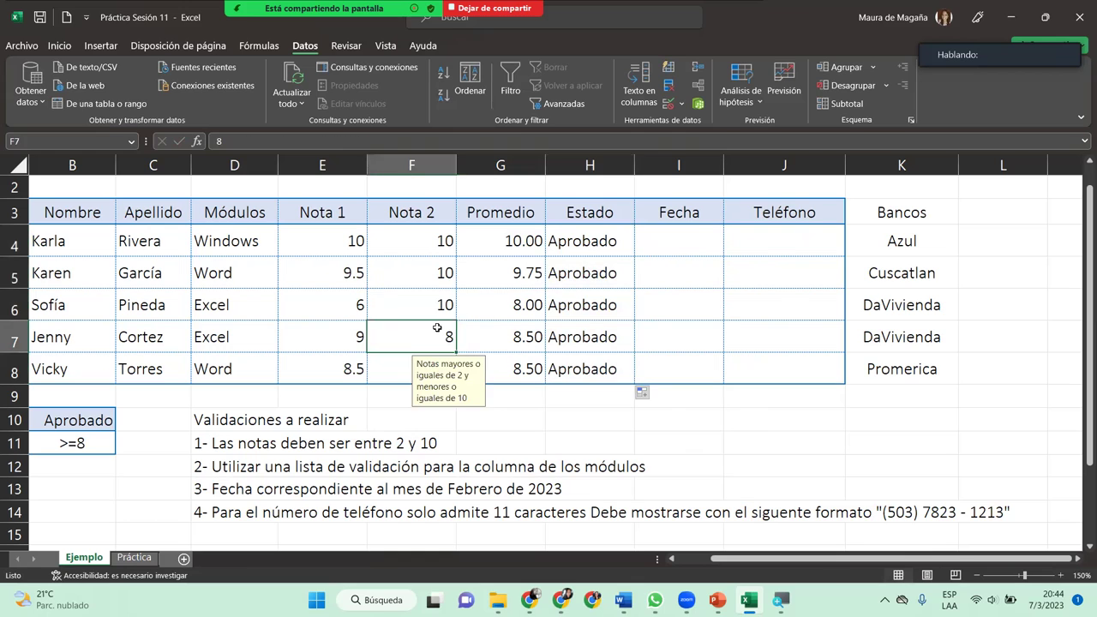
left_click(455, 311)
type("7")
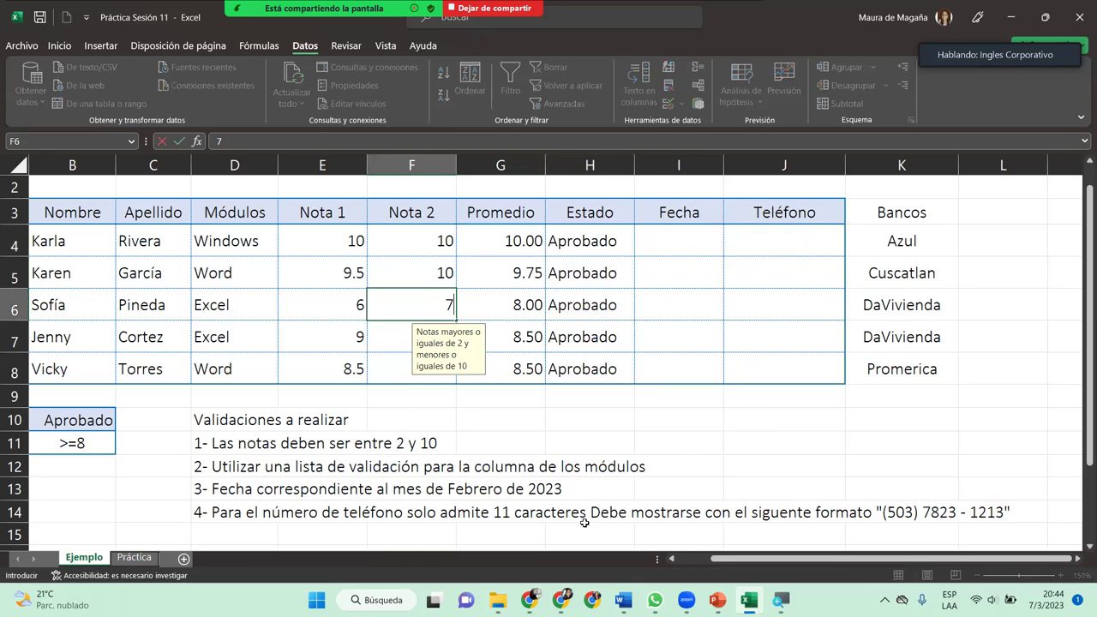
key("Return")
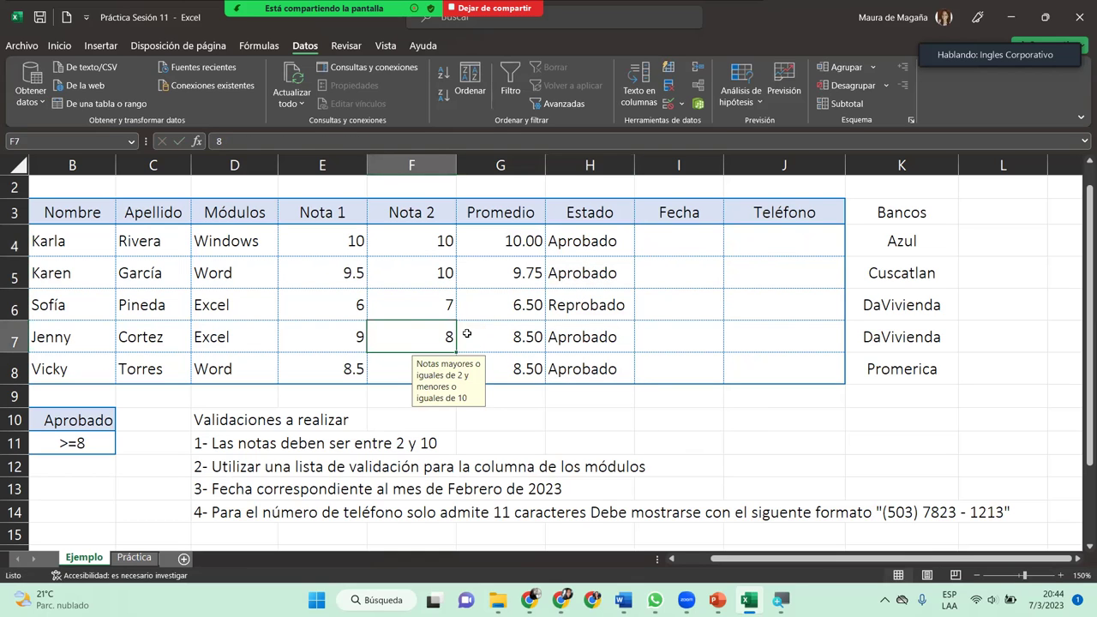
left_click(580, 315)
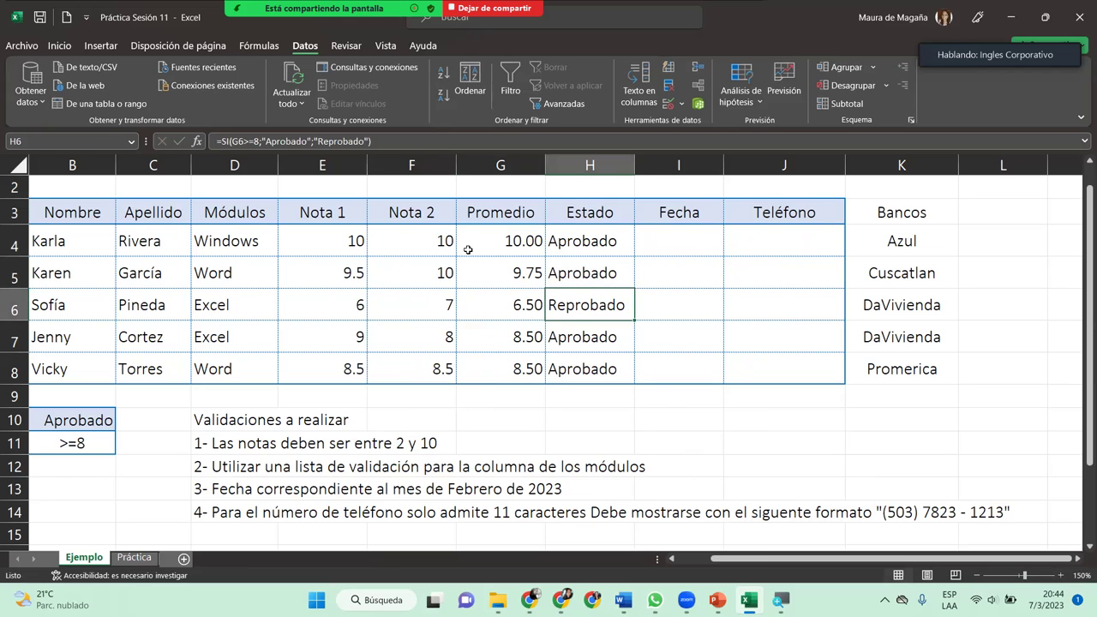
left_click(685, 231)
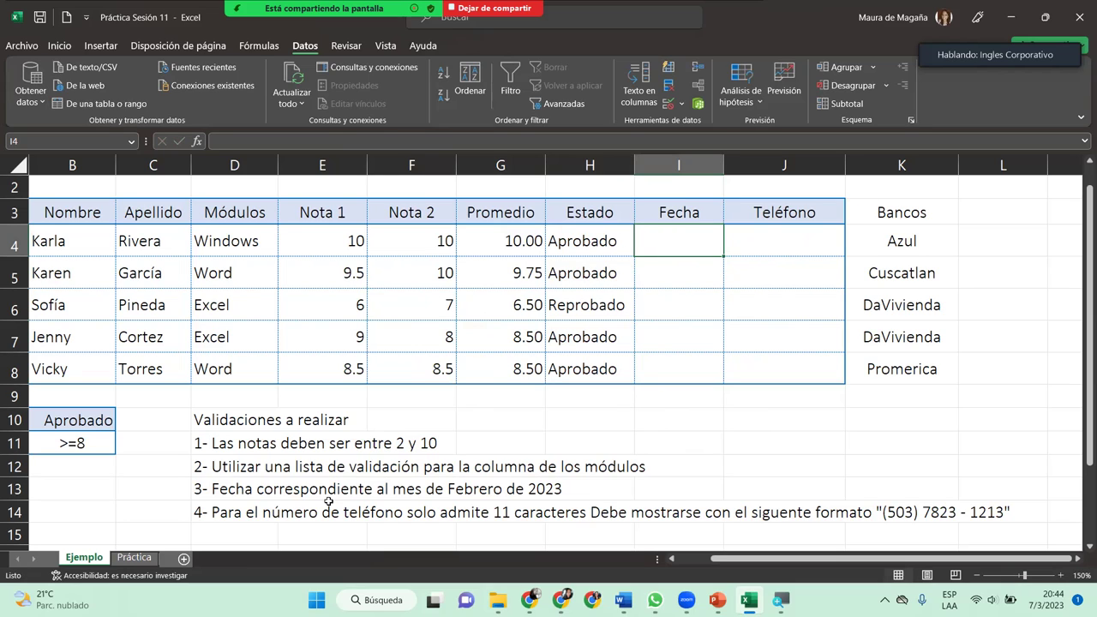
Step: Review the February 2023 date requirement and select the Fecha cells I4:I8
left_click(213, 487)
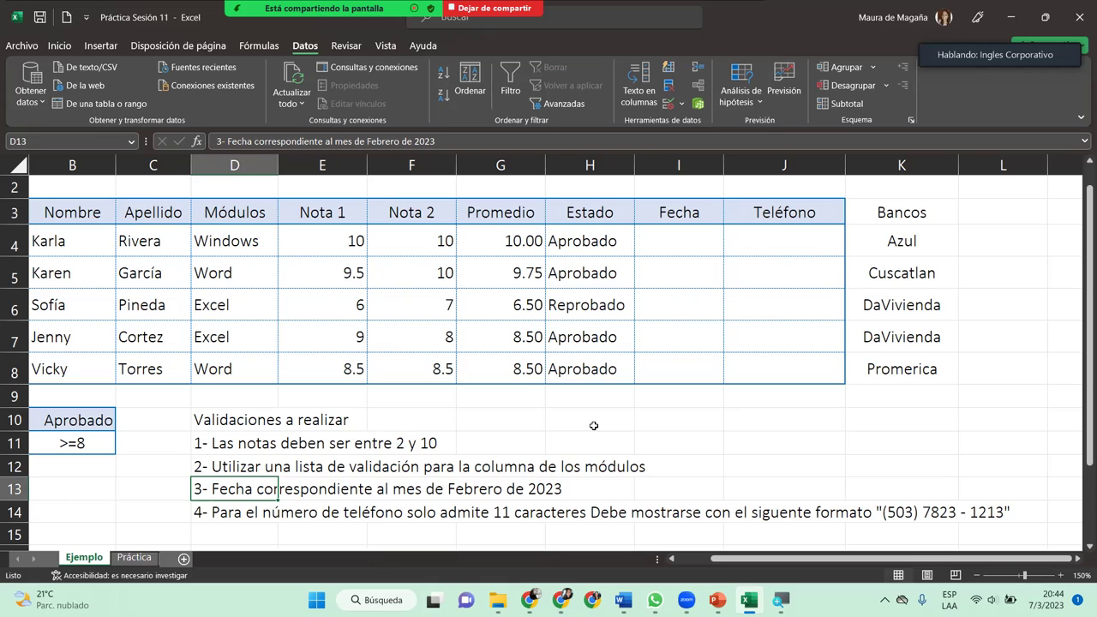
left_click(698, 239)
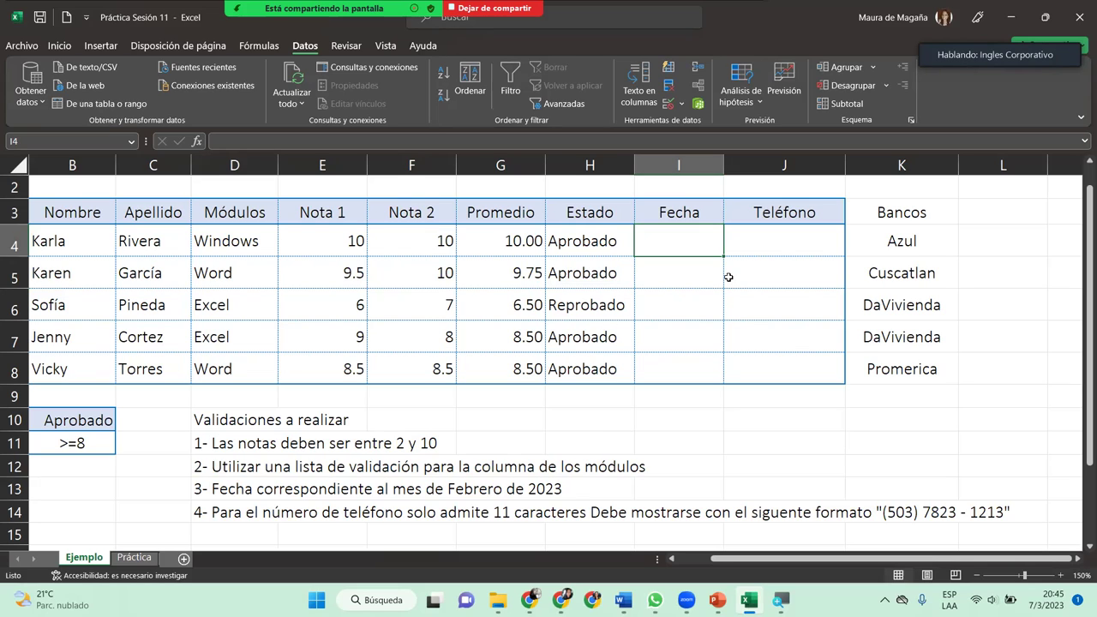
left_click_drag(705, 245, 698, 360)
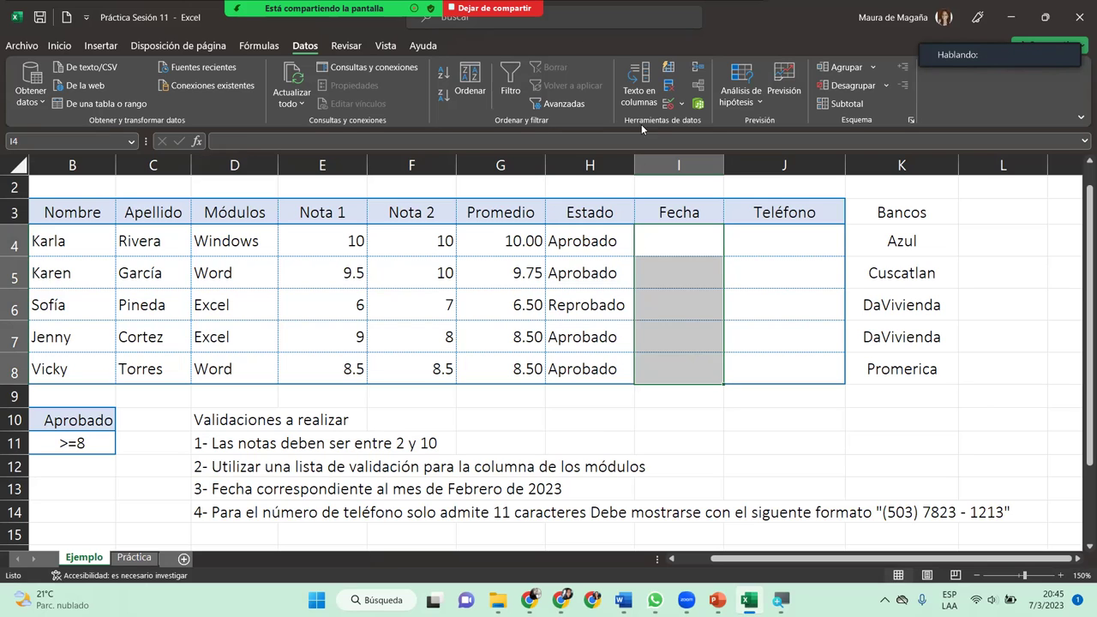
Step: Open Validación de datos and set Permitir to Fecha
left_click(681, 104)
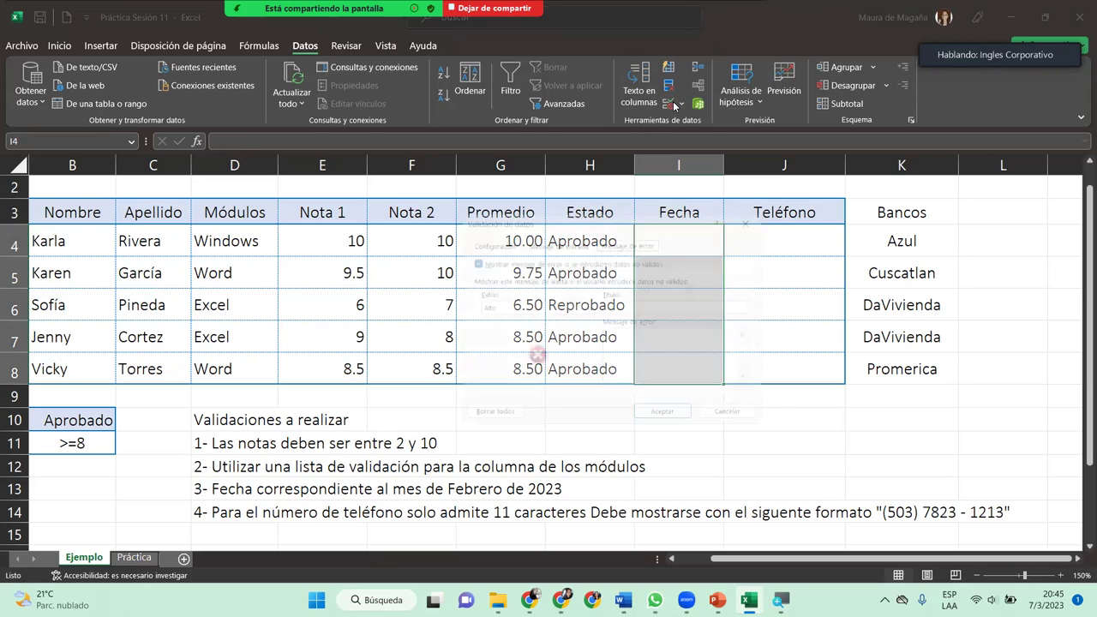
left_click(481, 237)
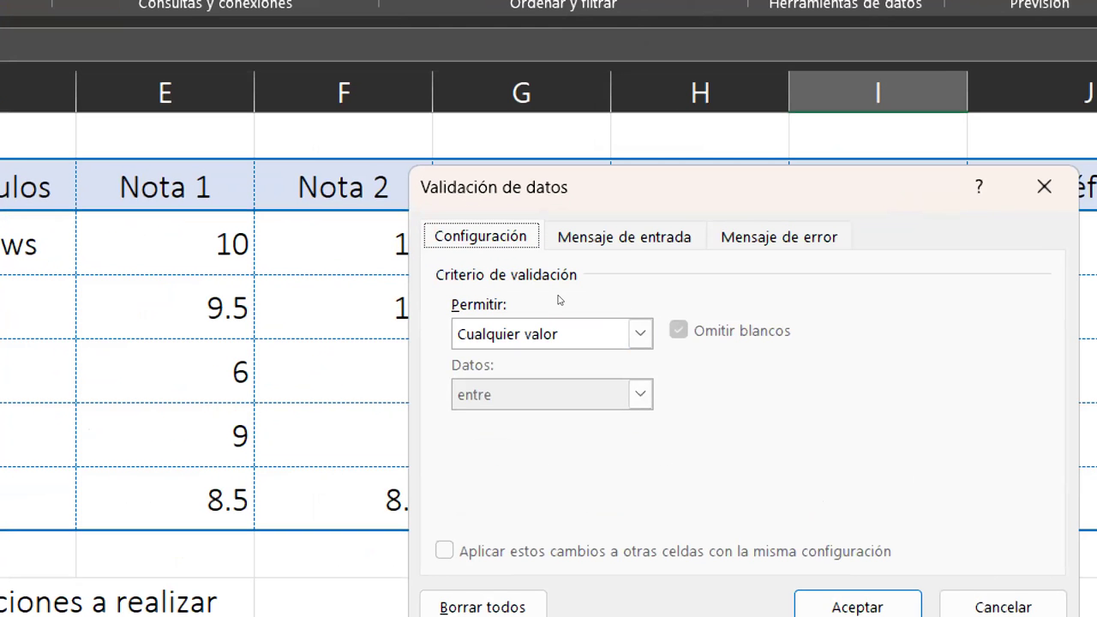
left_click(520, 285)
key("Down")
key("Down")
key("Down")
key("Down")
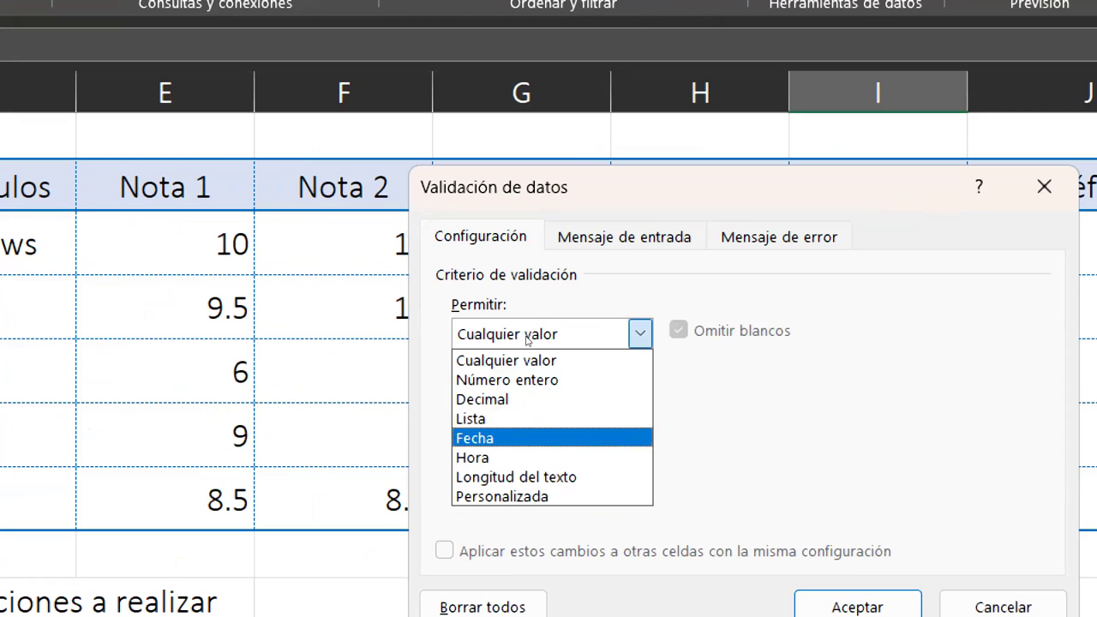
key("Return")
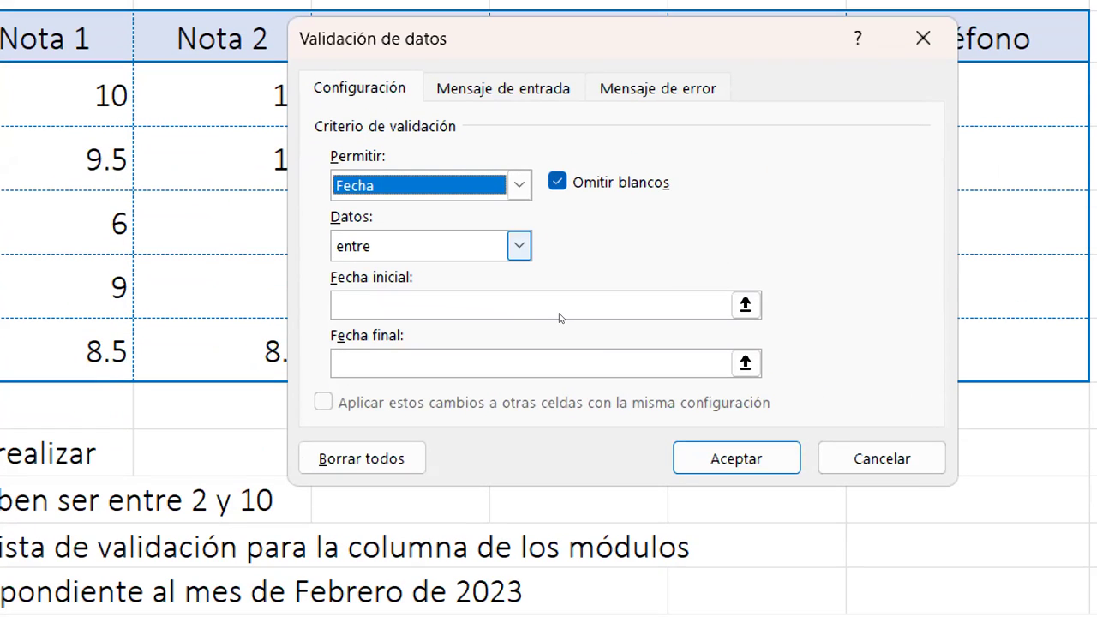
Step: Set Datos to entre, from 01/02/2023 to 28/02/2023
key("Tab")
key("Tab")
key("alt+Down")
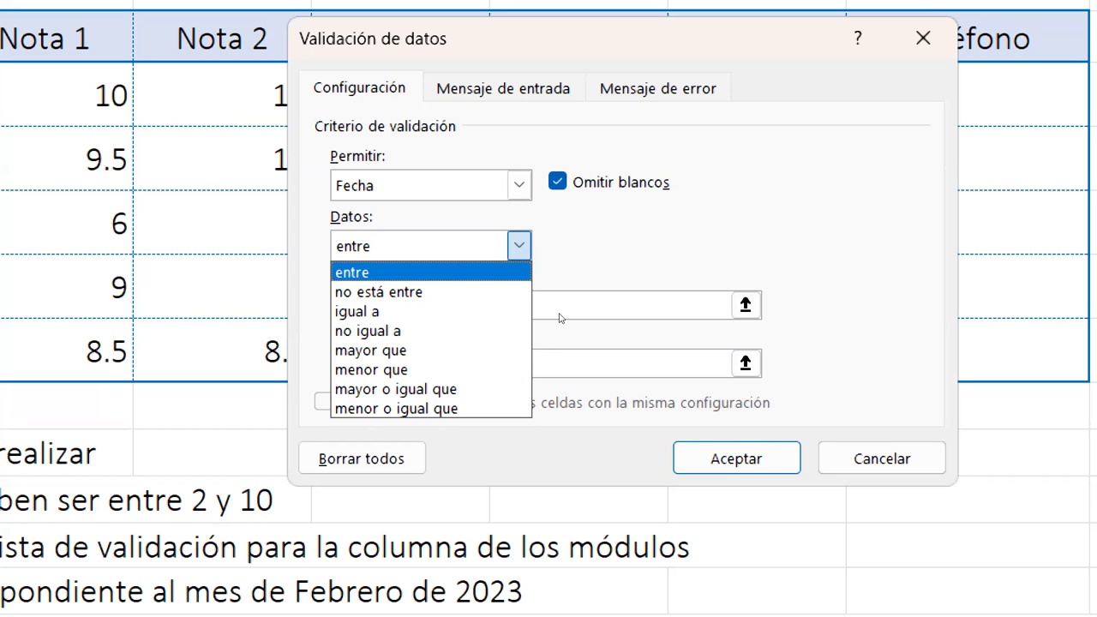
left_click(559, 318)
key("Tab")
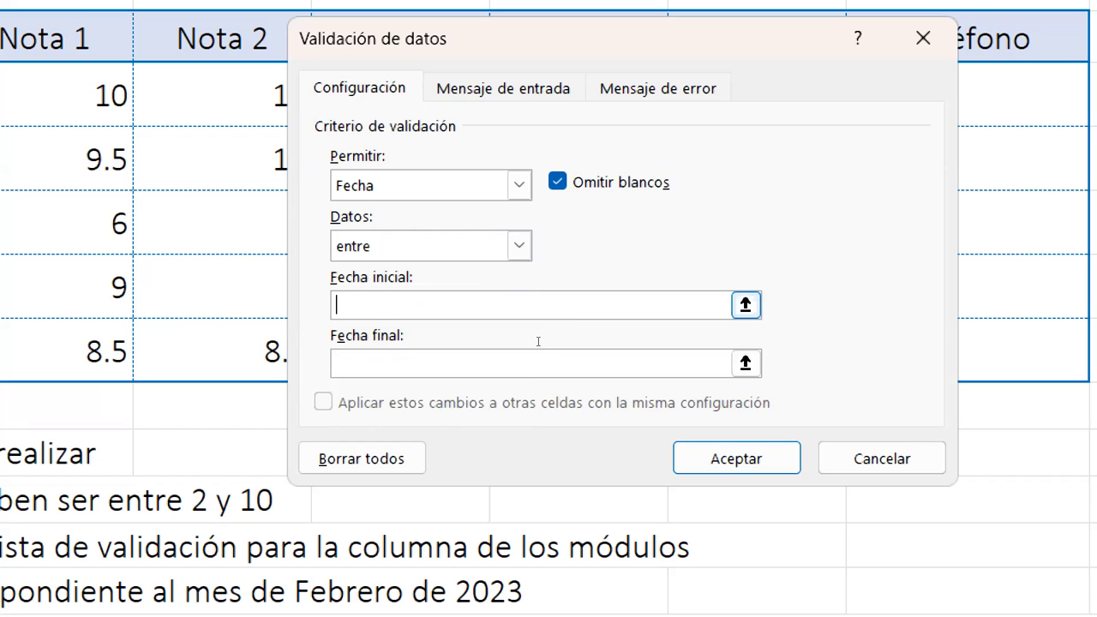
type("01")
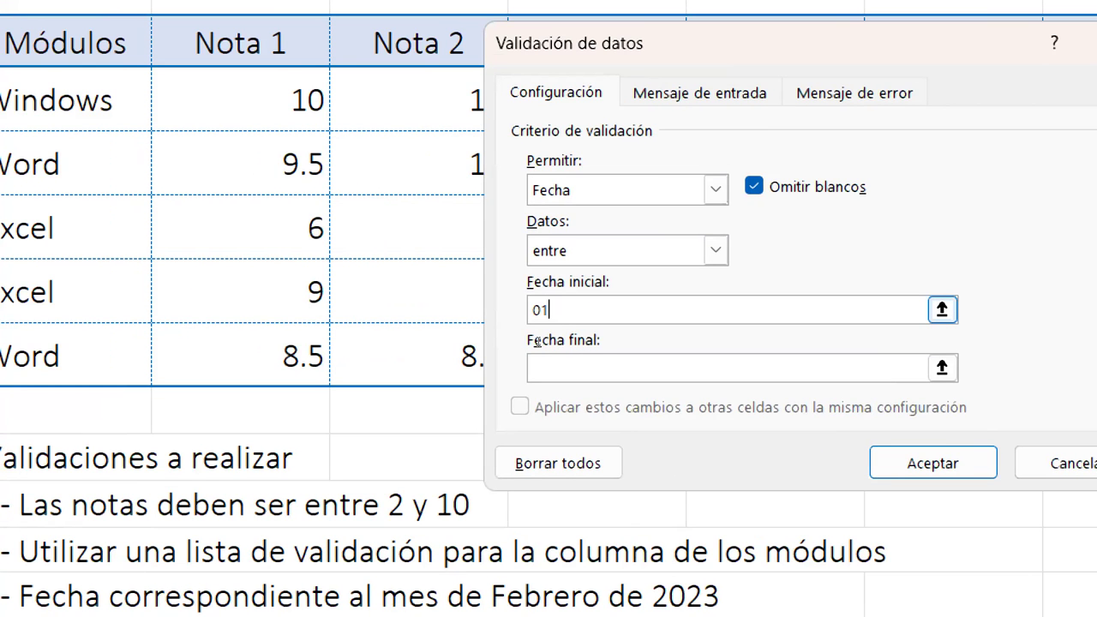
type("/")
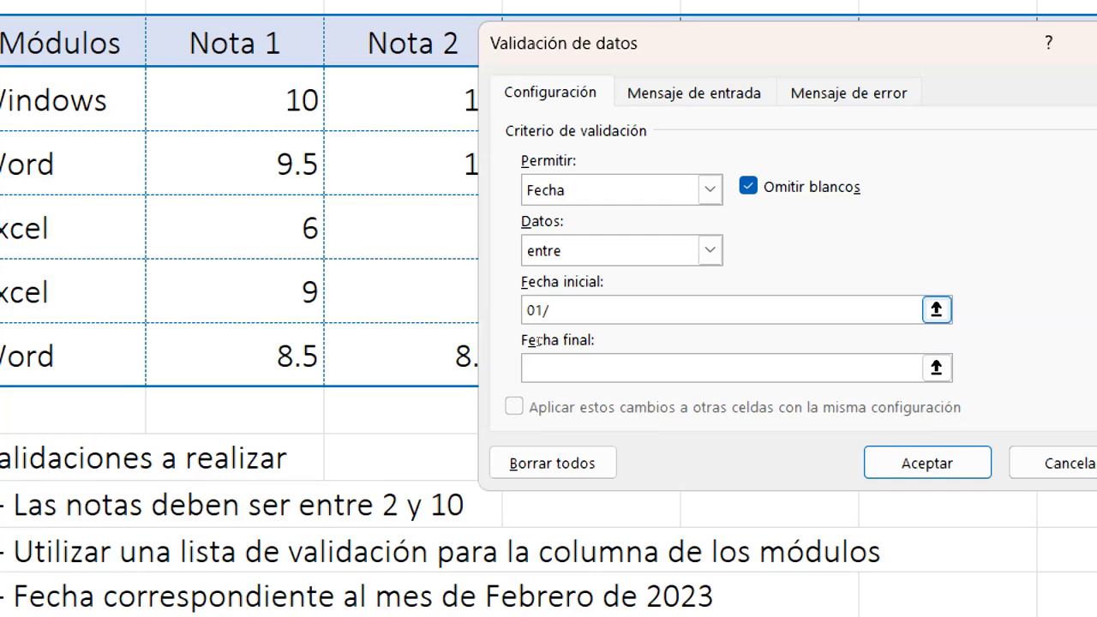
type("02")
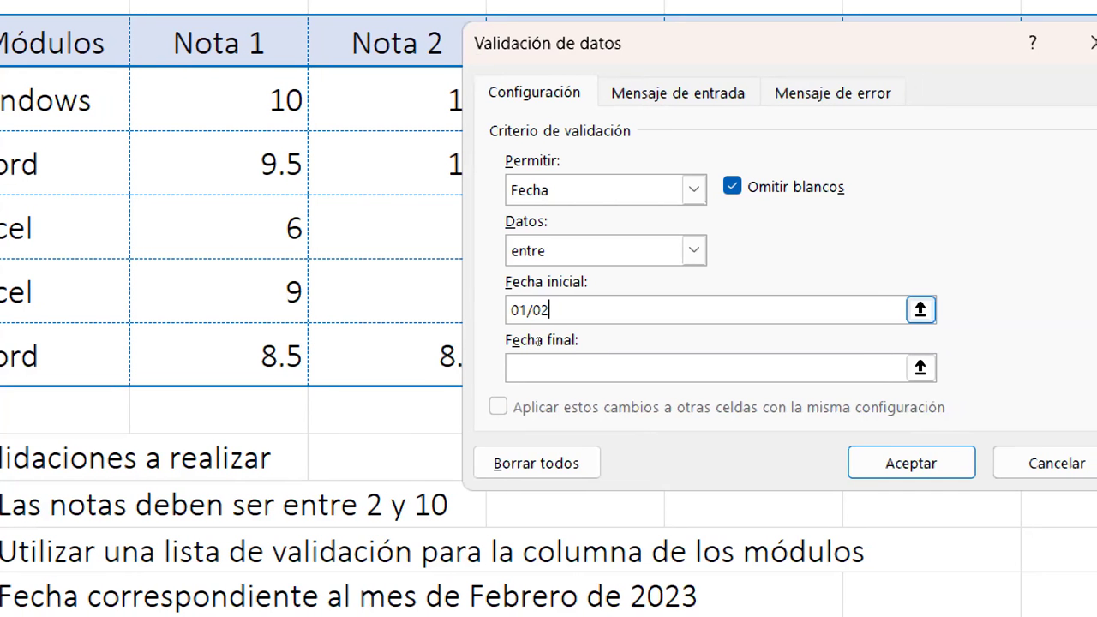
type("/2")
type("02")
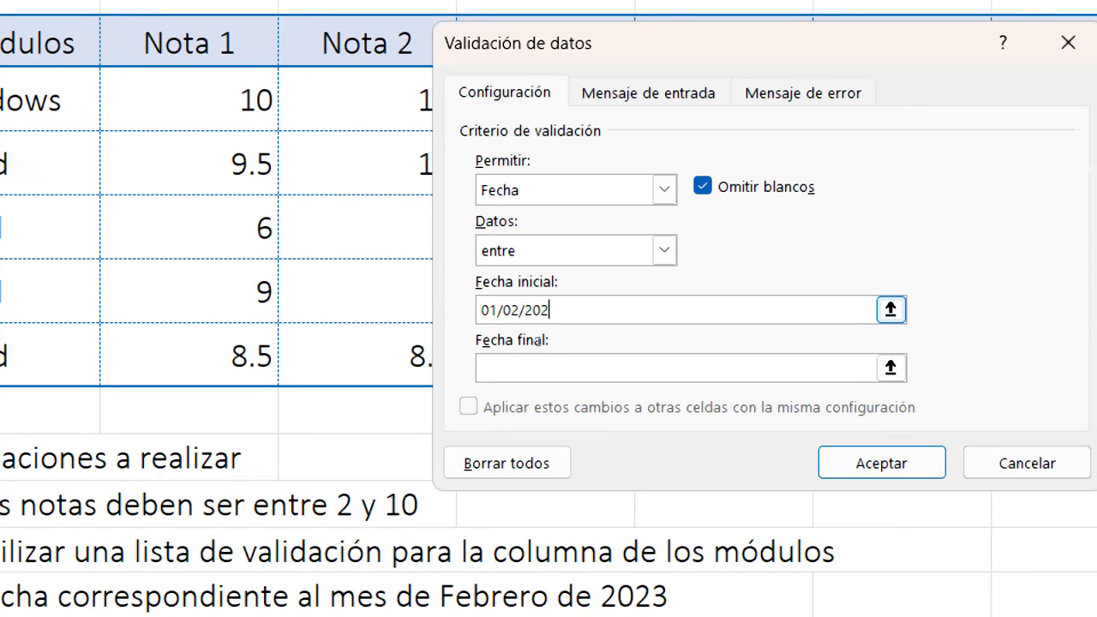
type("3")
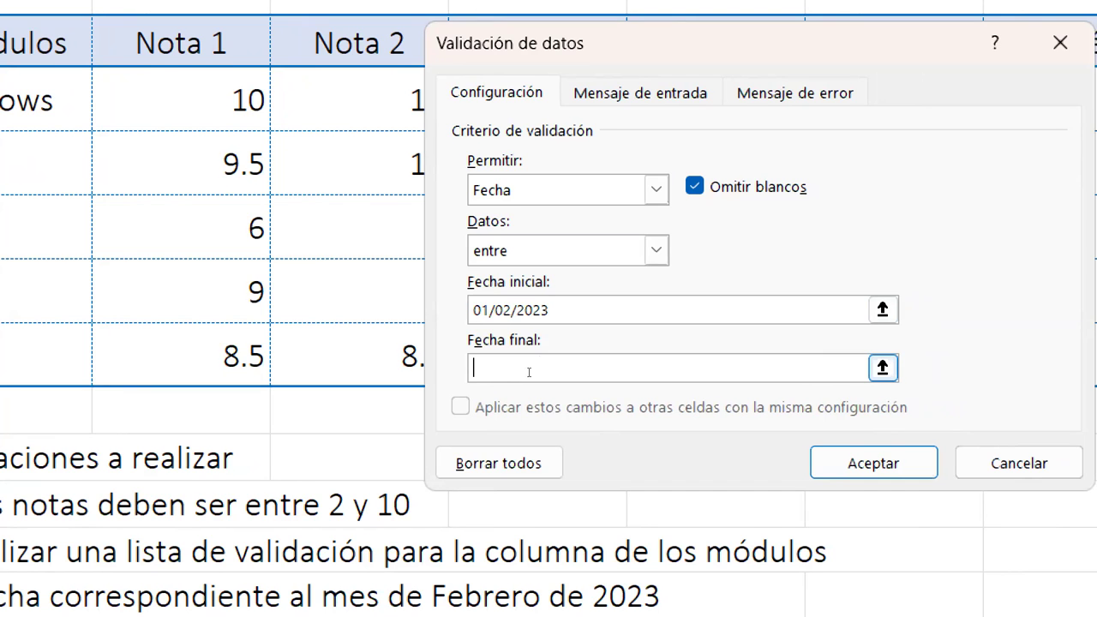
type("28/")
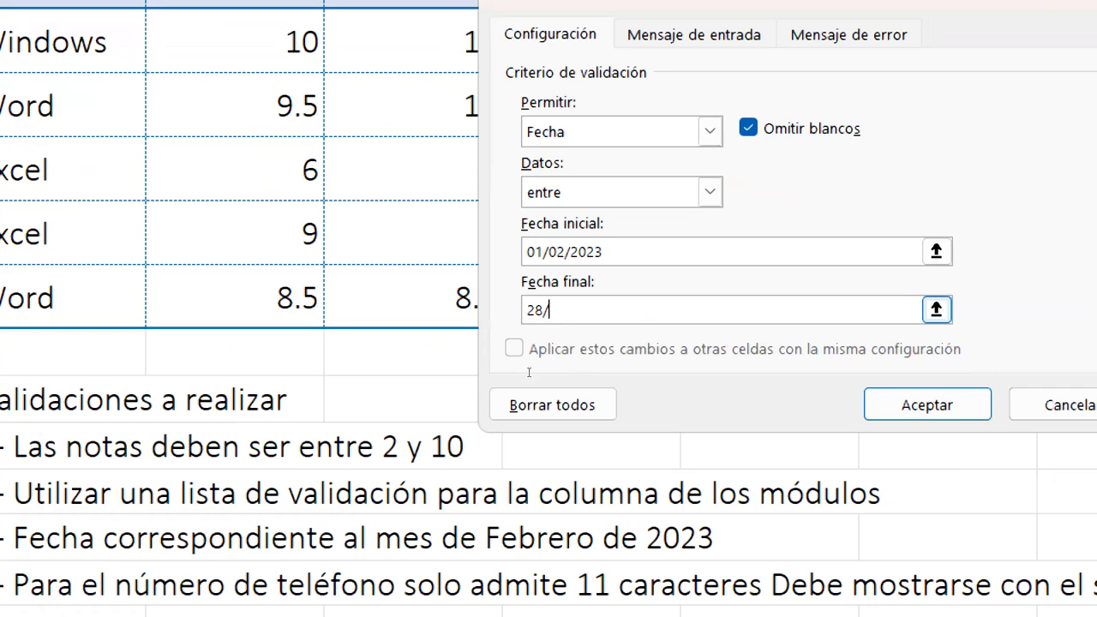
type("02/2023")
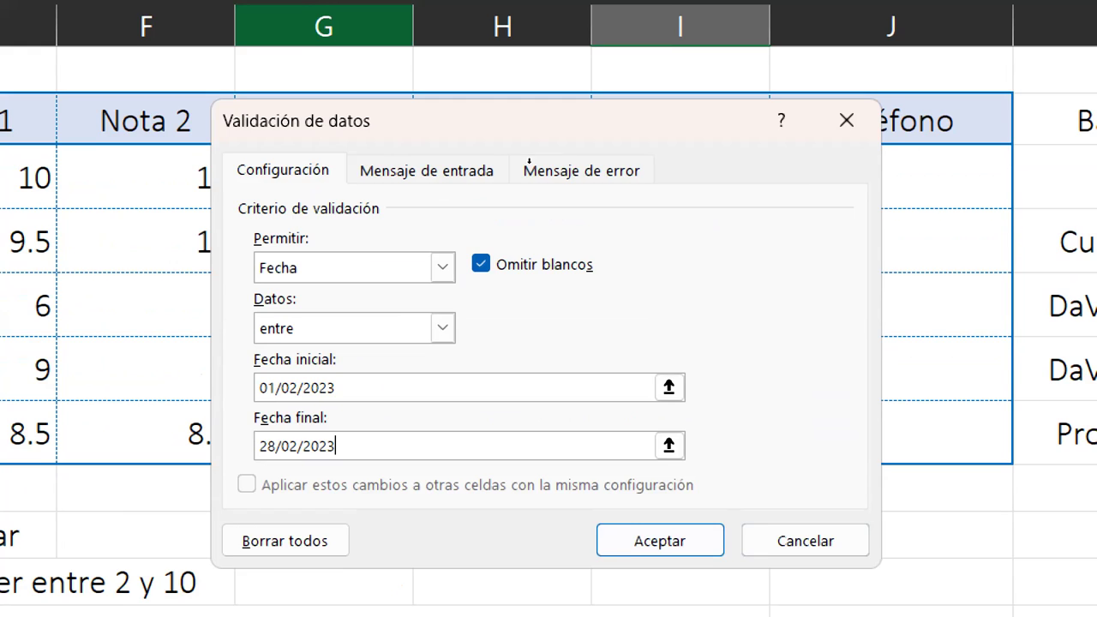
Step: Add input message 'Fechas validas': 'La fechas deben corresponder al mes de Febrero de 2023'
key("ctrl+Tab")
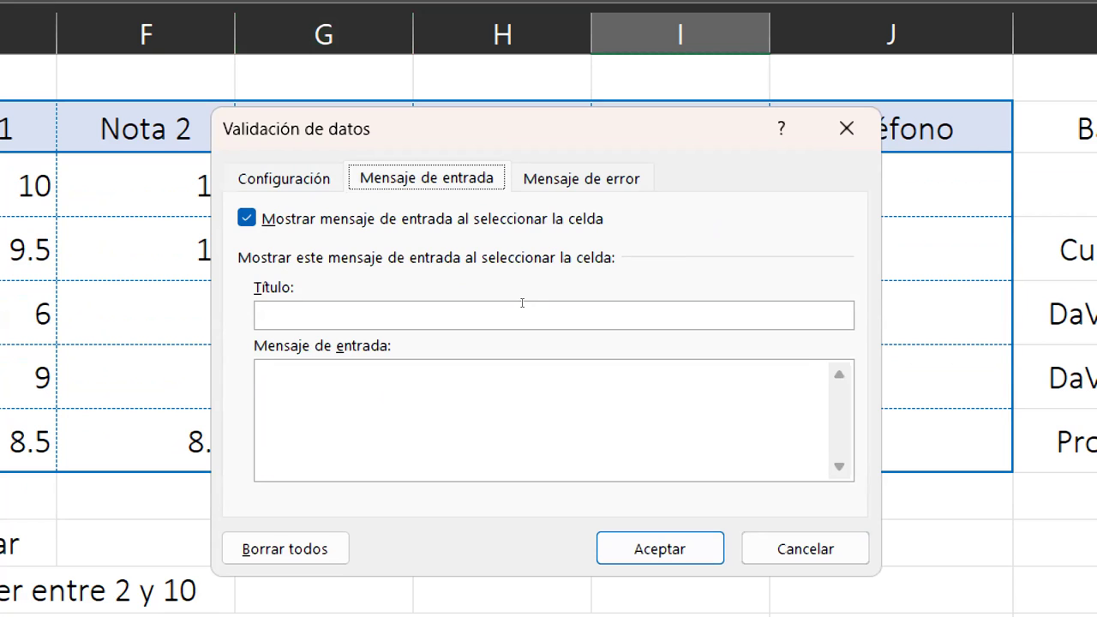
left_click(520, 311)
type("Fech")
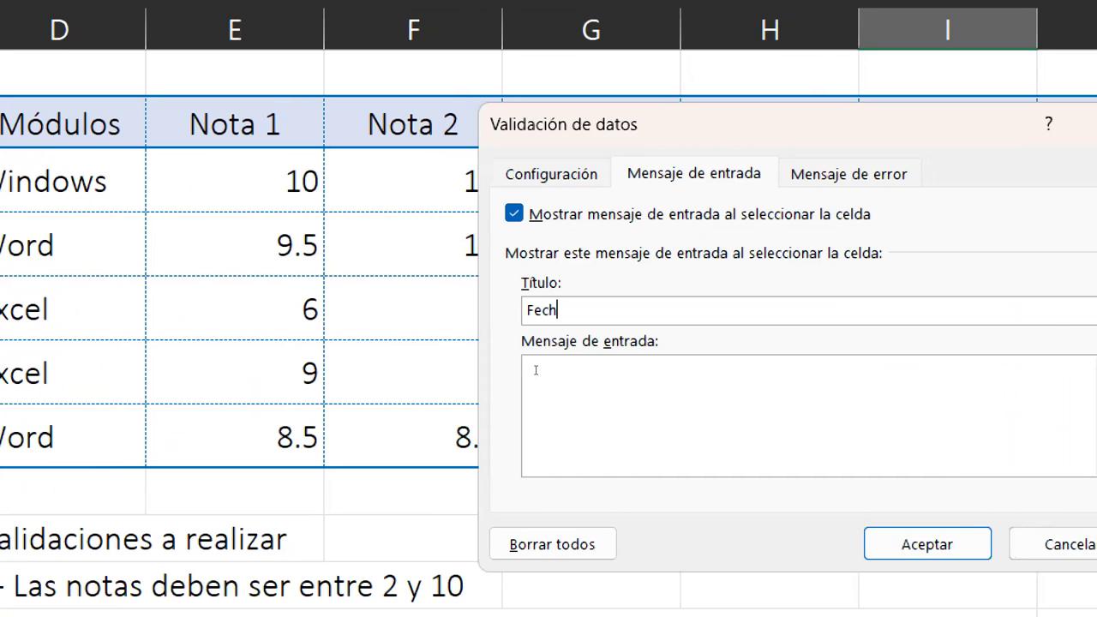
type("as vali")
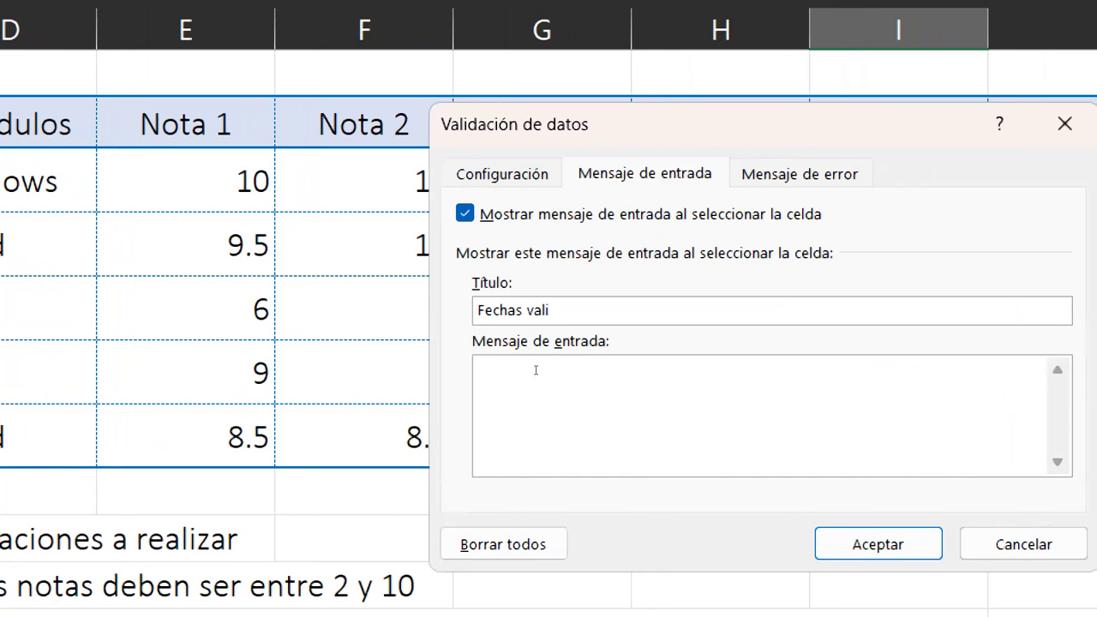
type("da")
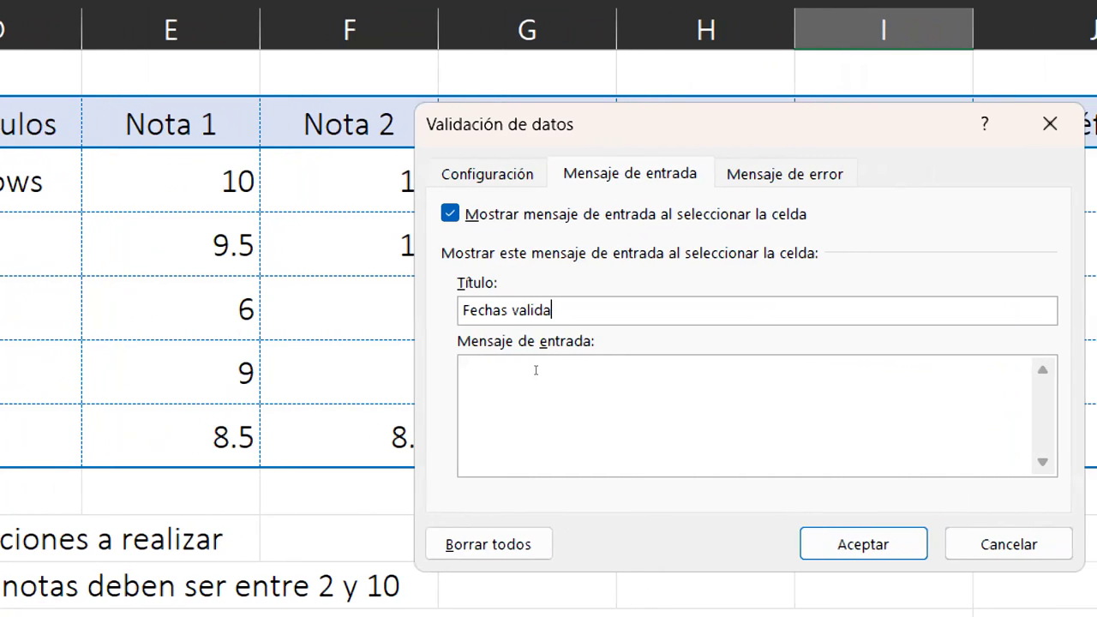
type("s")
left_click(535, 374)
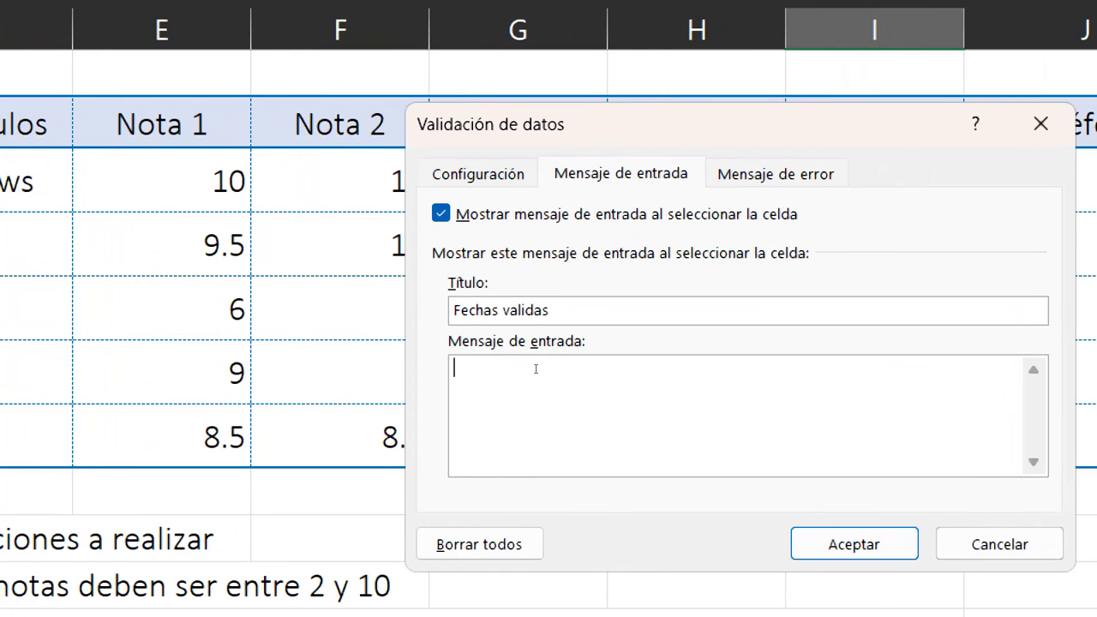
type("La")
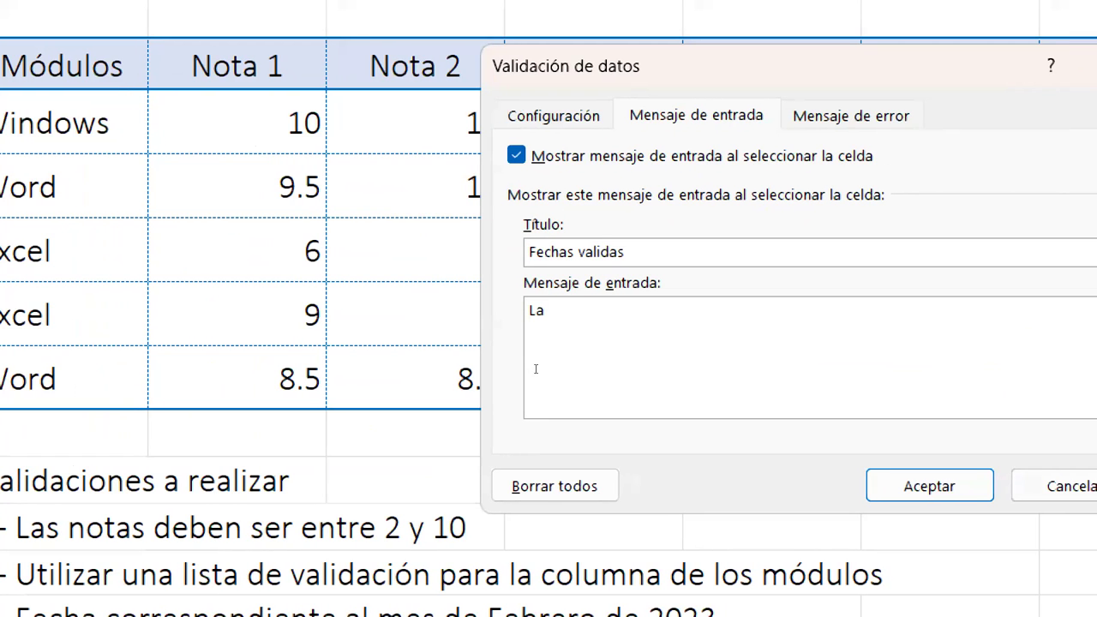
type(" fechas d")
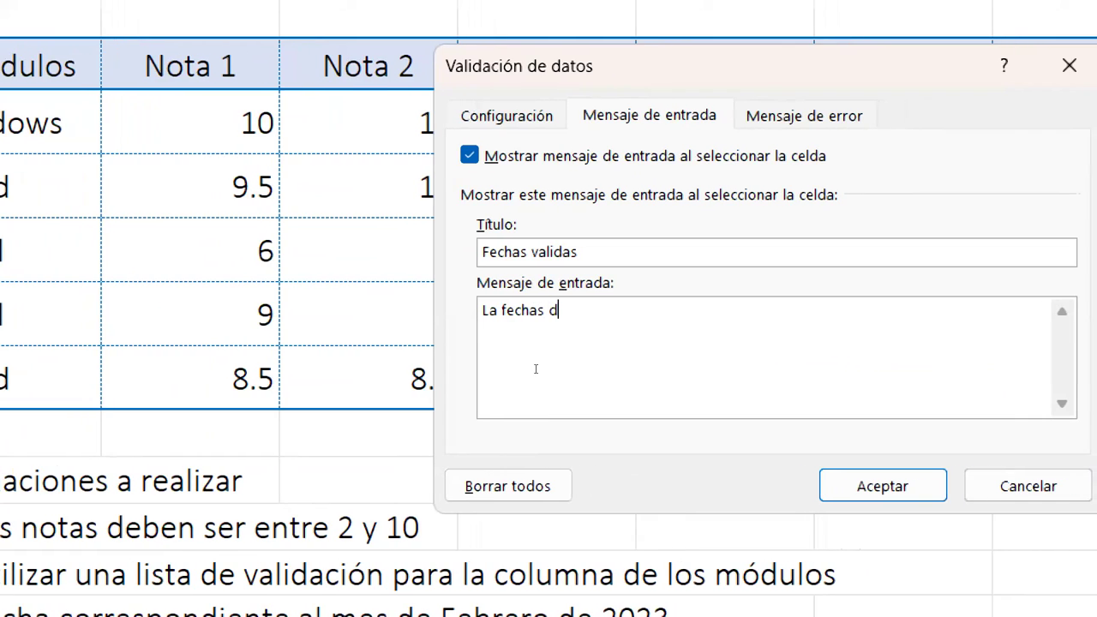
type("eben corres")
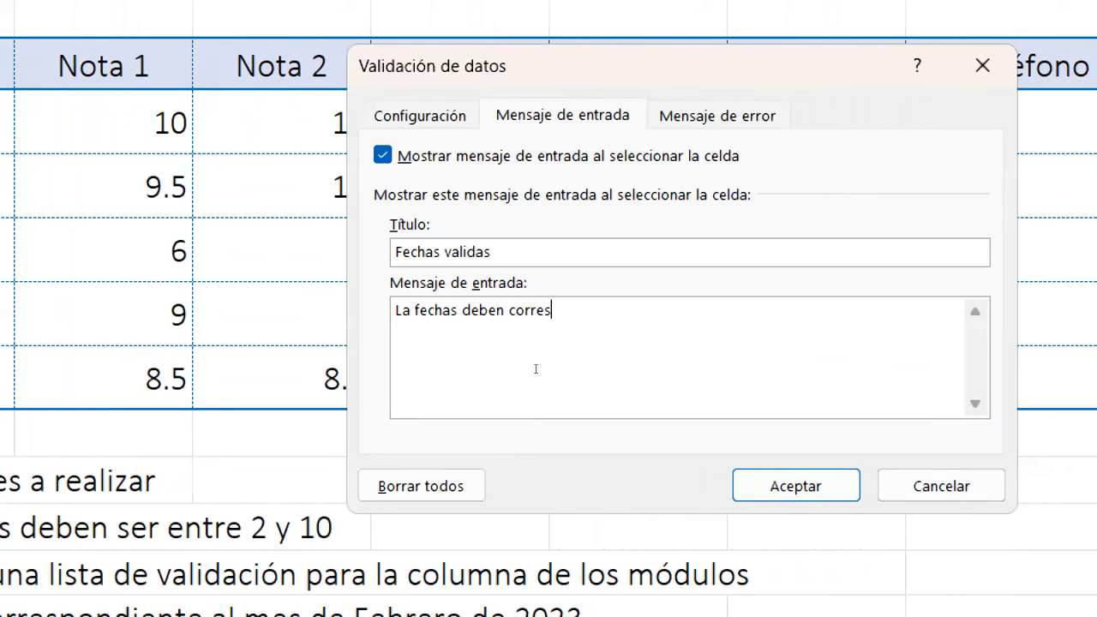
type("ponder al m")
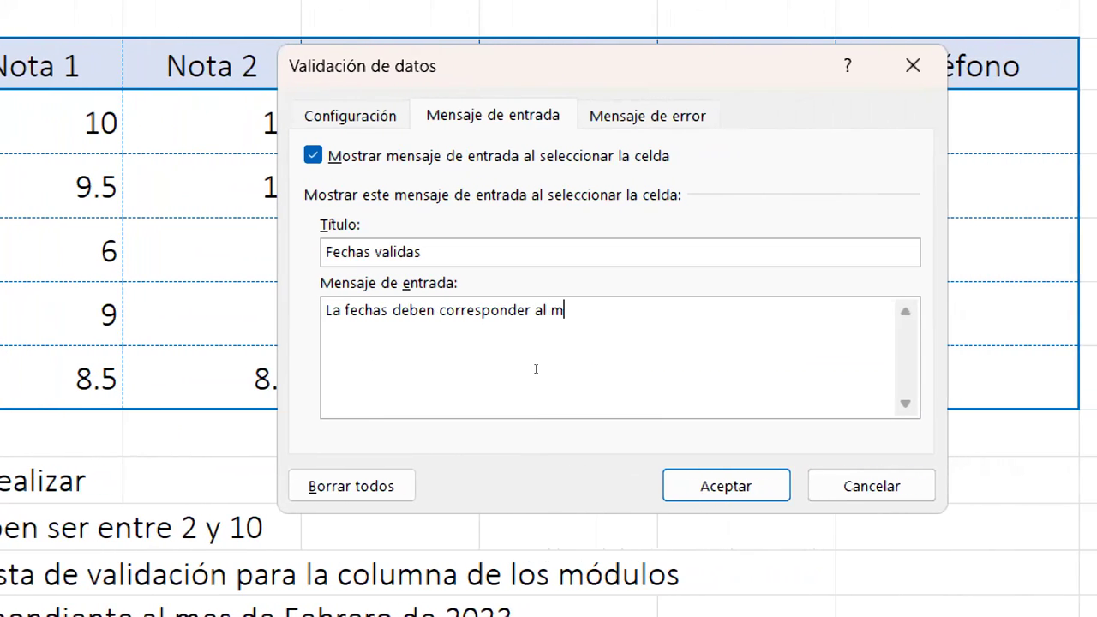
type("es de Febre")
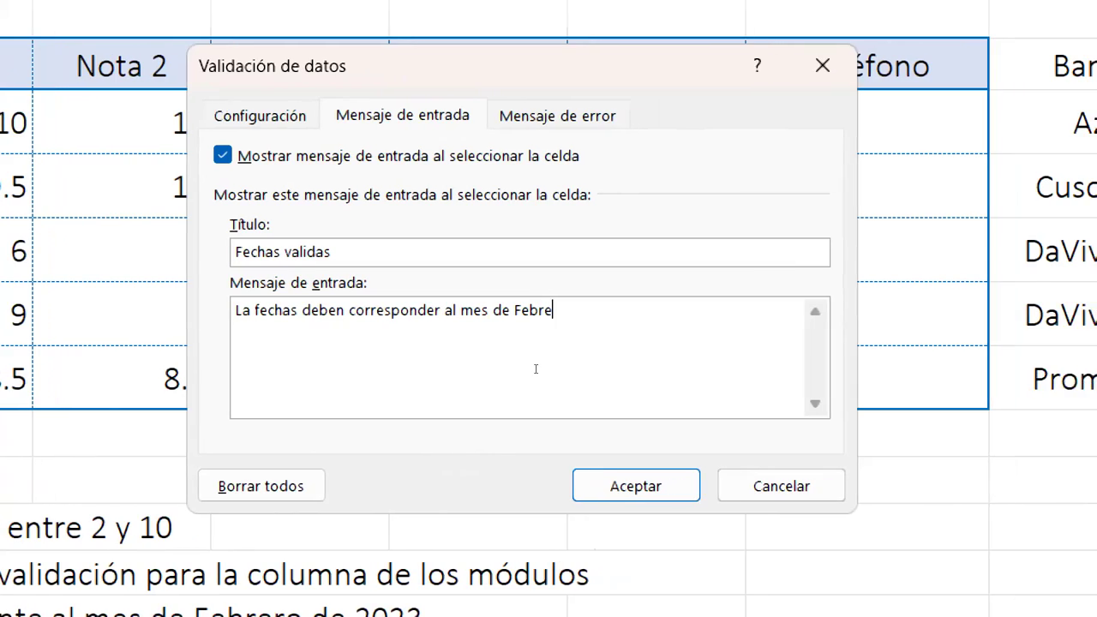
type("ro de 202")
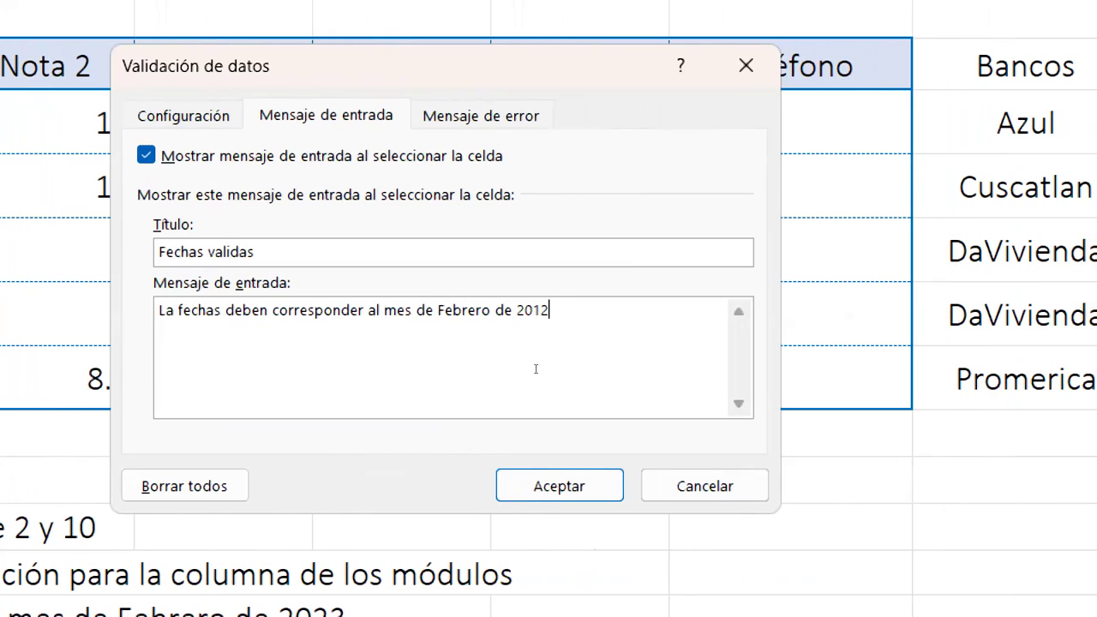
type("3")
Step: Add error alert 'Fecha incorrecta' with the February 2023 reminder and apply the validation
key("ctrl+Tab")
key("Tab")
key("Tab")
key("Tab")
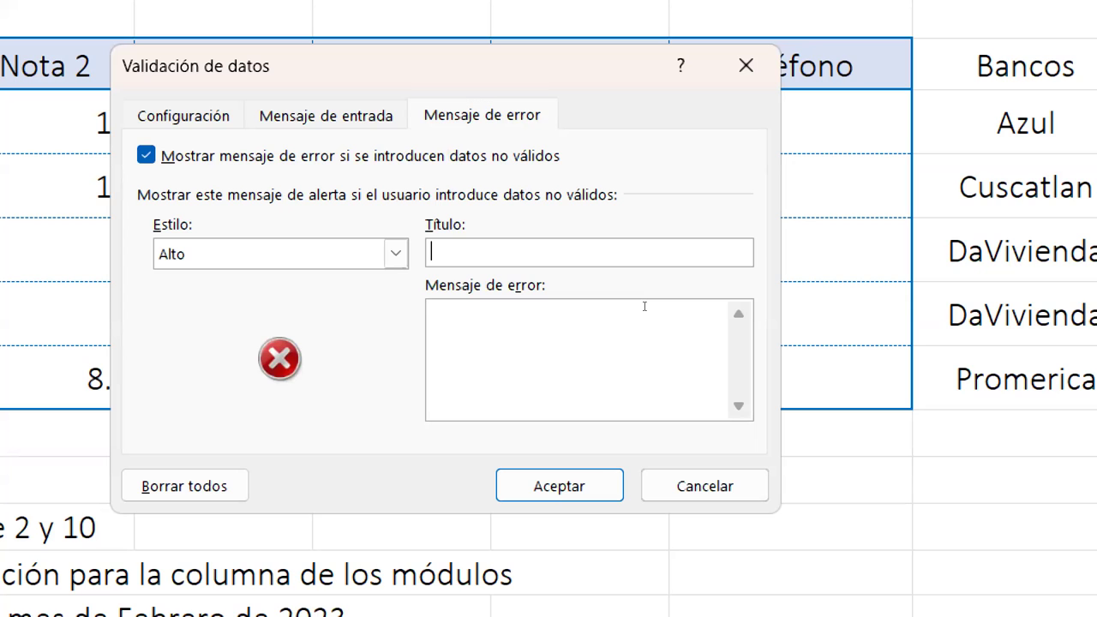
type("Fec")
type("ha ")
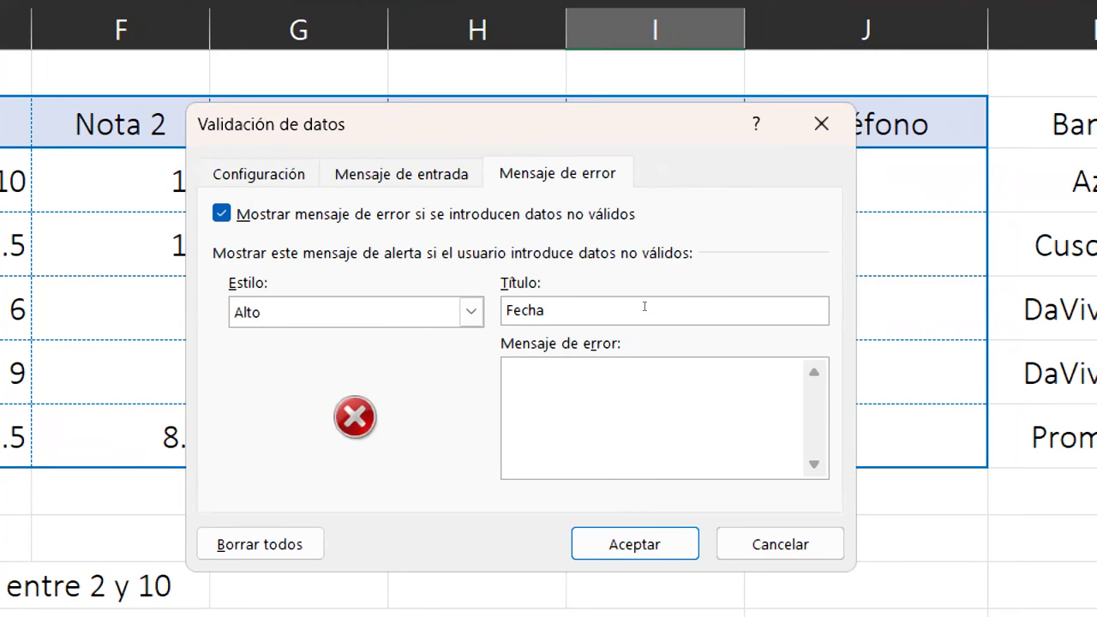
type("inc")
type("orre")
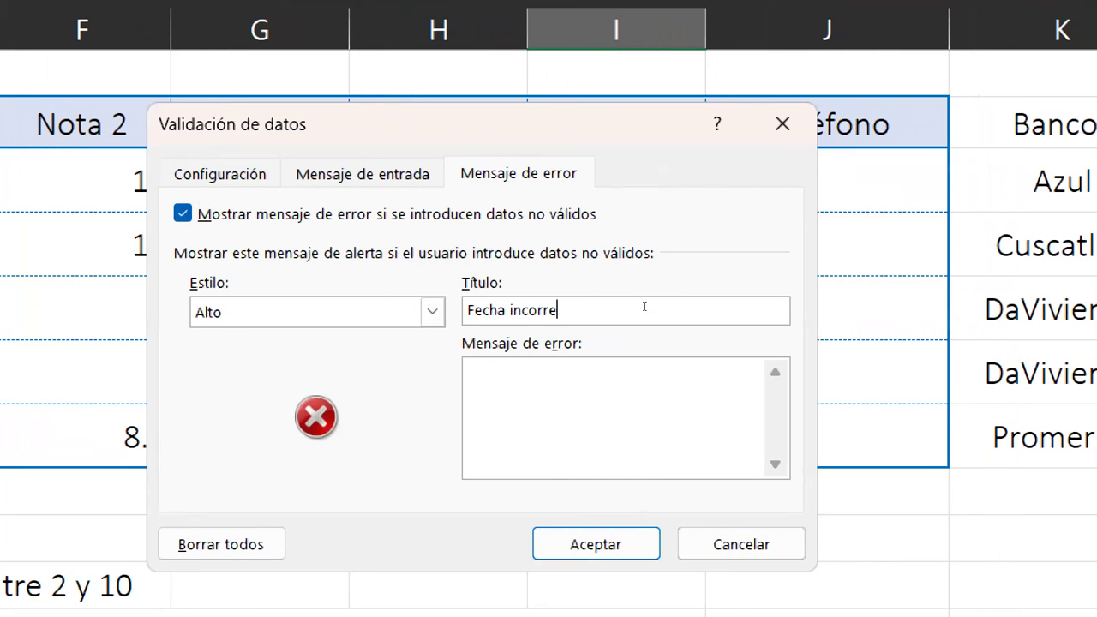
type("cta")
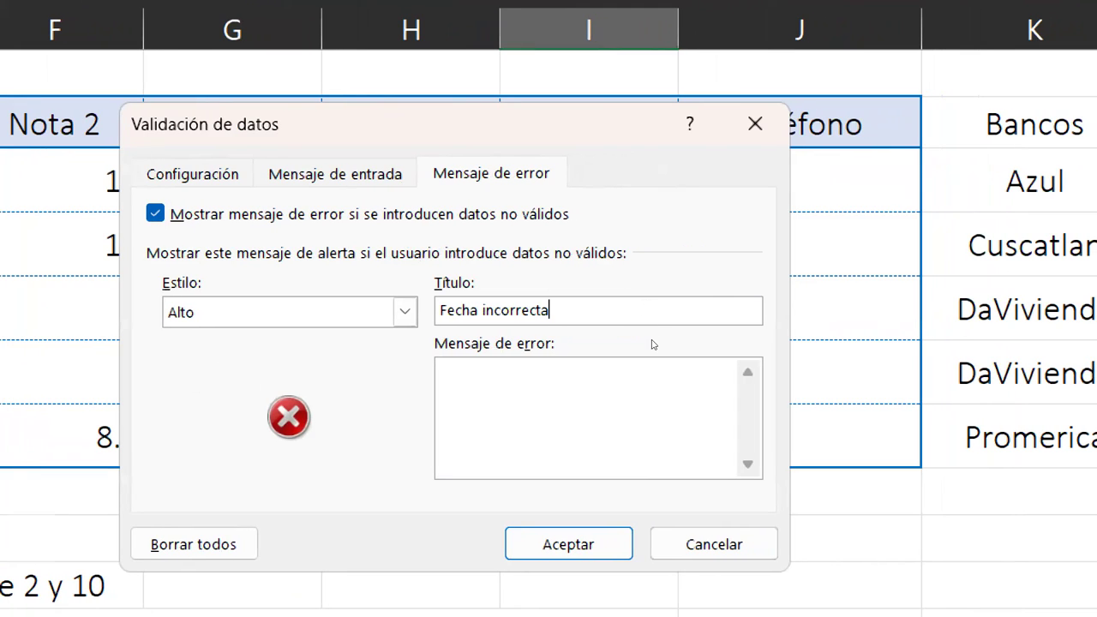
key("Tab")
type("Rec")
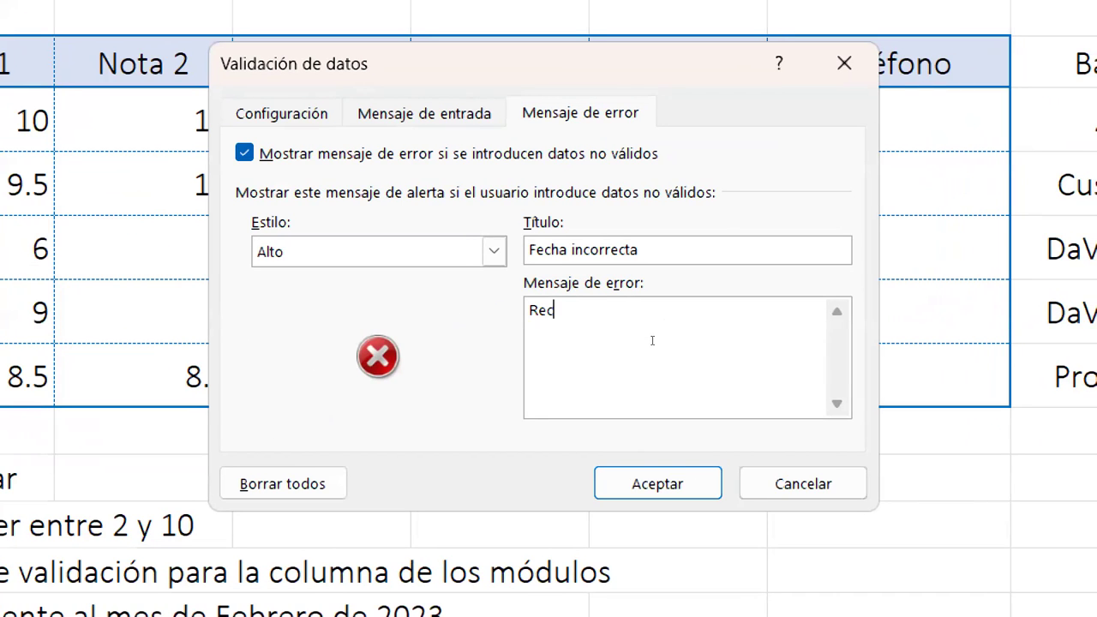
type("uerde que est")
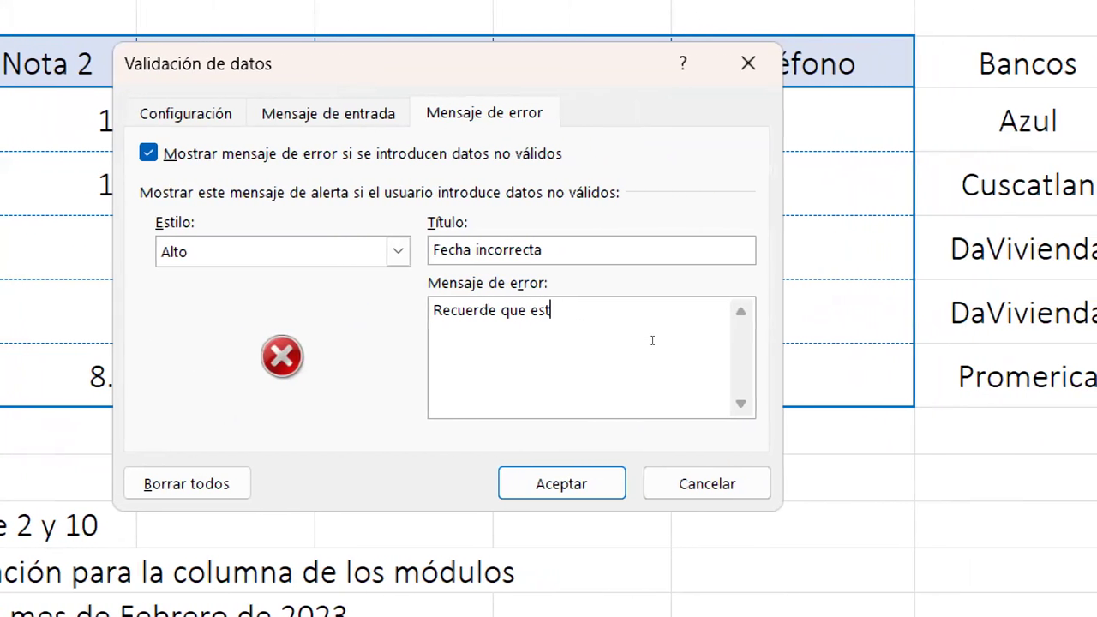
type("aos")
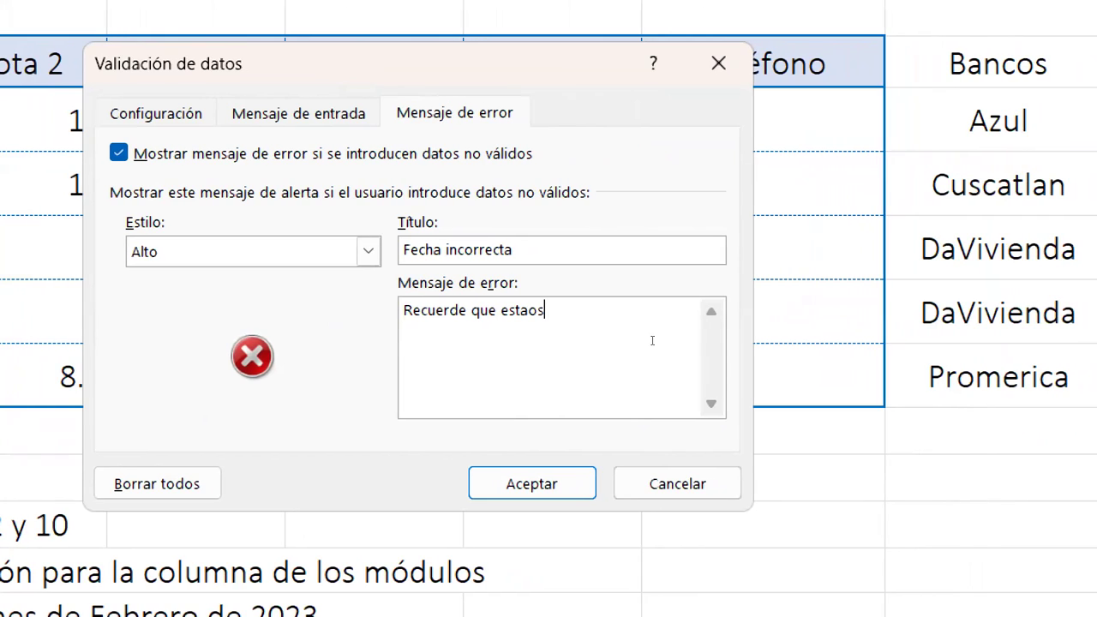
key("BackSpace")
key("BackSpace")
type("nmos")
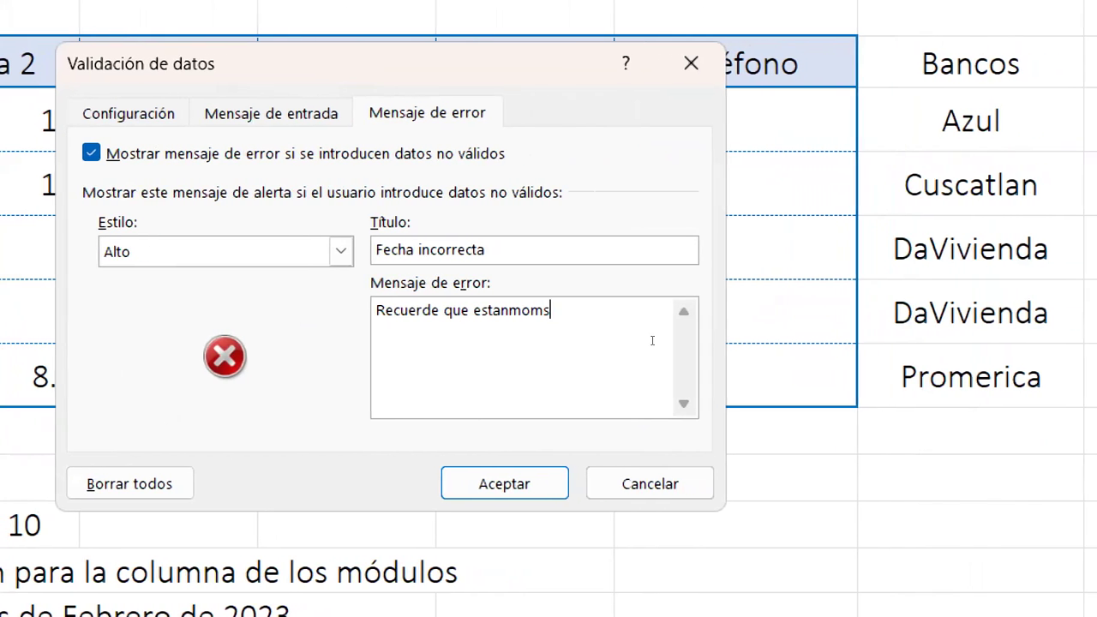
key("BackSpace")
key("BackSpace")
key("BackSpace")
key("BackSpace")
type("s tr")
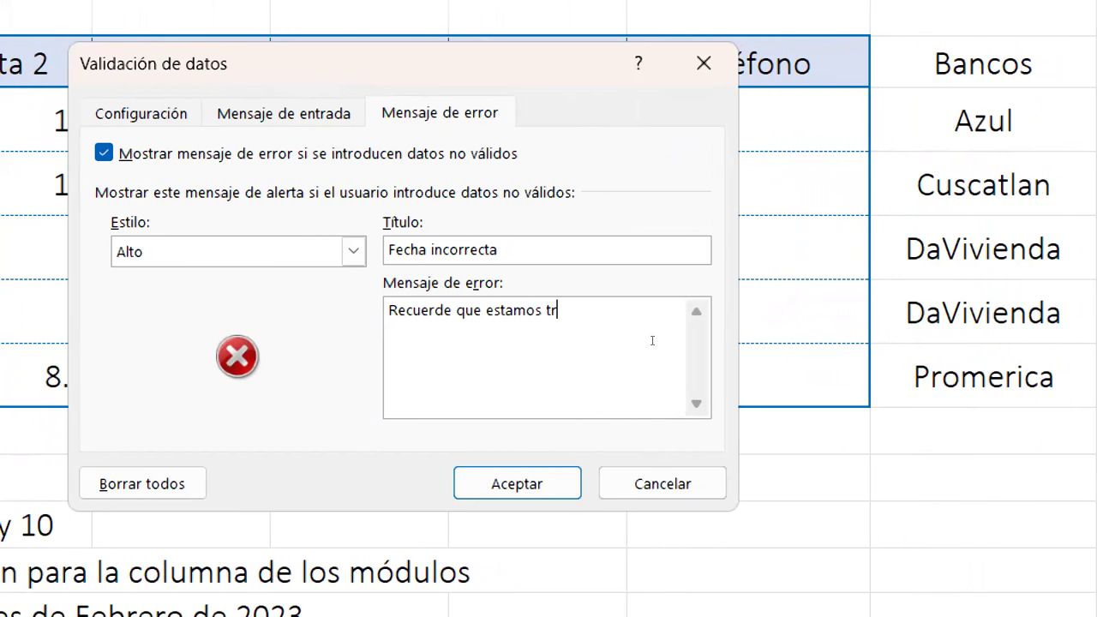
type("abajando con la")
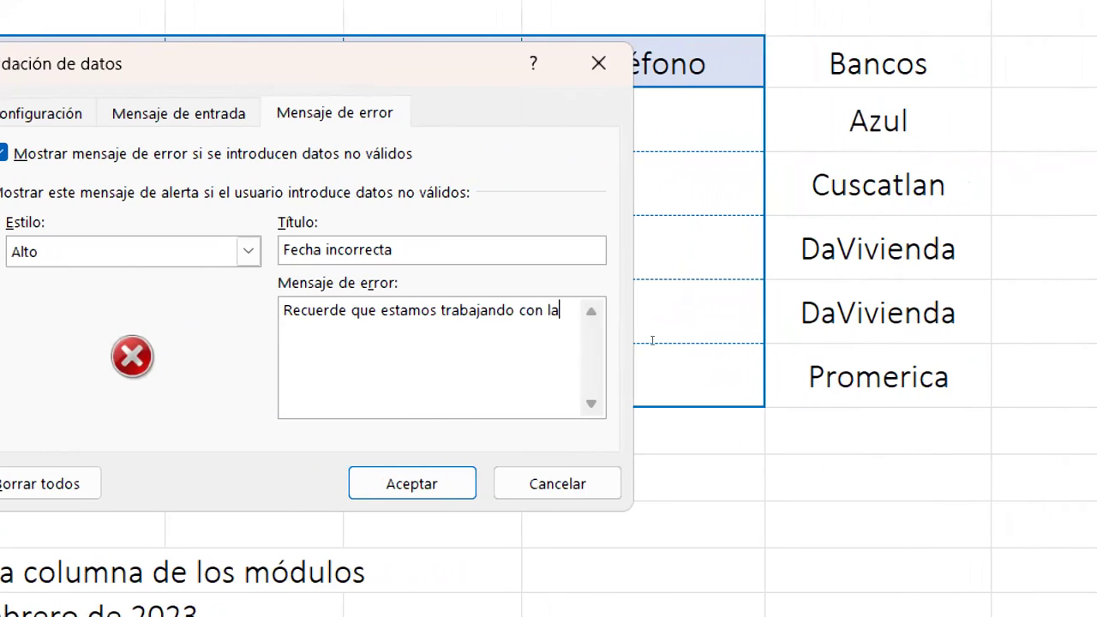
type("s de")
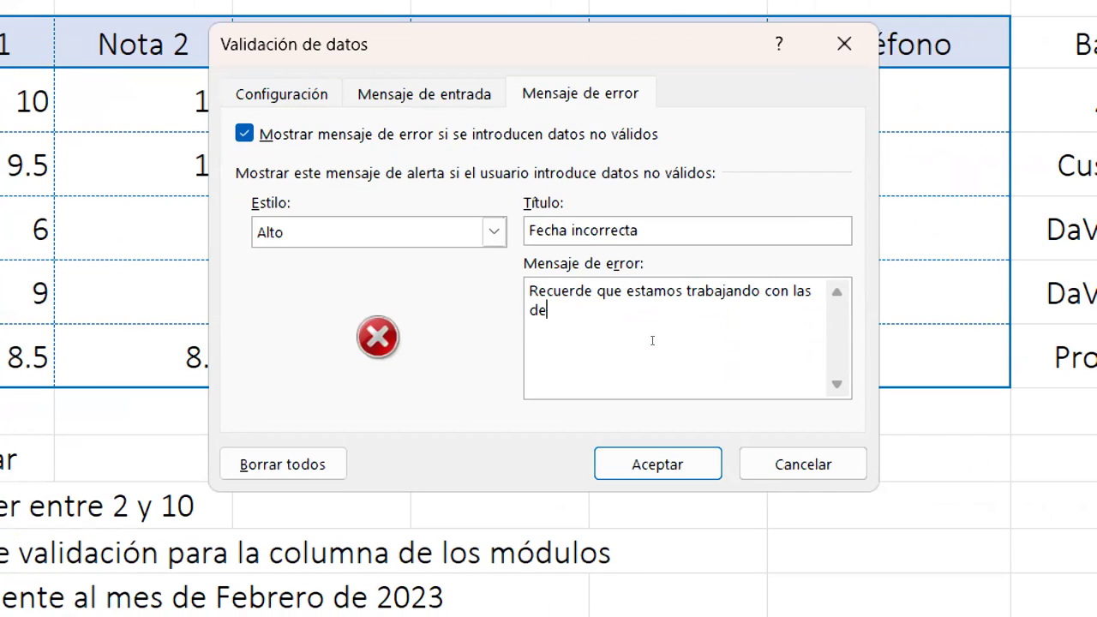
key("BackSpace")
key("BackSpace")
type("f")
type("ech")
type("as del mes")
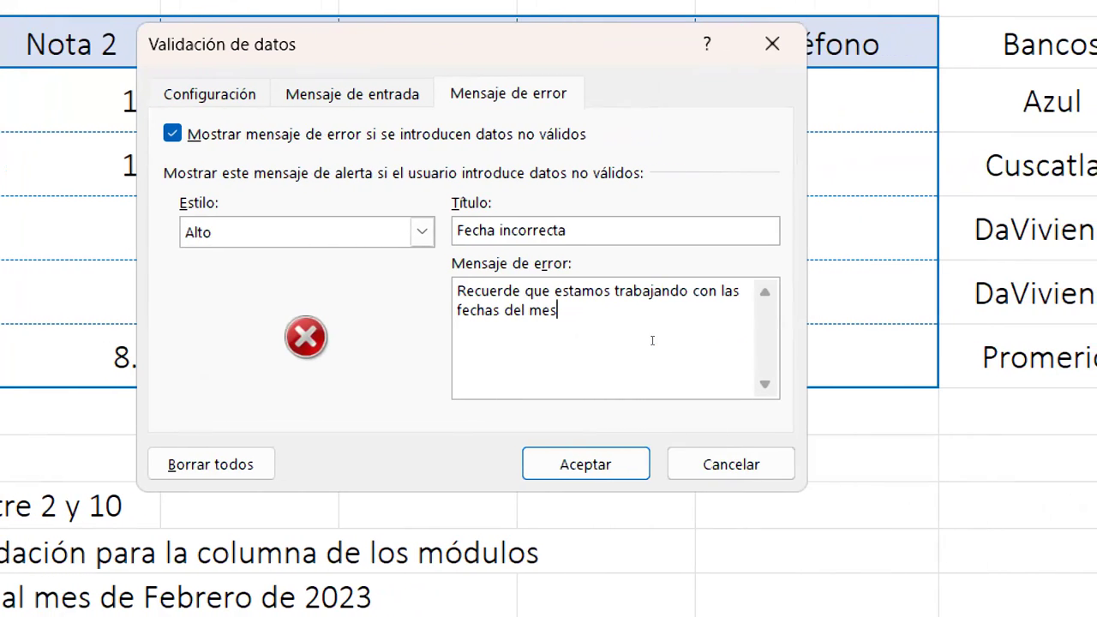
type(" de ")
type("febrero de")
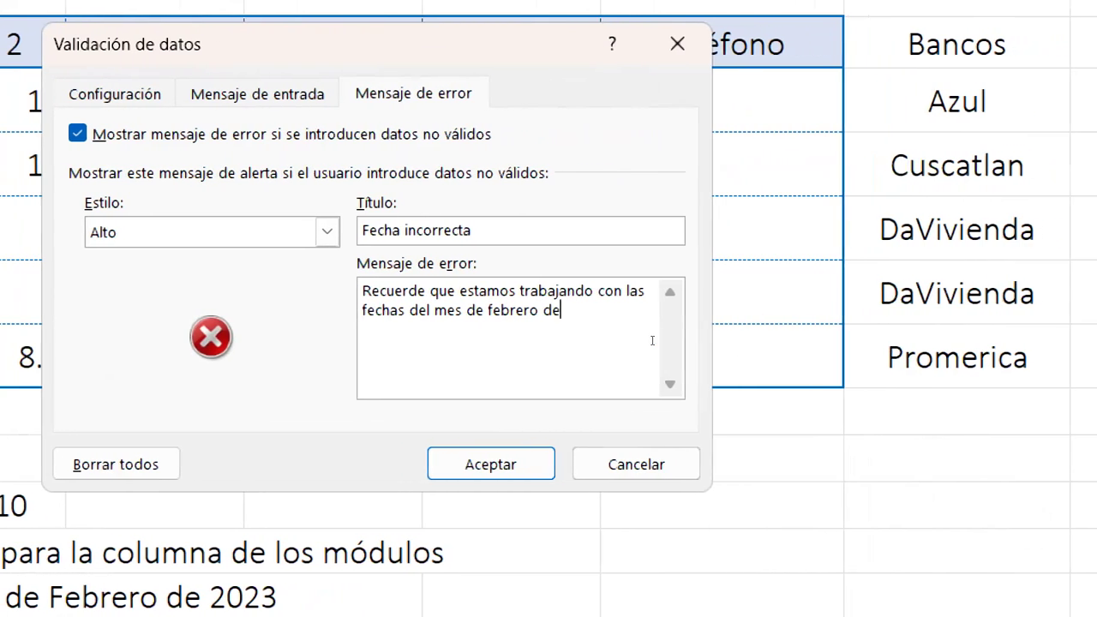
type(" 2")
type("023.")
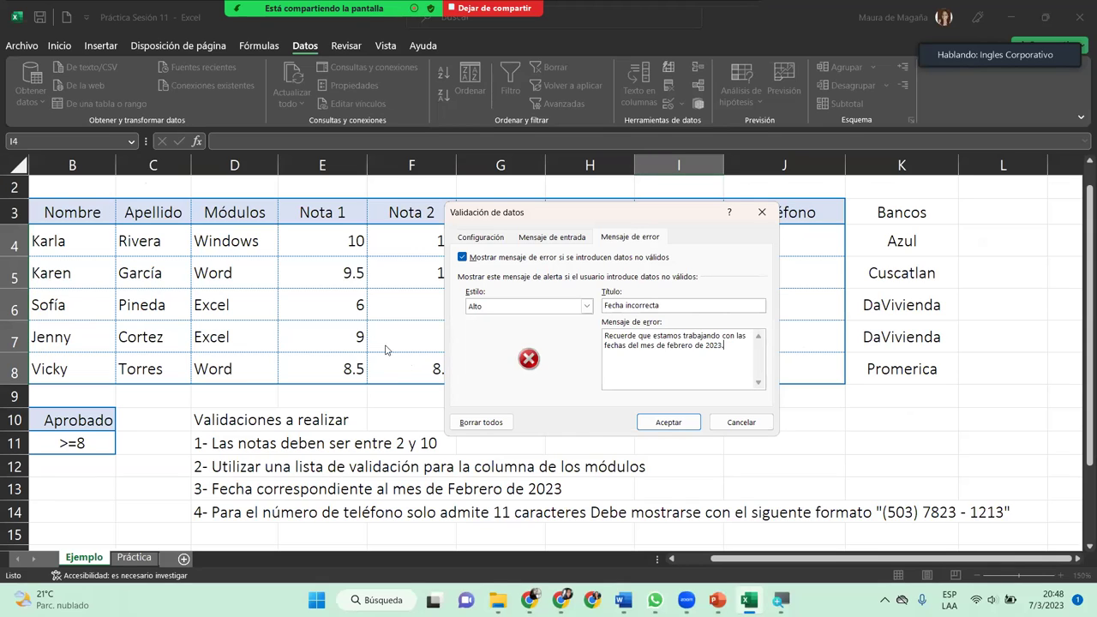
left_click(668, 423)
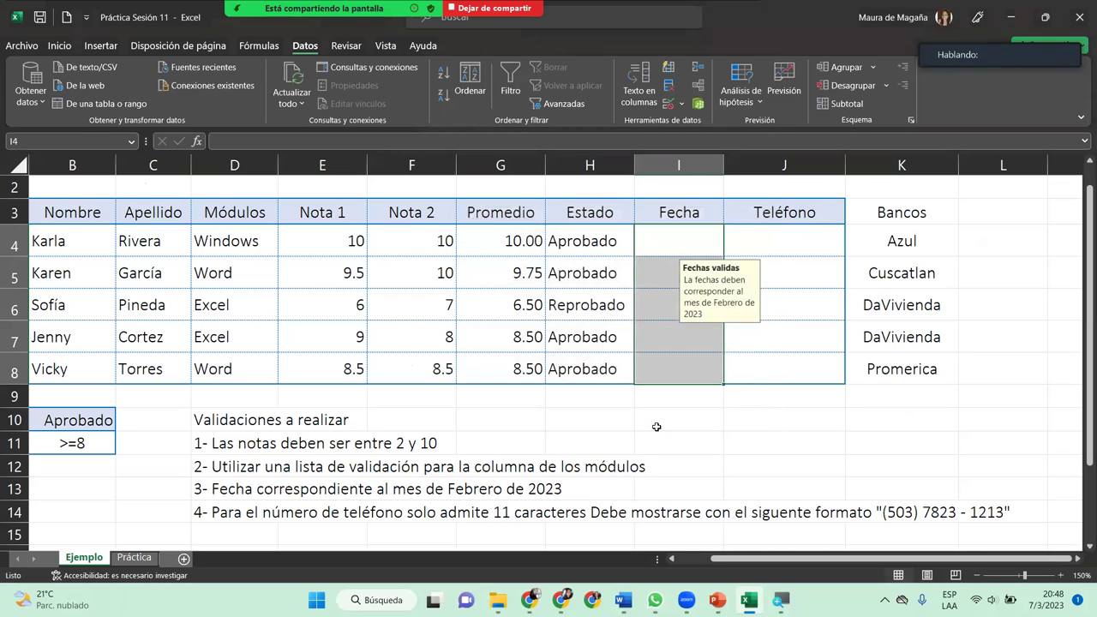
Step: Enter 05/02/2023 in I4, then 15/02/2023 in I5 after the 2012 date is rejected
left_click(705, 249)
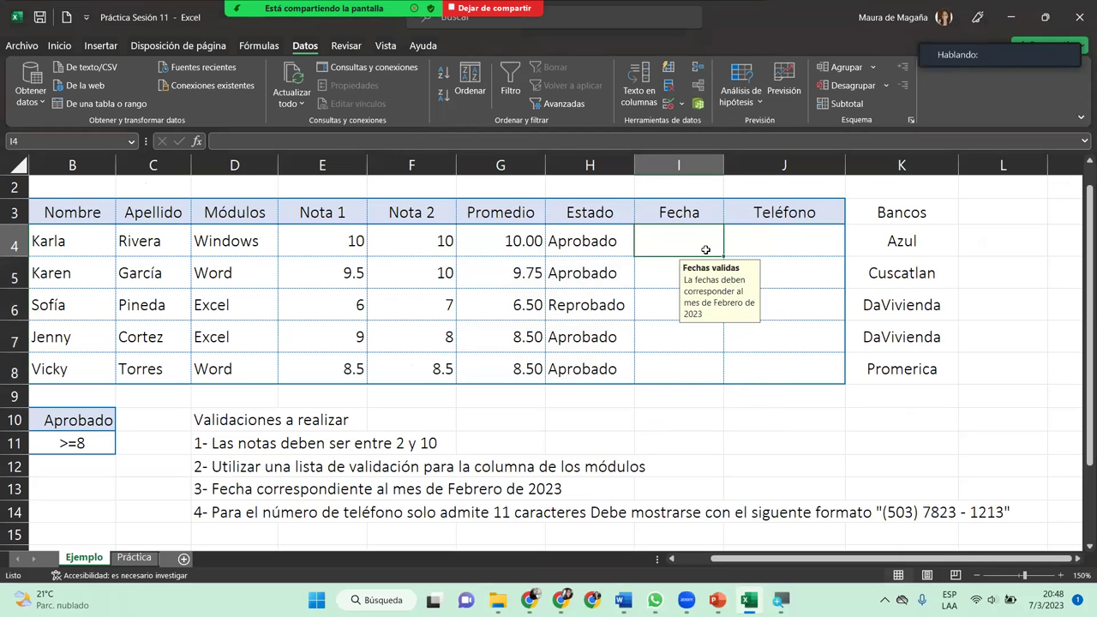
type("05")
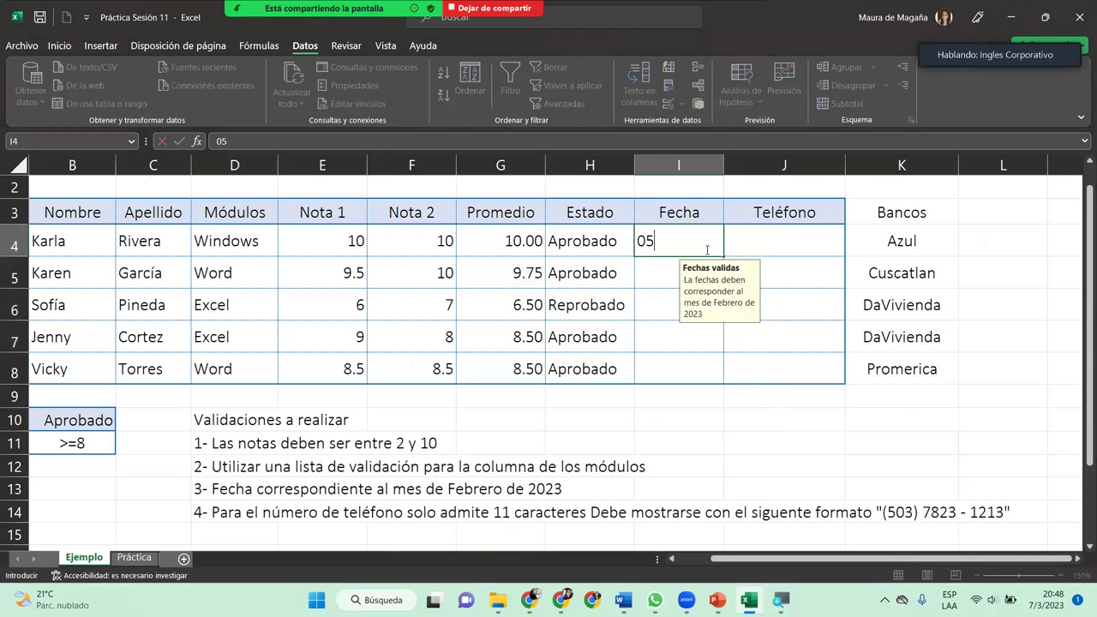
type("/02")
type("/2023")
key("Return")
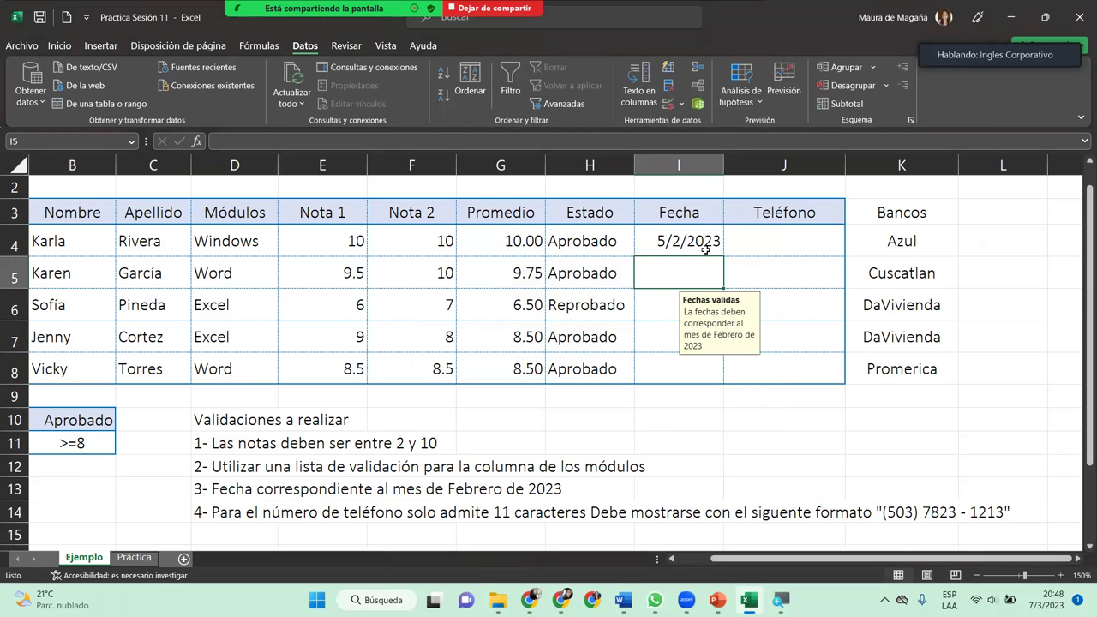
type("15")
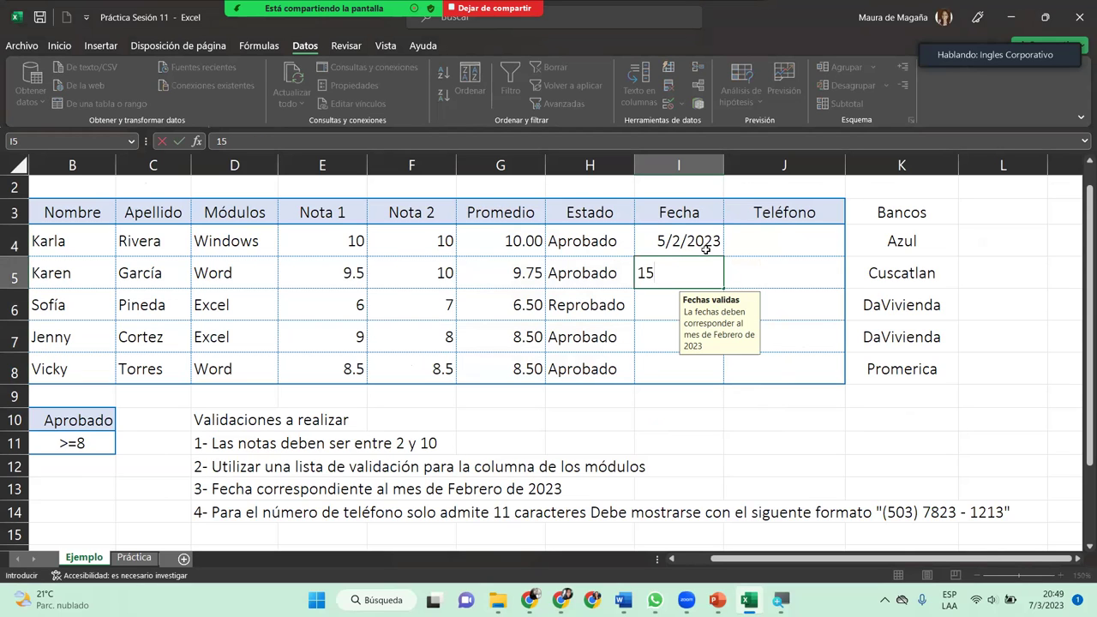
type("/02/2012")
key("Return")
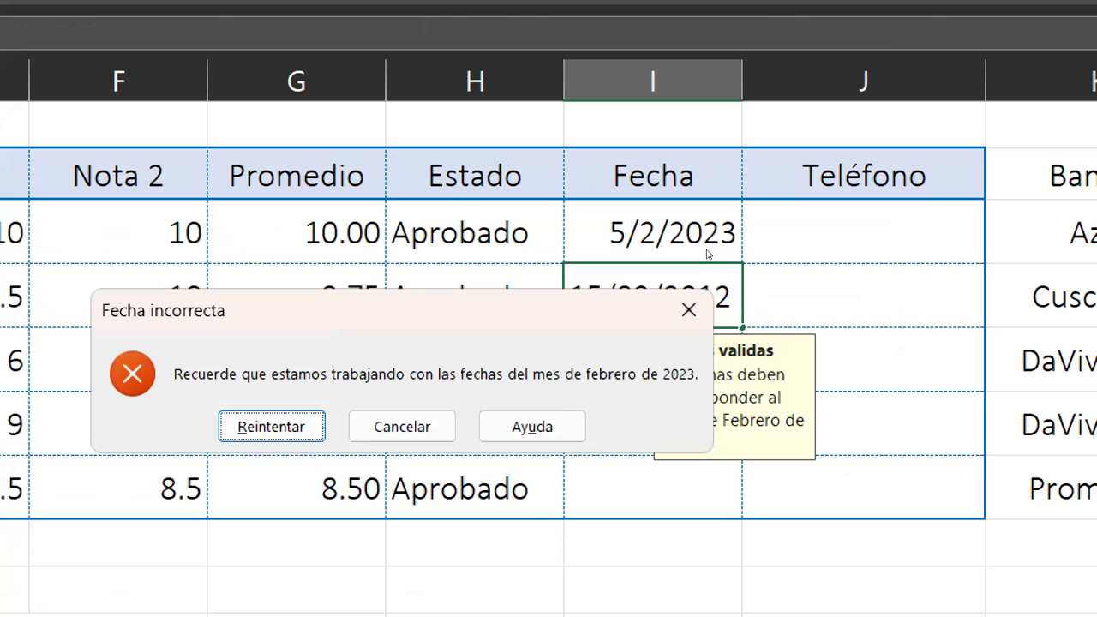
key("Tab")
key("Return")
type("15/")
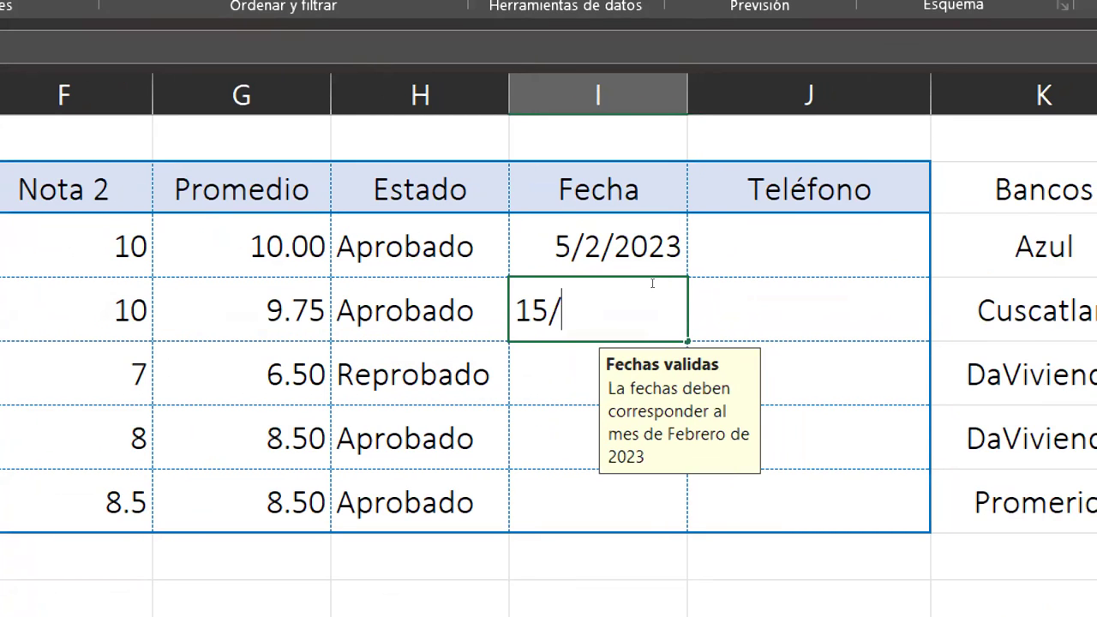
type("02")
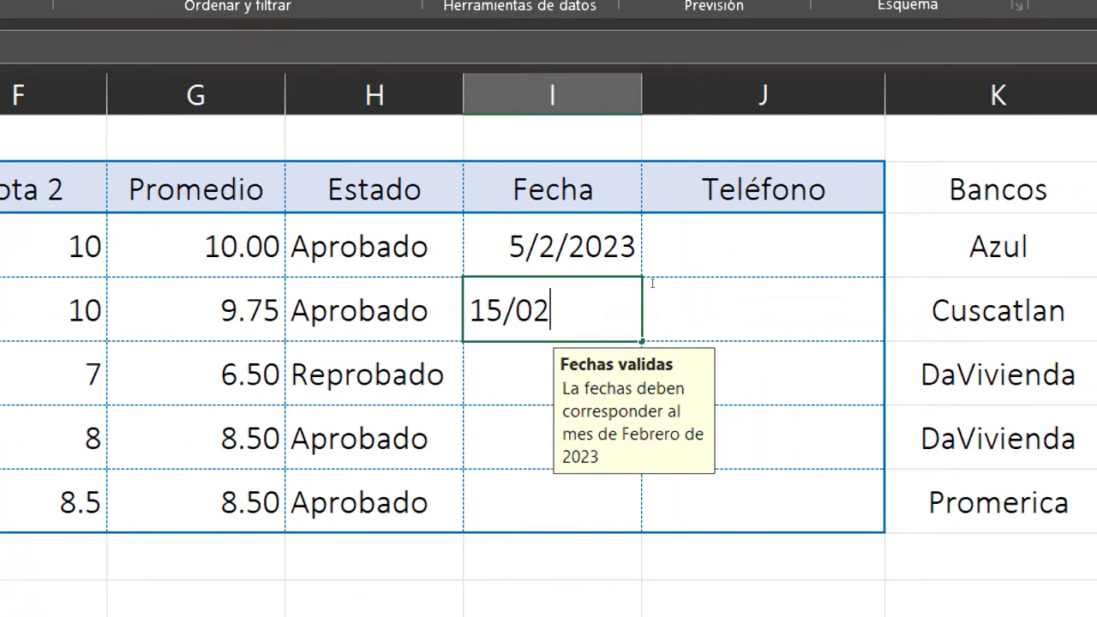
type("2023")
key("Return")
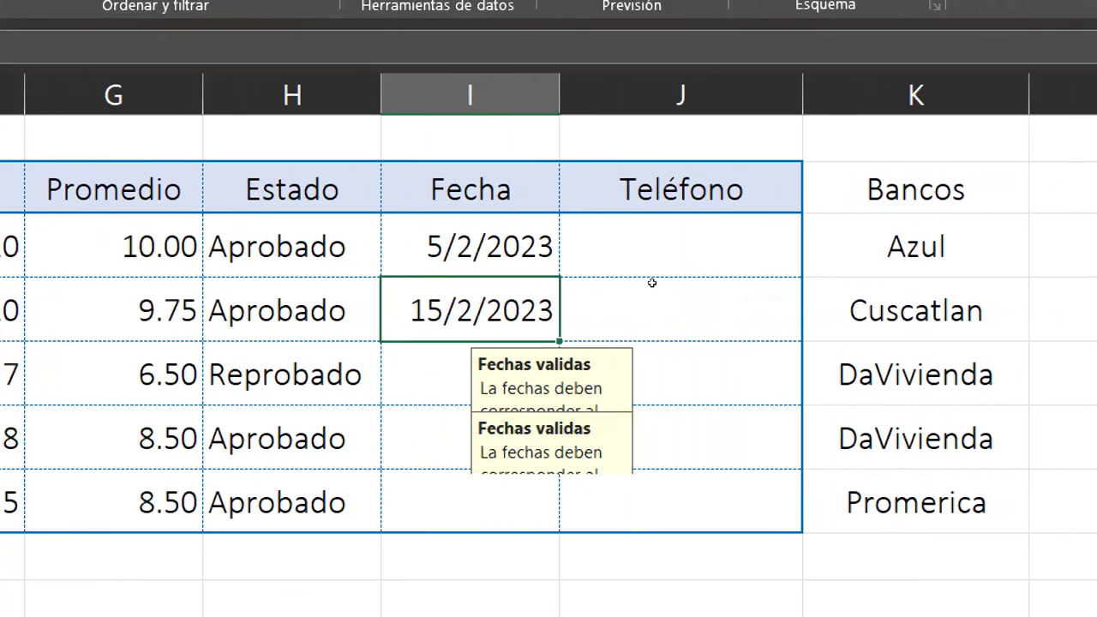
Step: Clear the rejected 29/02/2023, then enter 18/02/2023, 28/02/2023 and 01/02/2023
type("29/02/2")
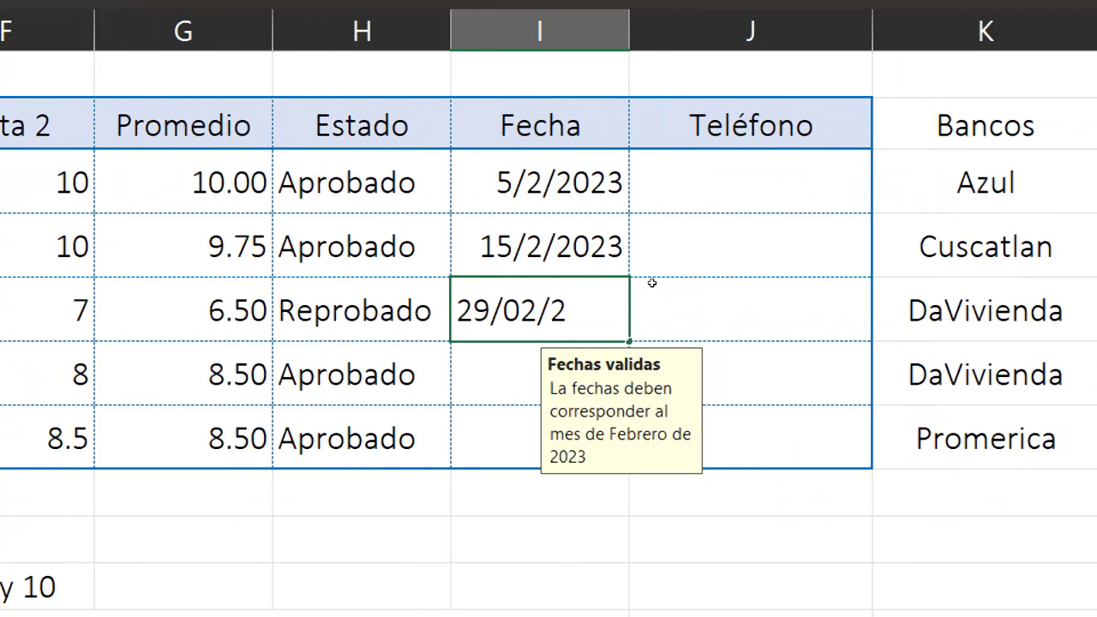
type("023")
key("Return")
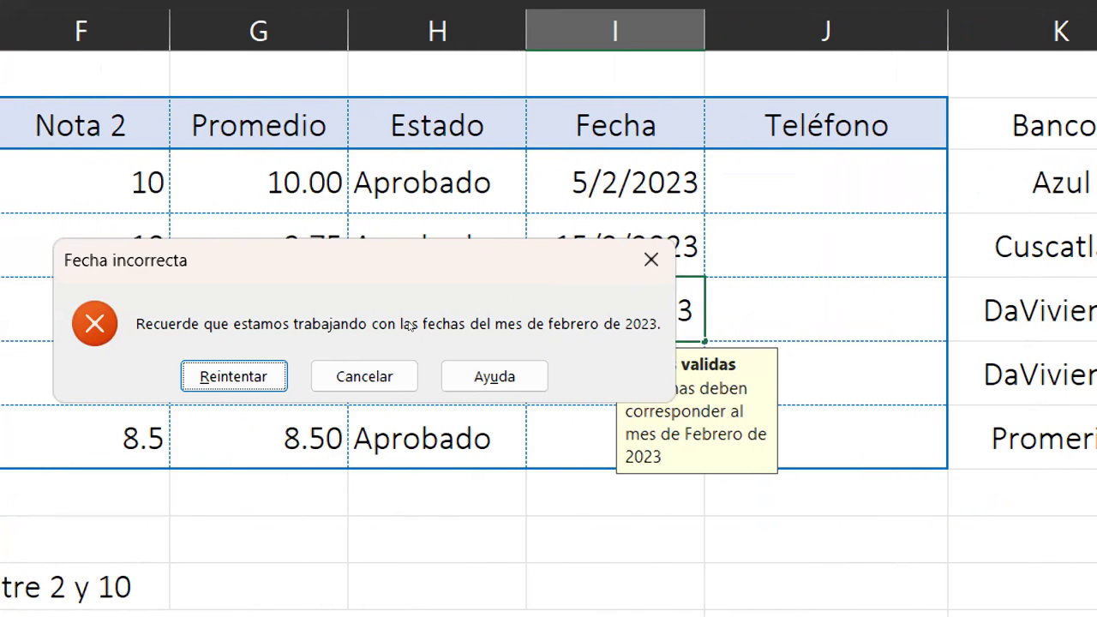
key("Return")
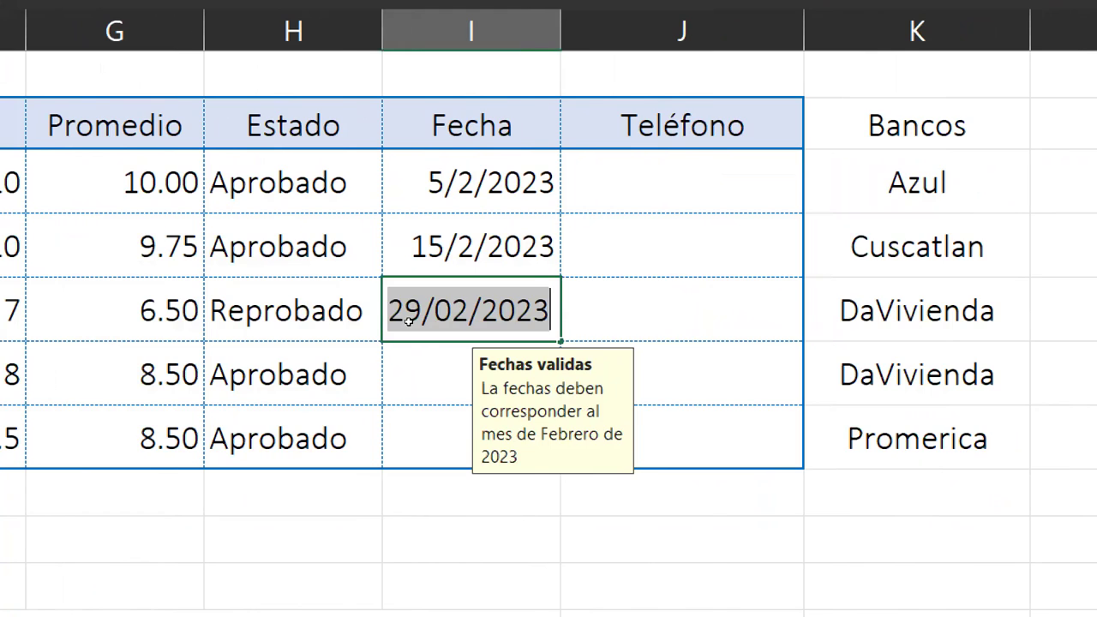
key("Delete")
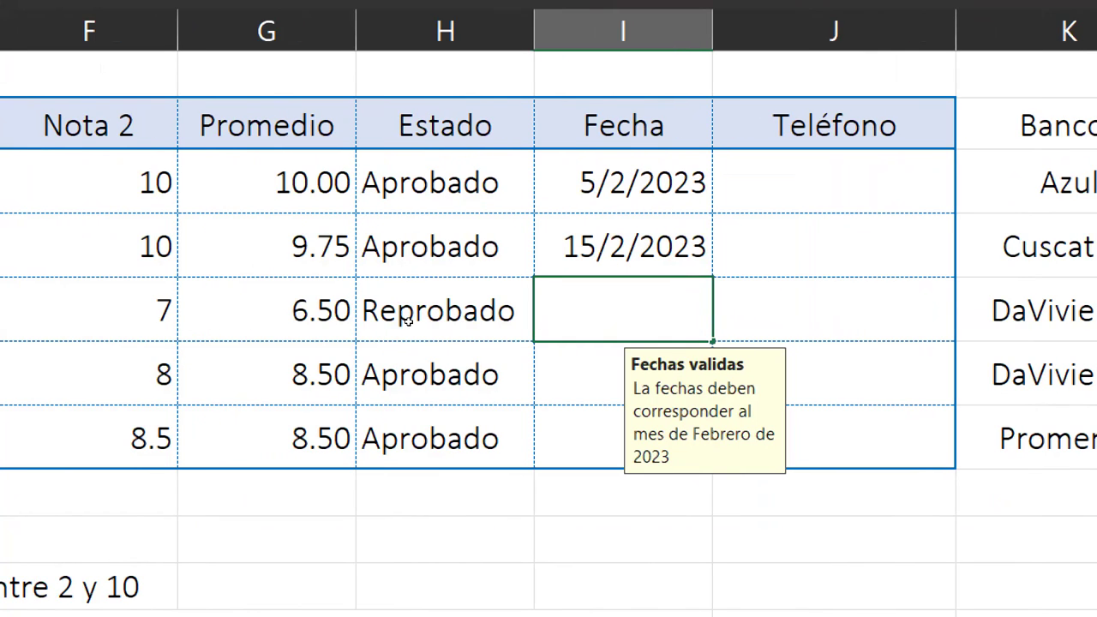
type("18")
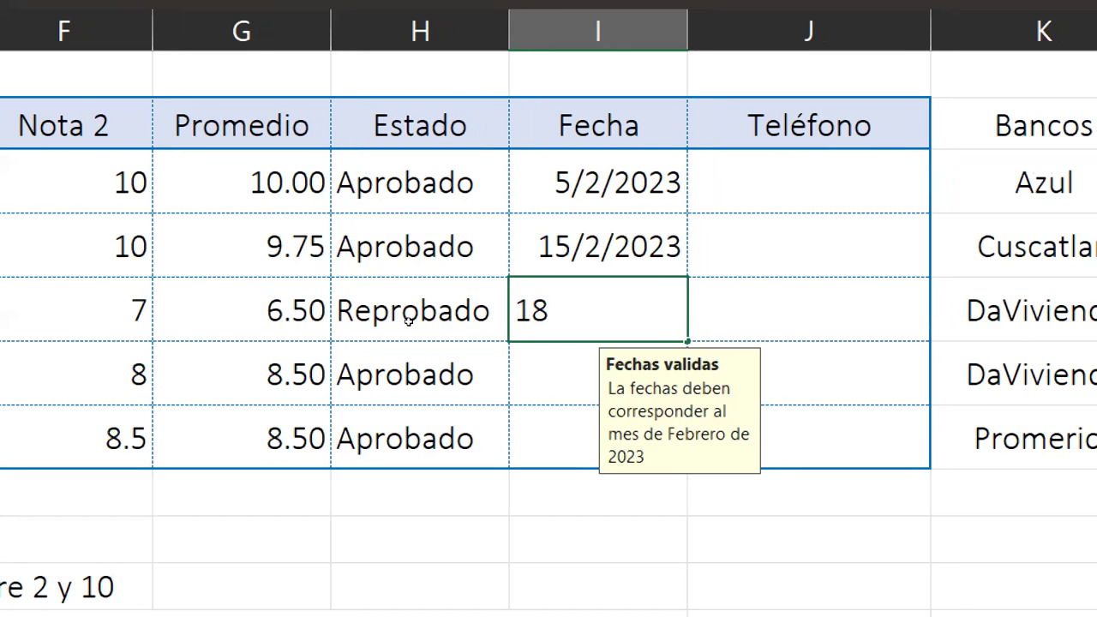
type("/02/2023")
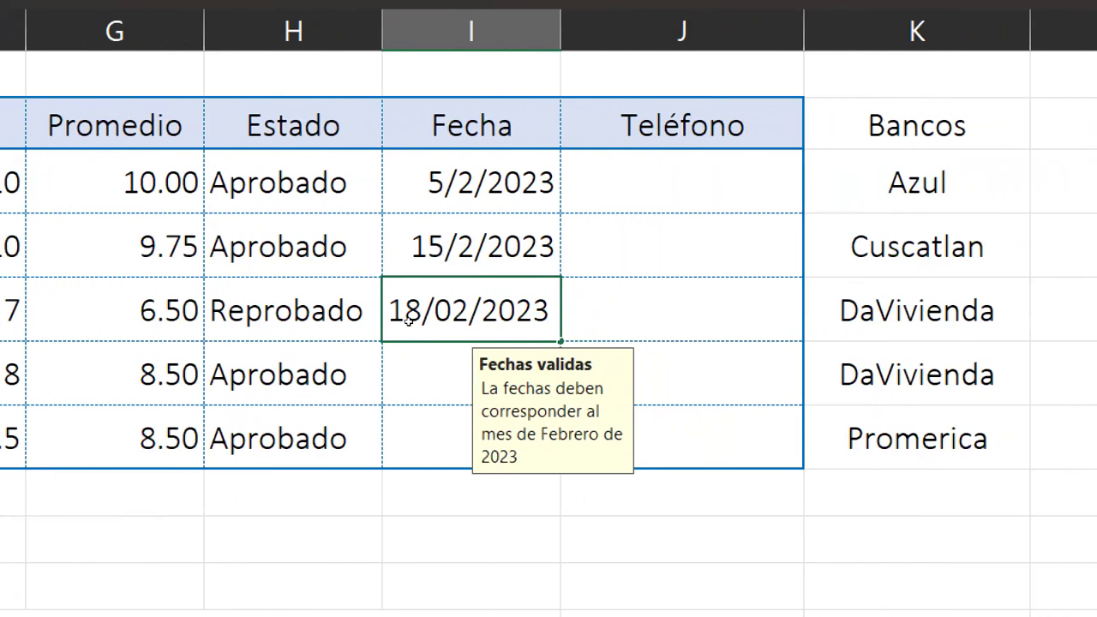
key("Return")
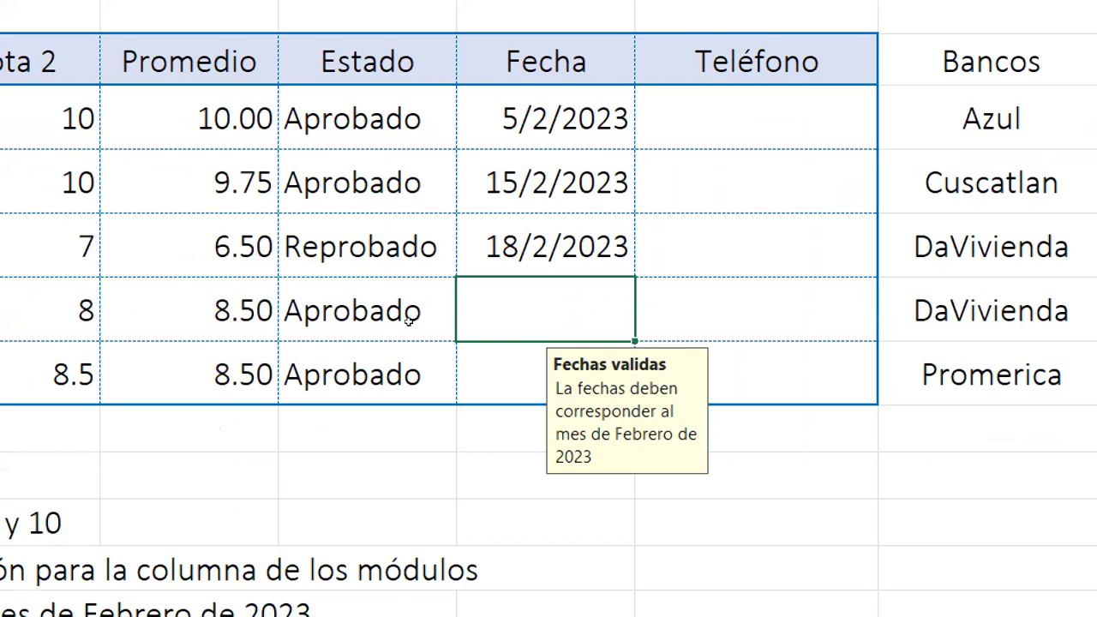
type("2")
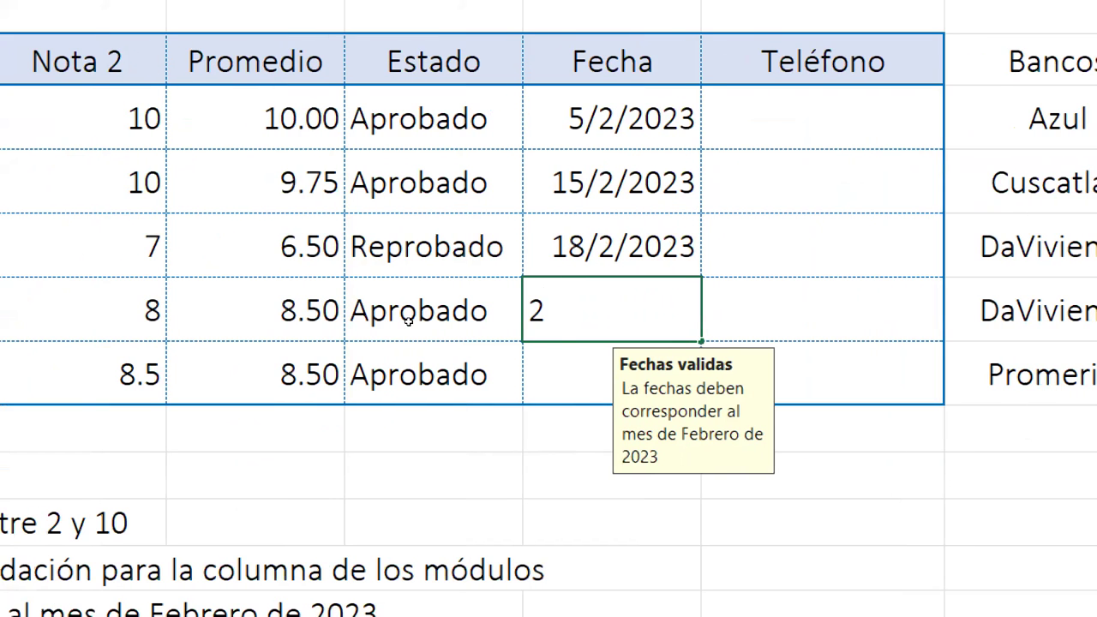
type("8/02/2023")
key("Return")
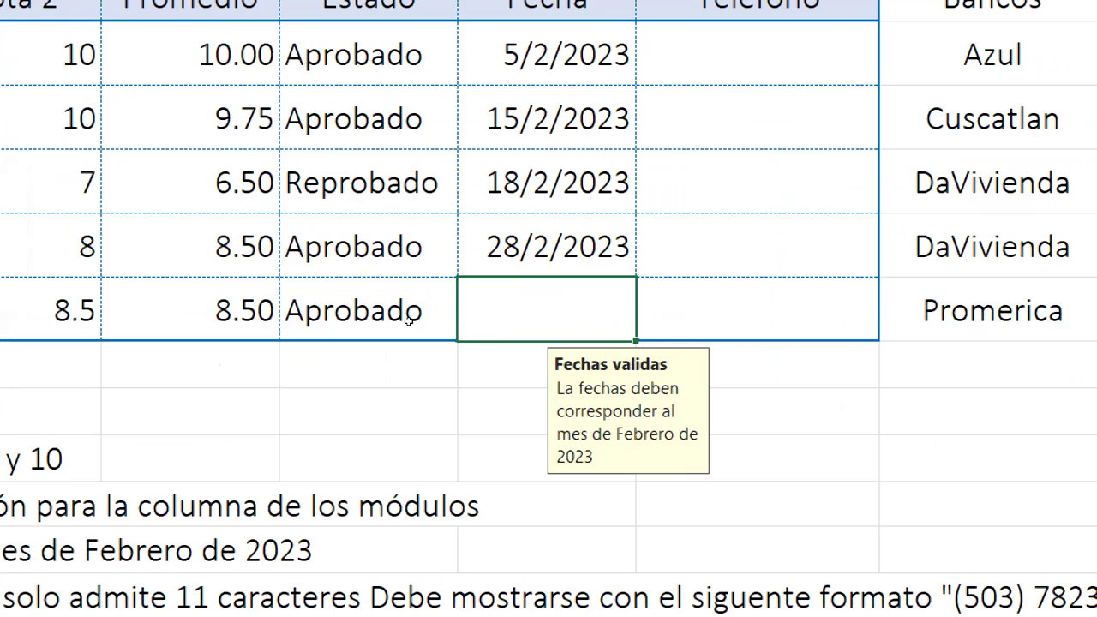
type("01/")
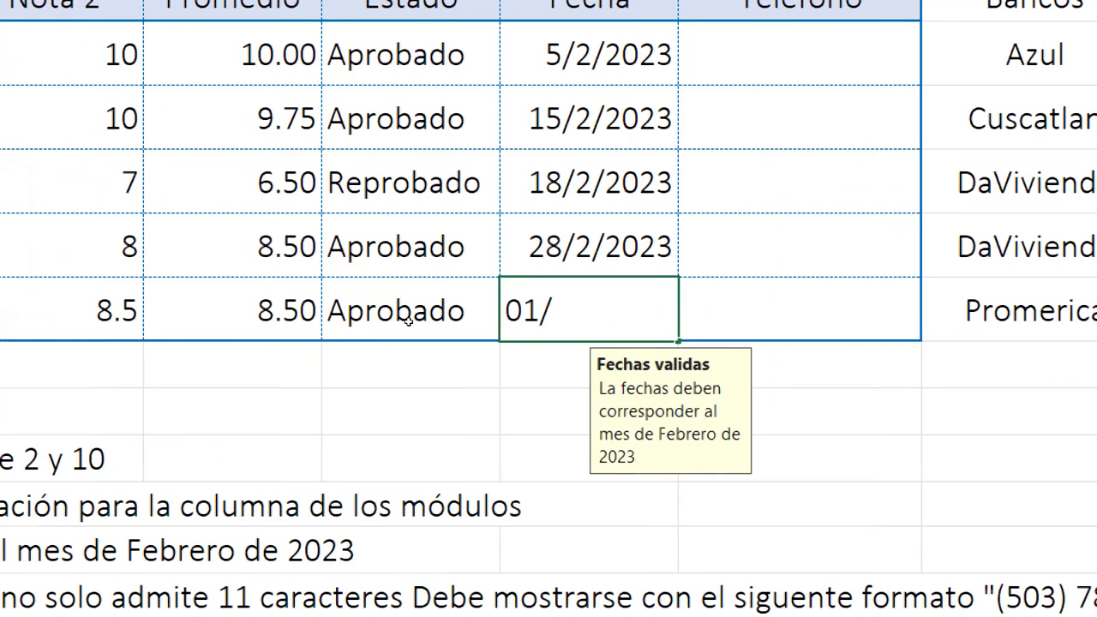
type("02/2")
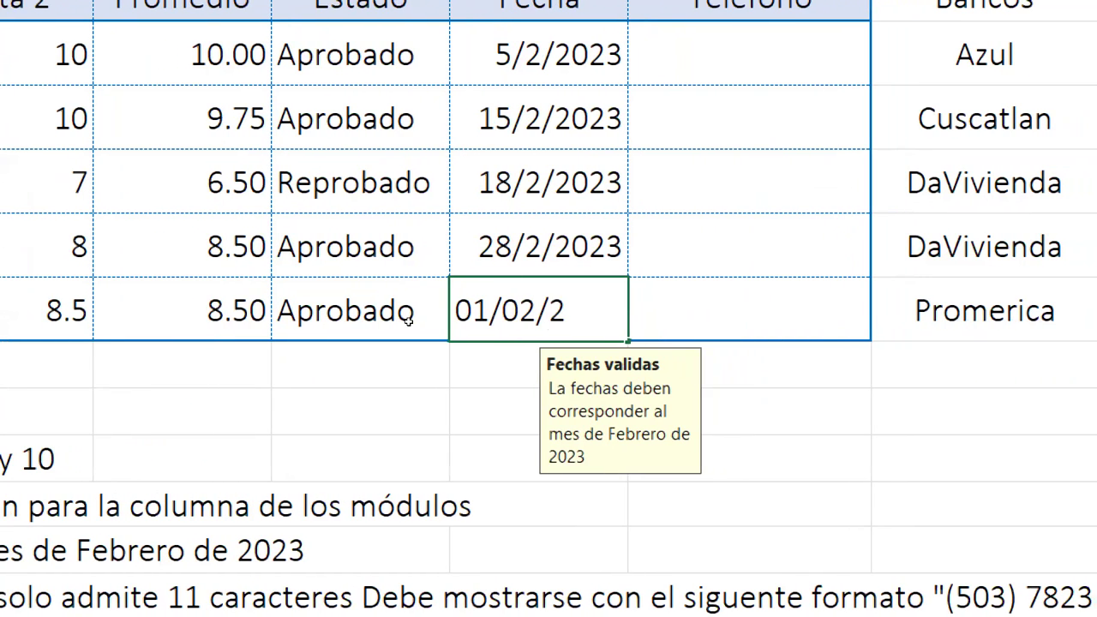
type("023")
key("Return")
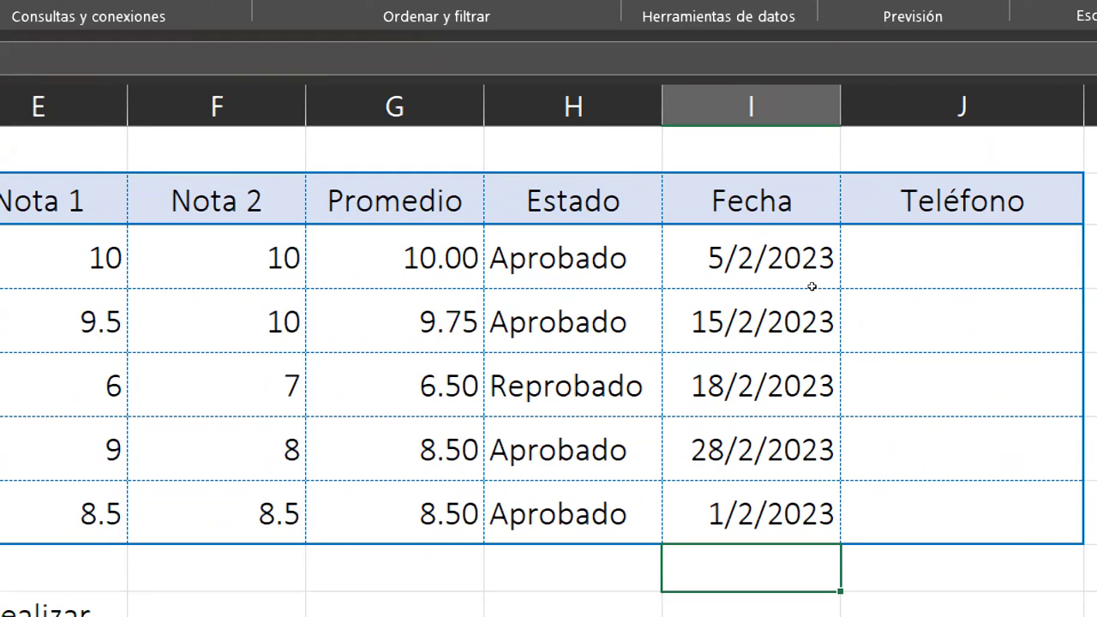
left_click(814, 249)
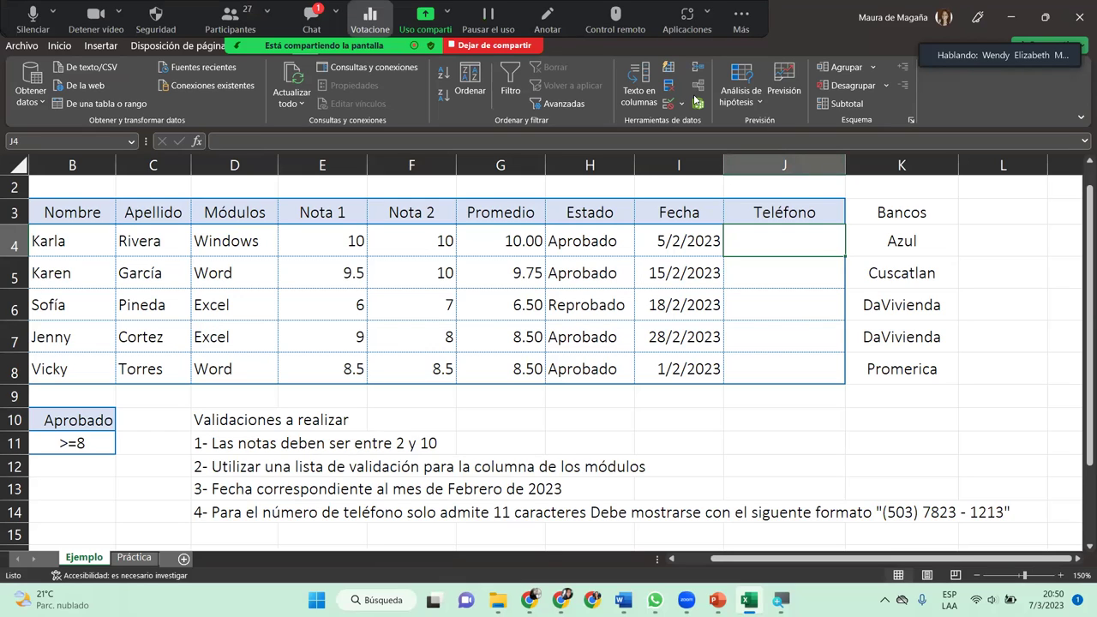
key("alt+h")
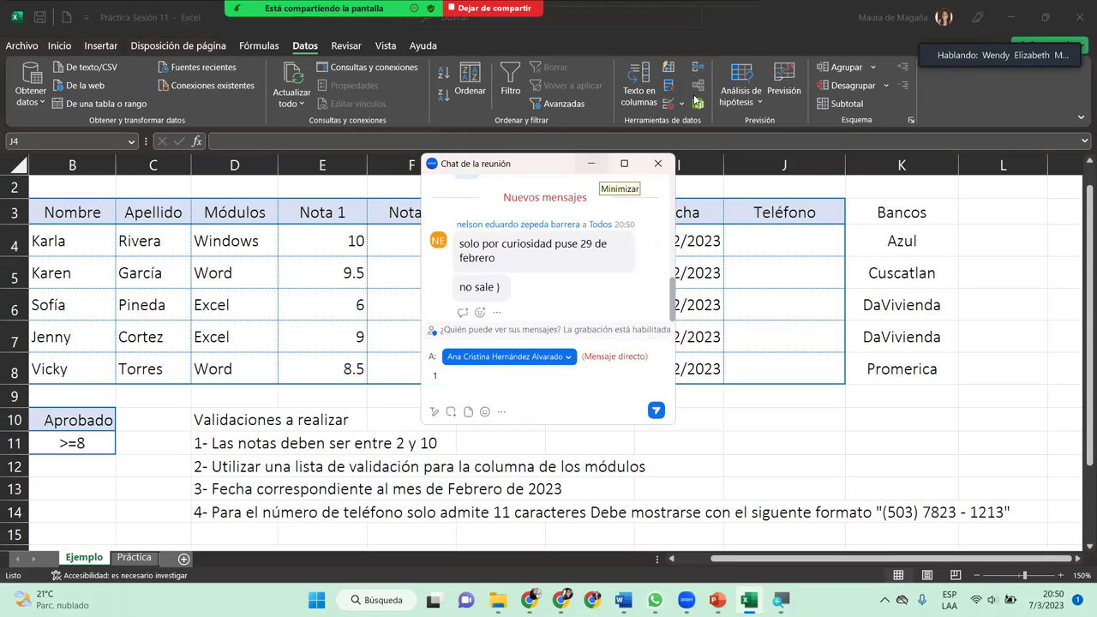
left_click(590, 163)
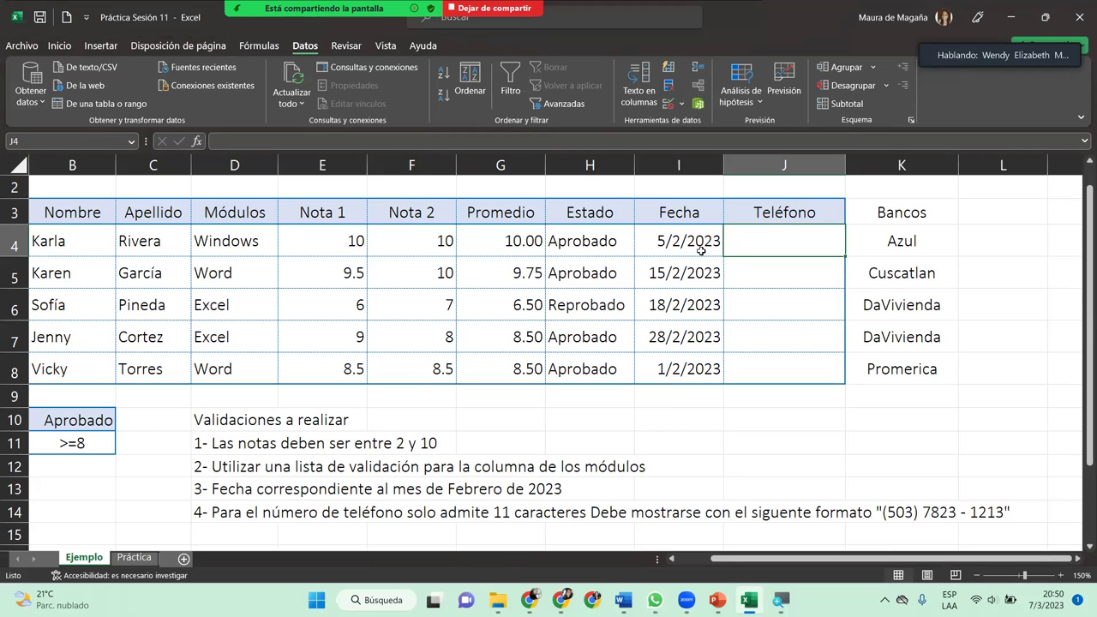
left_click(702, 251)
left_click_drag(702, 250, 683, 370)
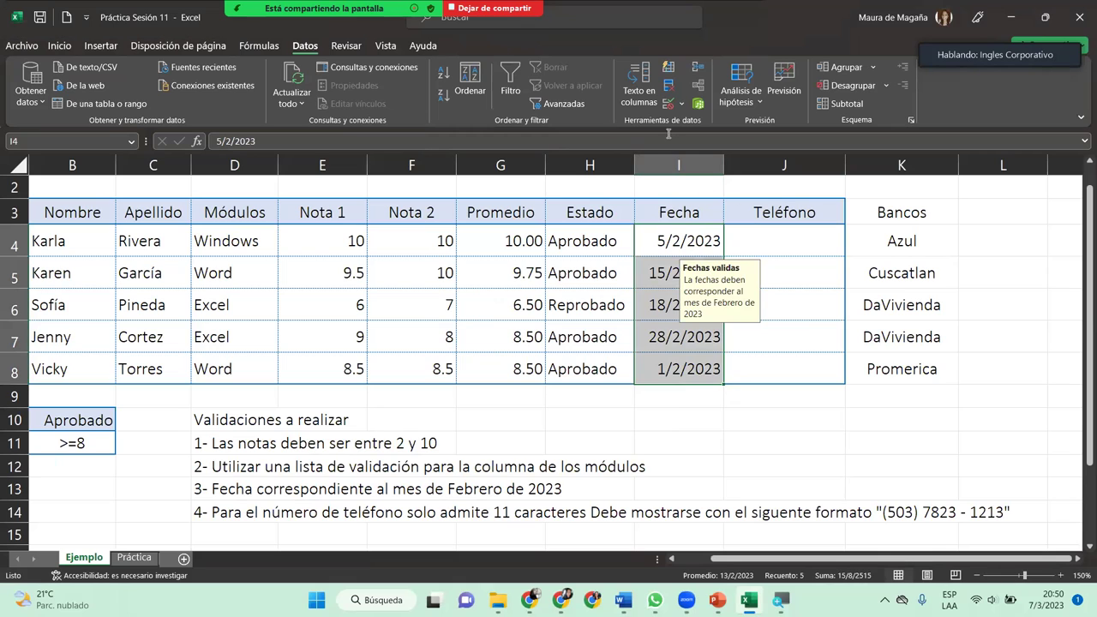
left_click(668, 103)
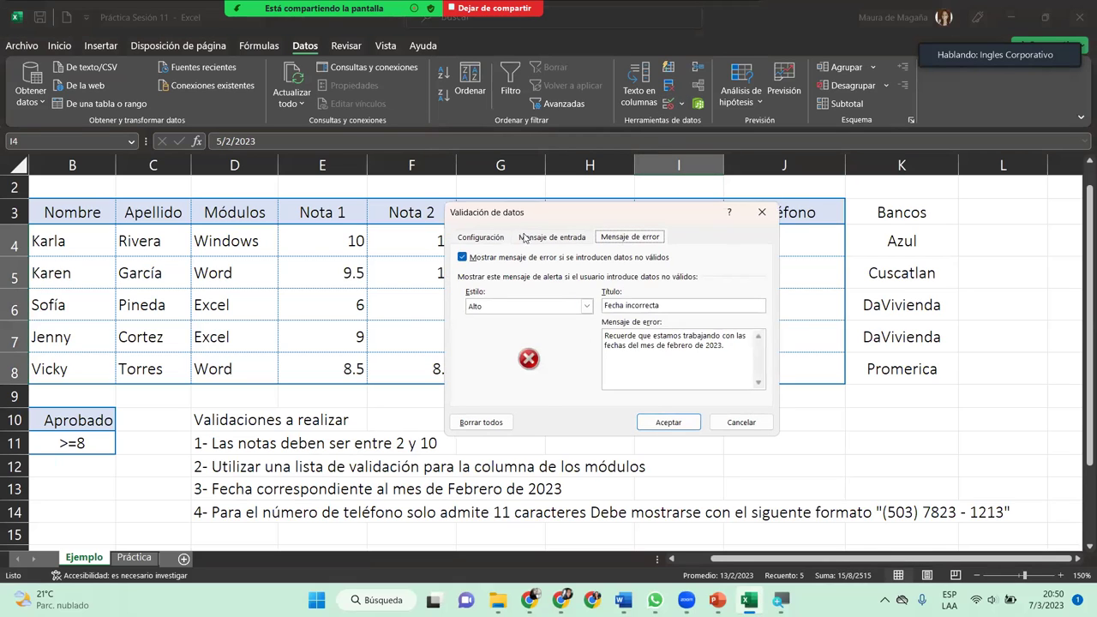
left_click(497, 236)
left_click(476, 375)
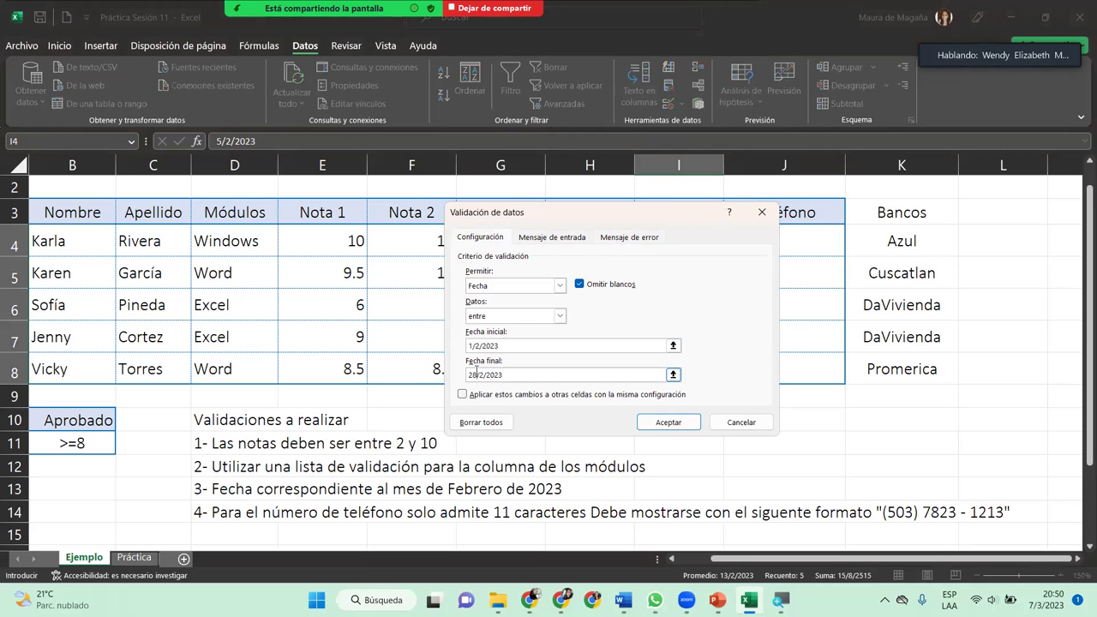
key("BackSpace")
type("9")
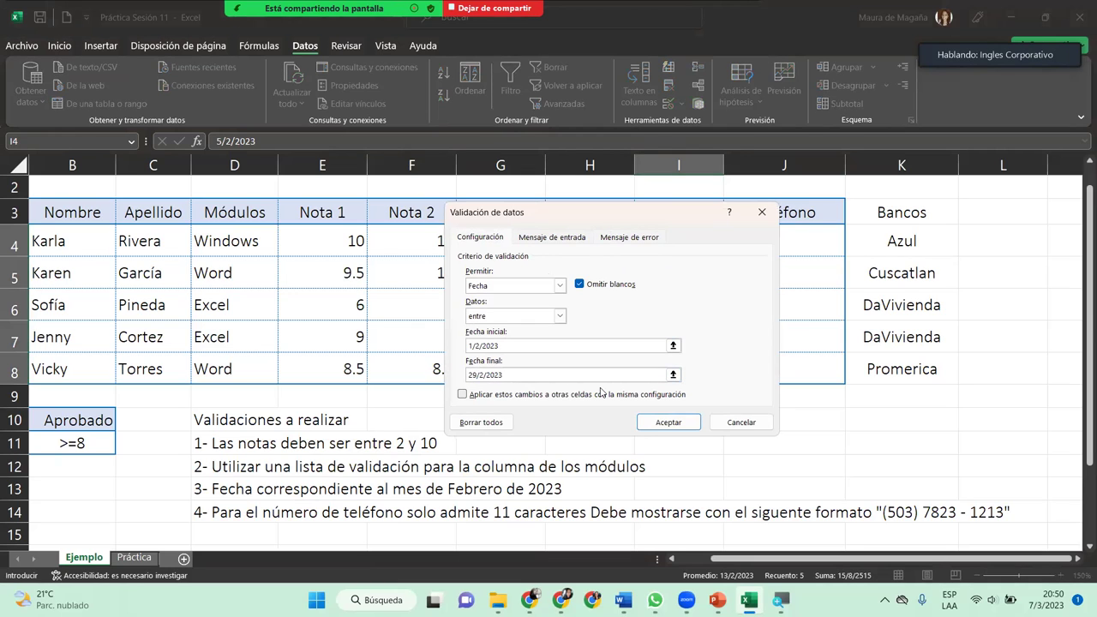
left_click(668, 422)
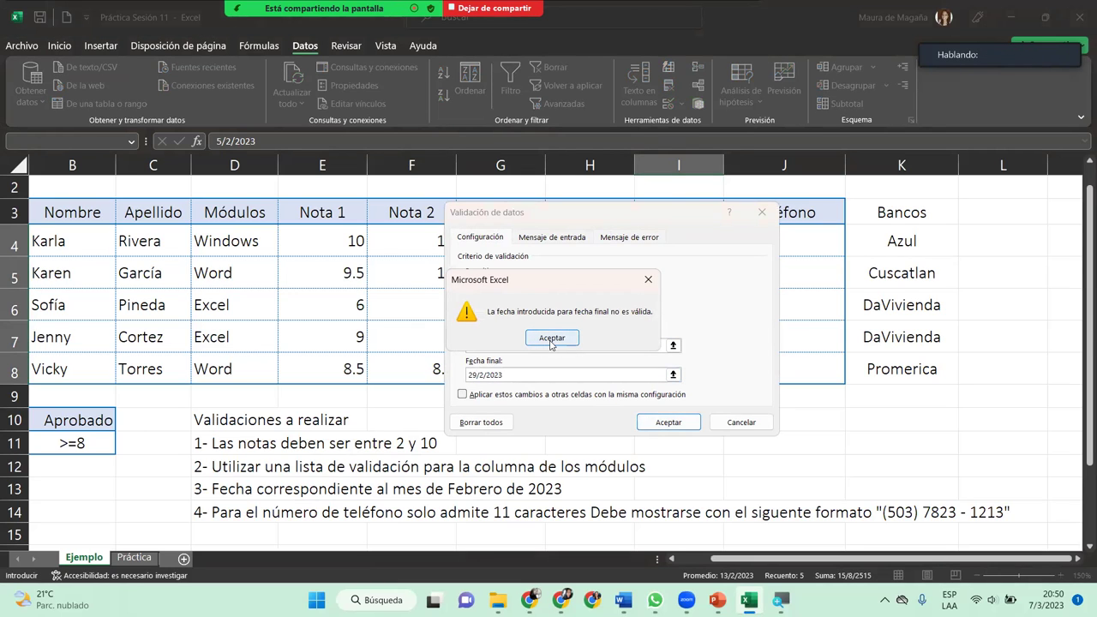
left_click(551, 338)
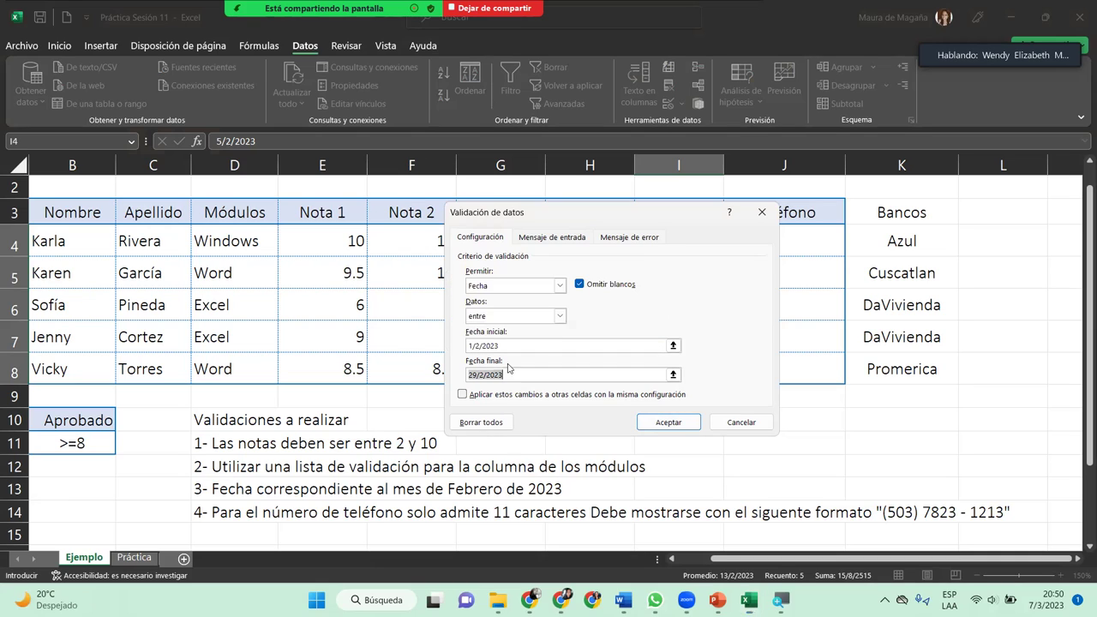
left_click(482, 374)
key("BackSpace")
type("8")
key("BackSpace")
type("8")
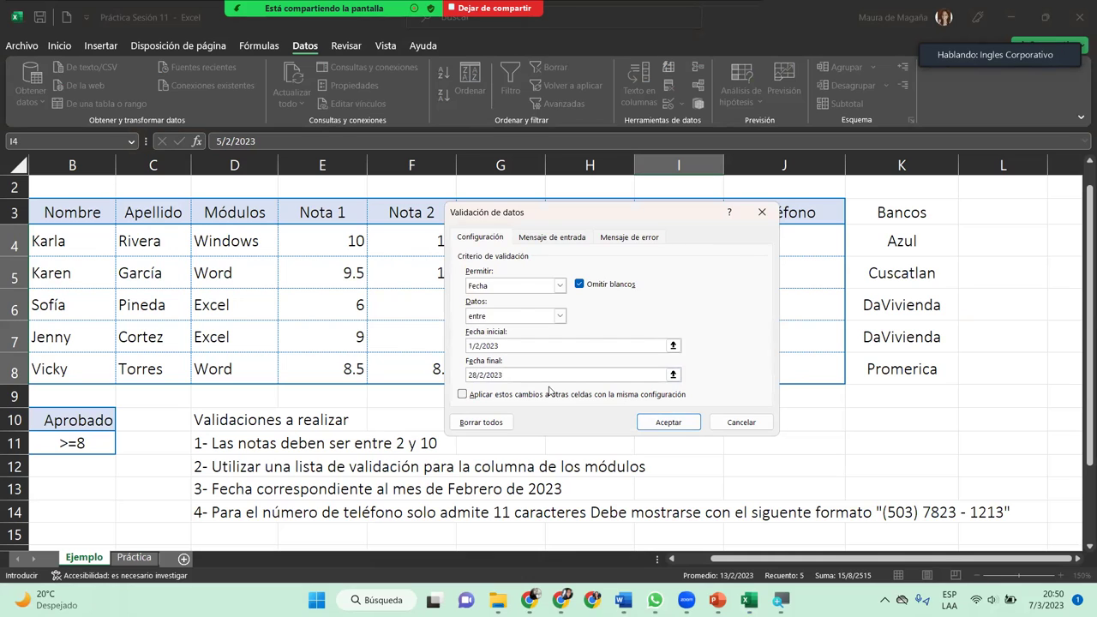
key("Return")
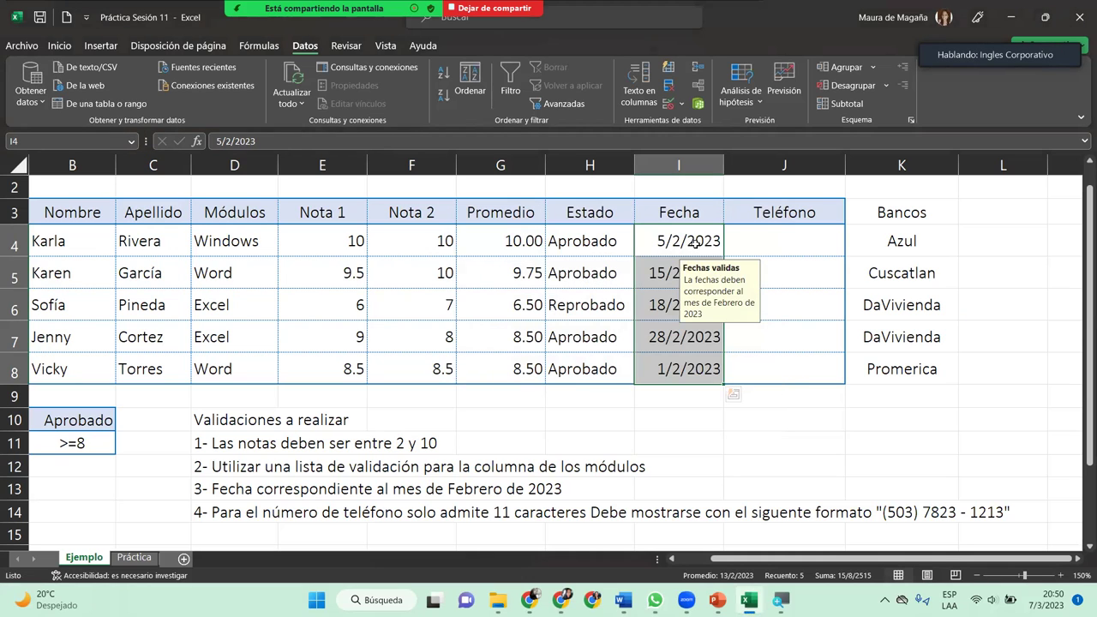
left_click(694, 242)
left_click(660, 274)
left_click(660, 302)
left_click(655, 332)
left_click(648, 358)
left_click(775, 243)
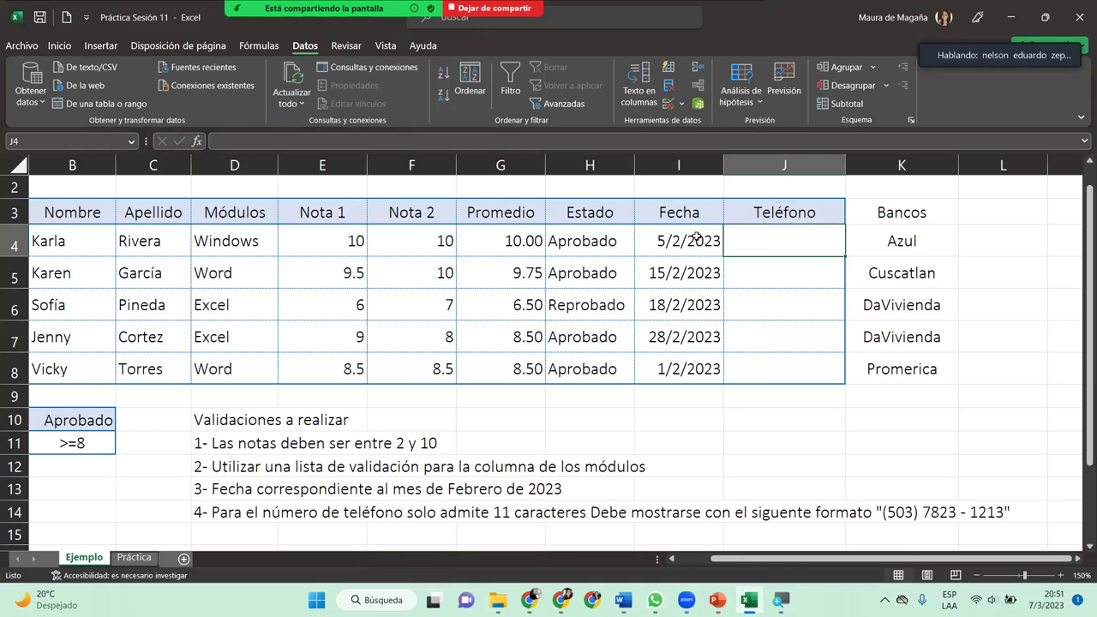
left_click_drag(694, 232, 700, 373)
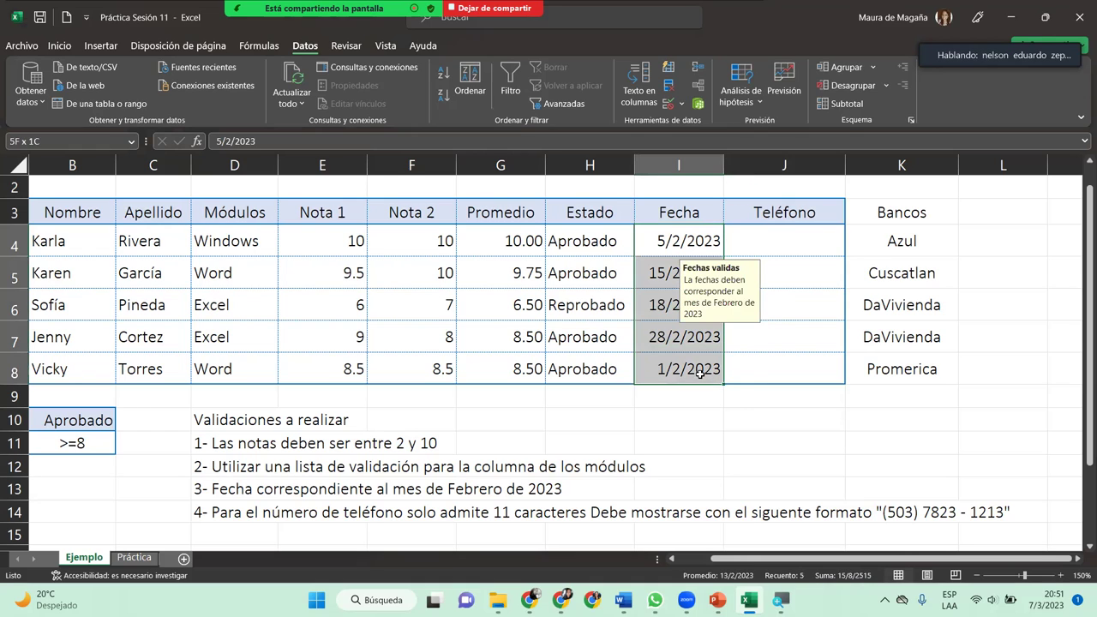
left_click(661, 105)
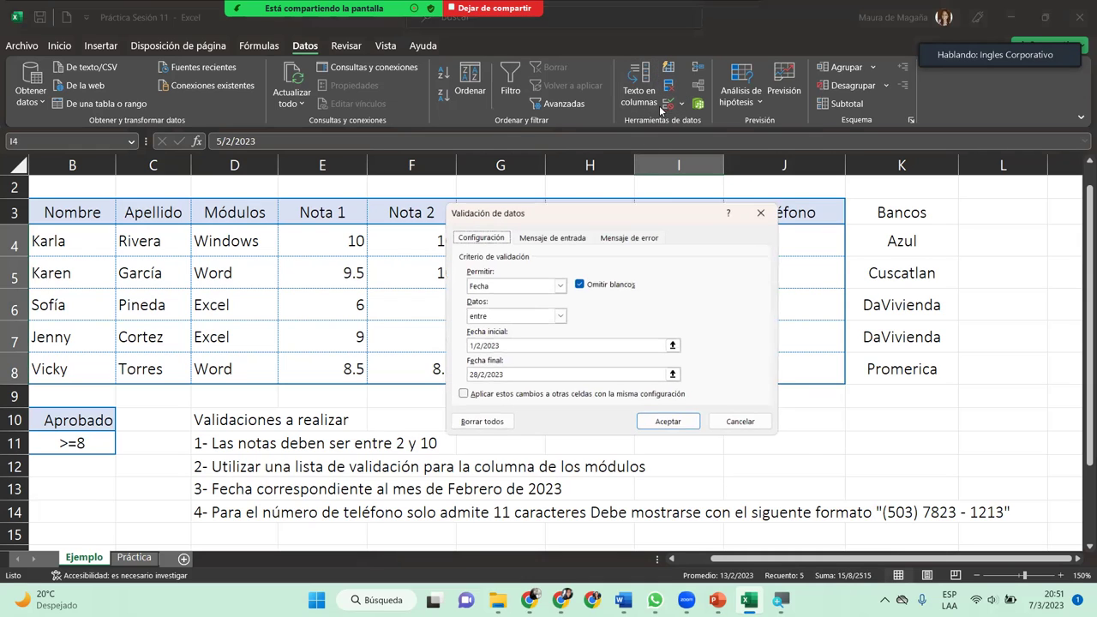
left_click(517, 374)
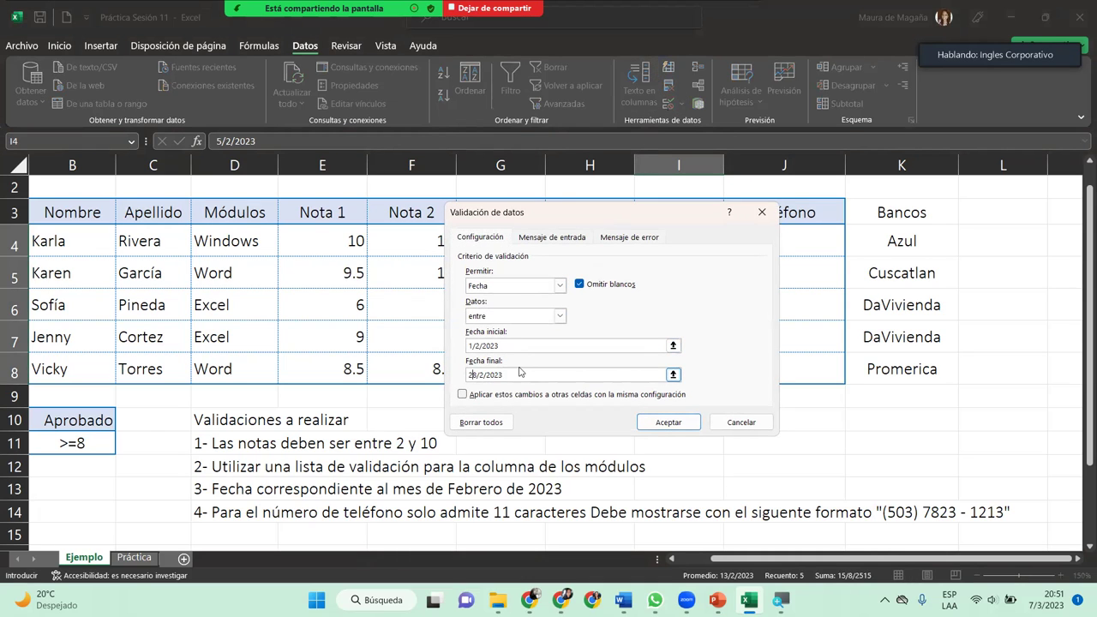
key("BackSpace")
key("BackSpace")
key("BackSpace")
type("9/2/2023")
key("BackSpace")
type("4")
key("Return")
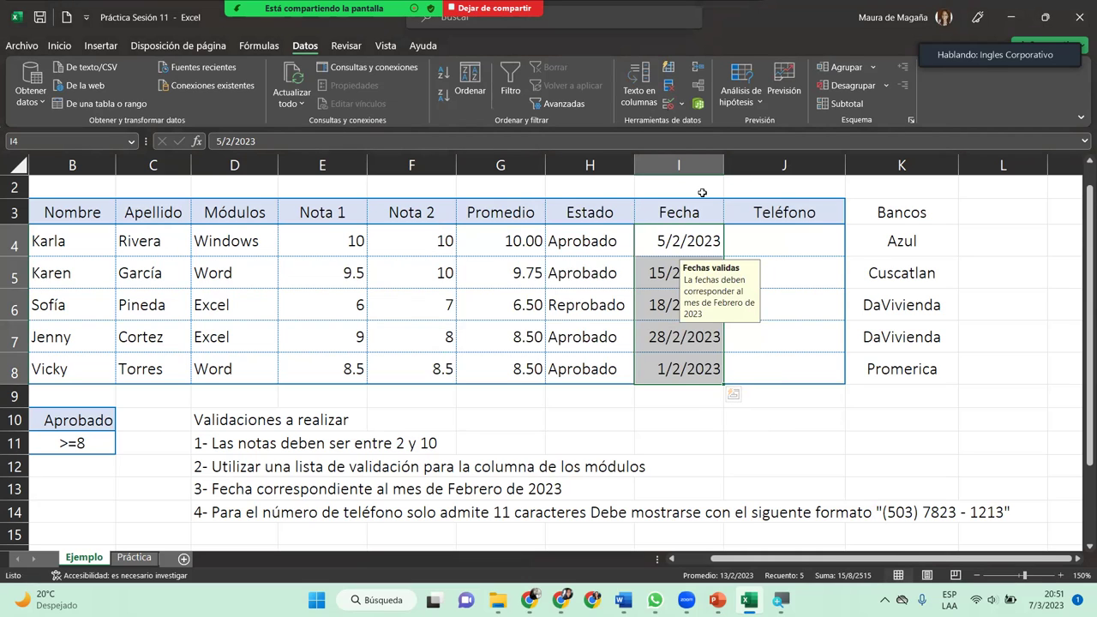
left_click(667, 107)
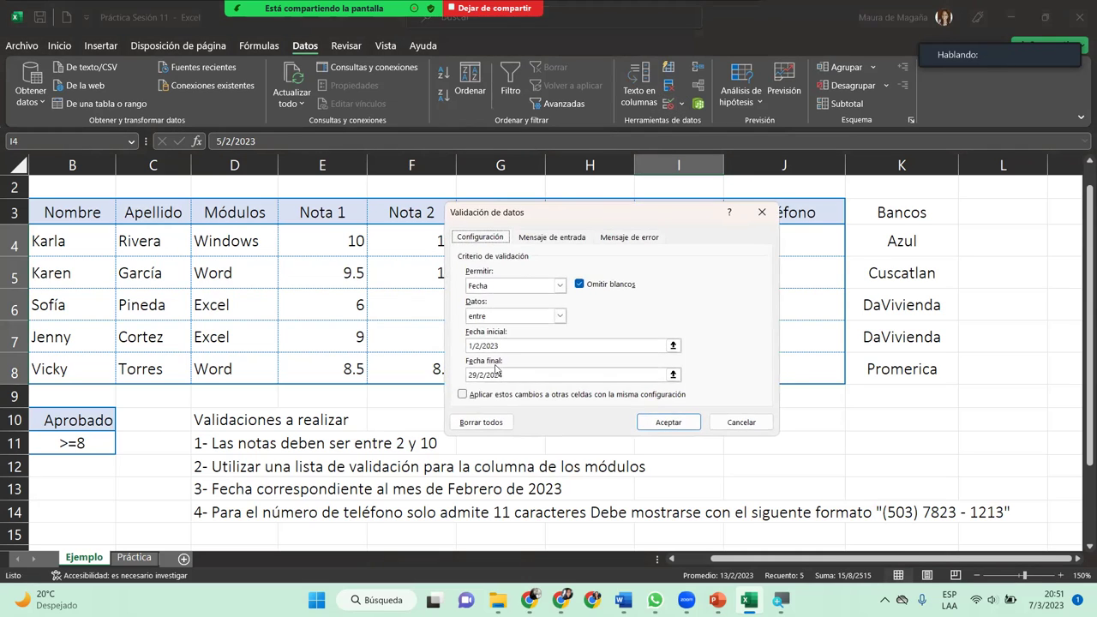
key("BackSpace")
type("8")
key("BackSpace")
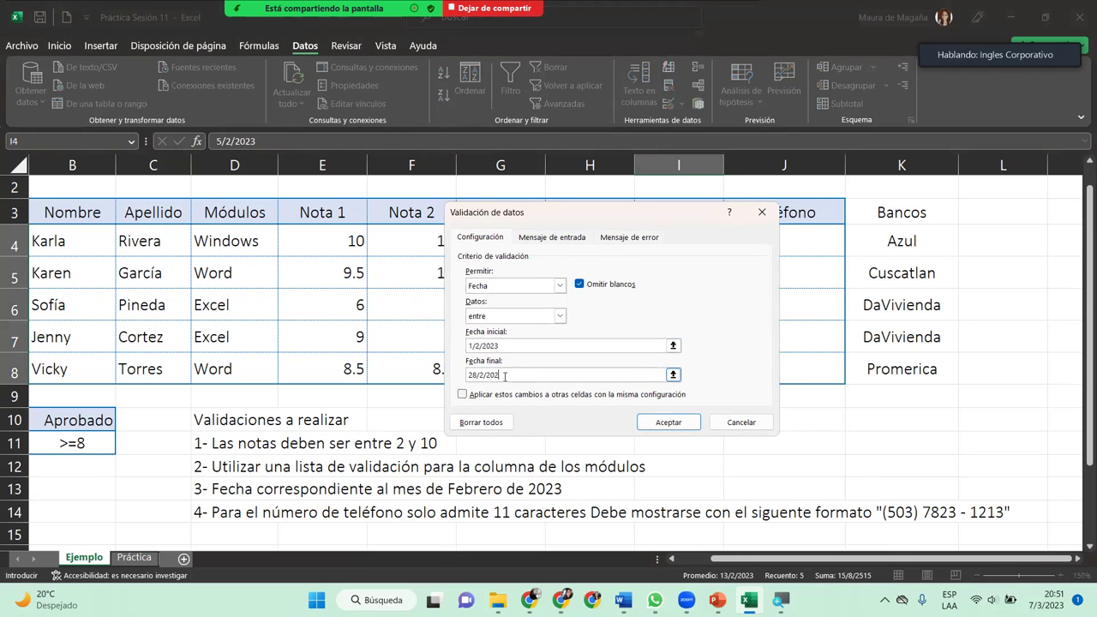
type("3")
key("Return")
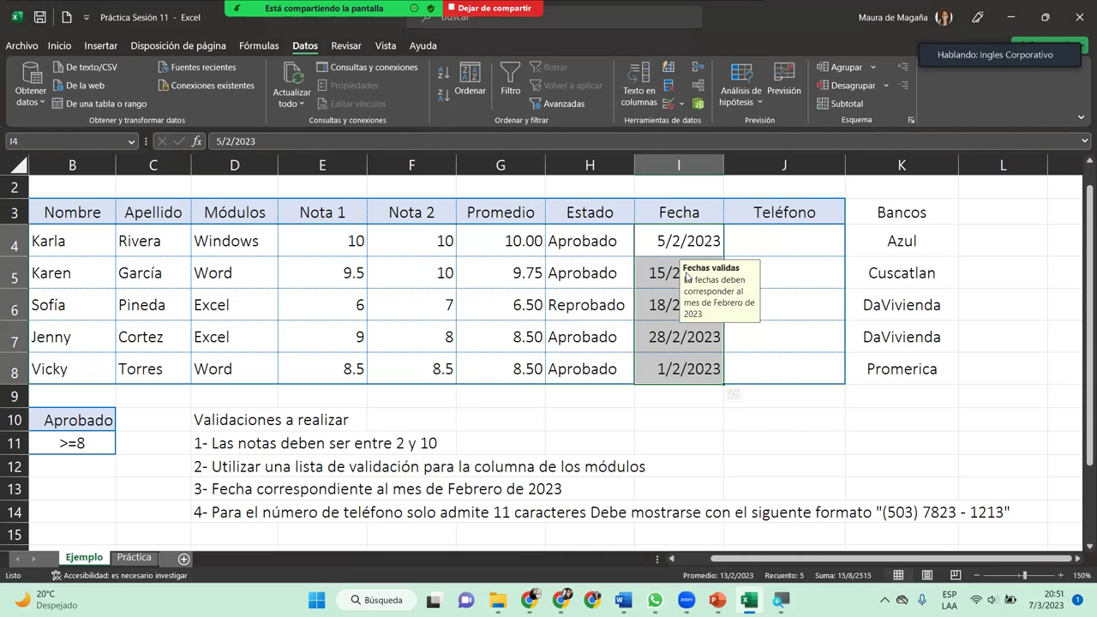
left_click(661, 266)
left_click(660, 299)
left_click(656, 339)
left_click(658, 358)
left_click(789, 249)
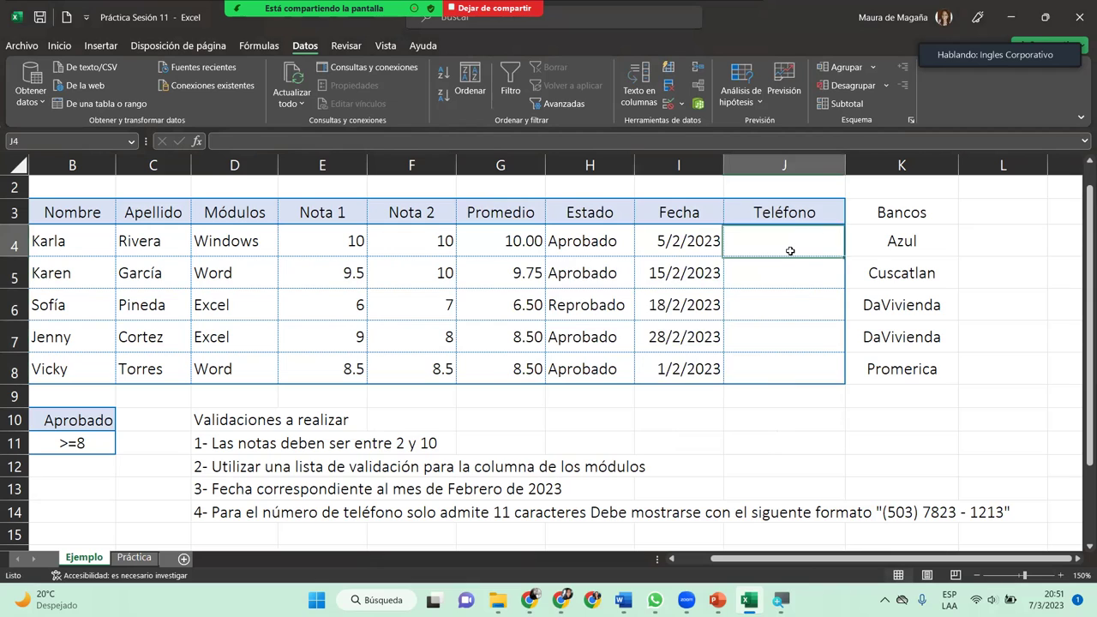
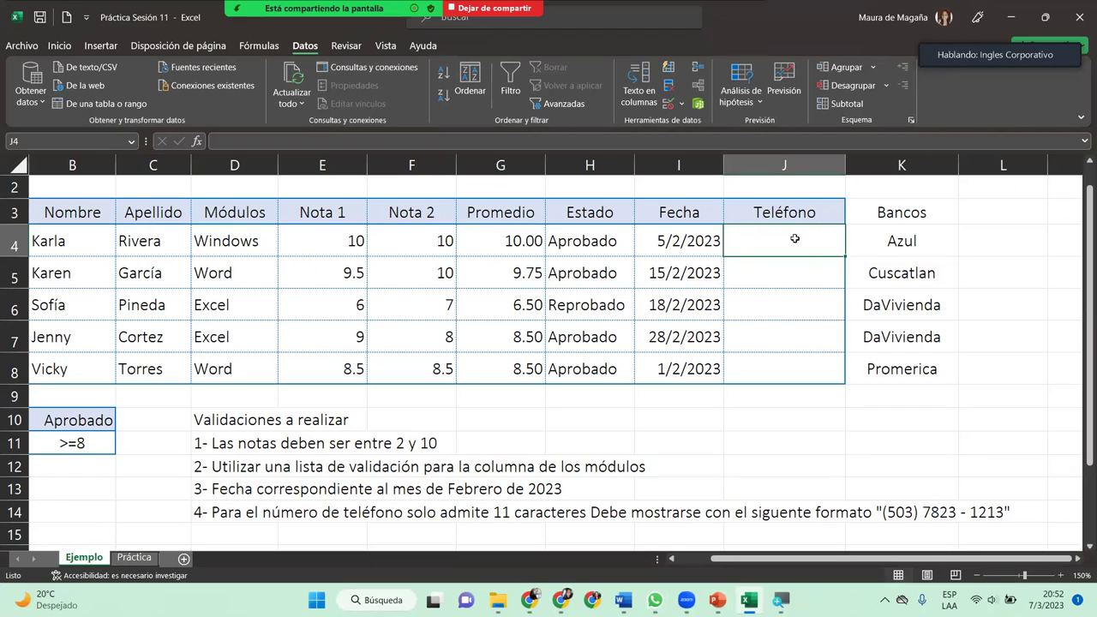
Step: Add data validation to J4:J8 allowing only text length equal to 11
left_click_drag(794, 238, 801, 361)
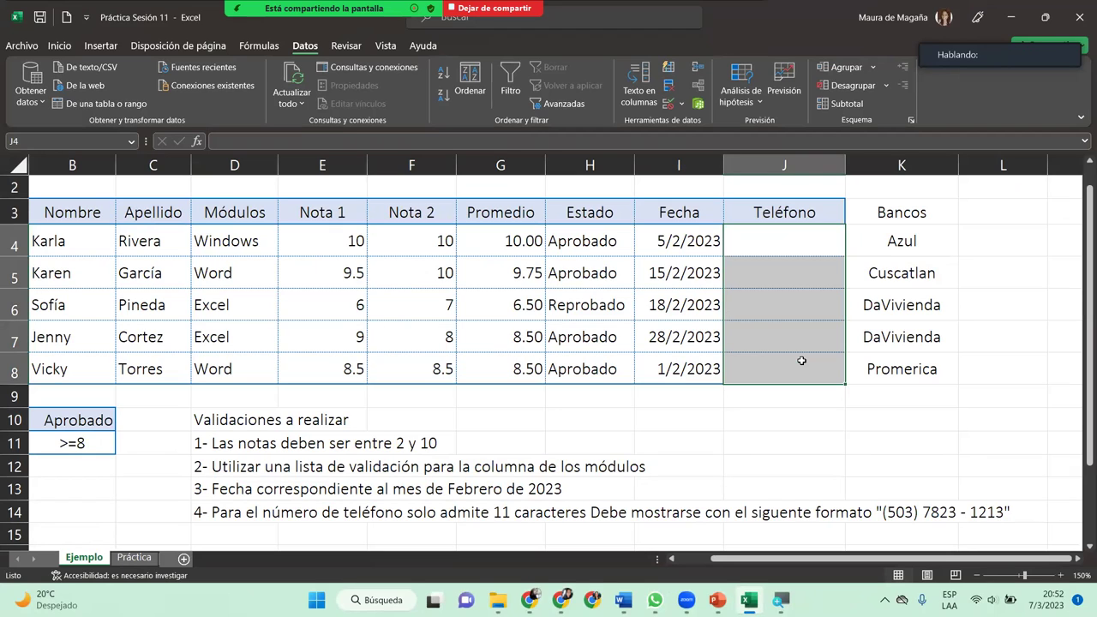
left_click(666, 104)
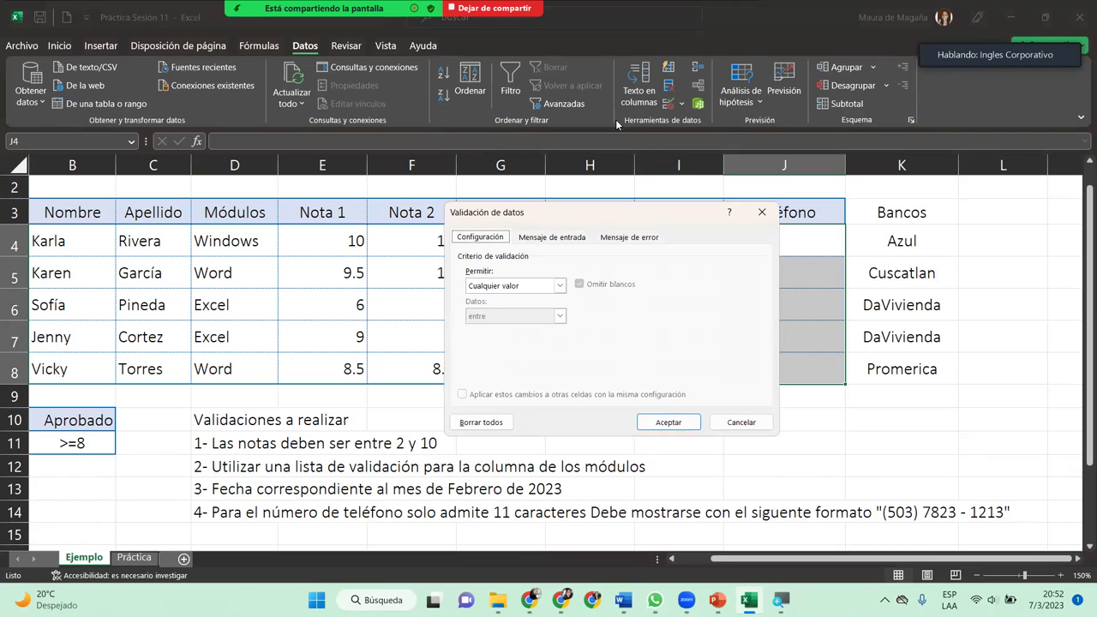
left_click(532, 285)
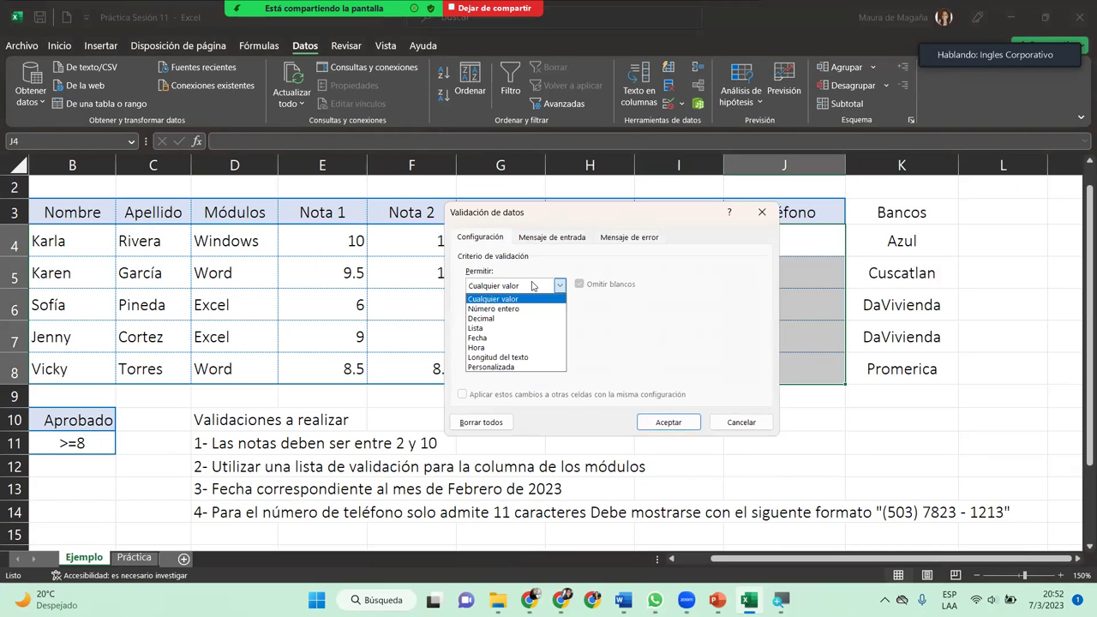
left_click(516, 358)
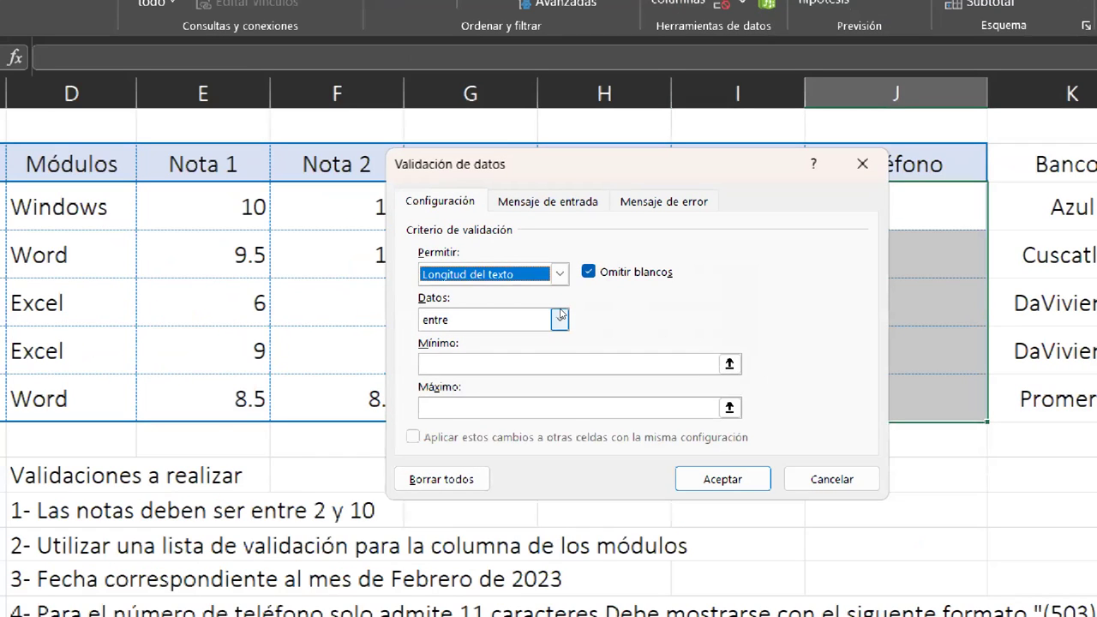
left_click(560, 316)
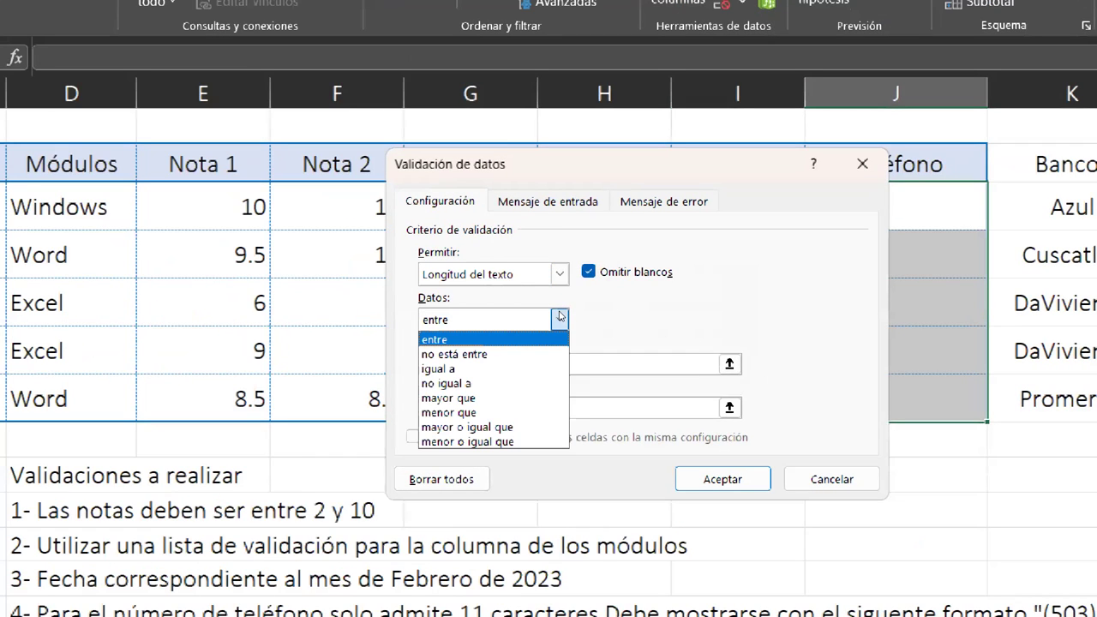
left_click(509, 368)
left_click(514, 351)
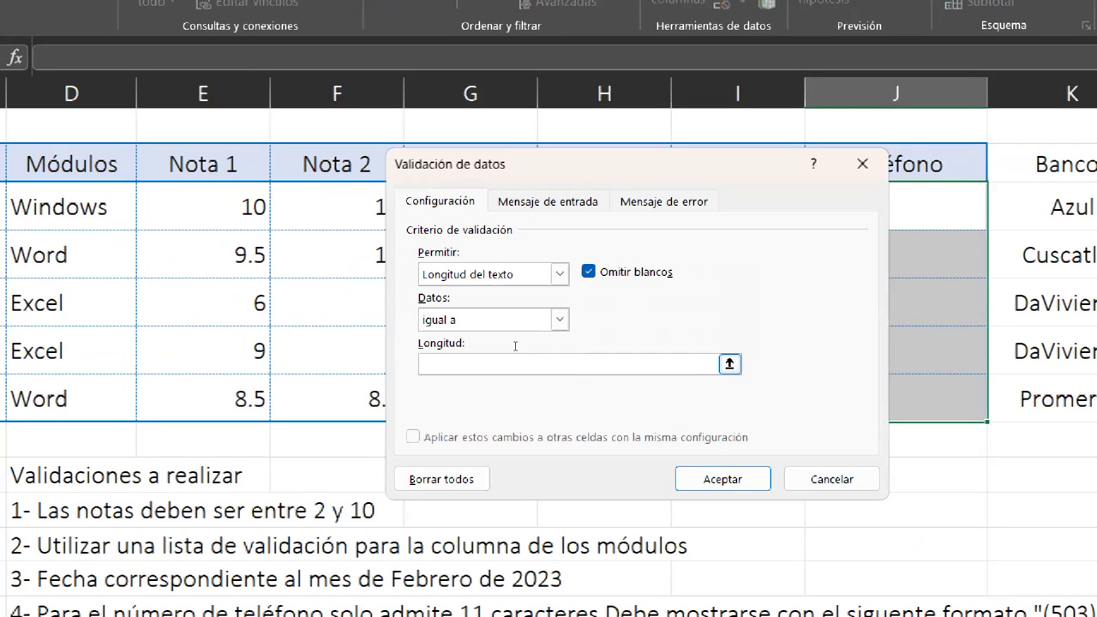
type("11")
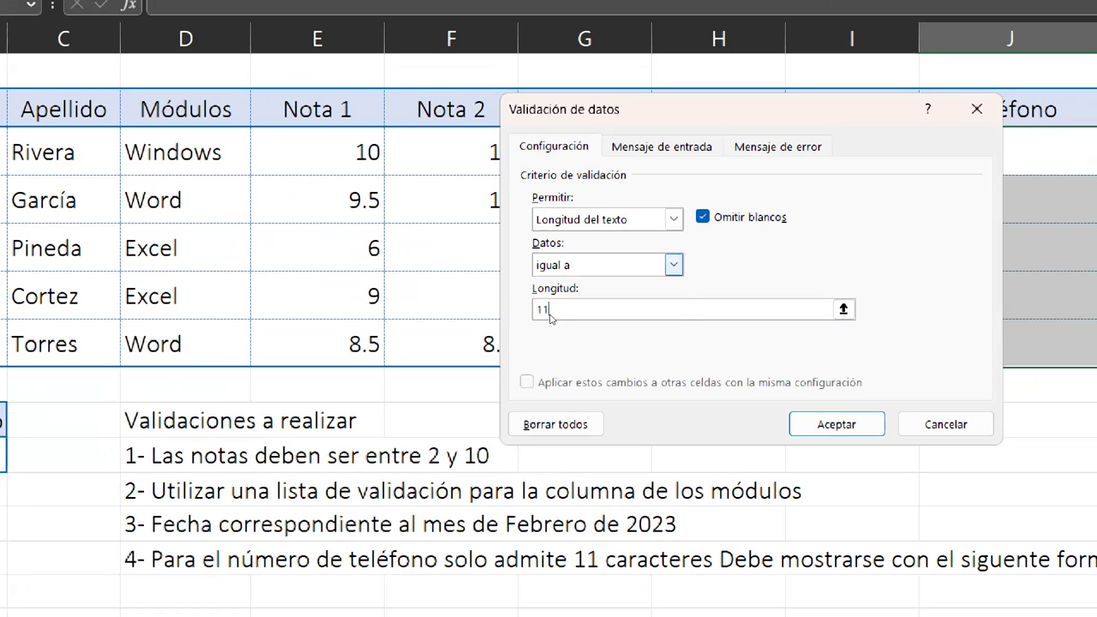
key("alt+Down")
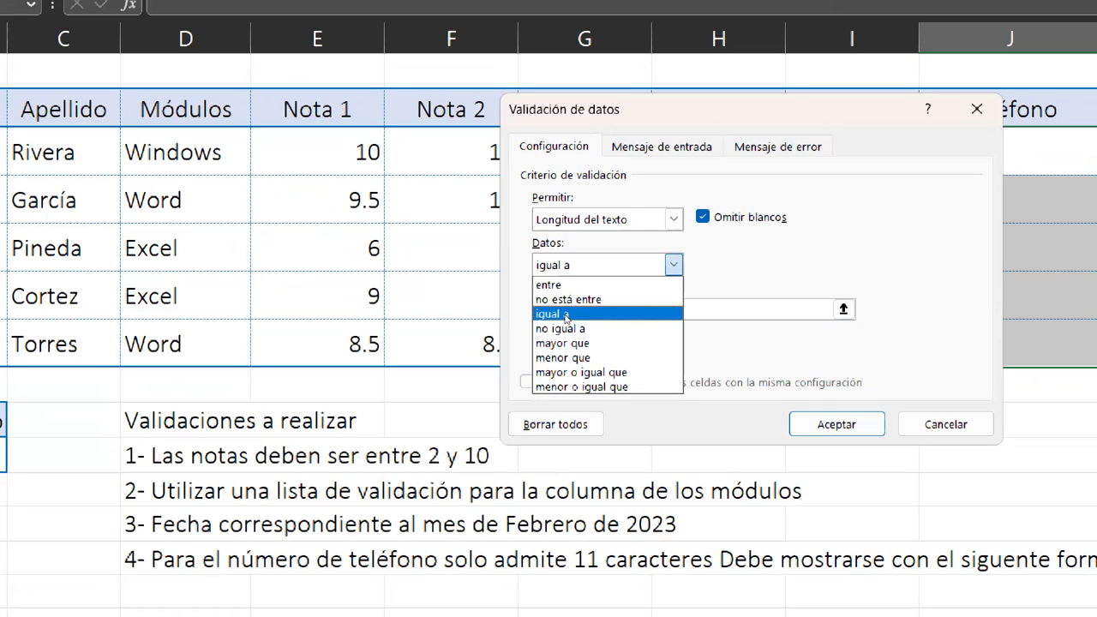
left_click(564, 315)
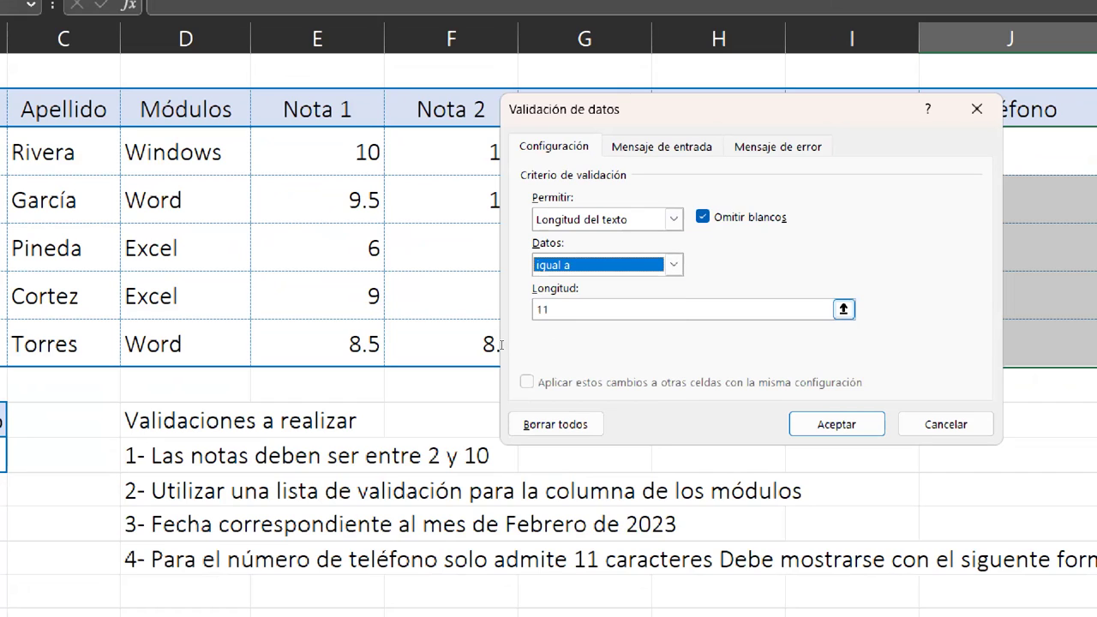
Step: Write an input message asking for only area code and phone number, without spaces or special characters
key("ctrl+Tab")
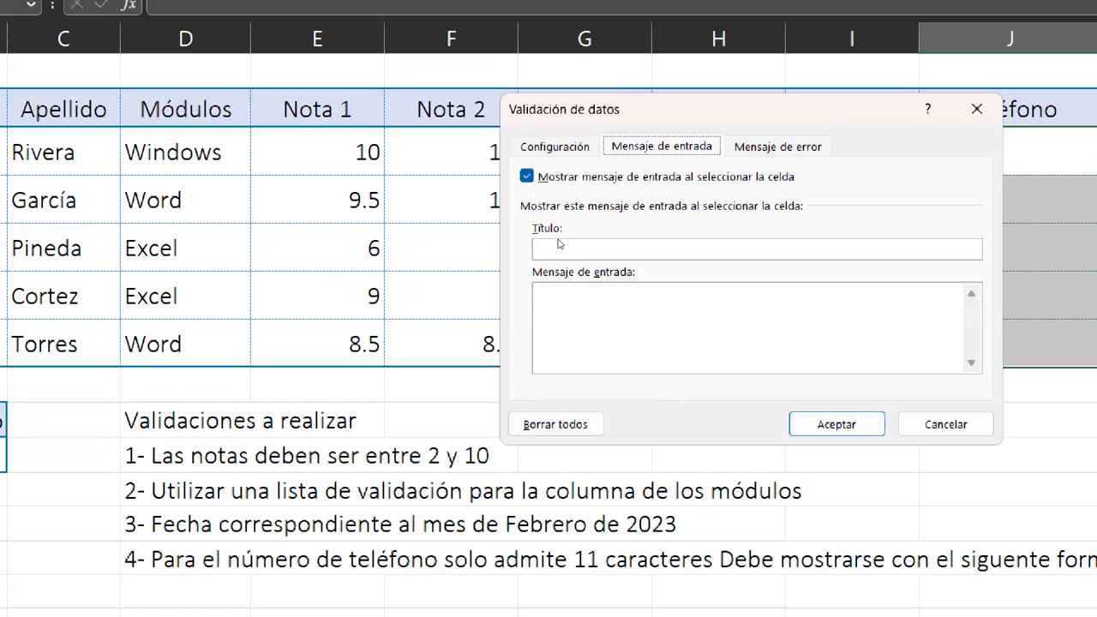
key("Tab")
key("Tab")
key("Tab")
type("Introduzca unicam")
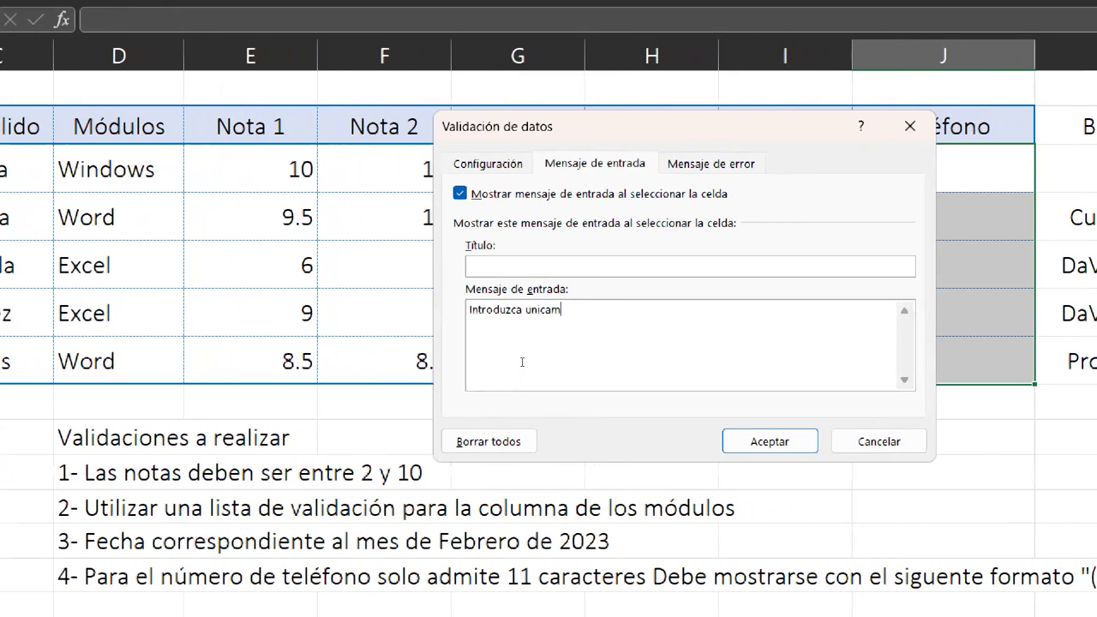
type("ent")
type("e ")
type("los n")
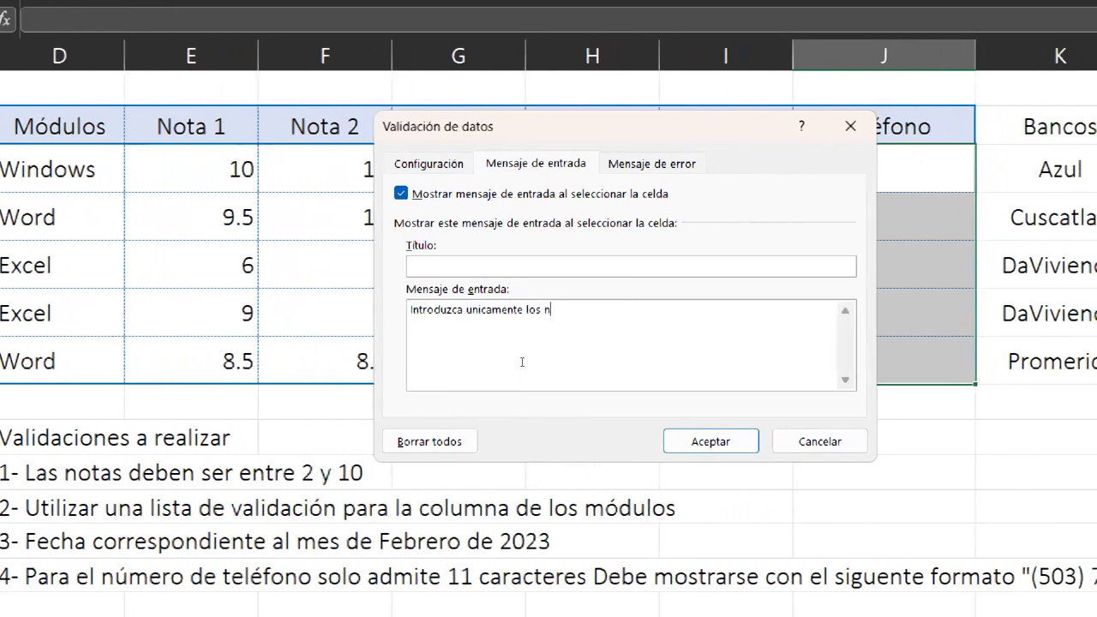
type("e")
type("l código")
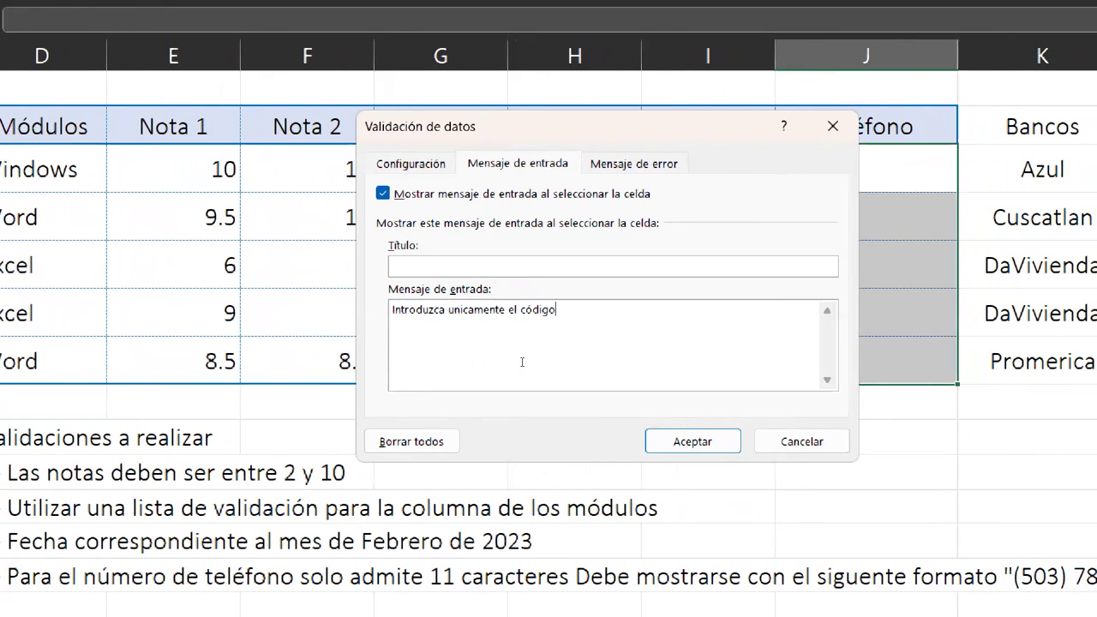
type(" de ")
type("áre")
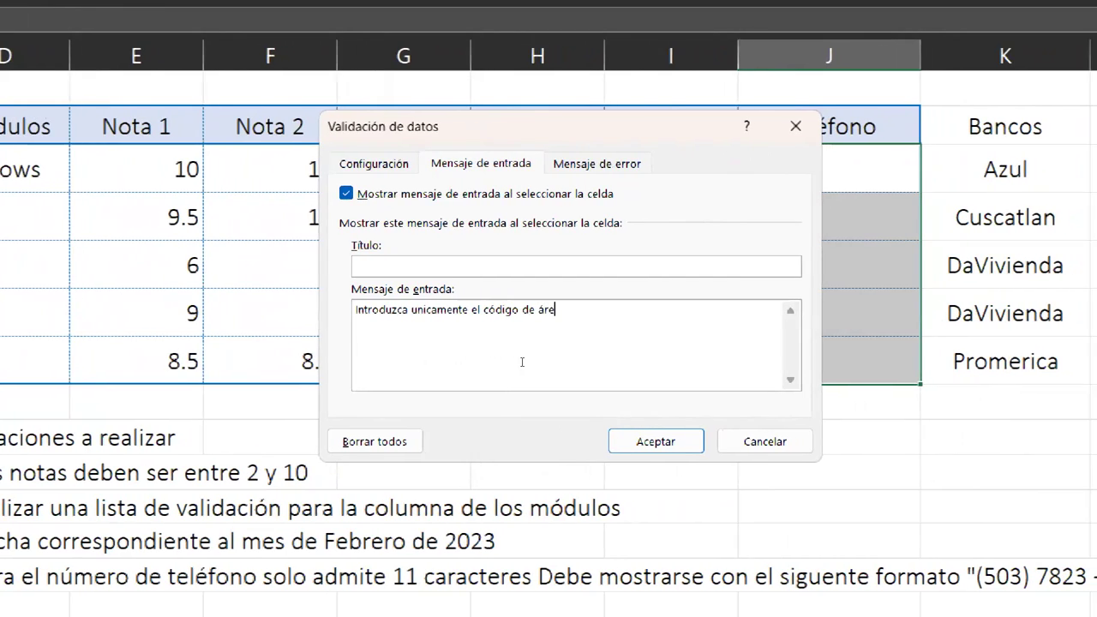
type("a y nú")
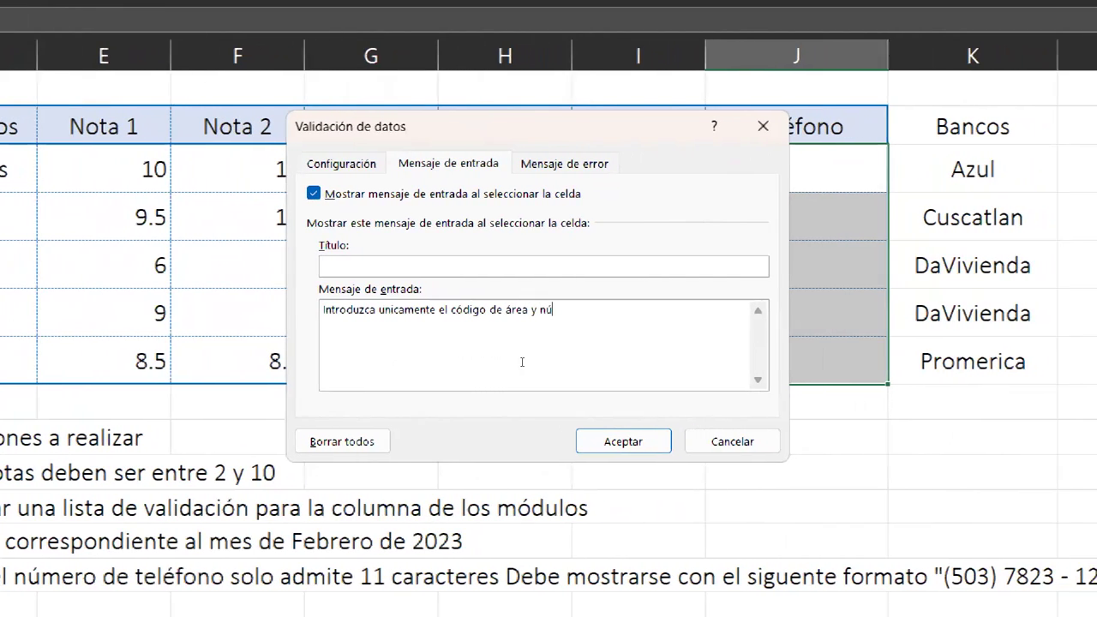
type("mero de tl")
key("BackSpace")
type("eléfono sin")
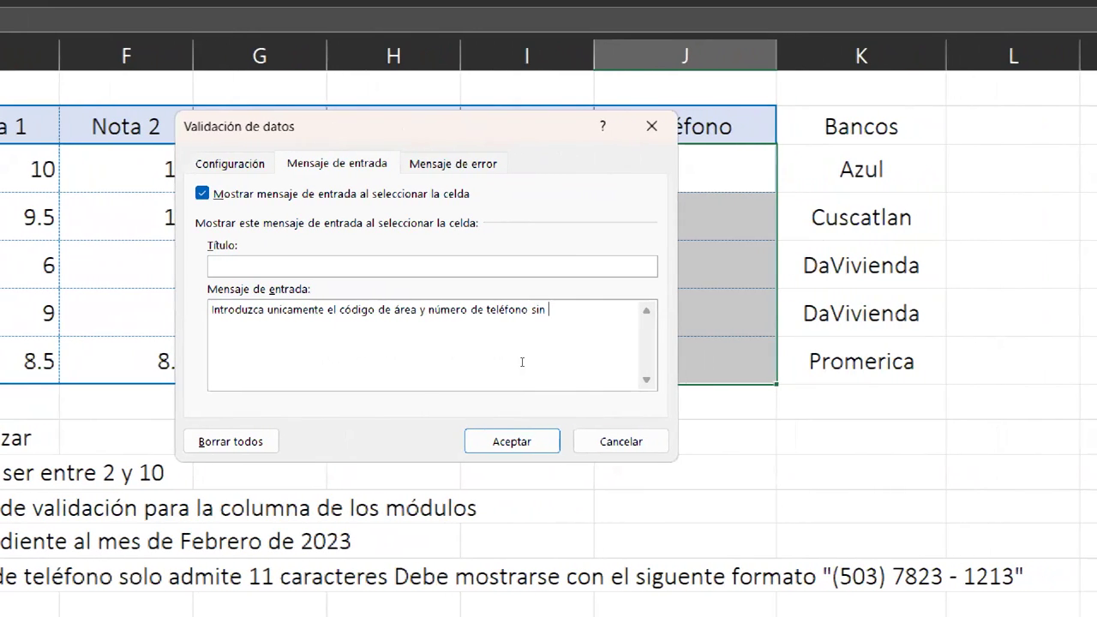
type(" espacios ni caracteres especial")
type("es.")
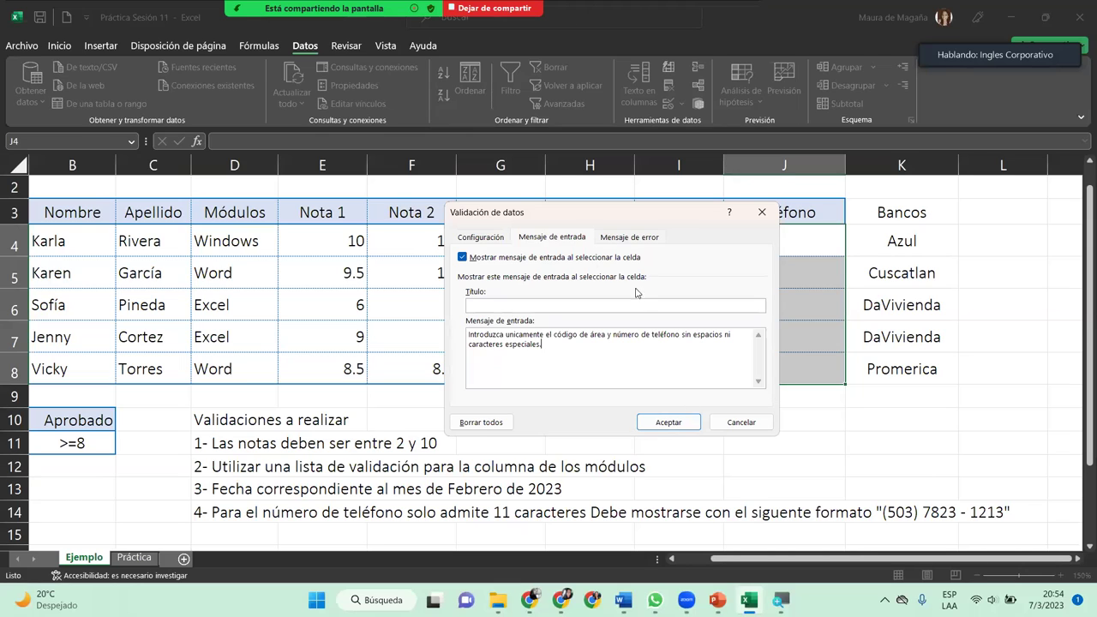
left_click(616, 242)
left_click(649, 305)
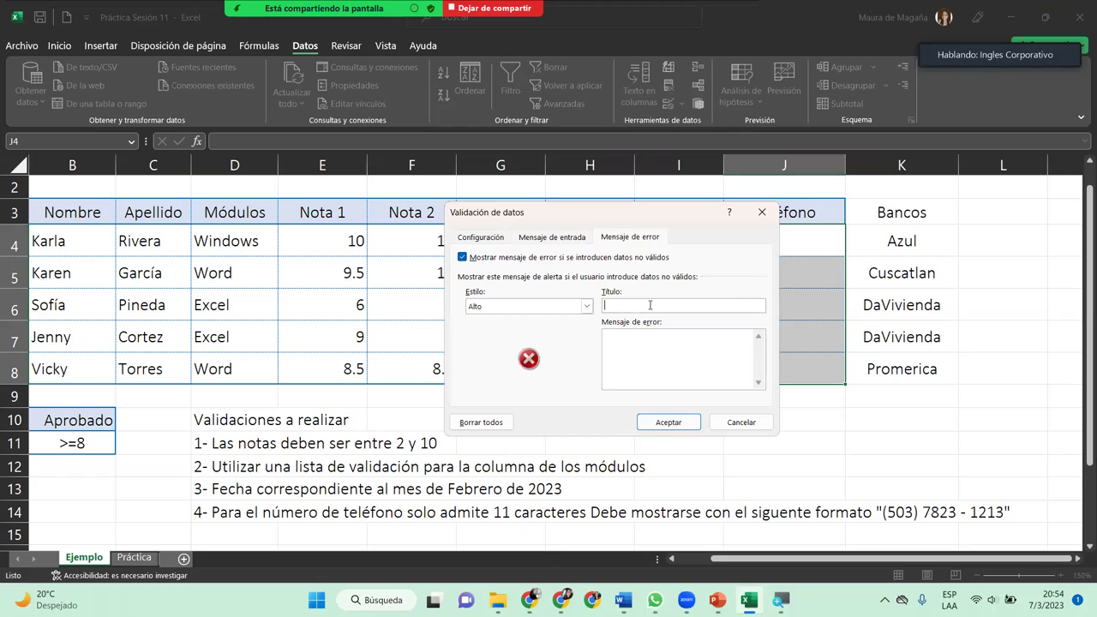
Step: Title the error alert 'Datos incorrectos' with a message forbidding any space or special character
type("Datos incorrectos")
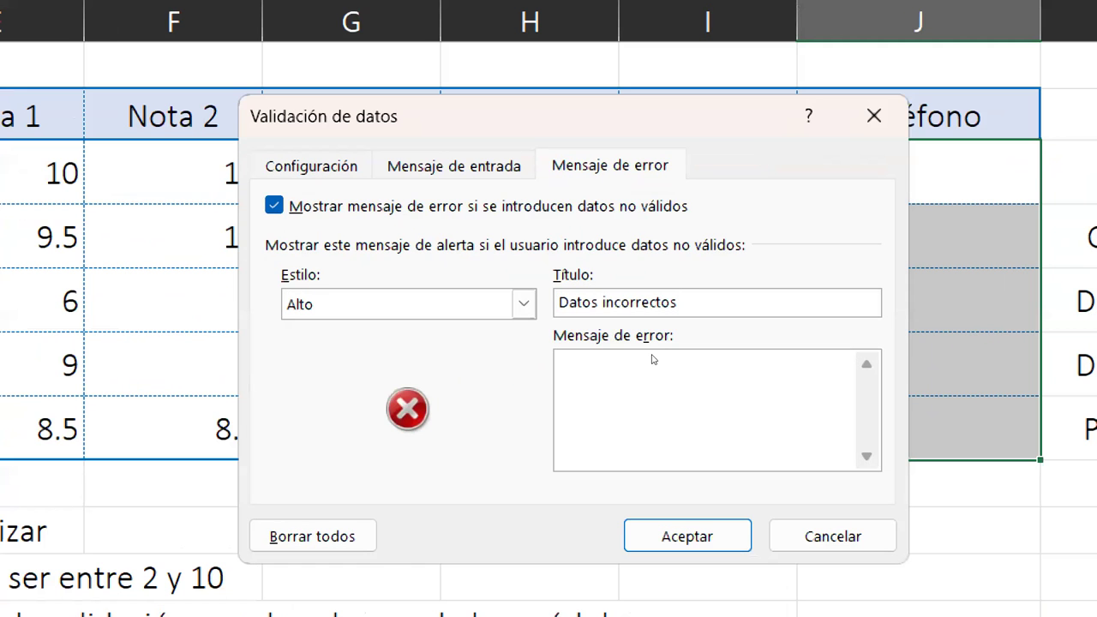
left_click(651, 358)
type("Recuerde")
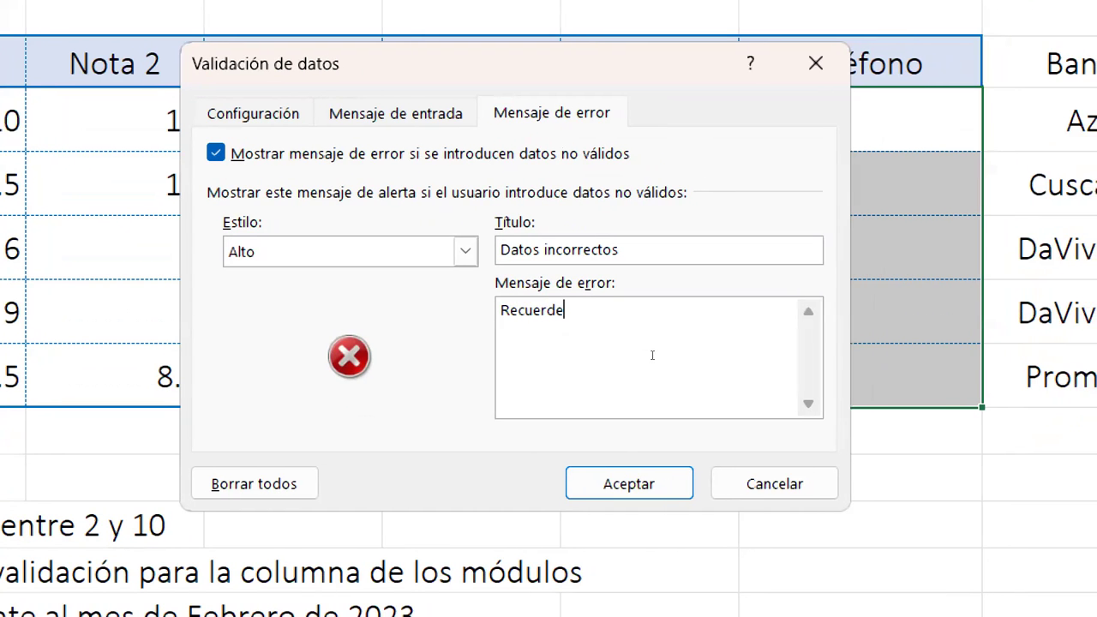
type(" que unic")
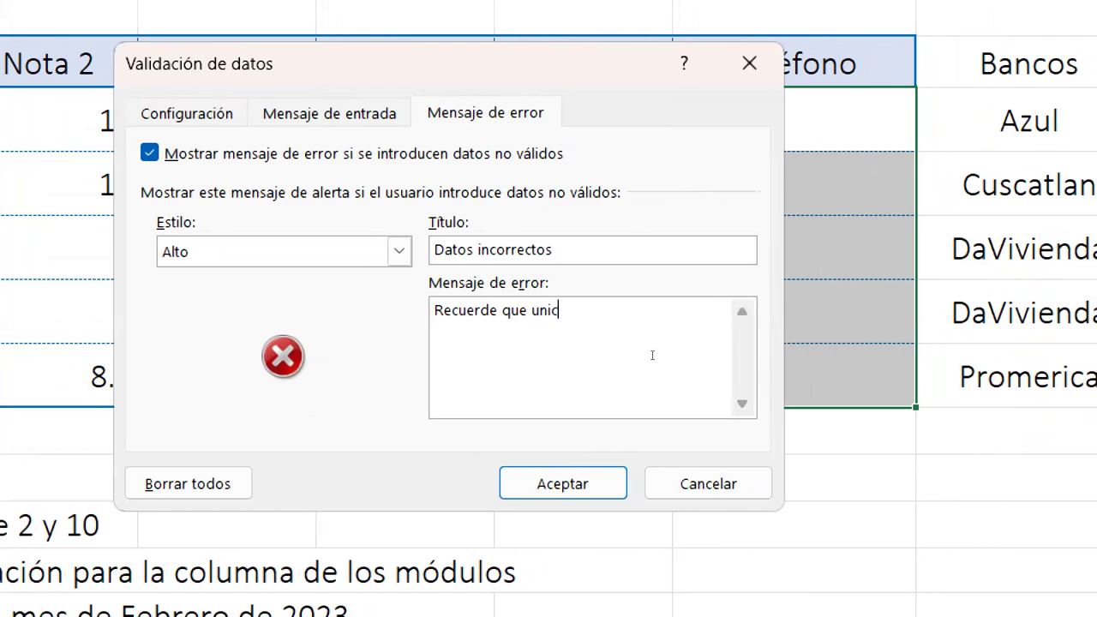
type("amente incluimo")
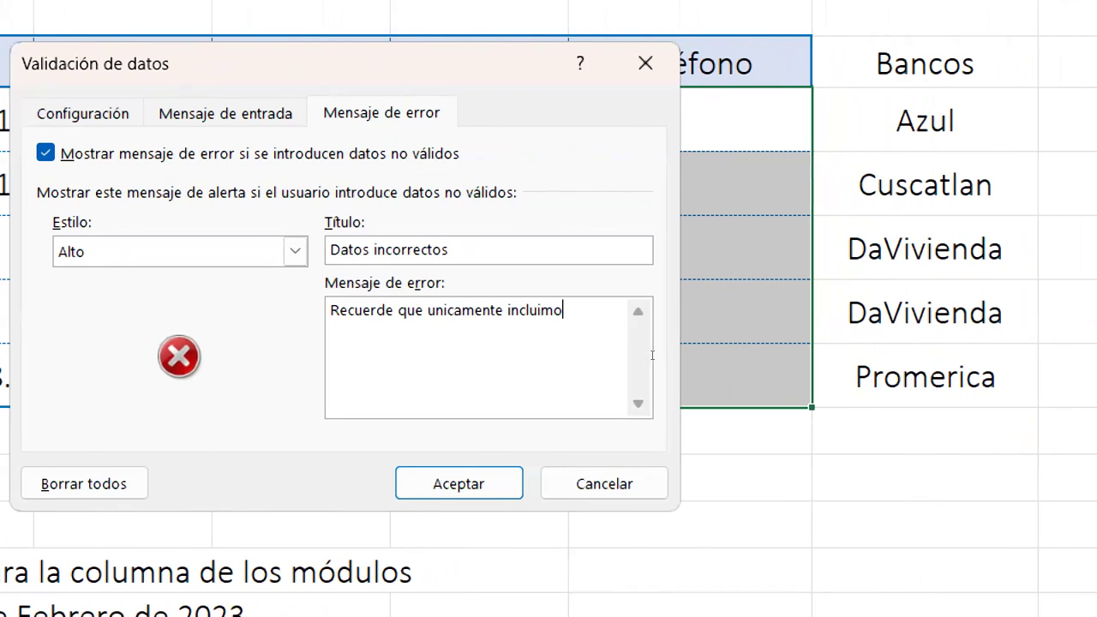
type("s el códig")
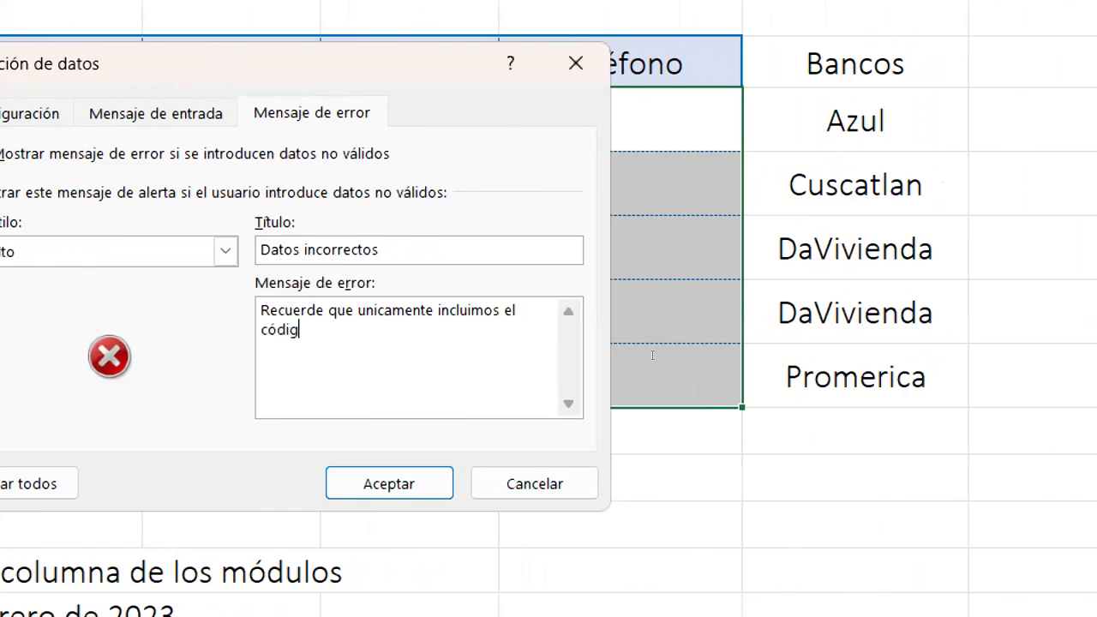
type("o de área y")
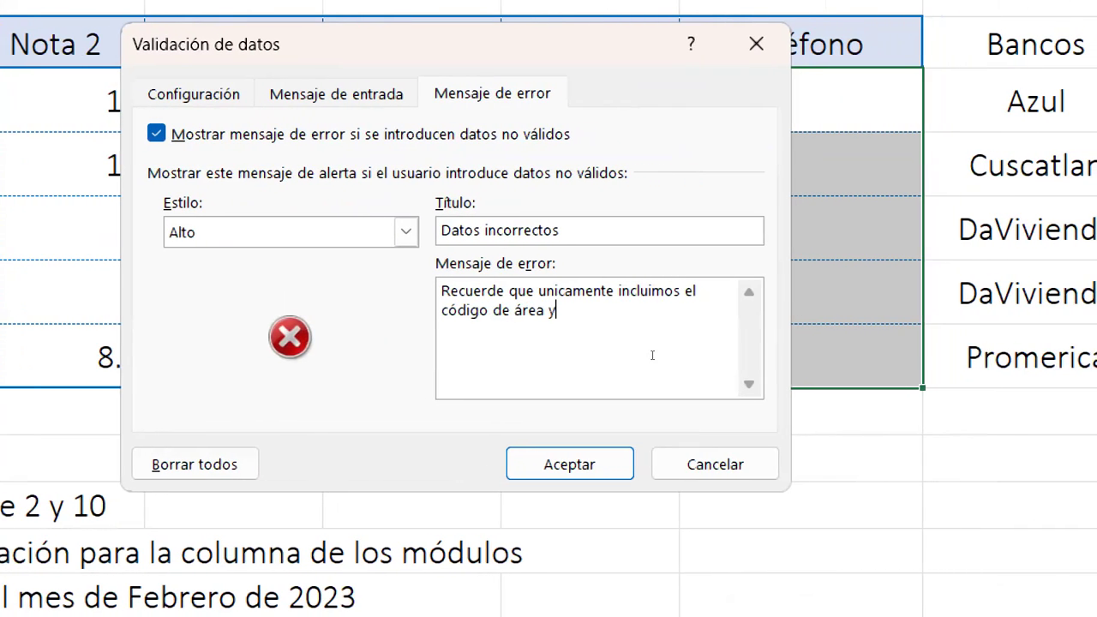
type(" número de tel")
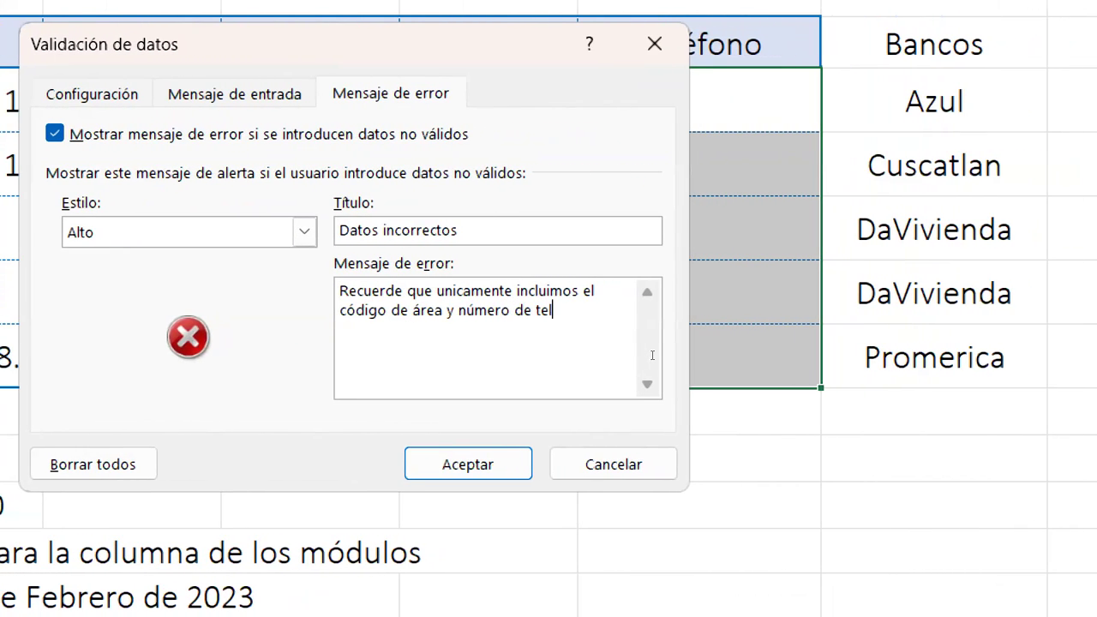
type("e")
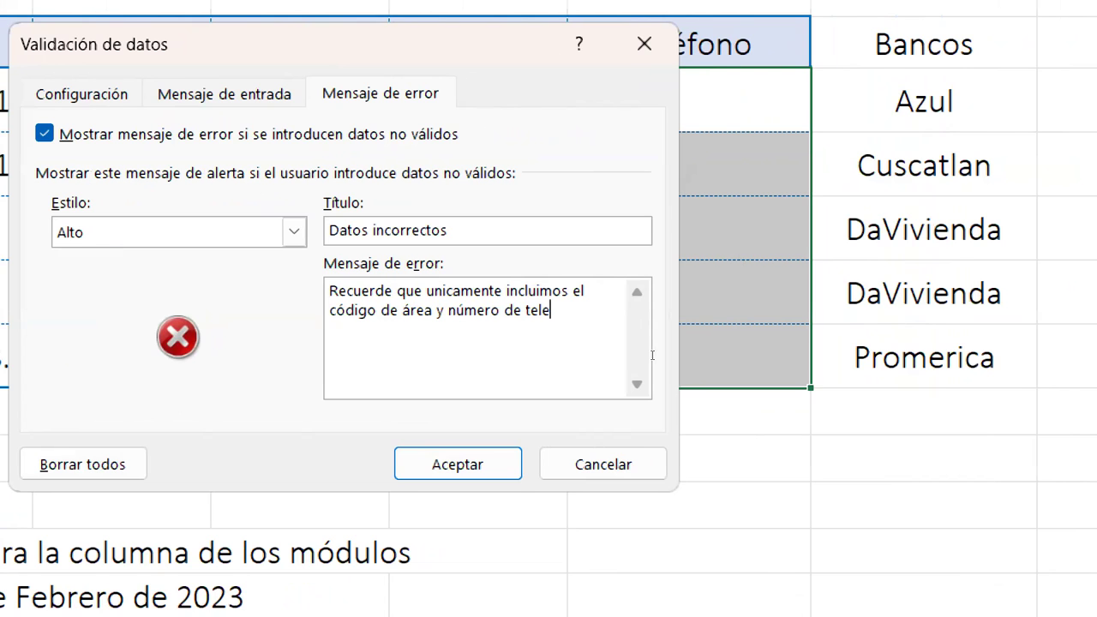
key("BackSpace")
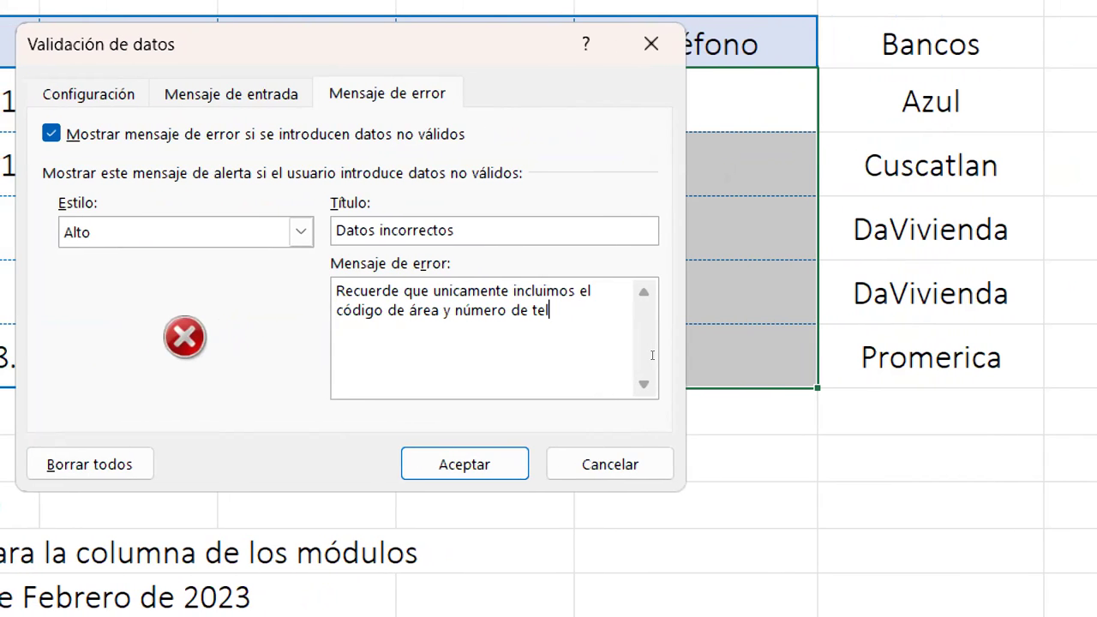
type("éfo")
type("no ")
type("(")
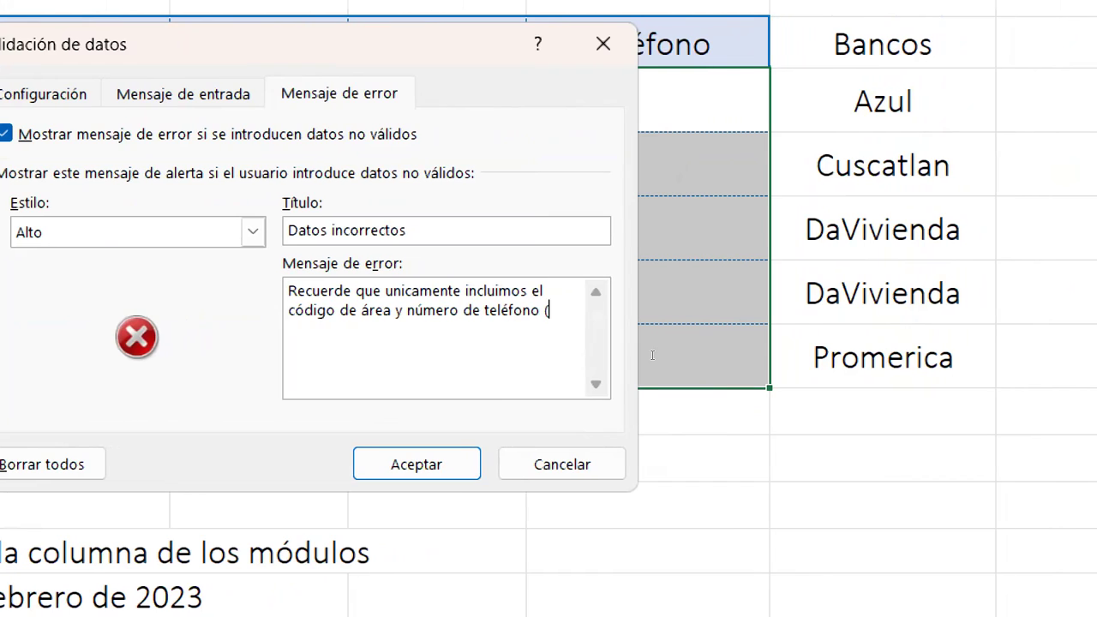
type("N")
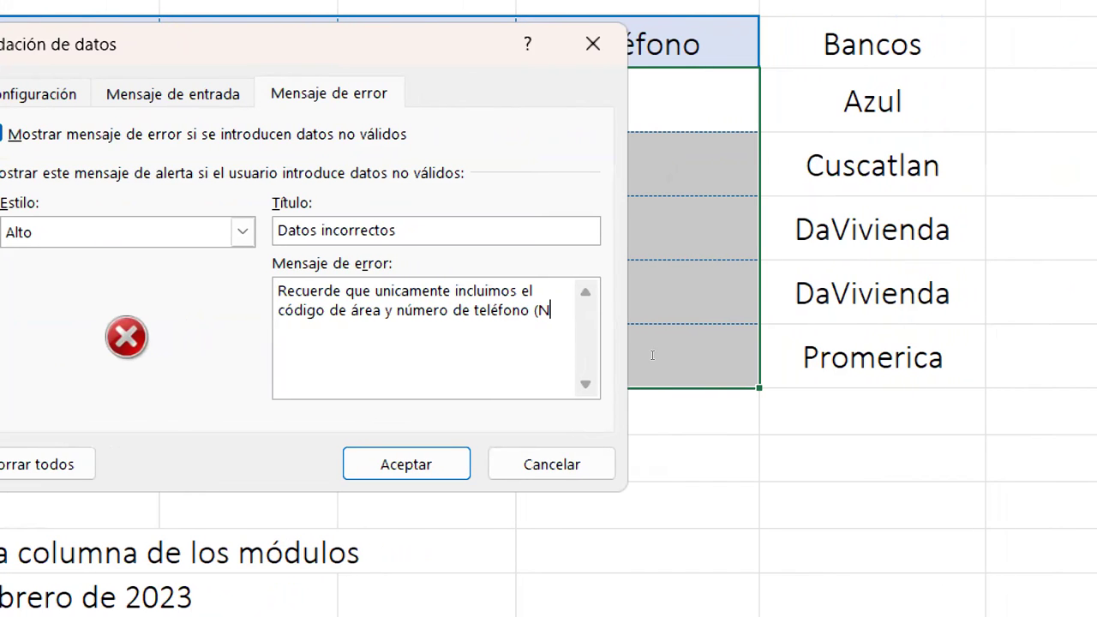
type("O agreg")
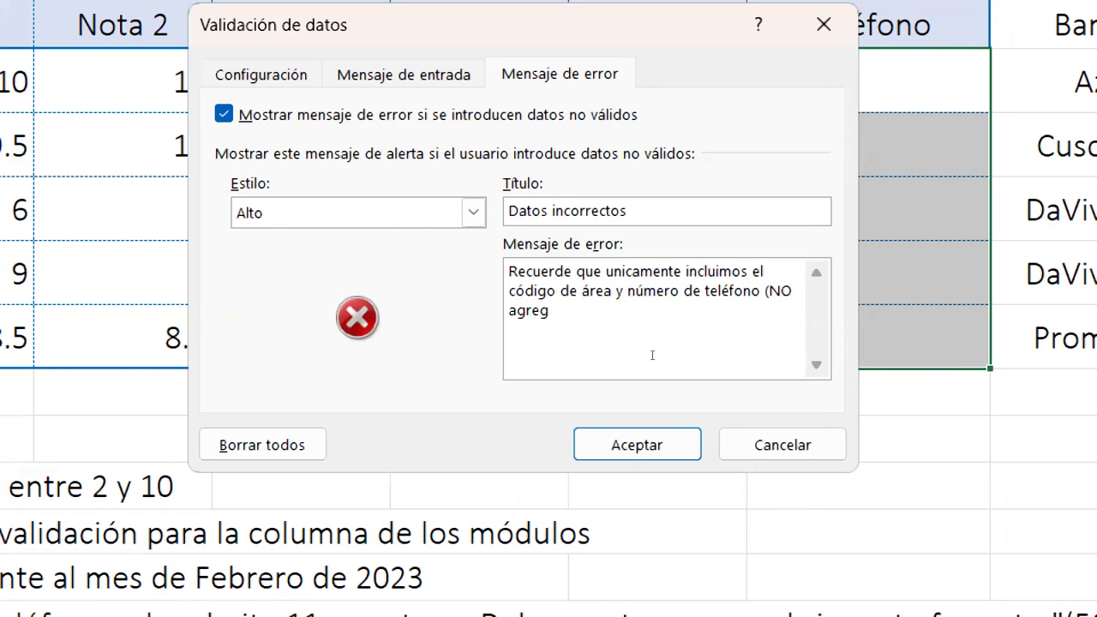
type("ue")
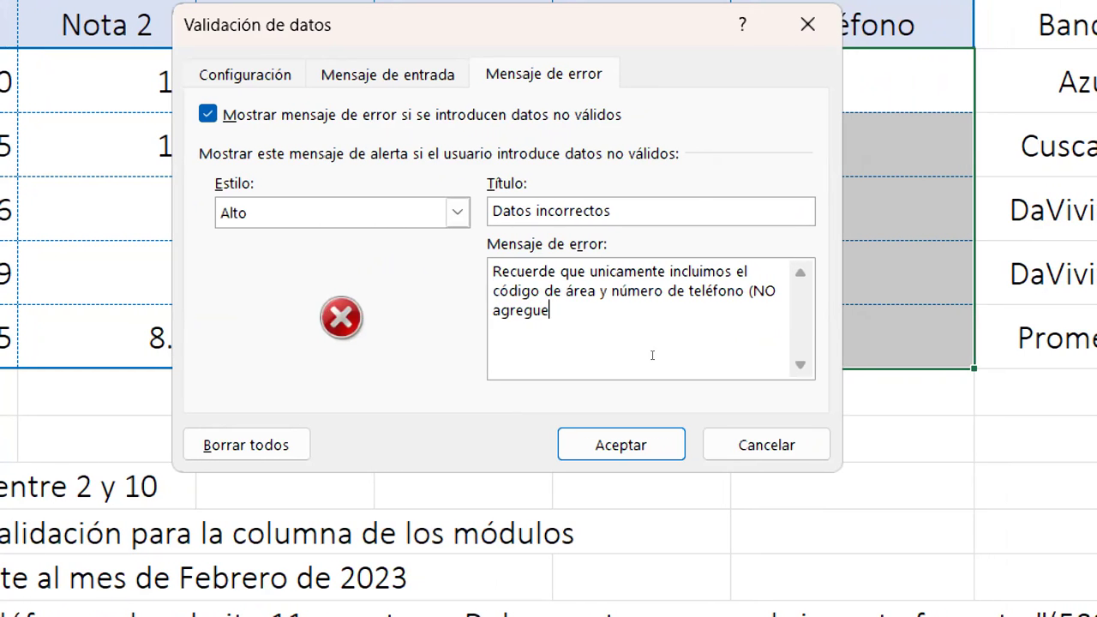
type(" n")
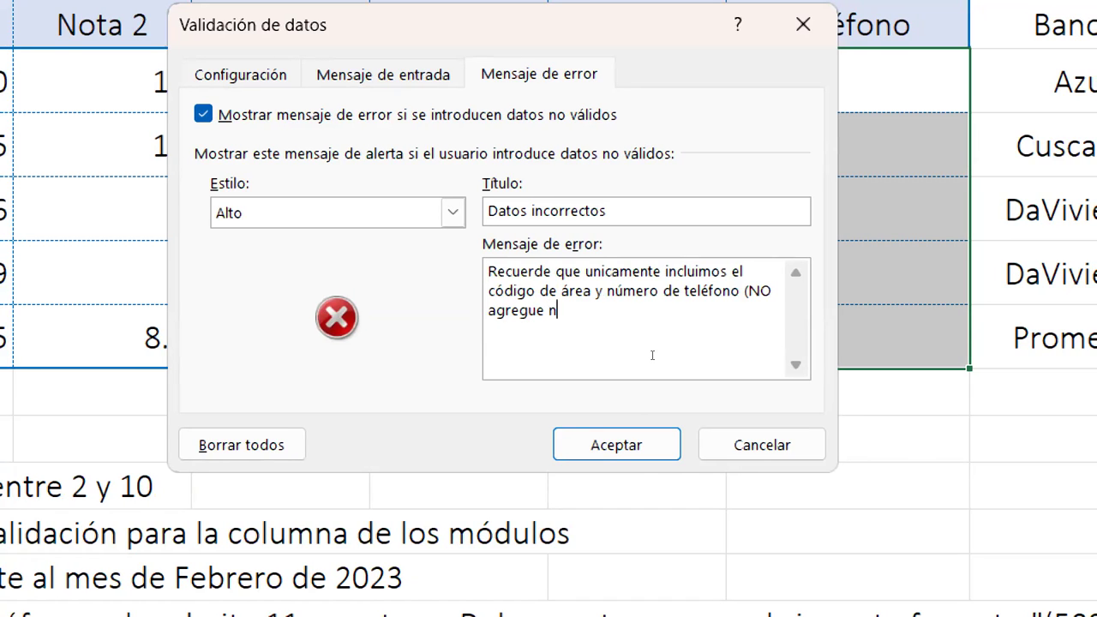
type("ing")
type("un")
type(" espac")
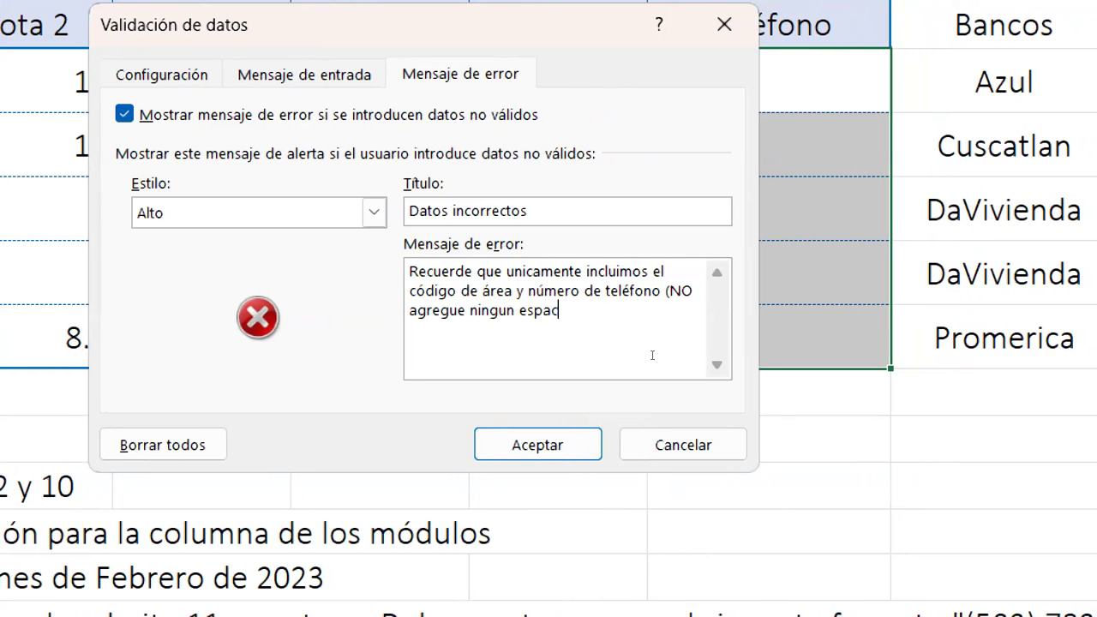
key("BackSpace")
key("BackSpace")
key("BackSpace")
key("BackSpace")
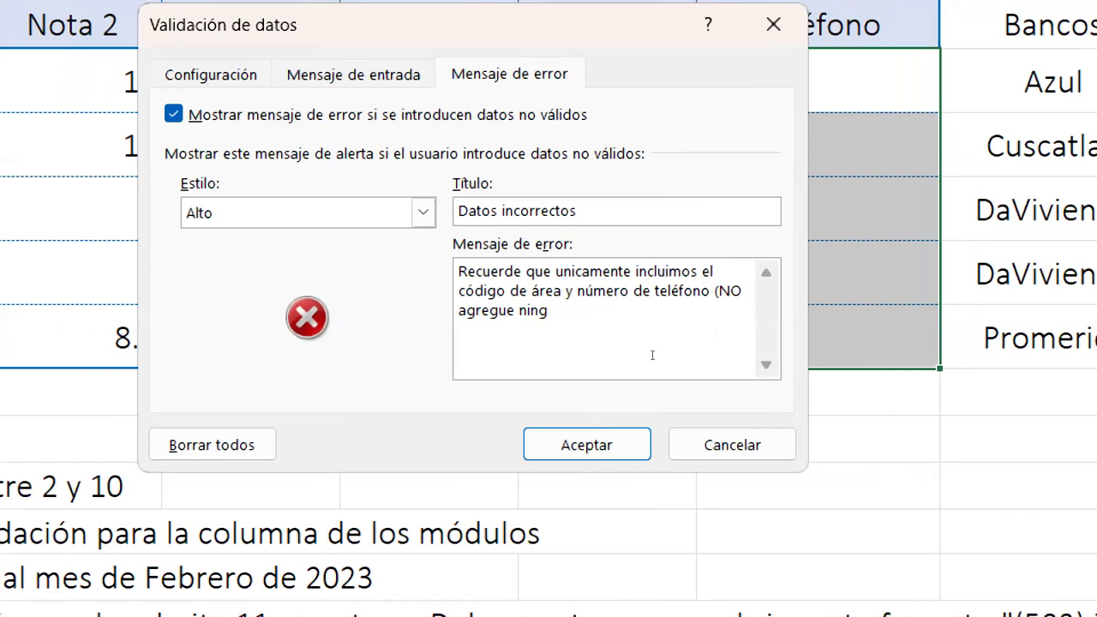
type("ún espacio")
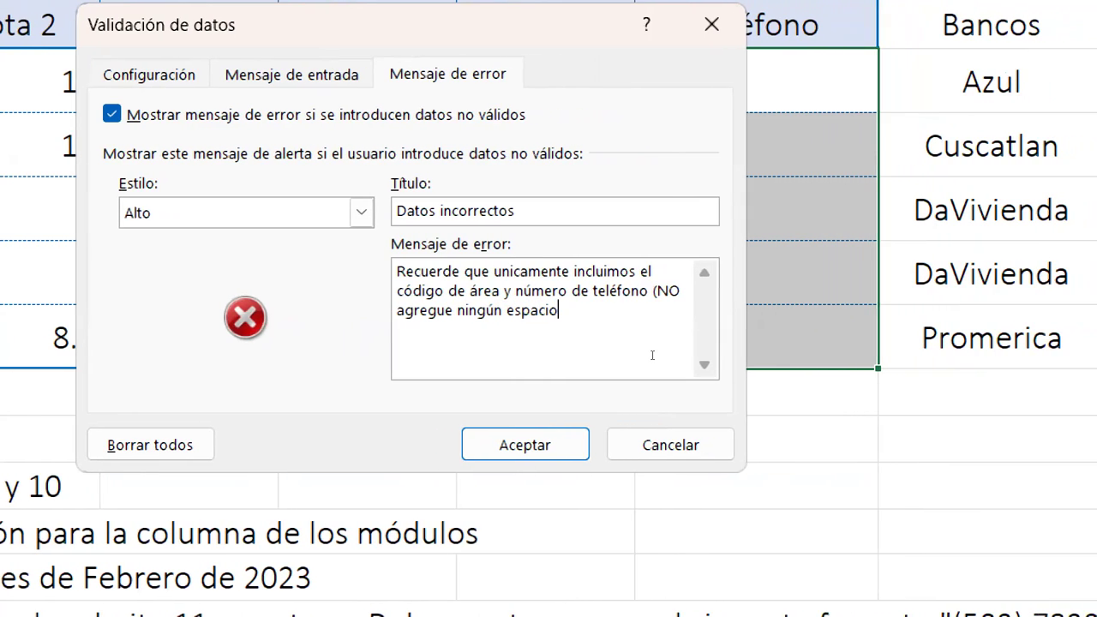
type(" o carac")
type("ter")
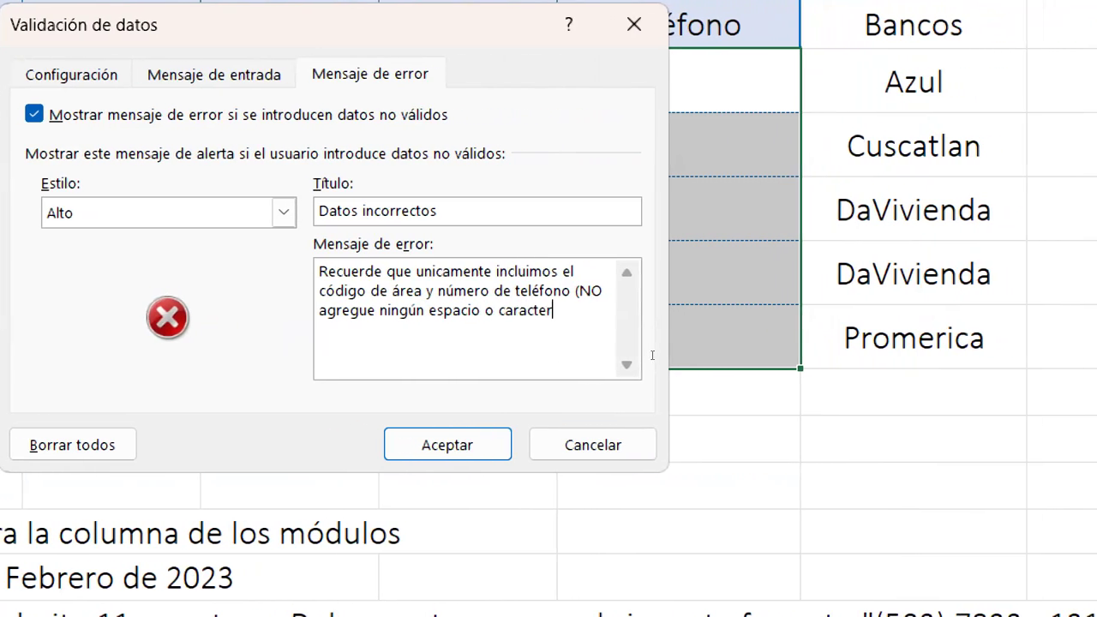
type(" esp")
type("ecial")
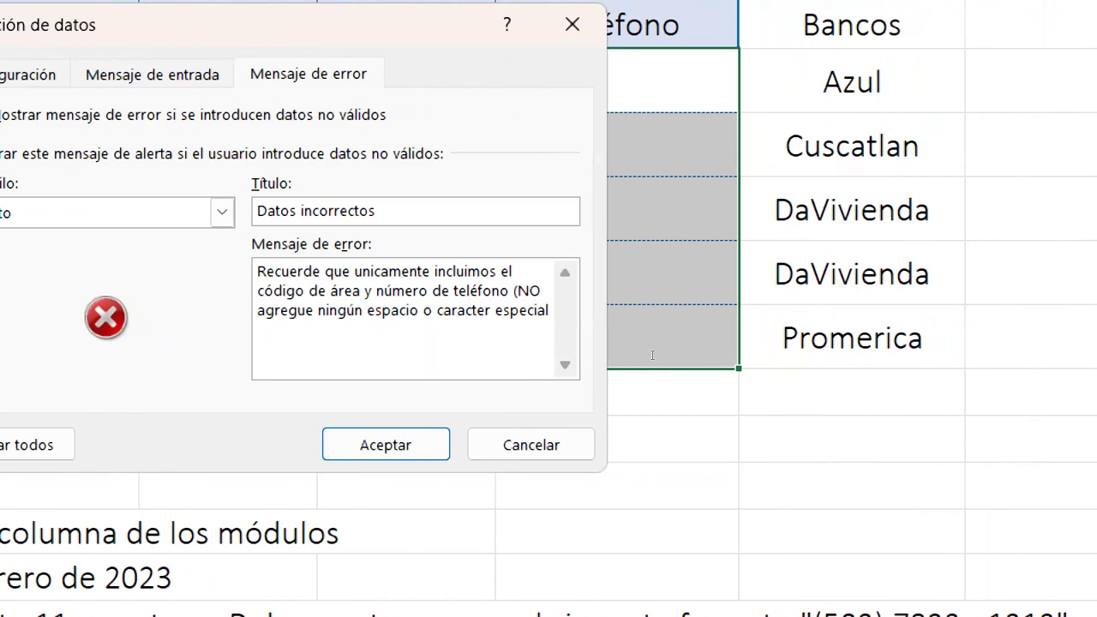
type(")")
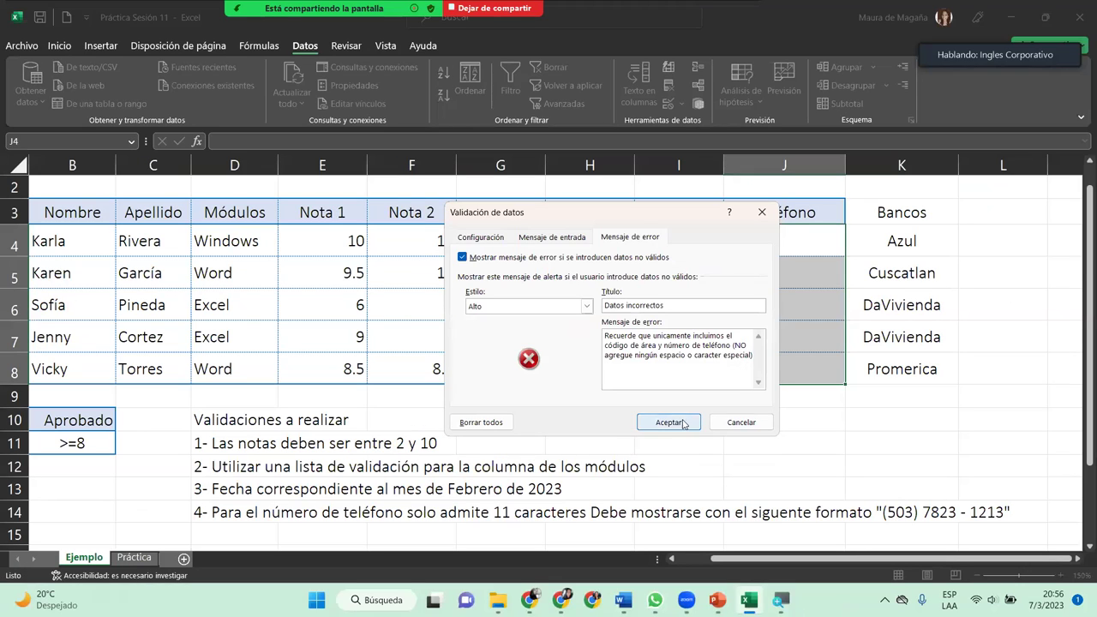
Step: Apply the validation and check the input prompt on the Teléfono cells
left_click(669, 421)
left_click(791, 240)
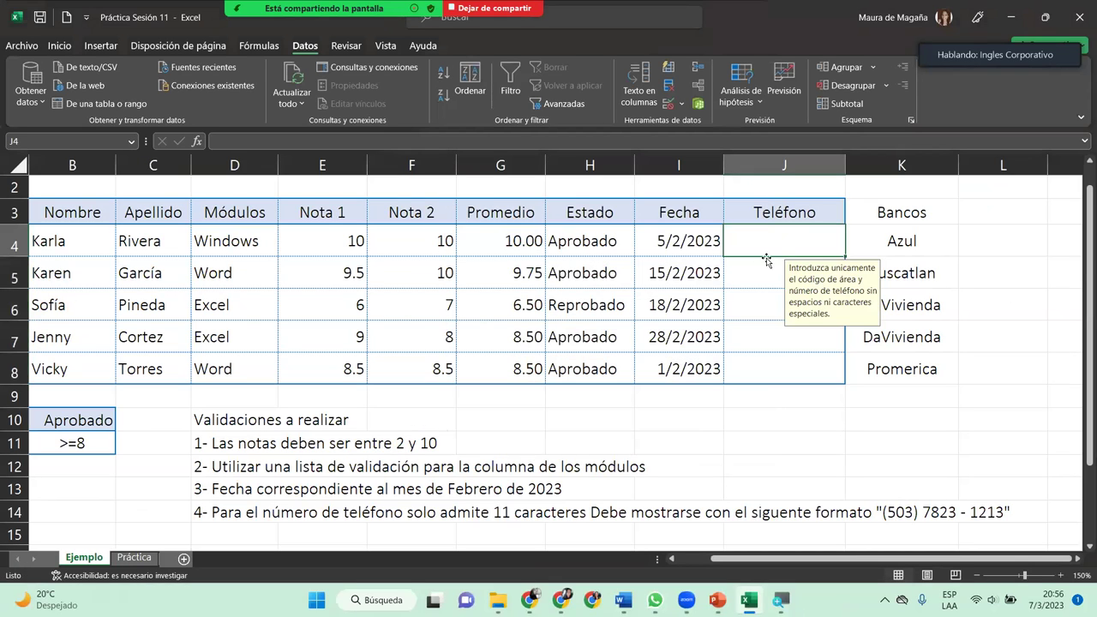
left_click(760, 276)
left_click(752, 304)
Step: Check the prompt on J7 and J8, then enter the first 11-digit phone number in J4
left_click(751, 339)
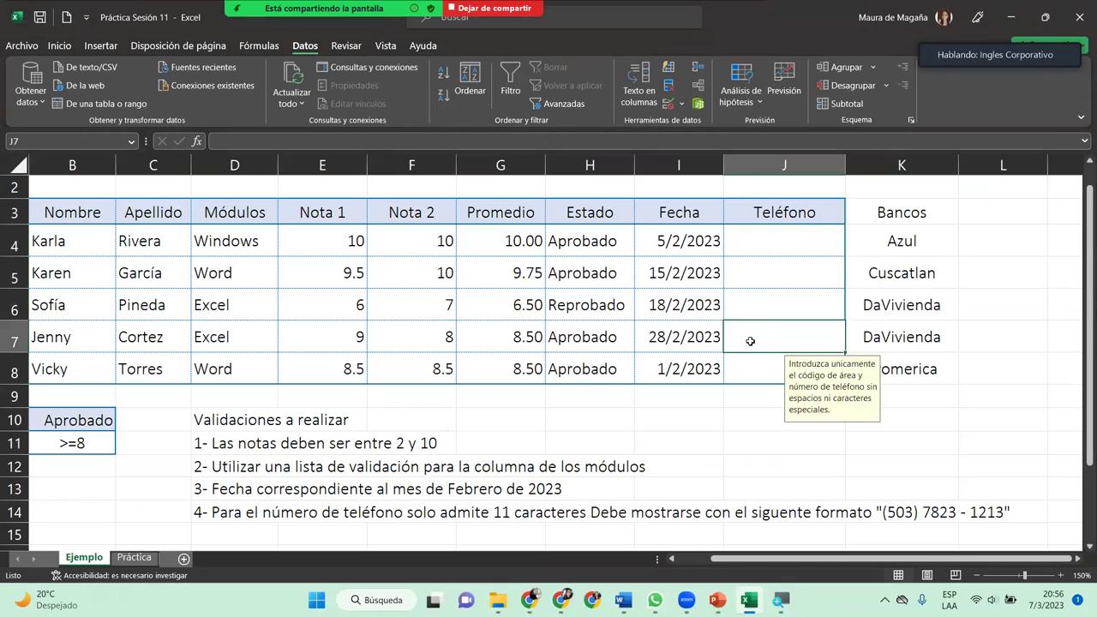
left_click(747, 357)
left_click(769, 254)
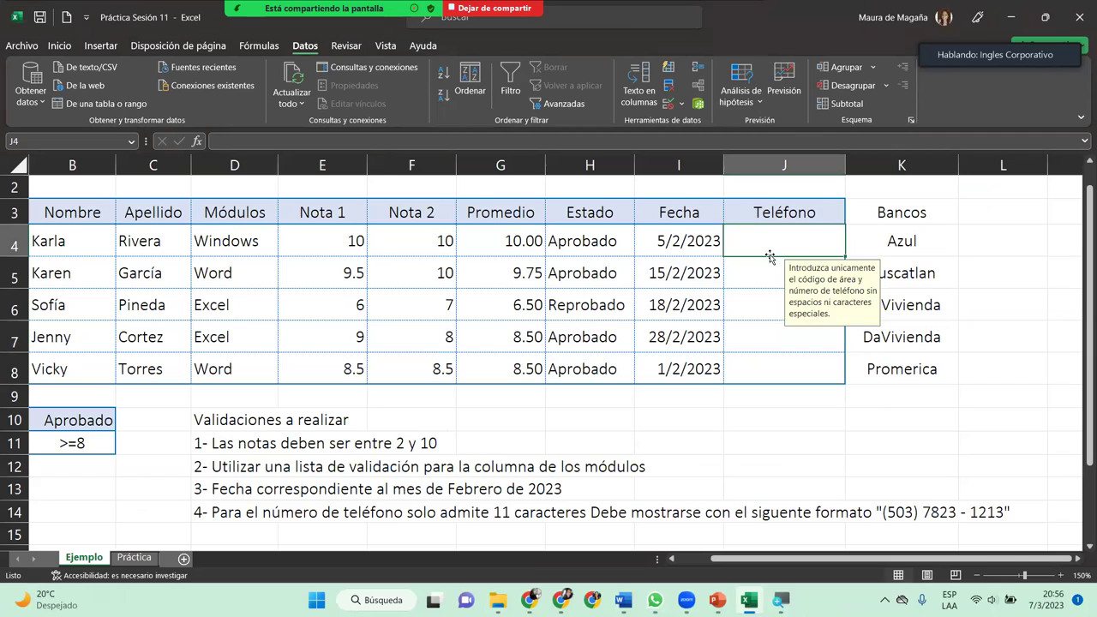
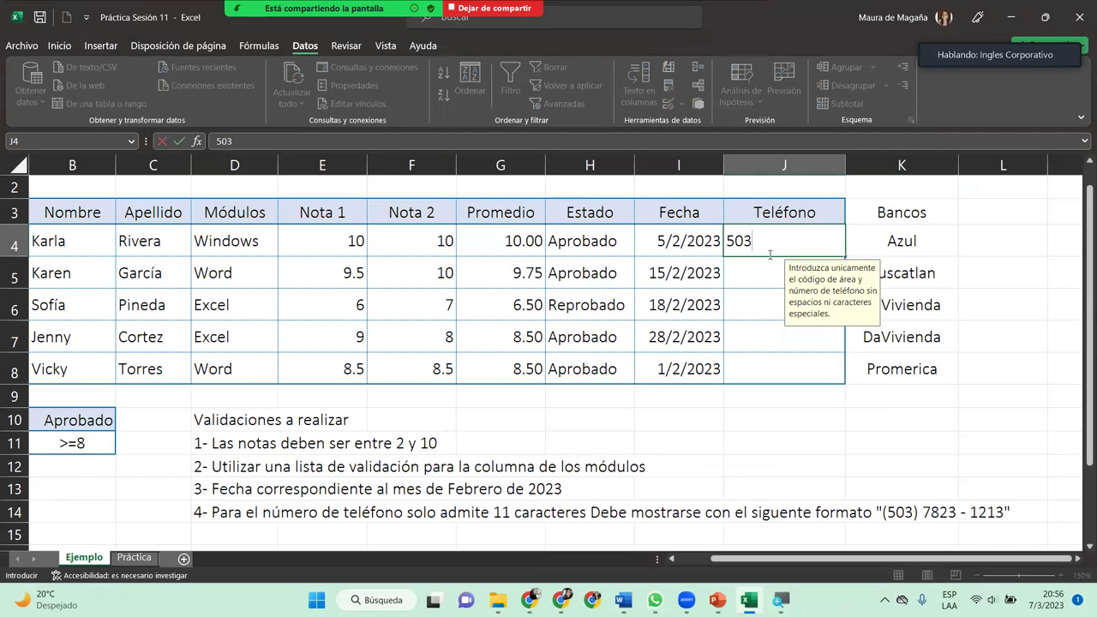
key("Return")
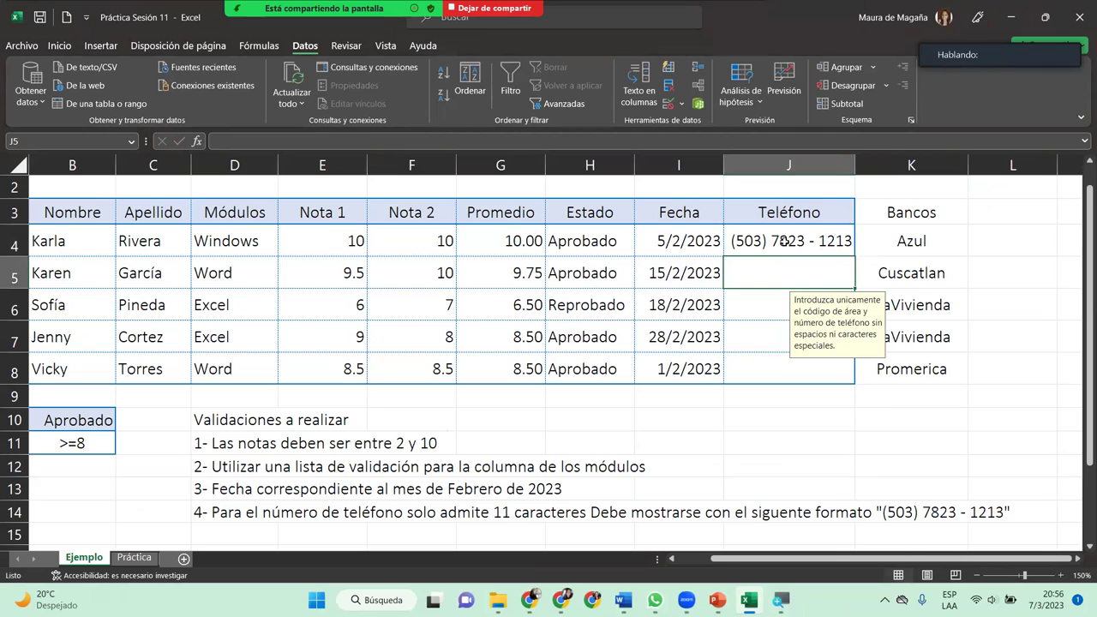
Step: Reselect the Teléfono cells and move to J5 for the next number
left_click_drag(782, 242, 776, 370)
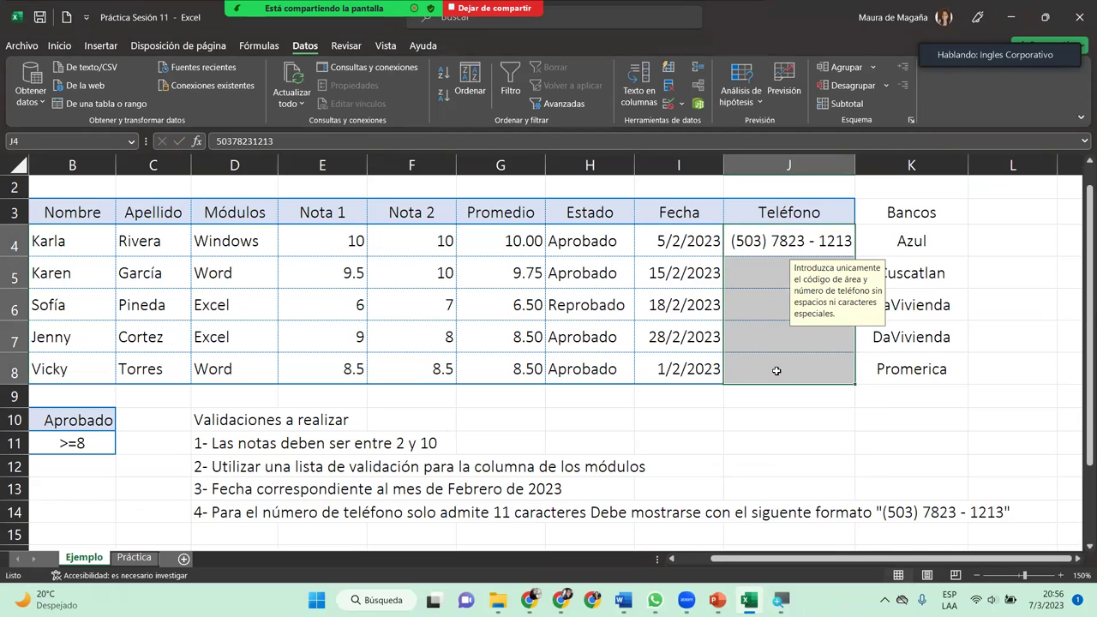
left_click(765, 245)
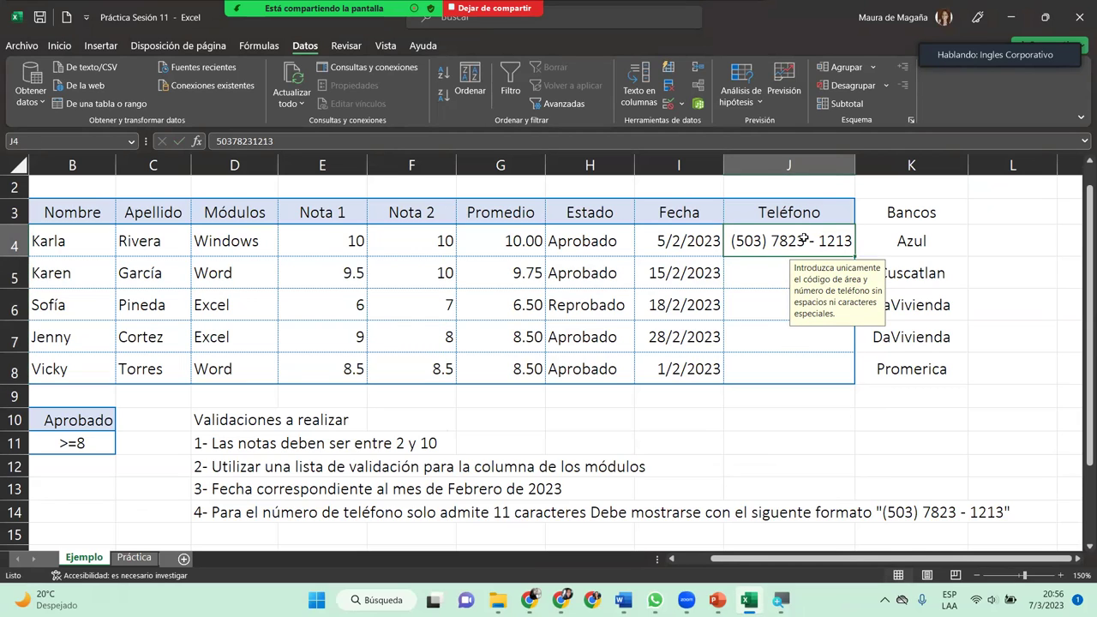
left_click(761, 278)
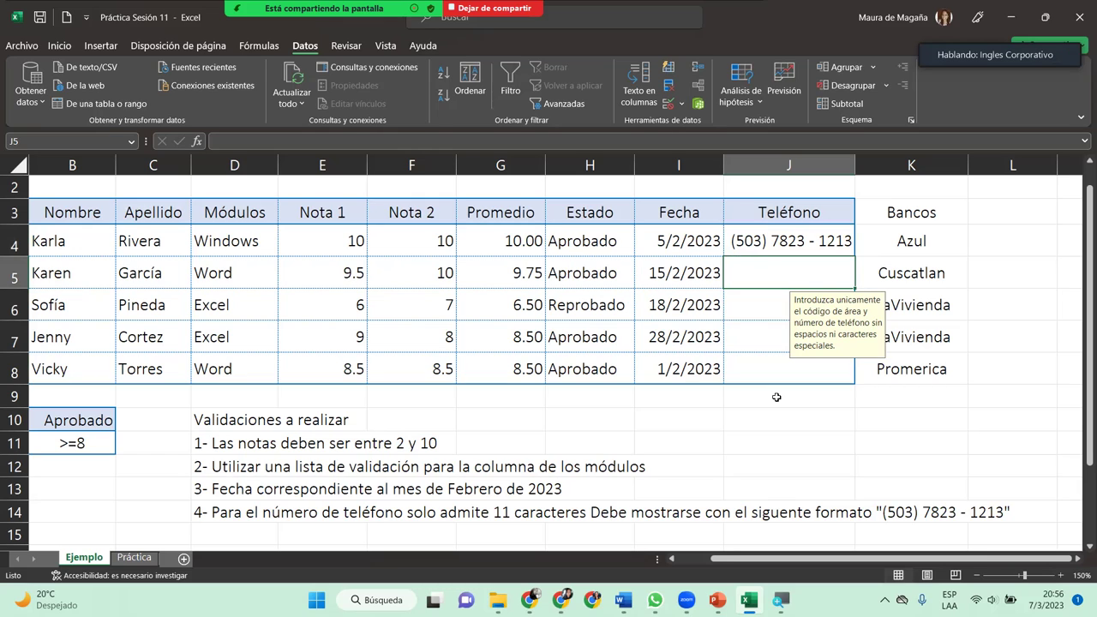
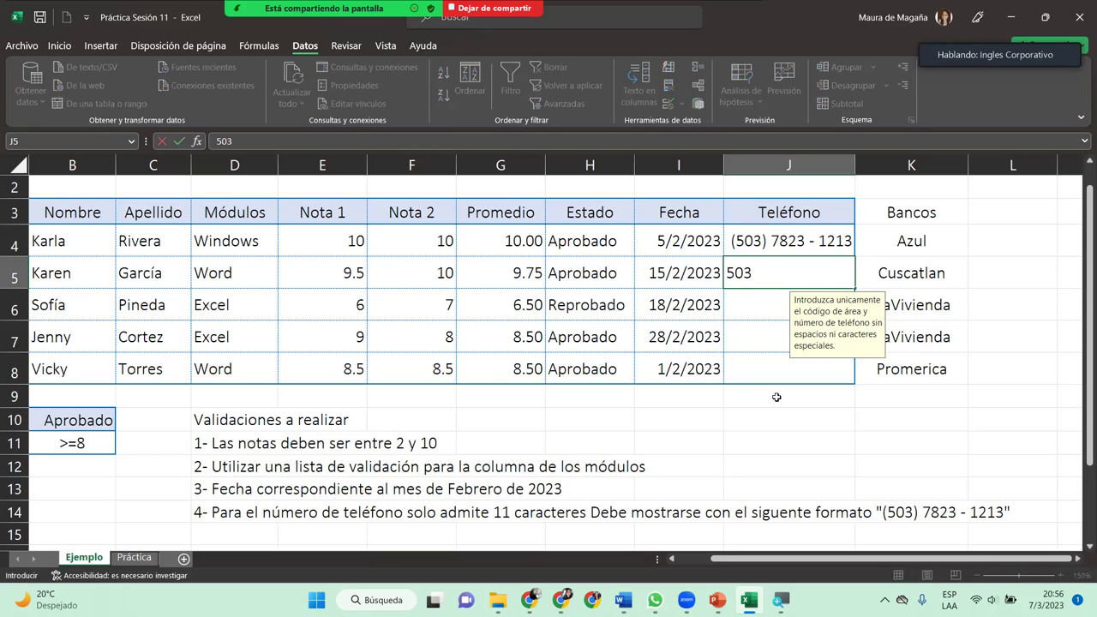
Step: Enter a spaced phone number in J5, retry after the Datos incorrectos alert, and remove the space
key("Return")
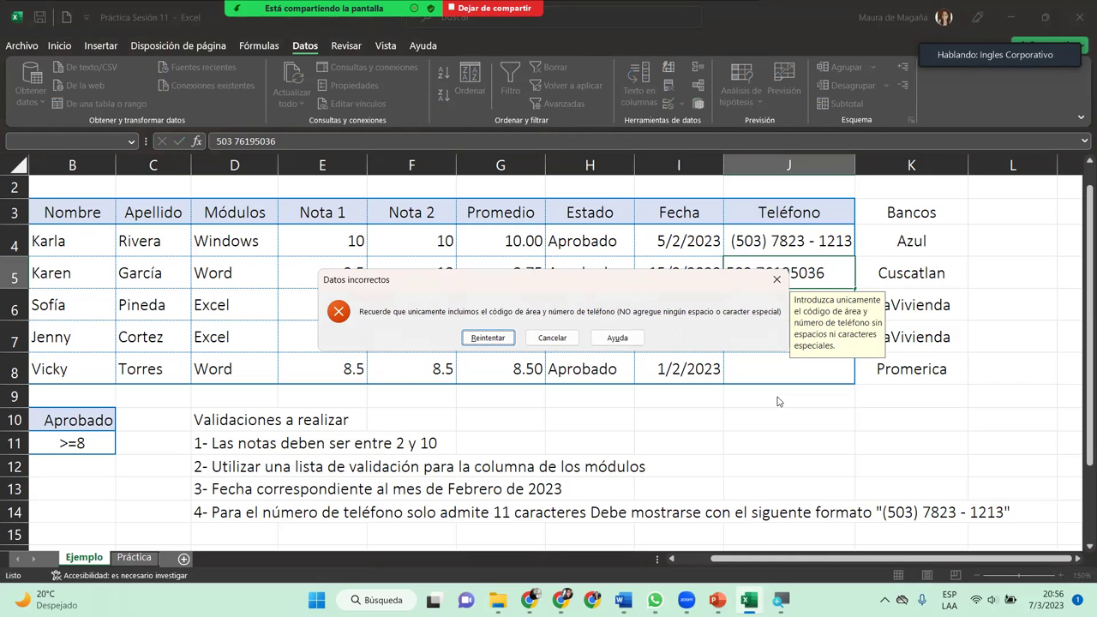
key("Return")
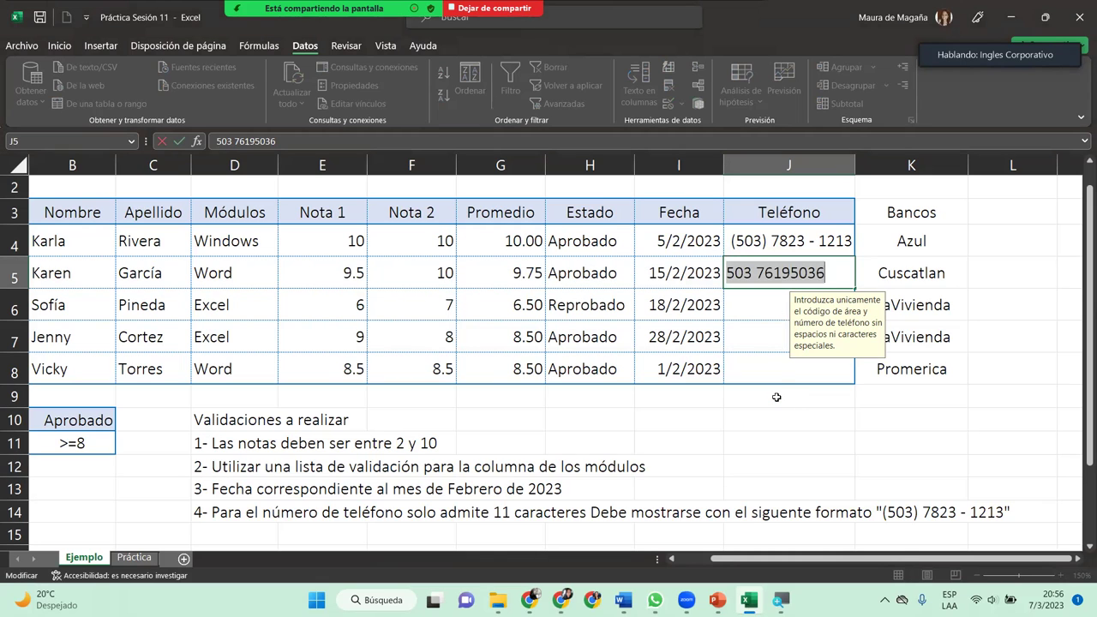
left_click(763, 274)
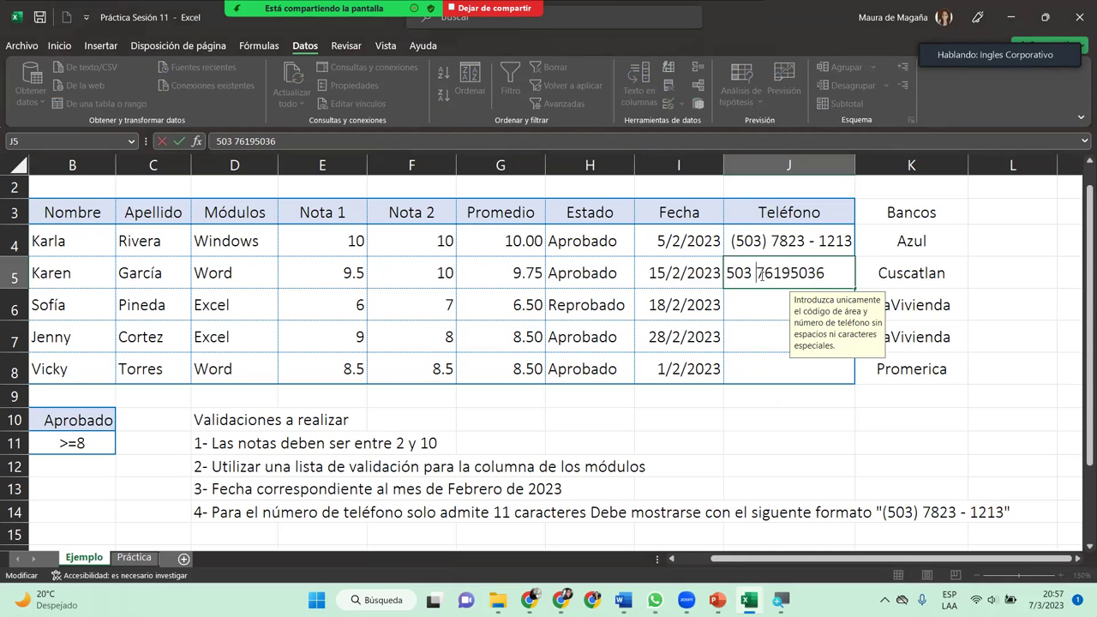
key("BackSpace")
key("Return")
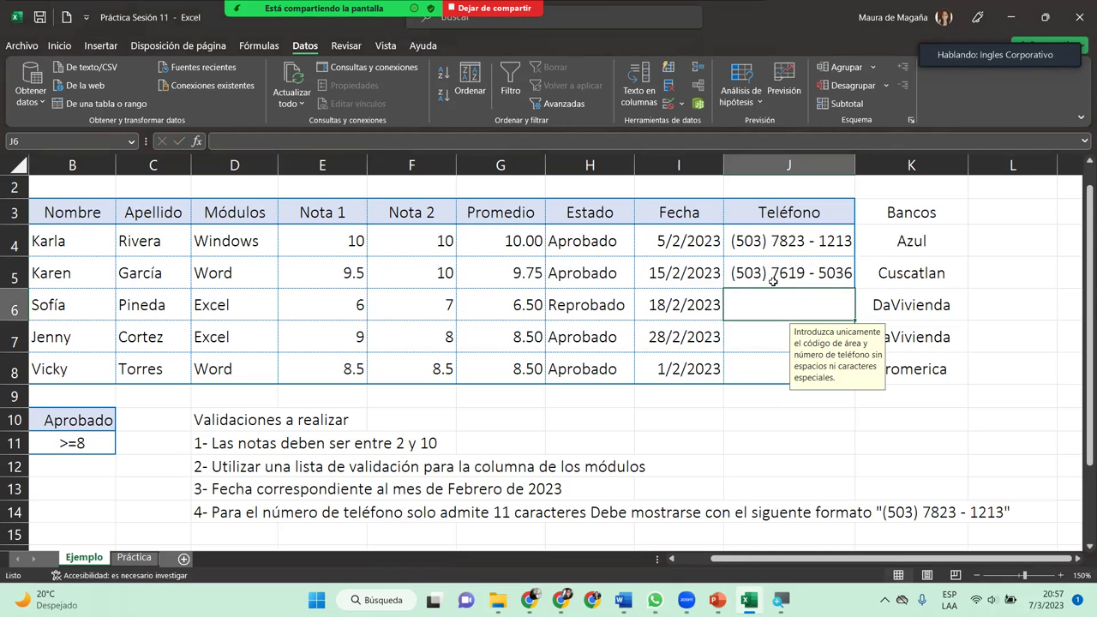
Step: Select J4:J5 and zoom in on the sheet
left_click_drag(776, 247, 766, 374)
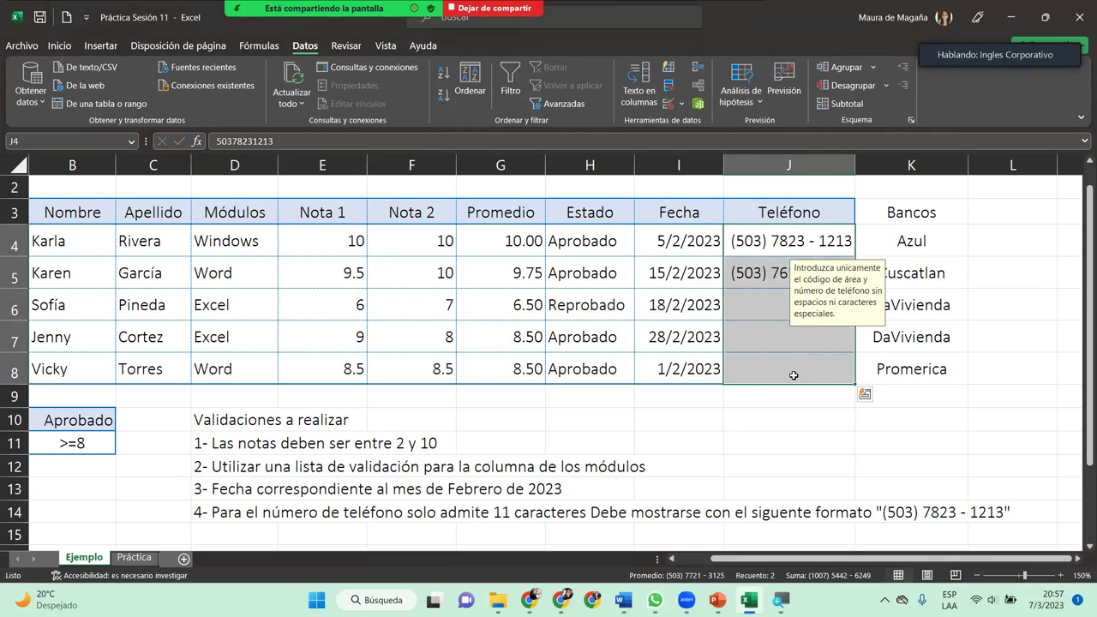
left_click(1060, 575)
left_click(1060, 575)
left_click(1060, 576)
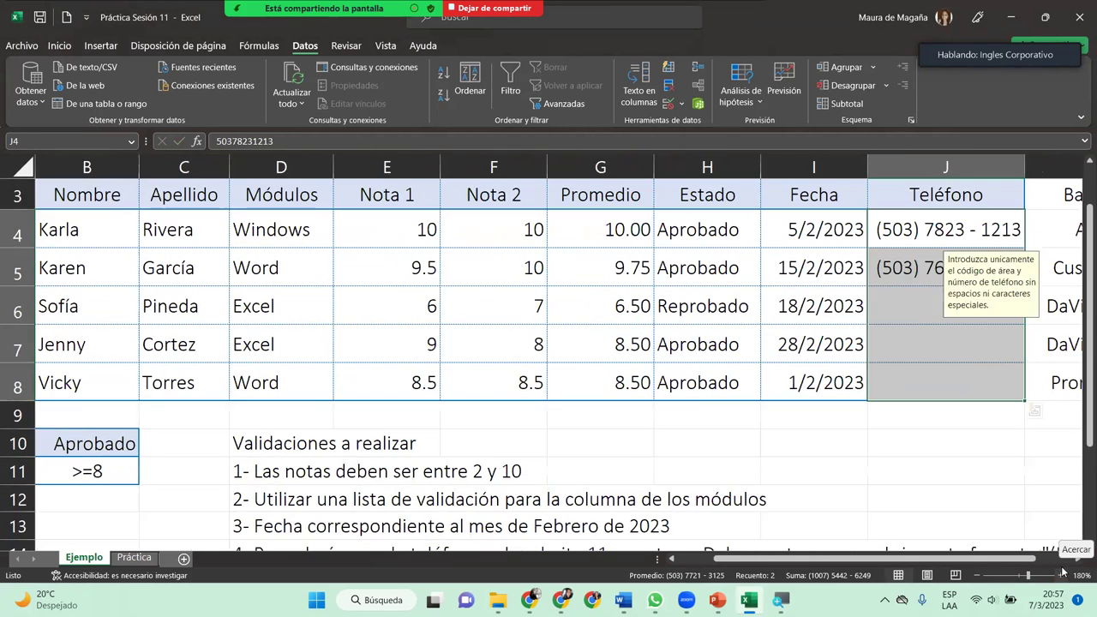
left_click(1077, 558)
left_click(1077, 559)
left_click(1077, 559)
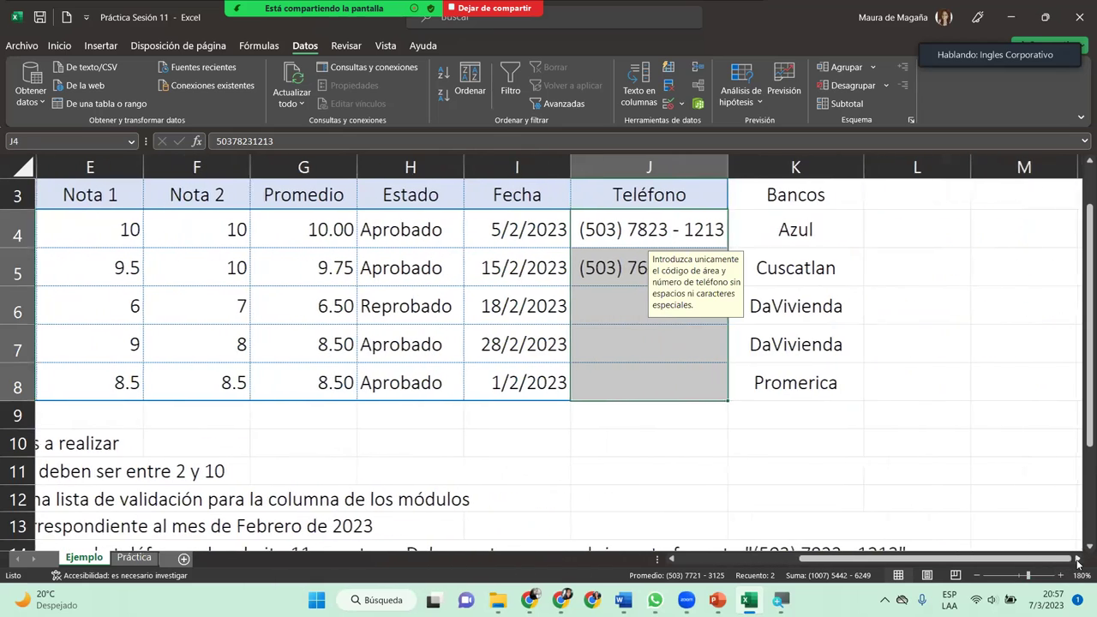
Step: Step through Teléfono cells J4 to J8 to check their contents
left_click(638, 310)
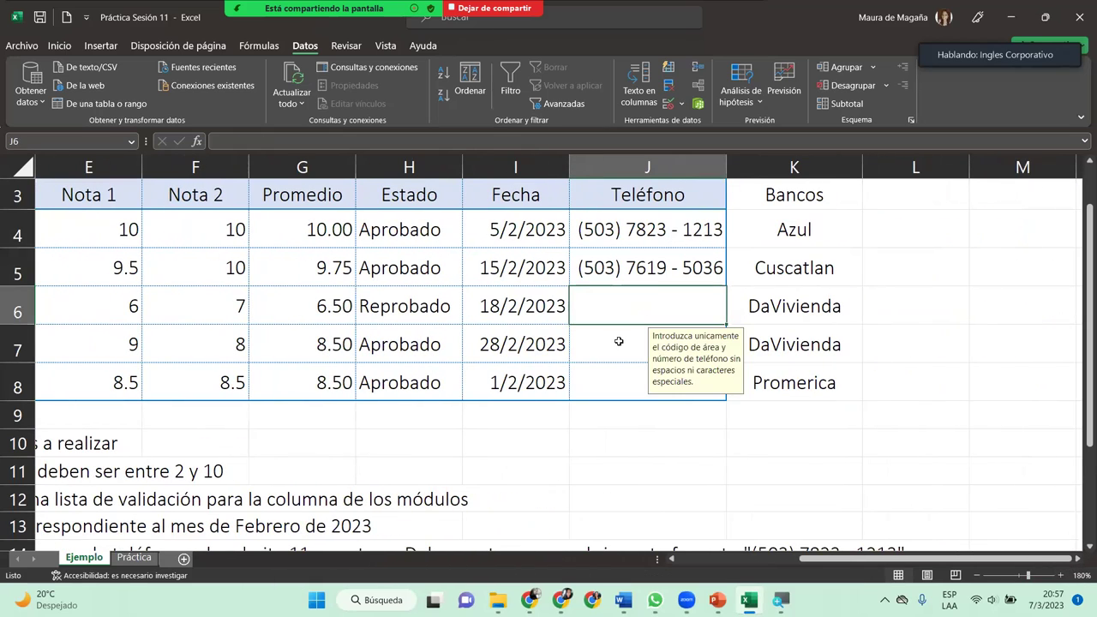
left_click(618, 343)
left_click(603, 374)
left_click(619, 274)
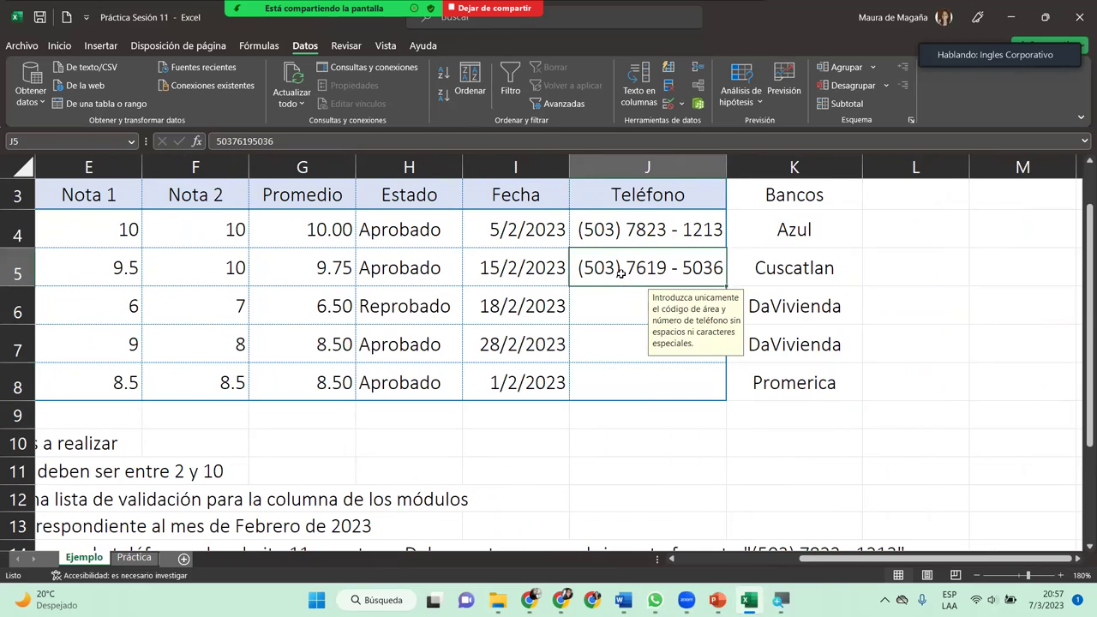
left_click(627, 238)
left_click(615, 267)
left_click(604, 294)
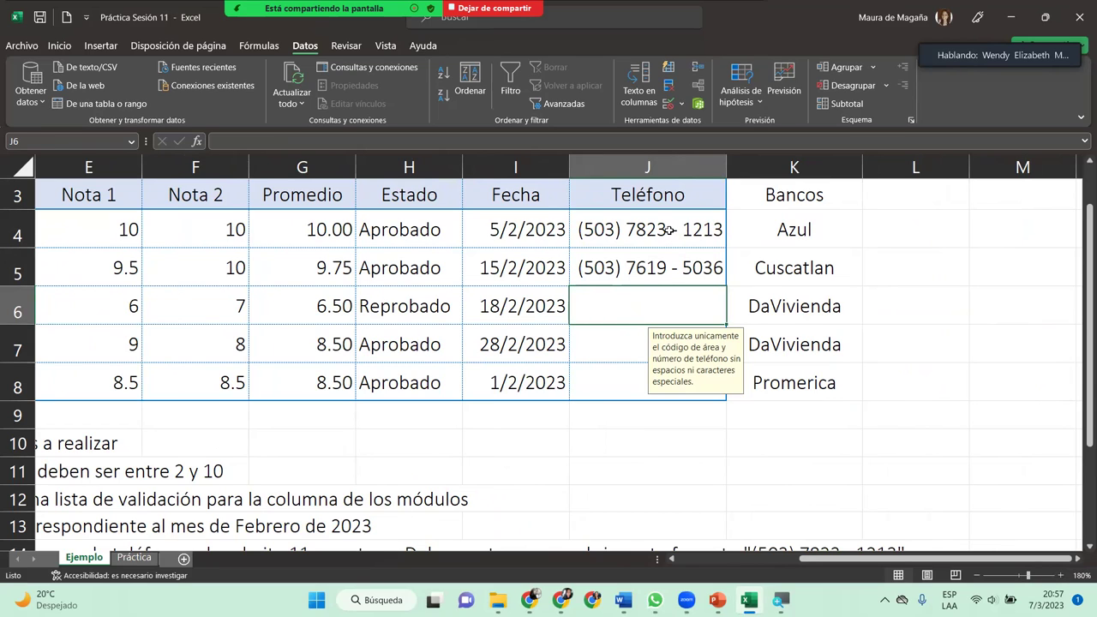
Step: Open Formato de celdas for J4:J8 and cancel it without changes
left_click_drag(669, 230, 658, 369)
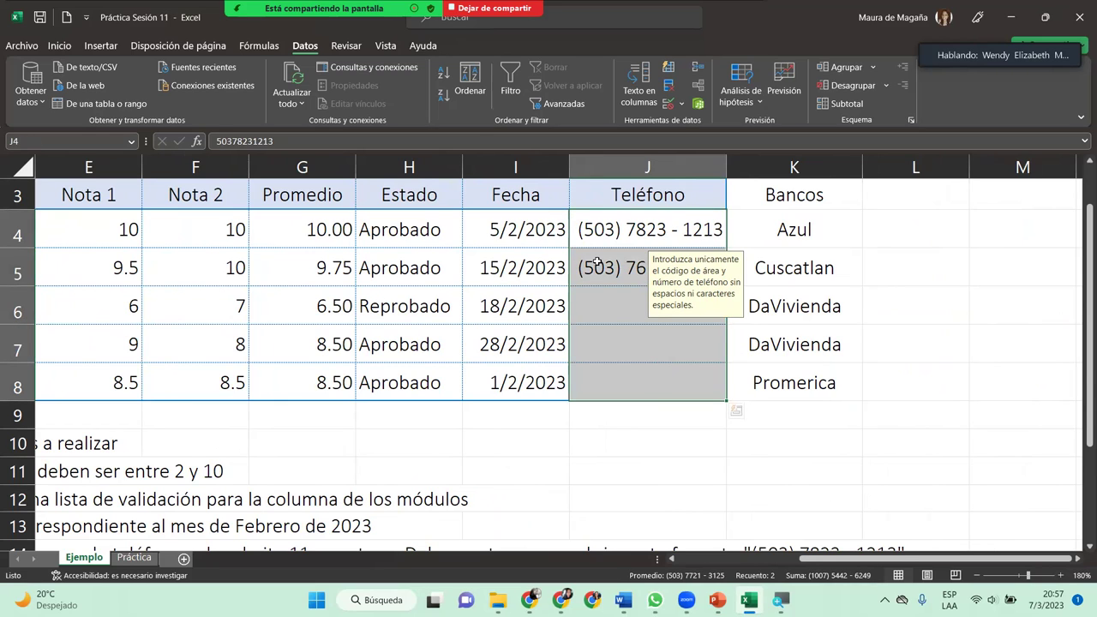
left_click(47, 47)
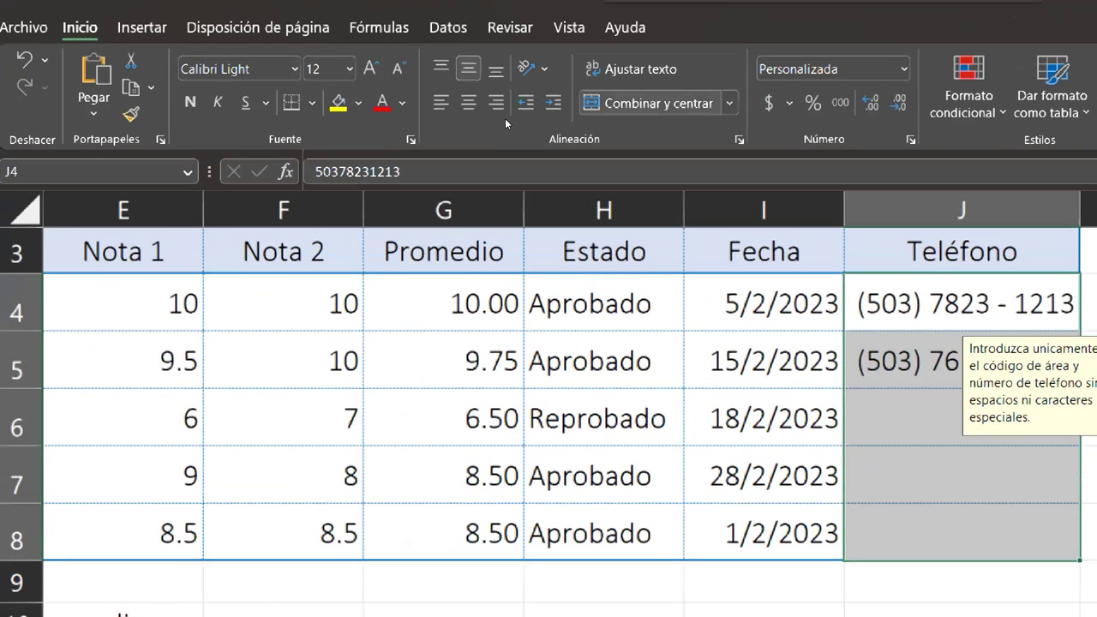
key("ctrl+1")
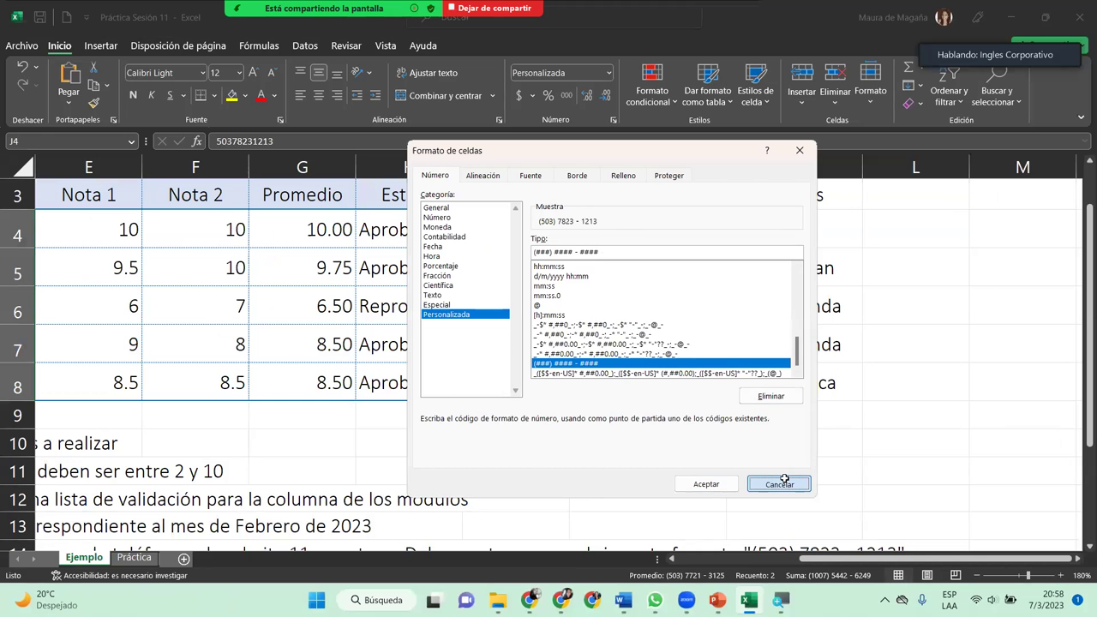
left_click(781, 483)
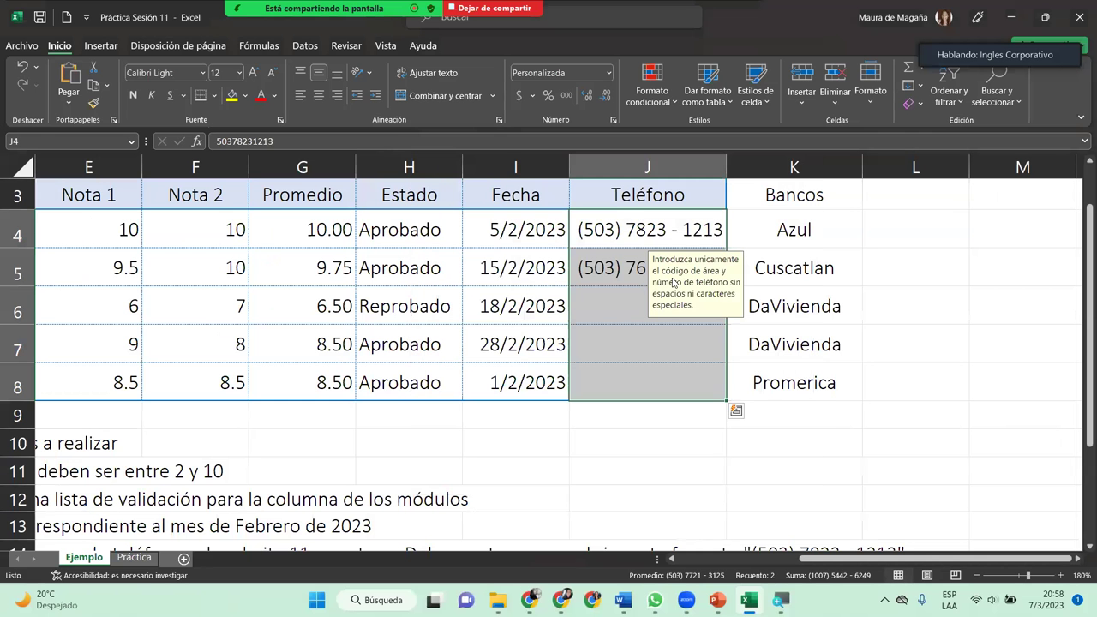
left_click(609, 74)
Step: Switch J4:J8 to Número format with zero decimals, showing plain 11-digit numbers
left_click(579, 133)
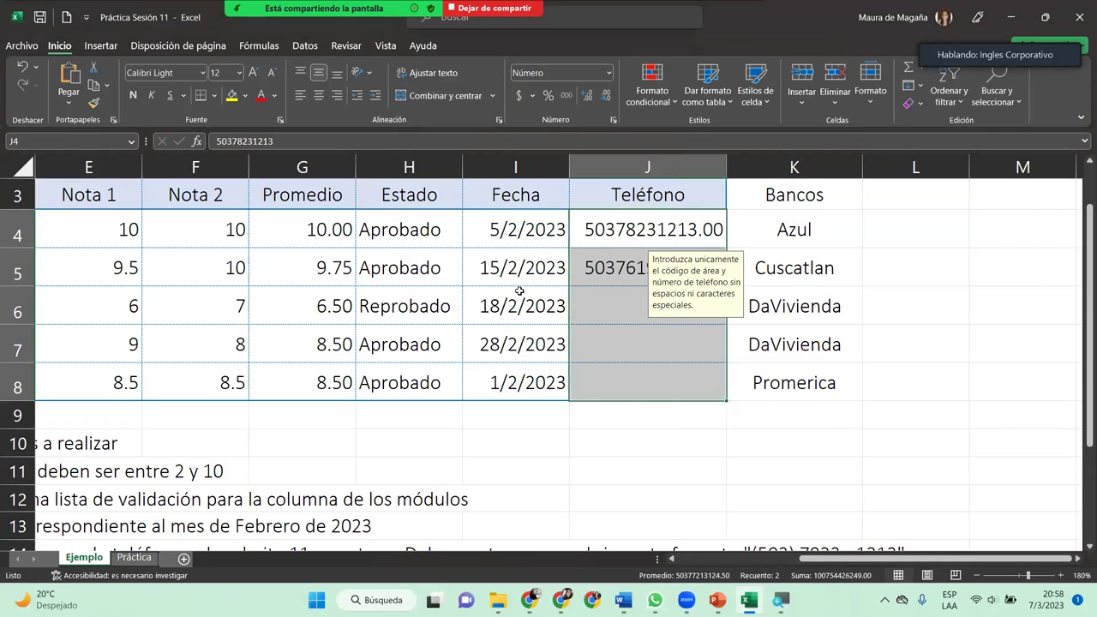
left_click(604, 96)
left_click(604, 96)
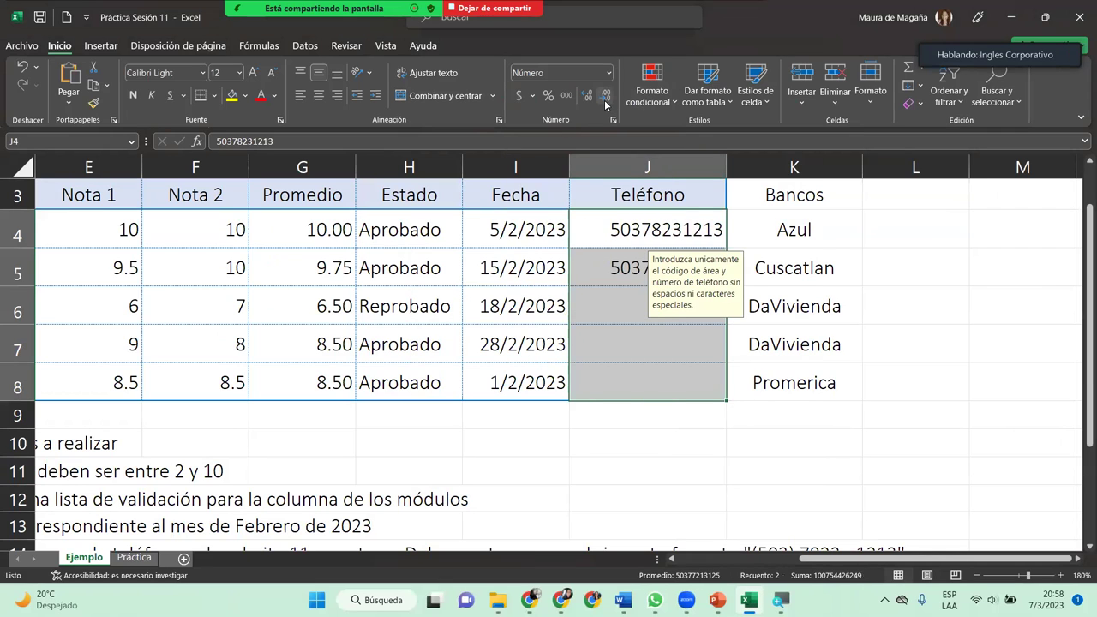
left_click(620, 309)
left_click(620, 345)
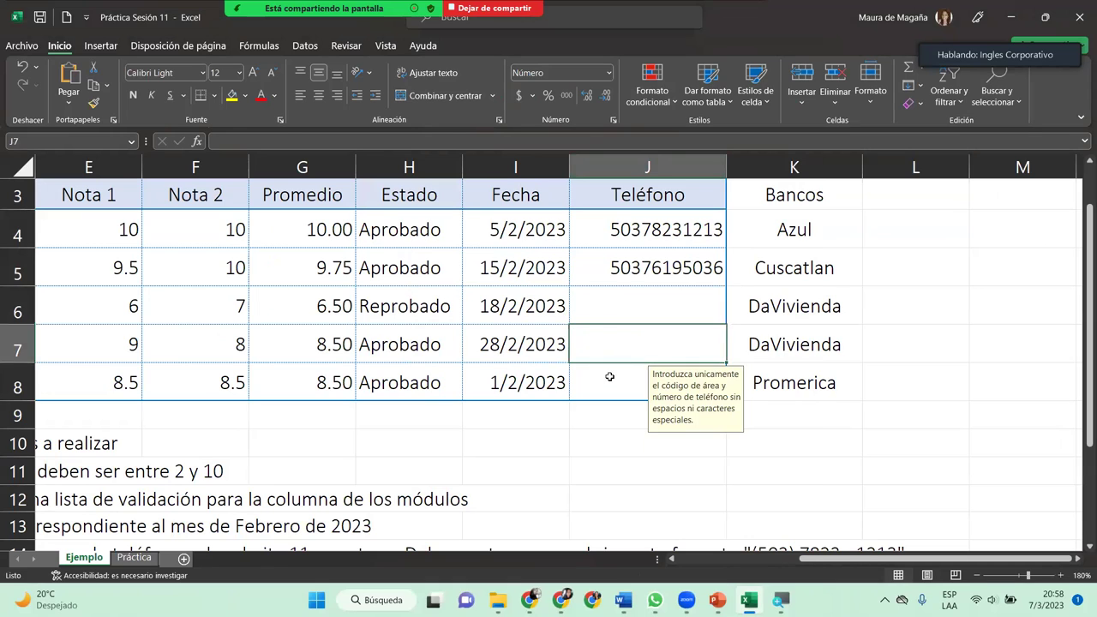
left_click(610, 377)
left_click_drag(607, 380, 623, 234)
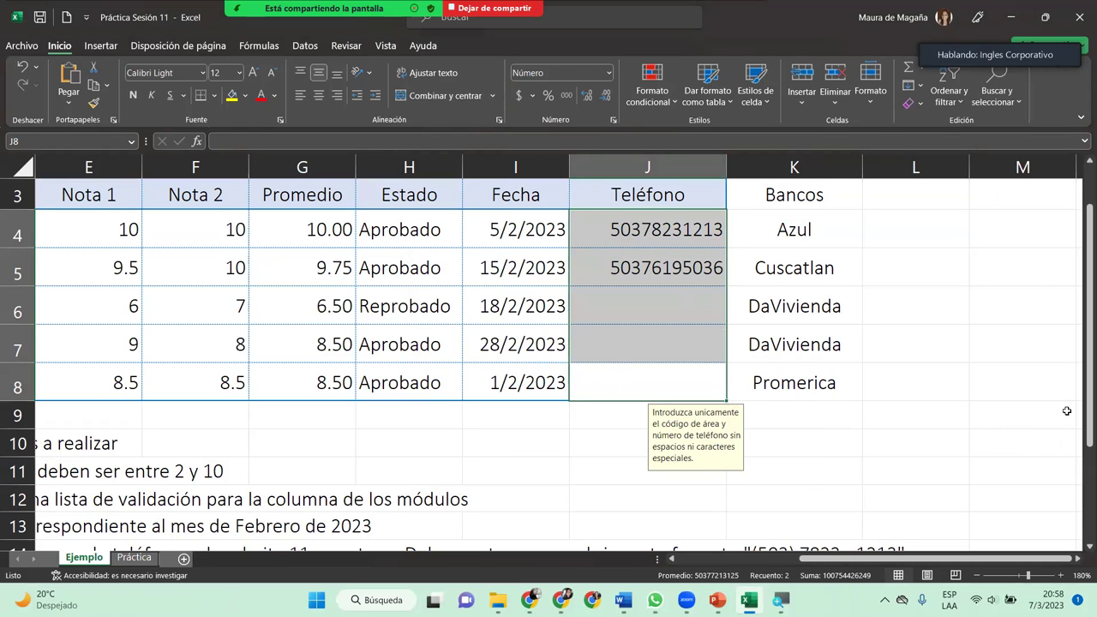
left_click_drag(1083, 414, 1080, 458)
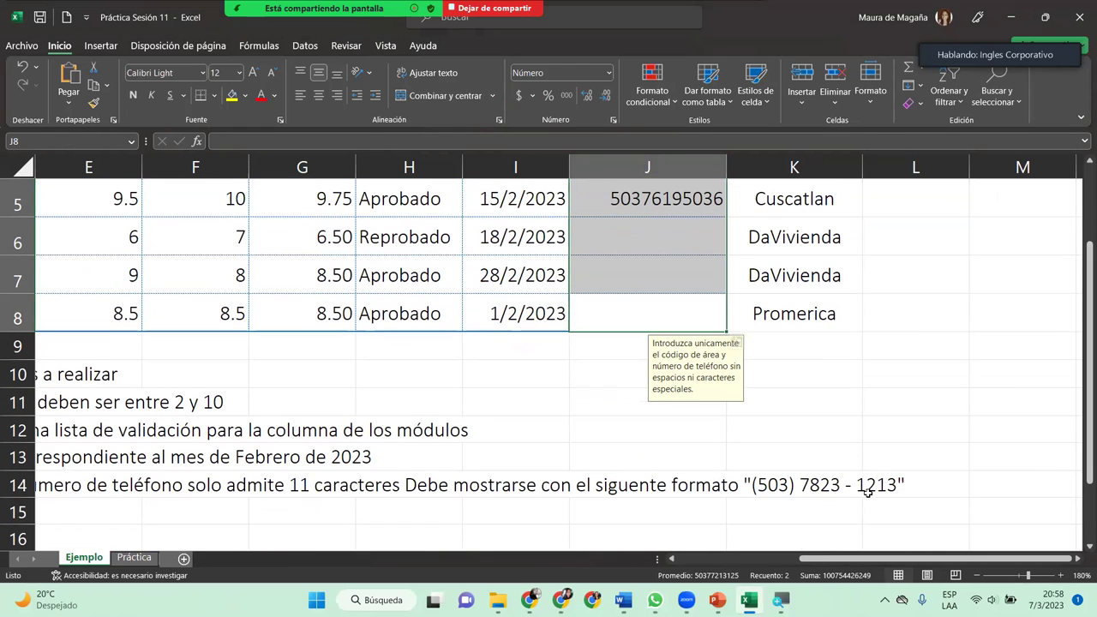
left_click_drag(1081, 419, 1081, 377)
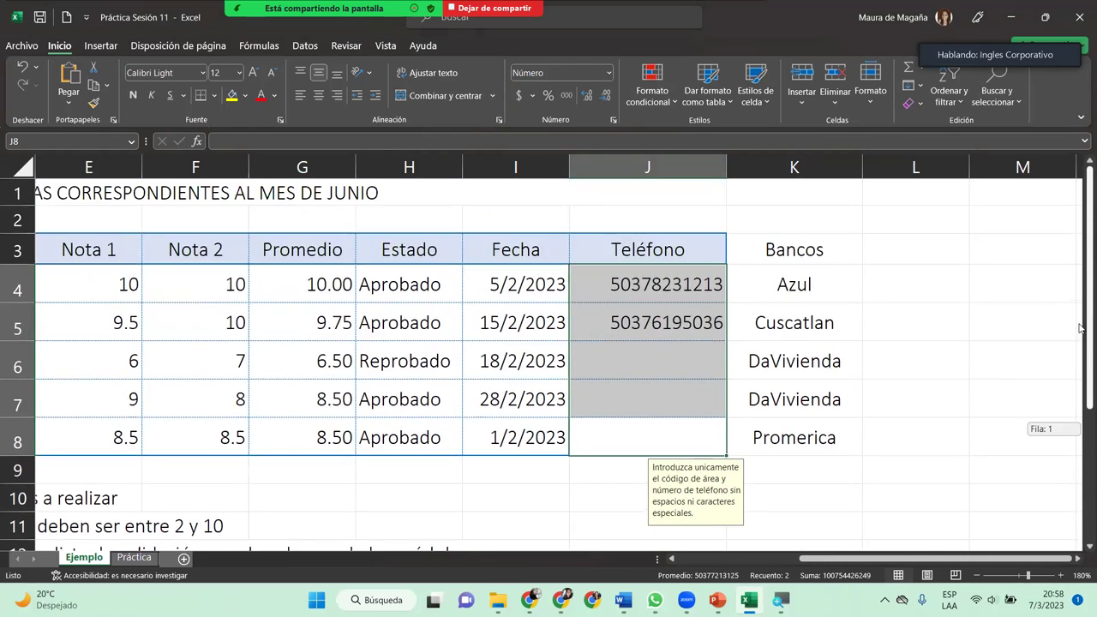
Step: Apply the custom Personalizada format (###) #### - #### to the Teléfono cells
left_click(612, 120)
left_click(454, 314)
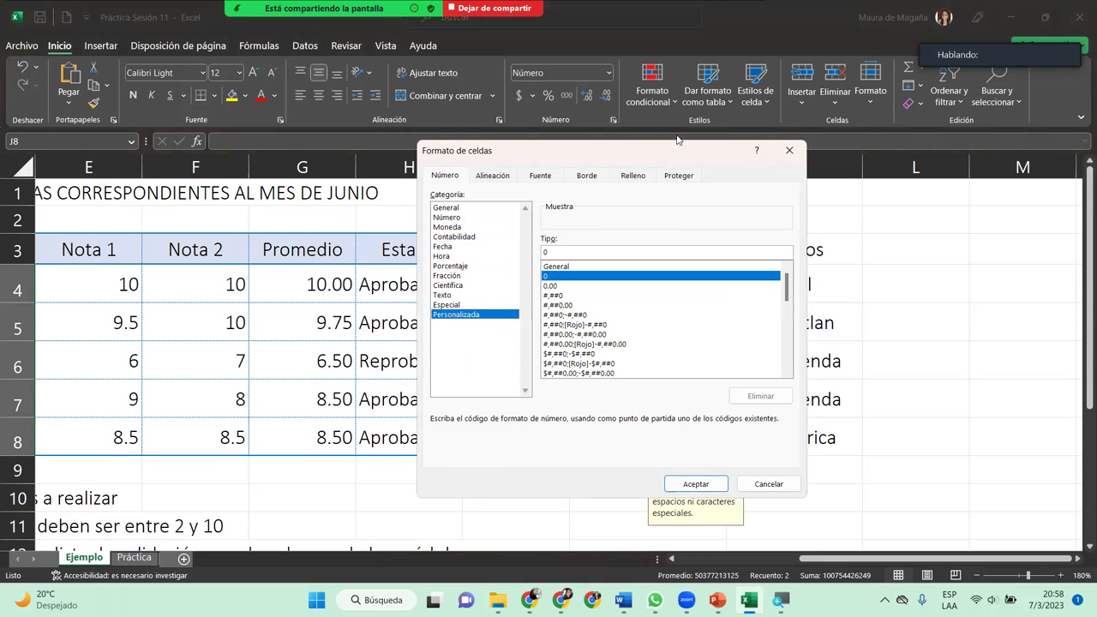
left_click_drag(665, 160, 427, 180)
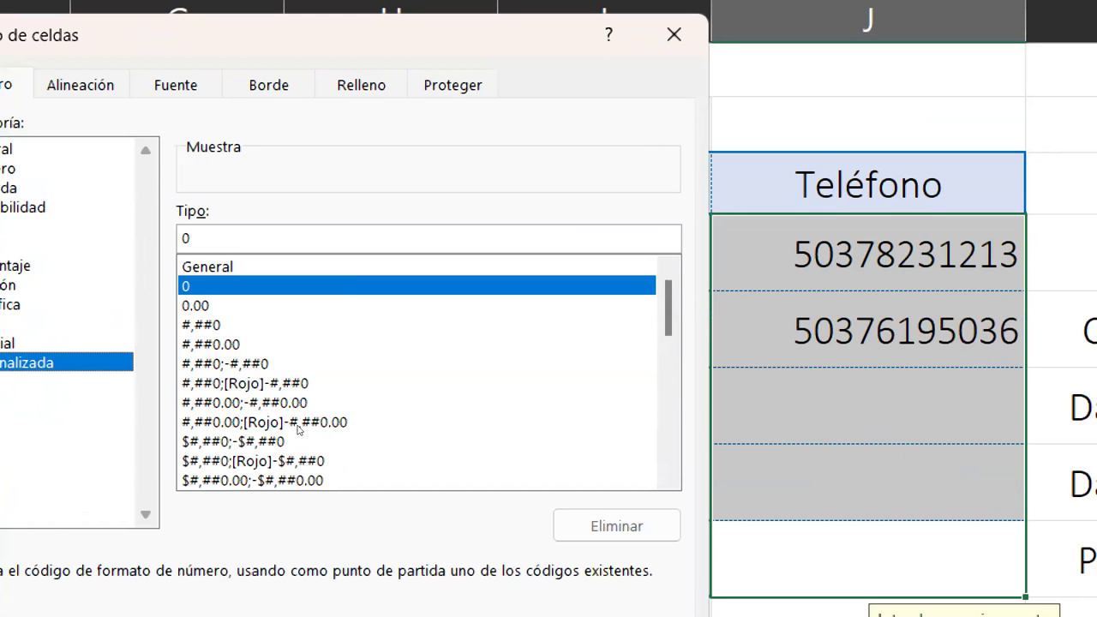
key("BackSpace")
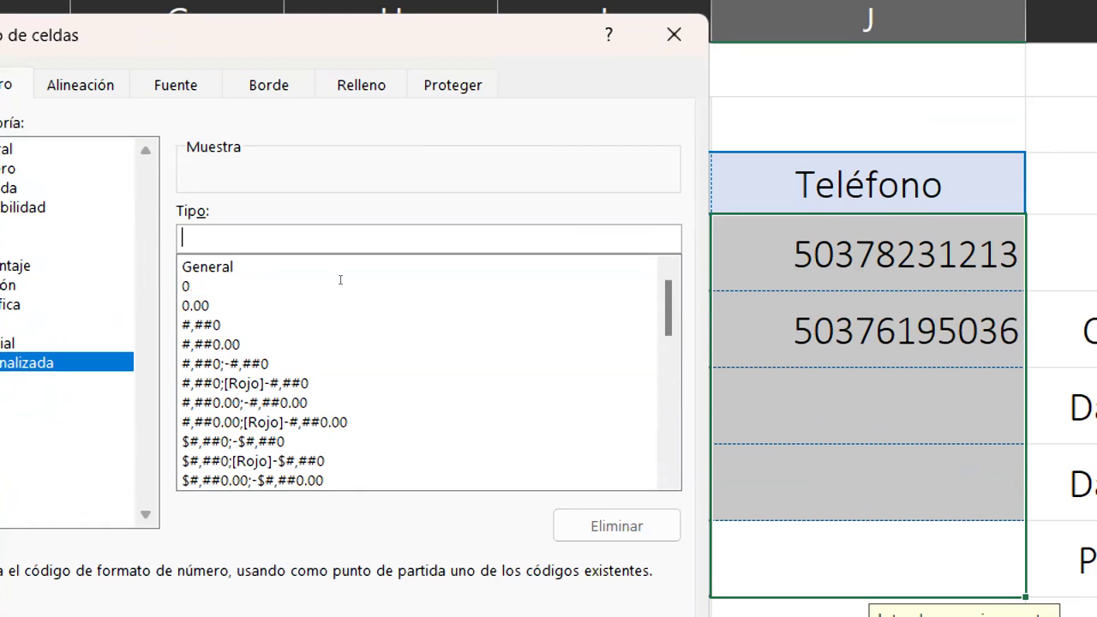
type("(")
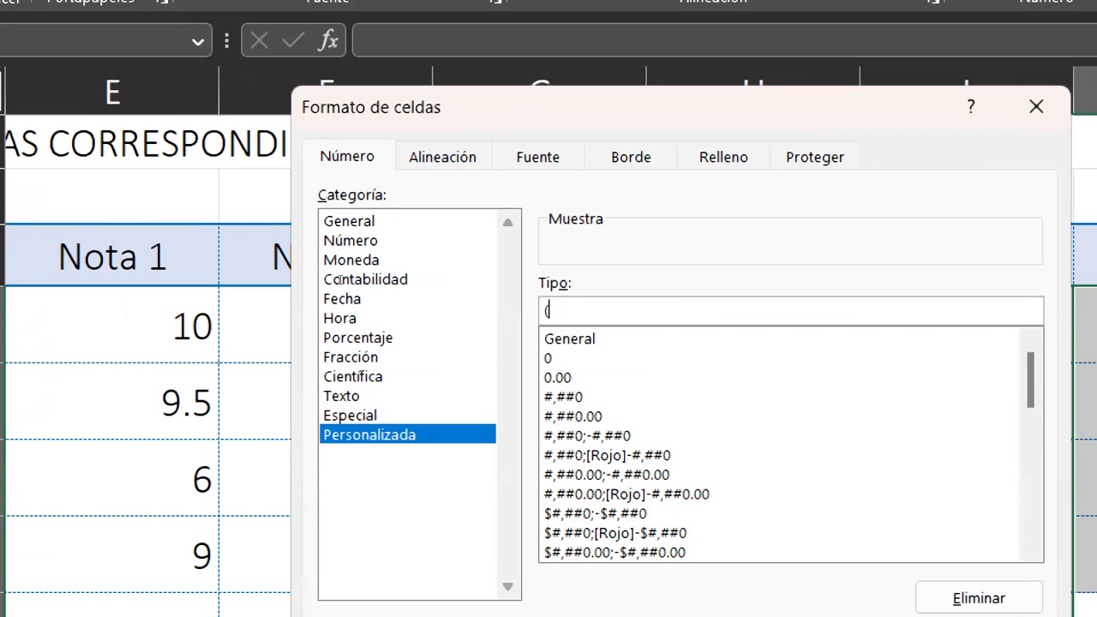
type("###")
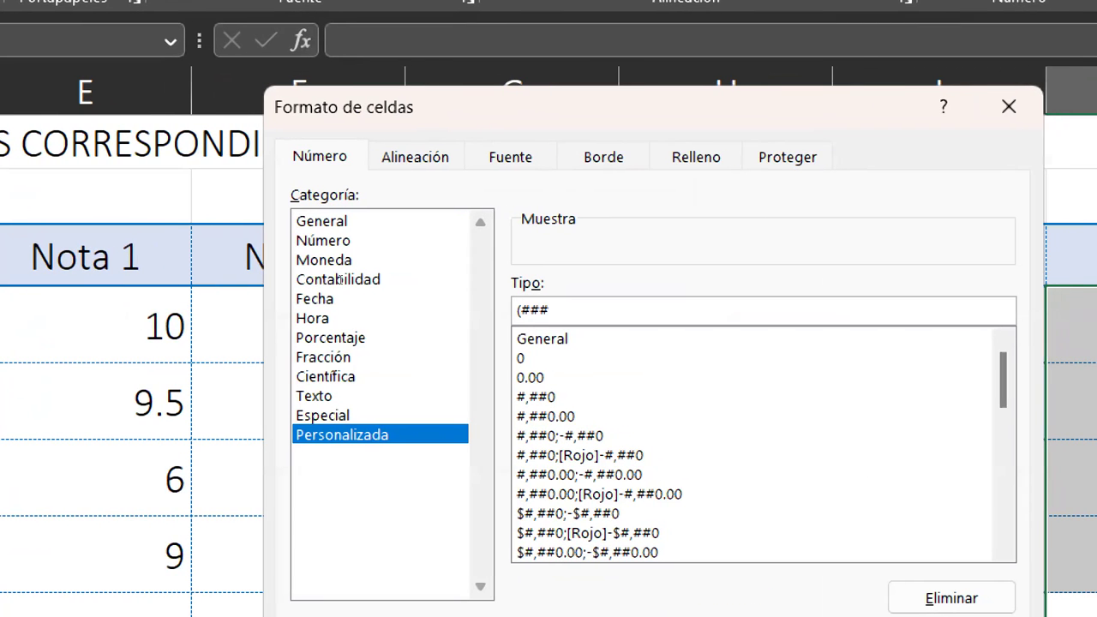
type(")")
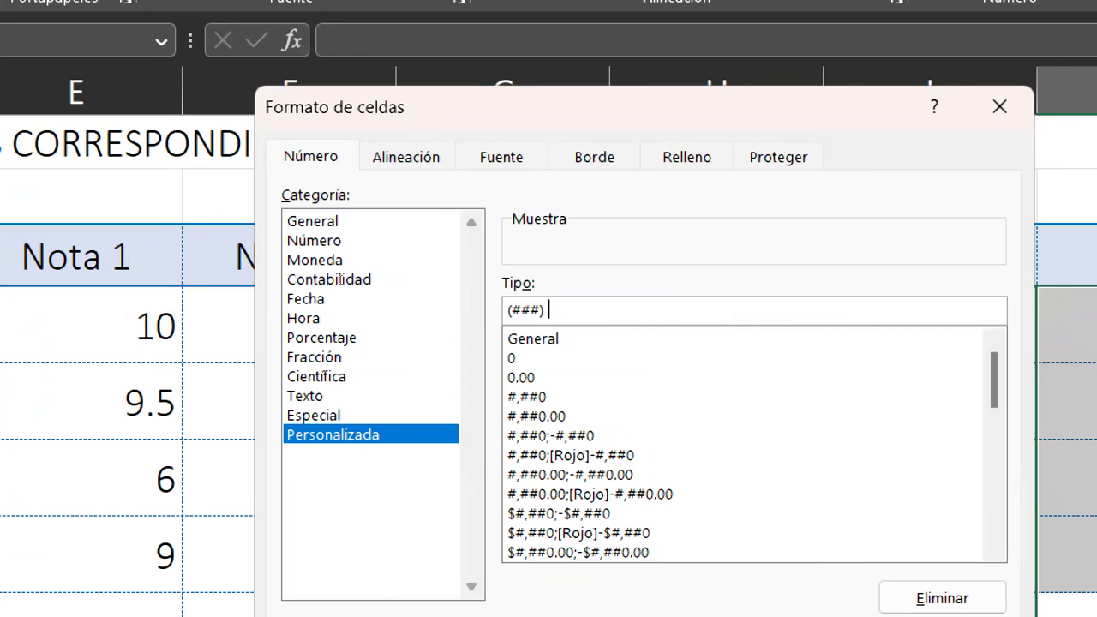
type(" ####")
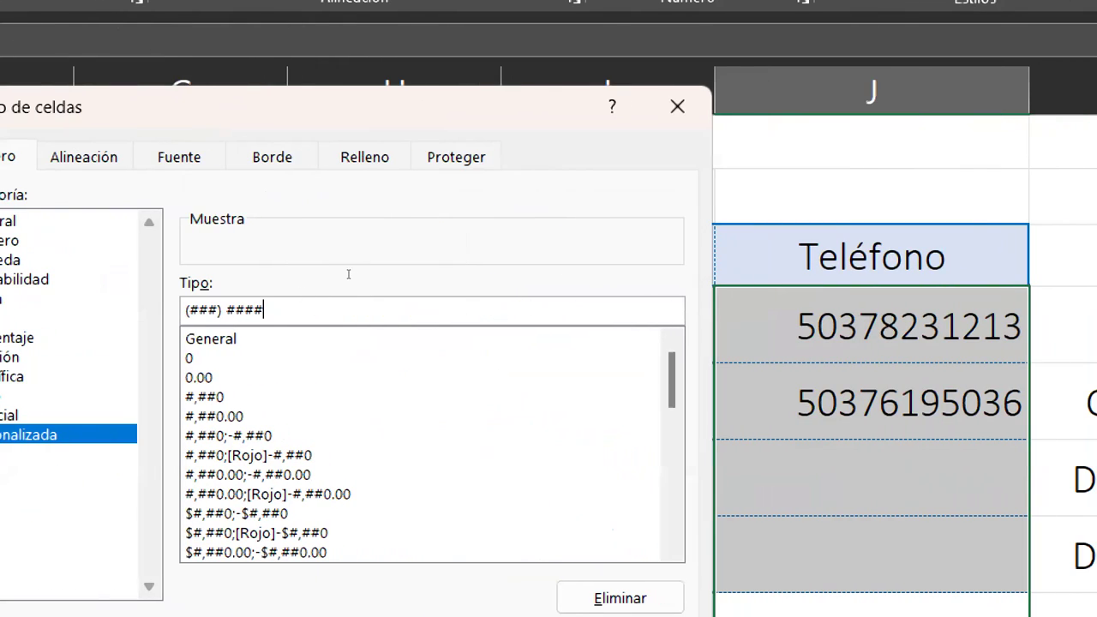
type(" -")
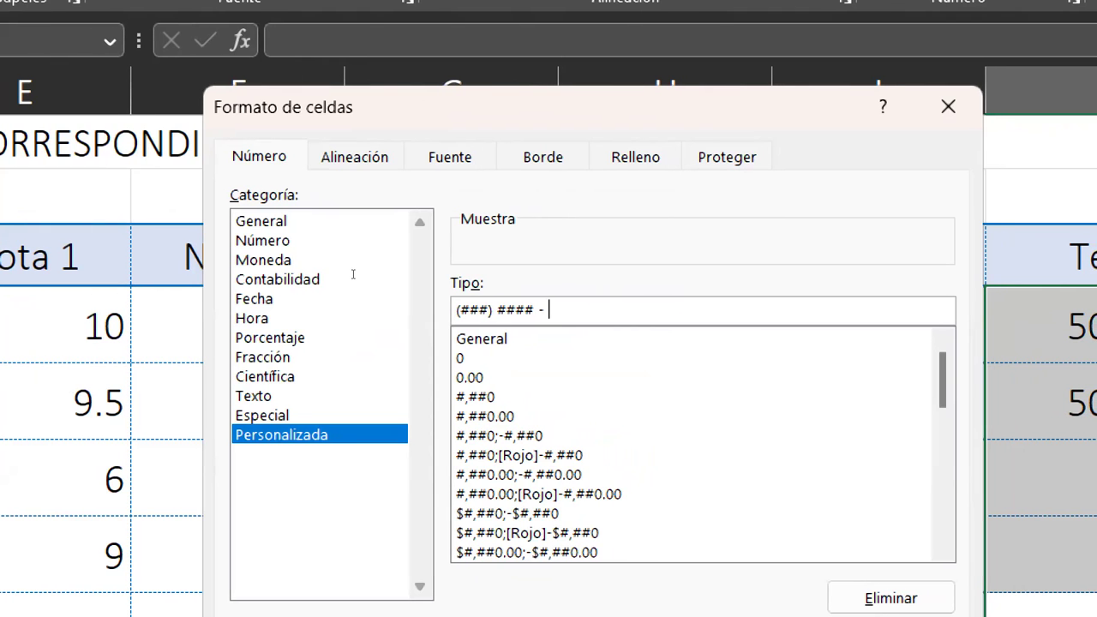
type(" ###")
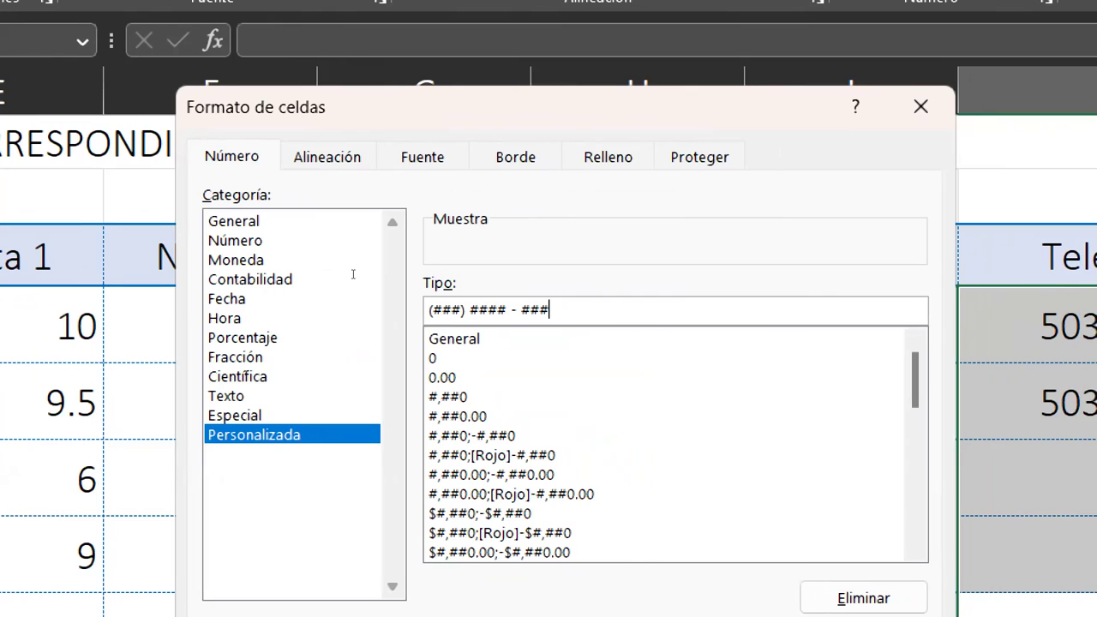
type("#")
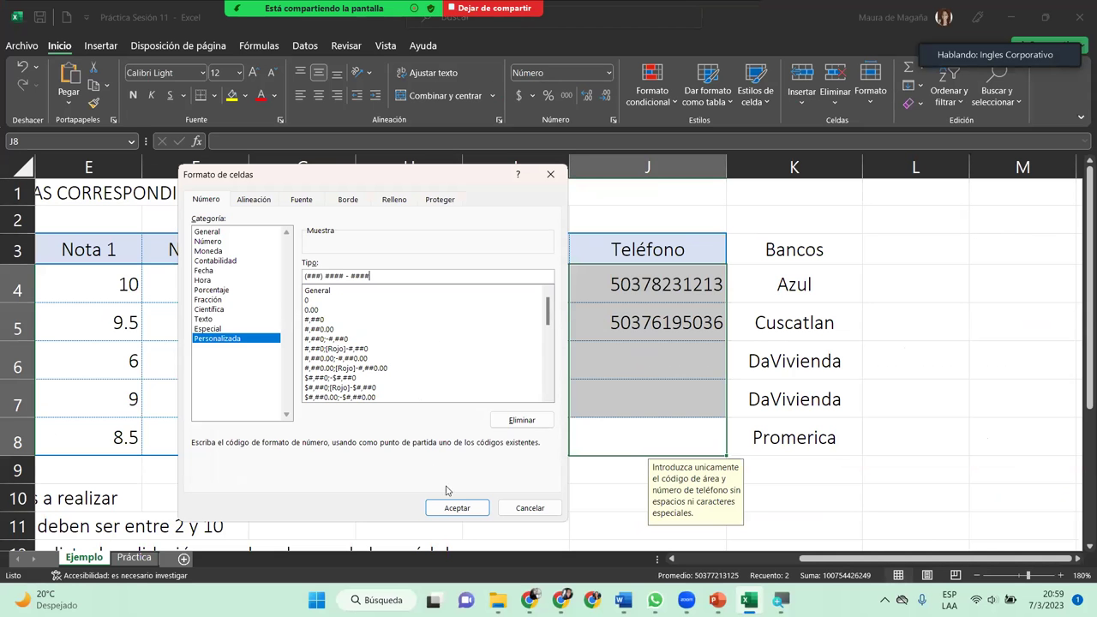
left_click(457, 508)
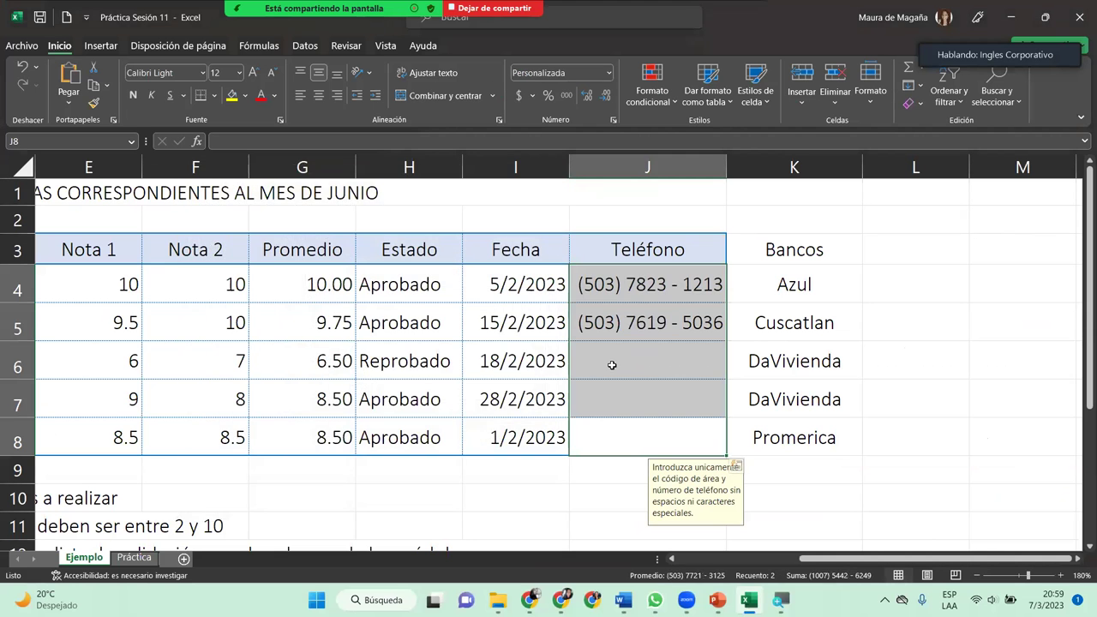
Step: Step through cells J4 to J8 to compare displayed and stored phone values
left_click(640, 323)
left_click(601, 387)
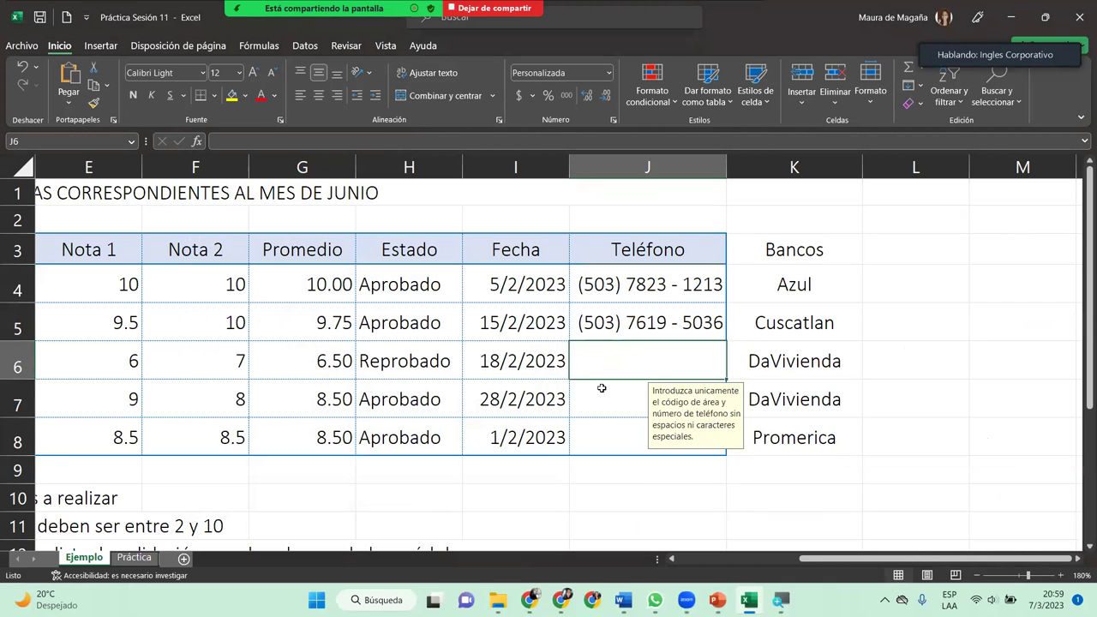
left_click(617, 285)
left_click(606, 321)
left_click(588, 360)
left_click(580, 390)
left_click(629, 281)
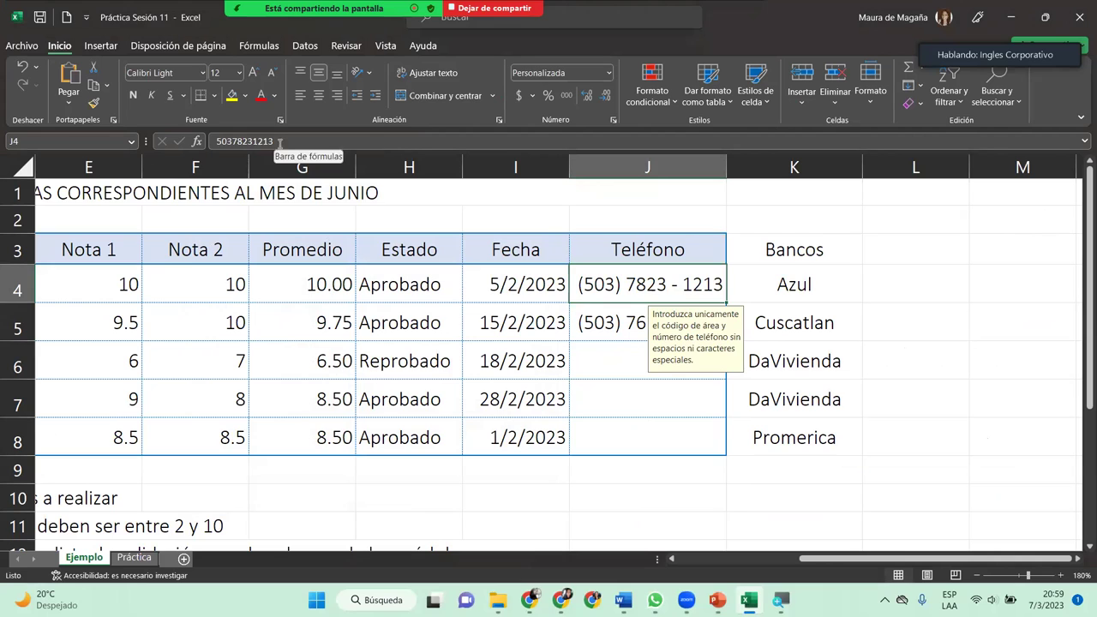
left_click(631, 353)
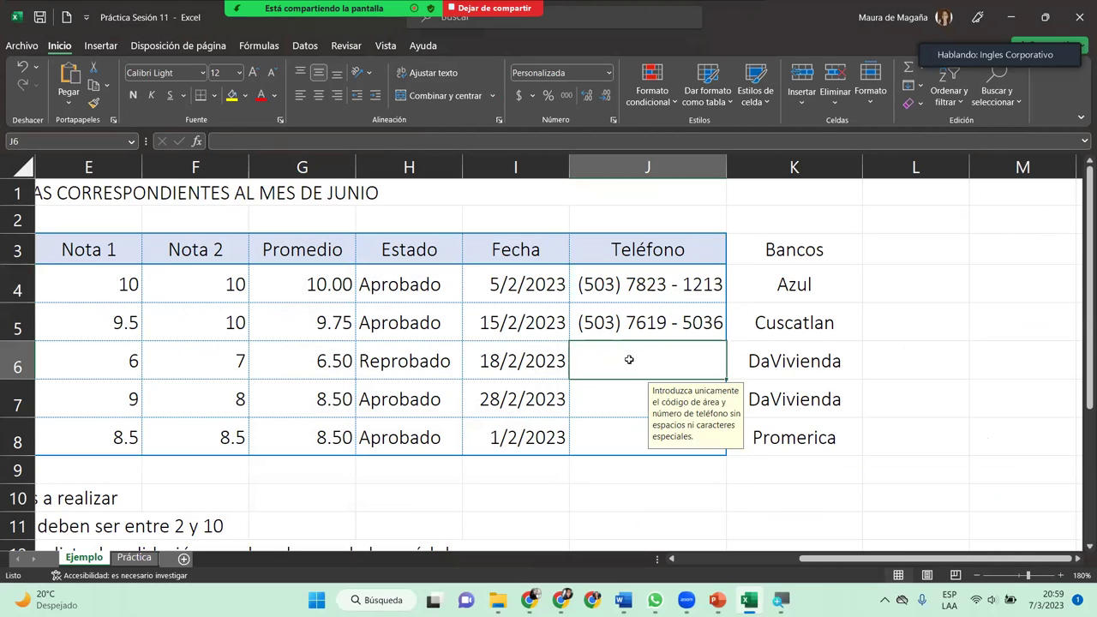
left_click(612, 400)
left_click(599, 433)
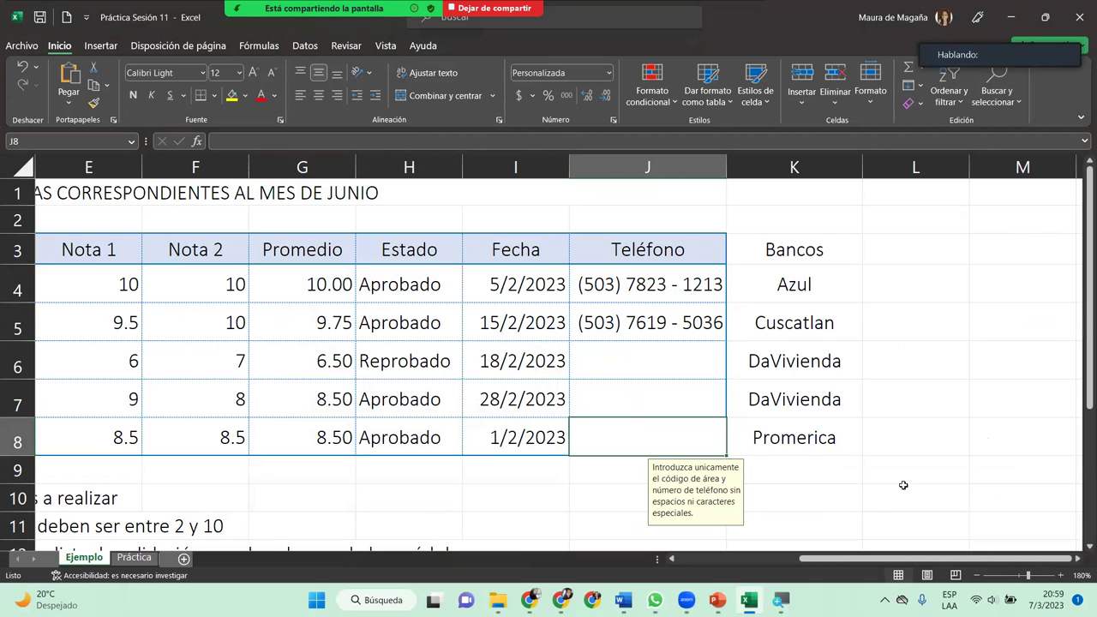
Step: Zoom out to 150%, scroll back to column A, and select J4:J8
left_click(975, 575)
left_click(975, 575)
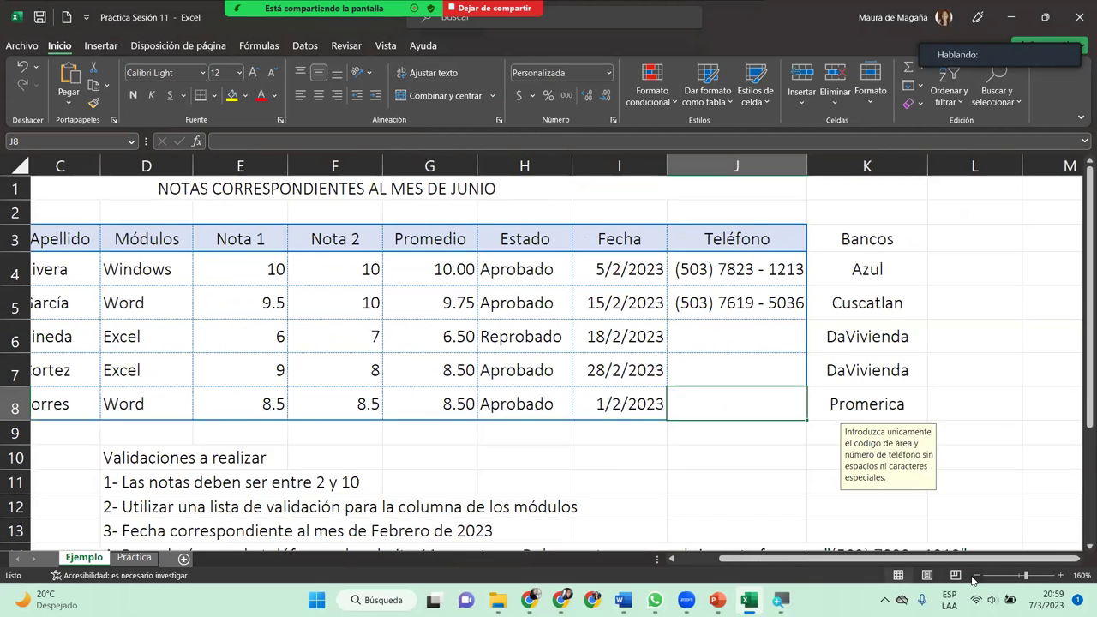
left_click(976, 575)
scroll(933, 562, "left", 2)
left_click(832, 330)
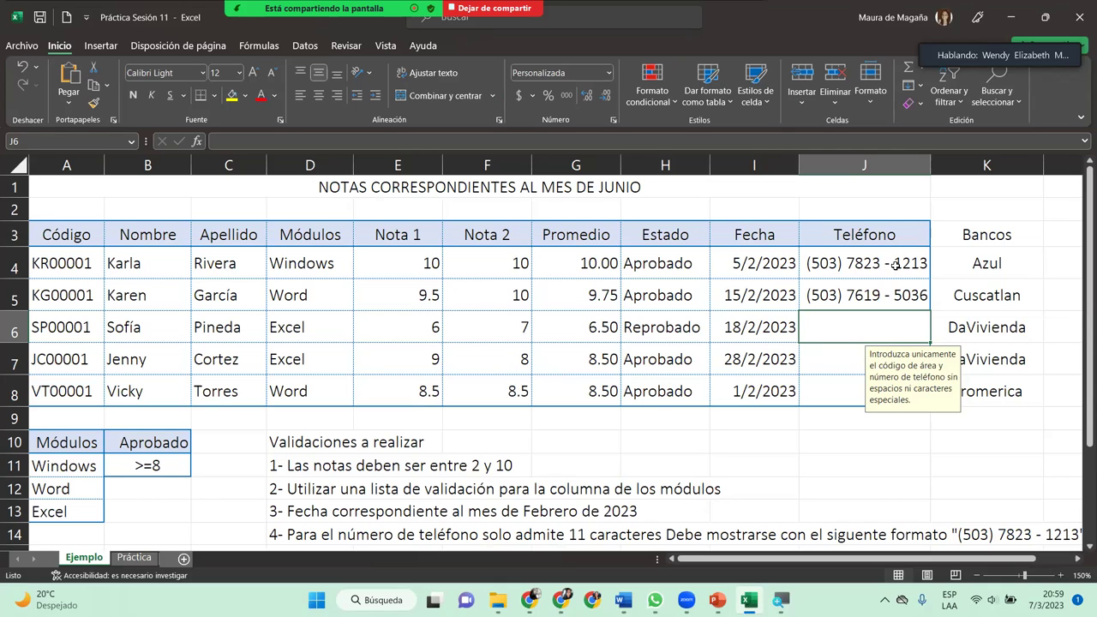
left_click(896, 265)
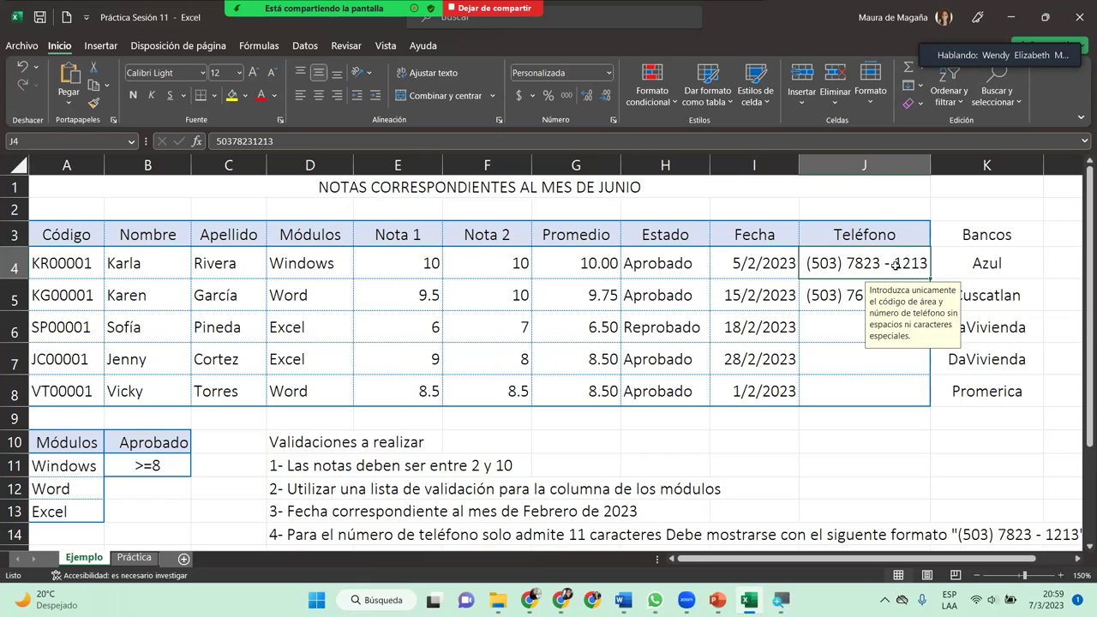
left_click_drag(896, 265, 877, 391)
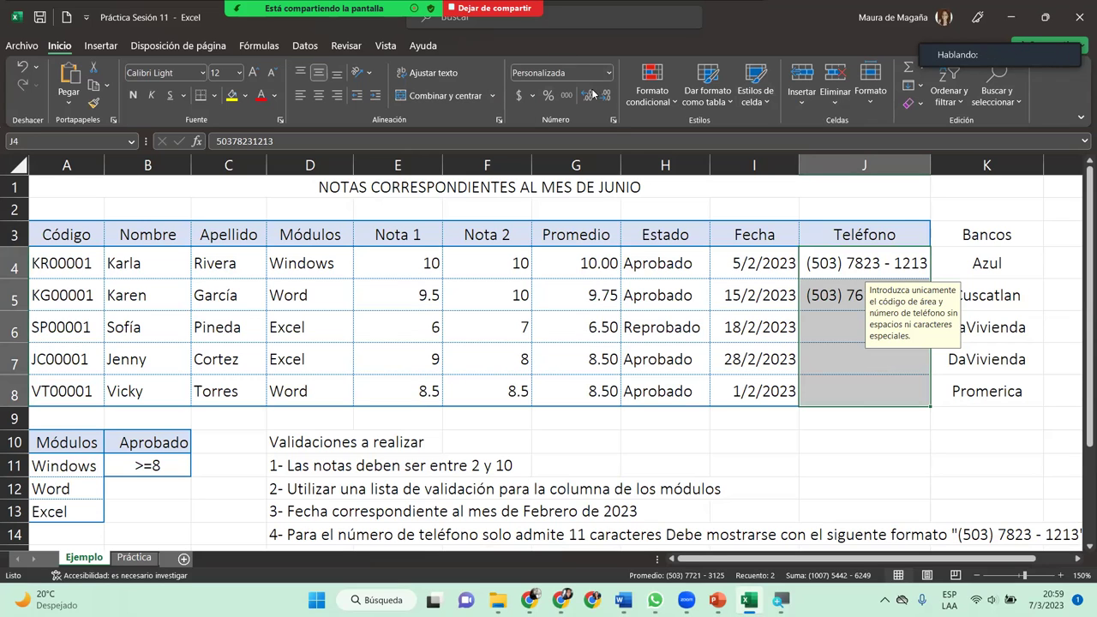
Step: Re-enter the custom code (###) #### - #### for J4:J8 and confirm
left_click(613, 120)
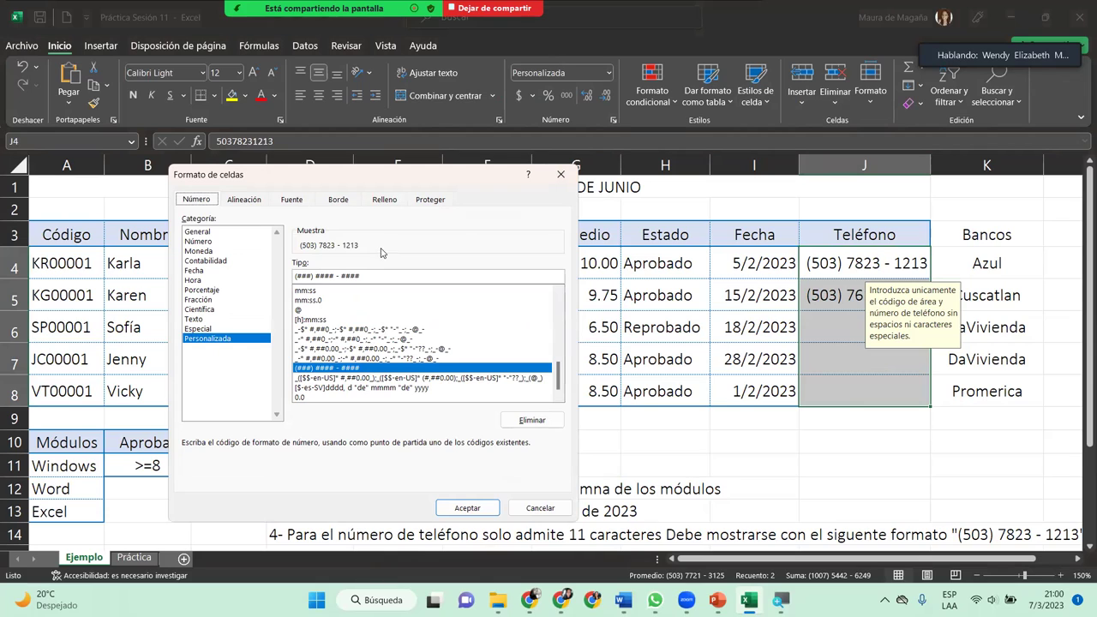
left_click(373, 273)
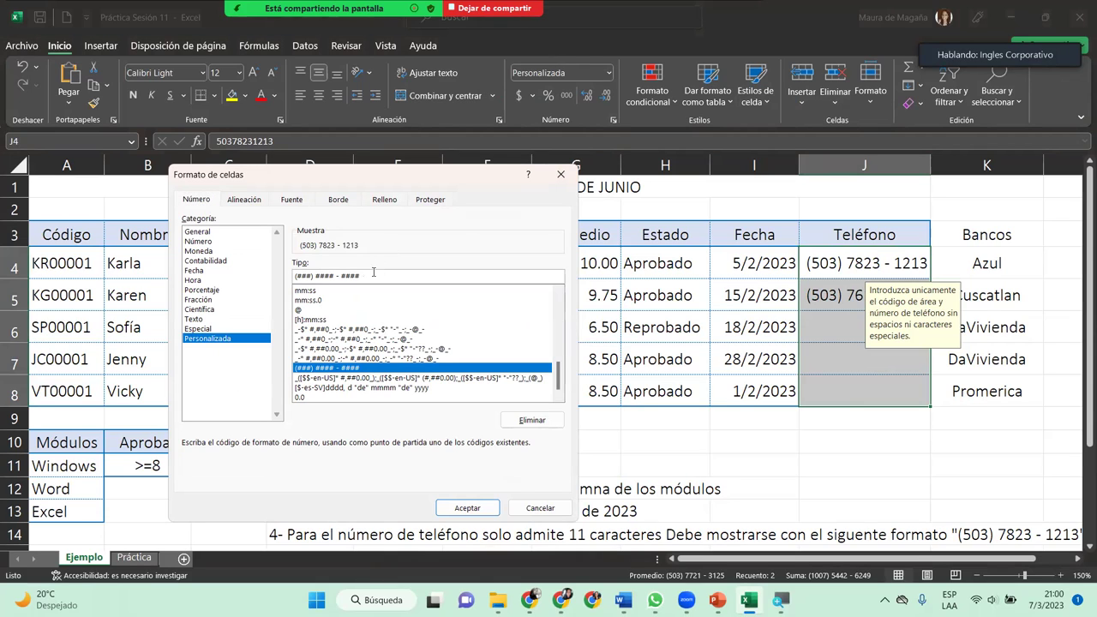
key("BackSpace")
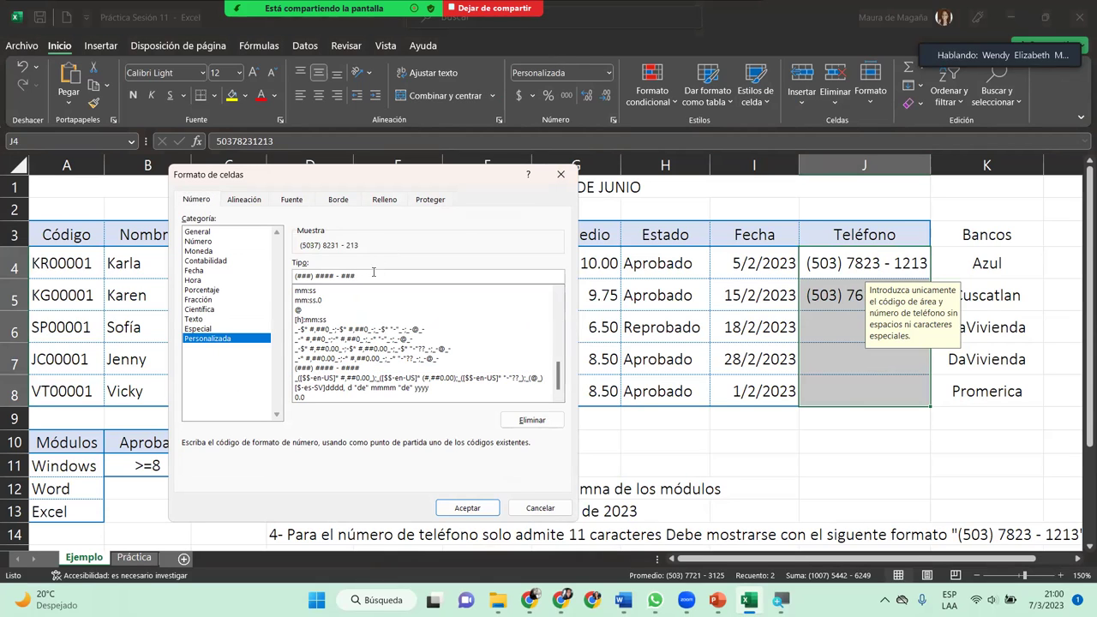
type("#")
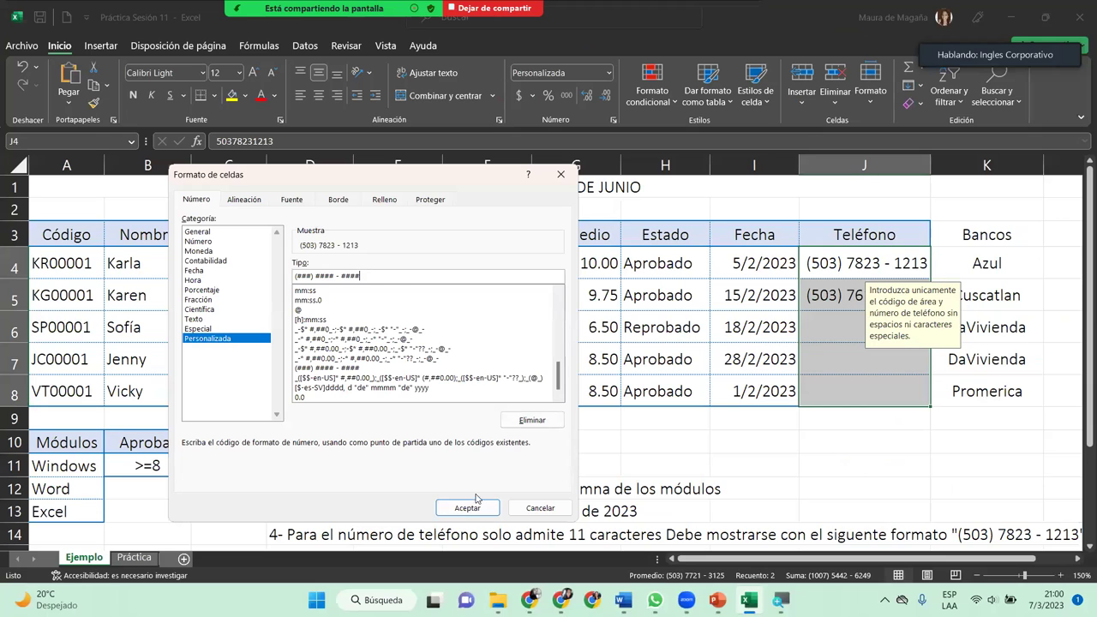
left_click(467, 507)
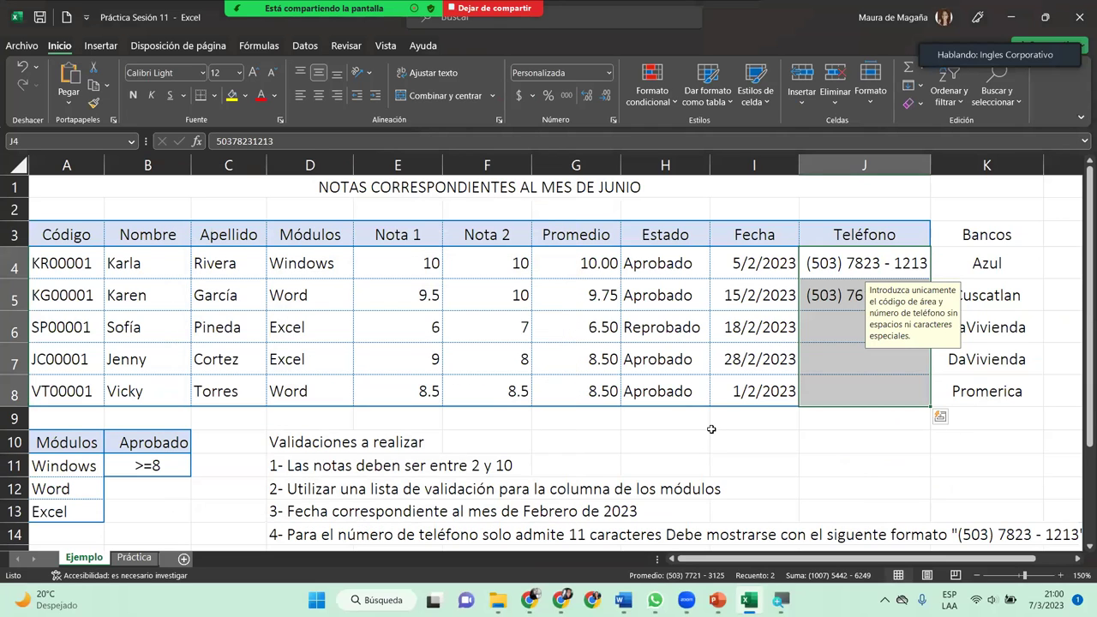
Step: Enter 0000001 in L4 beside Azul, which Excel stores as 1, then select L4:L8
left_click(1068, 240)
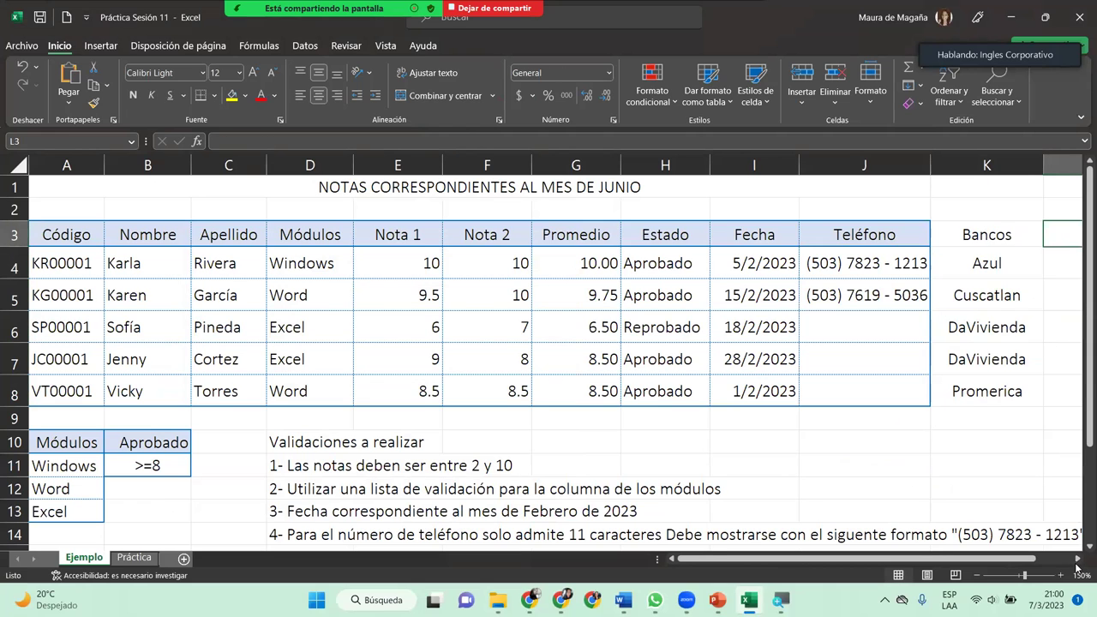
left_click(1077, 558)
left_click(1078, 560)
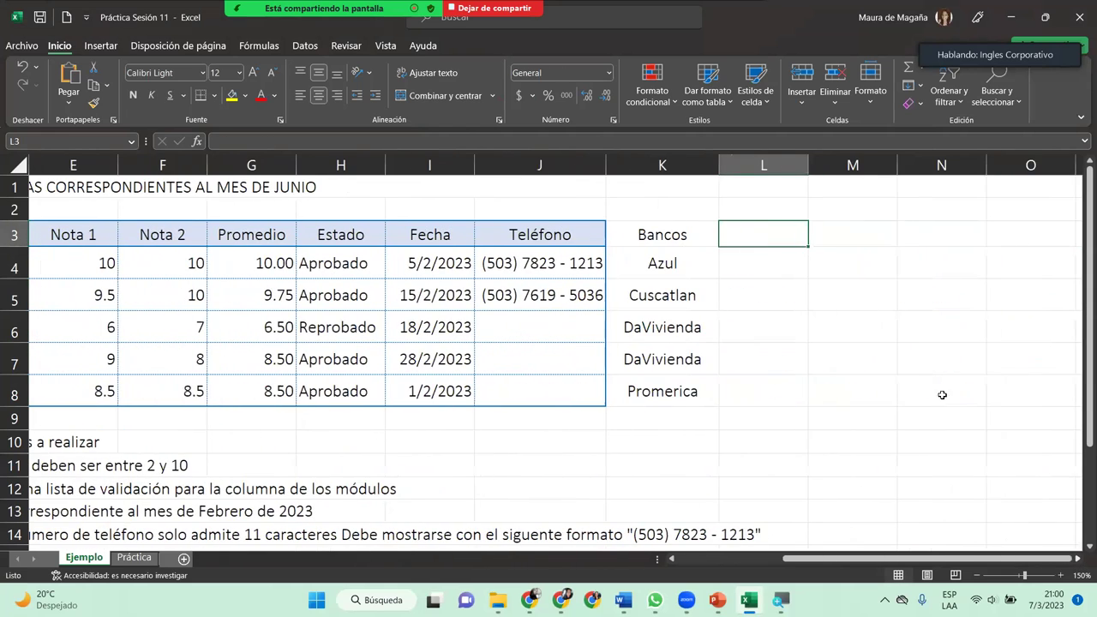
left_click(780, 262)
type("0000001")
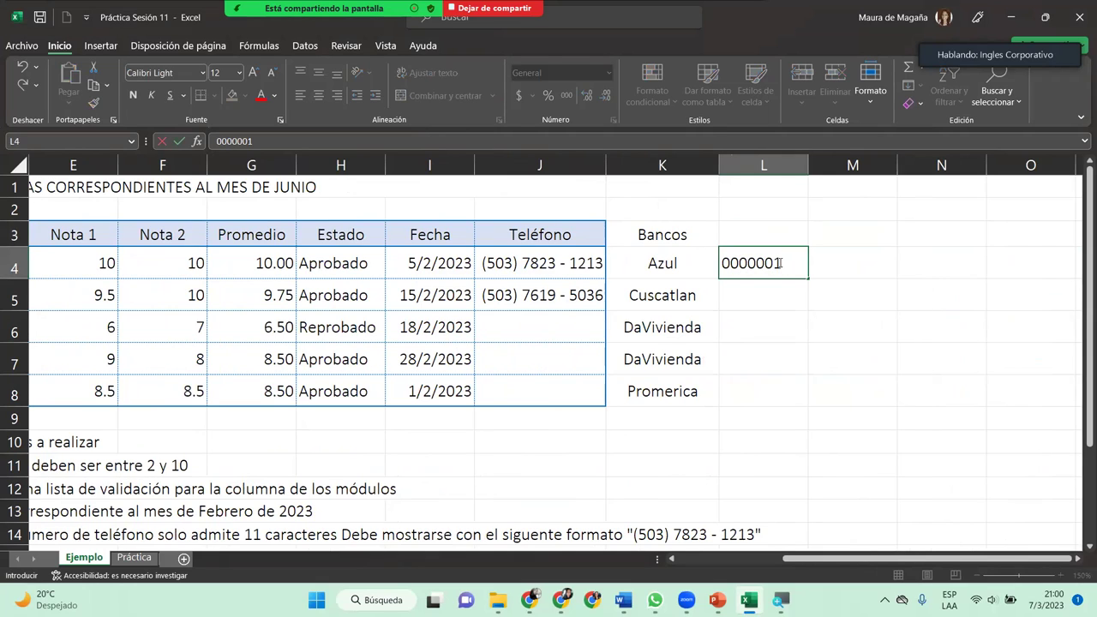
key("Return")
left_click(780, 262)
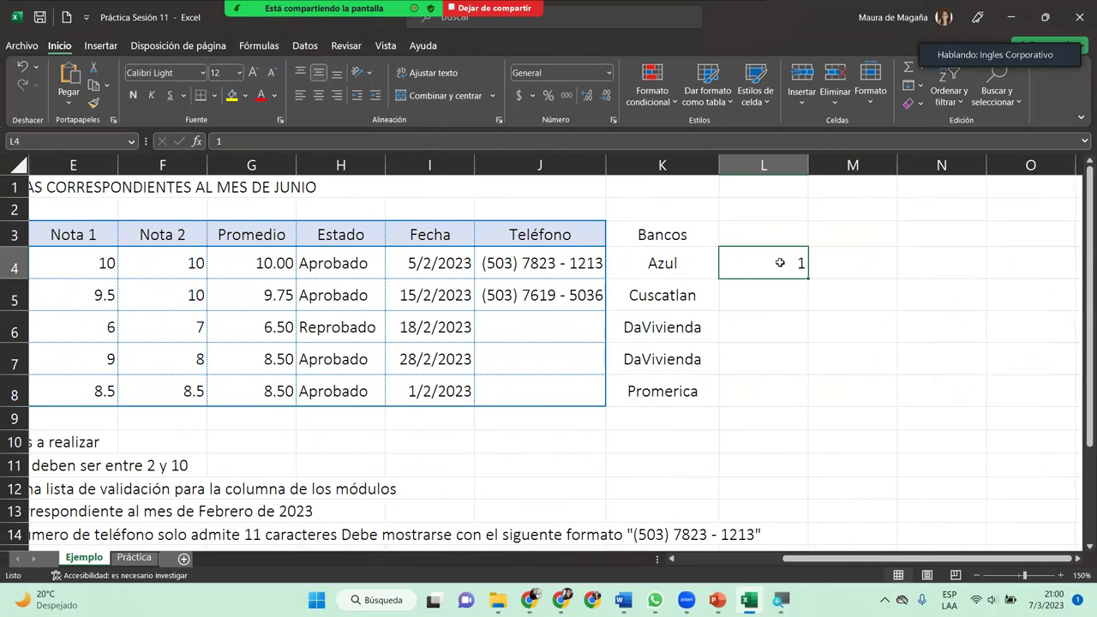
left_click_drag(780, 262, 779, 392)
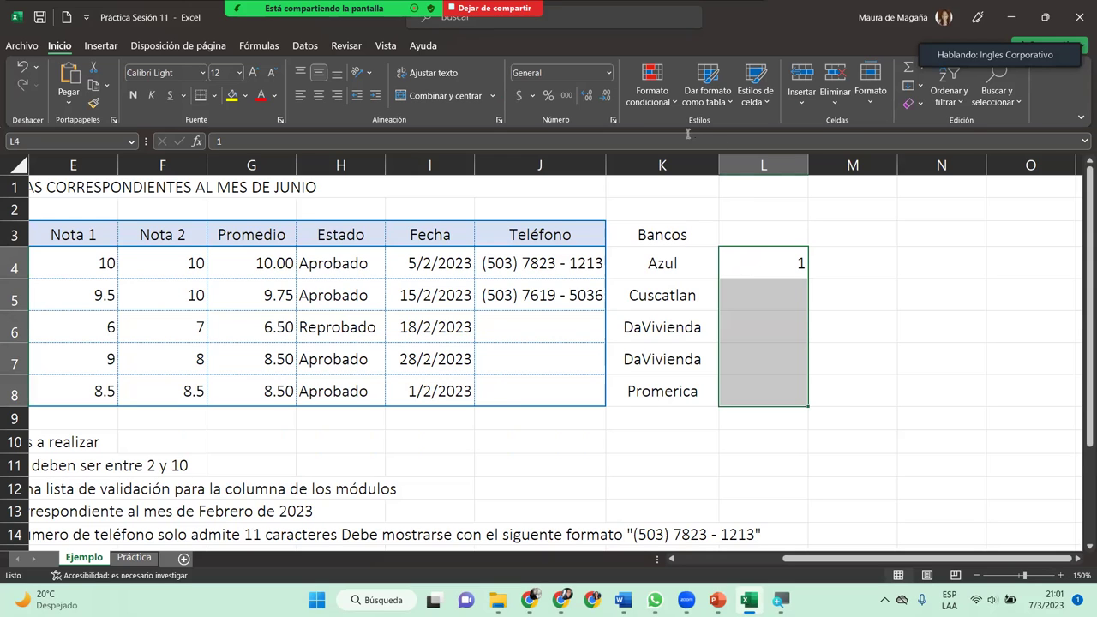
Step: Apply the custom number format 000000 to the bank code cells L4:L8
left_click(614, 121)
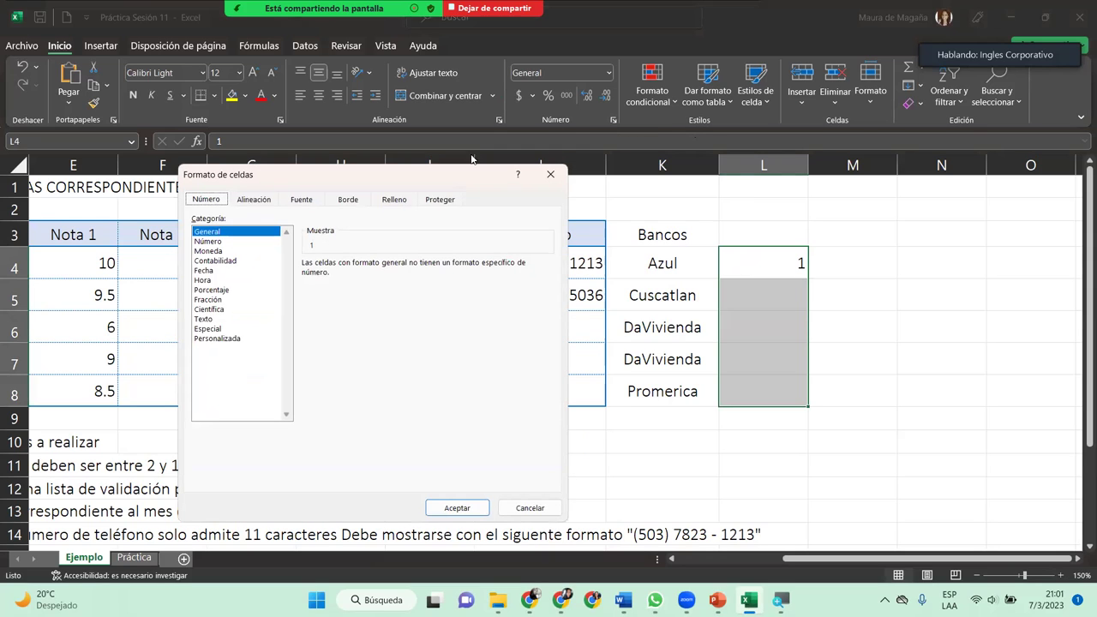
left_click(226, 340)
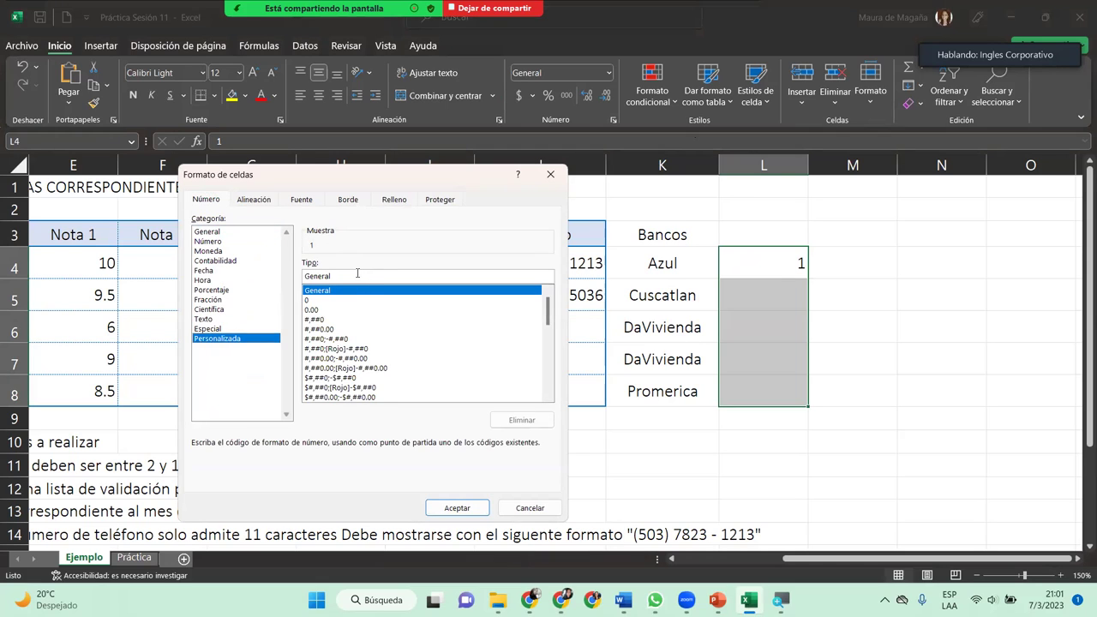
double_click(353, 276)
type("000000")
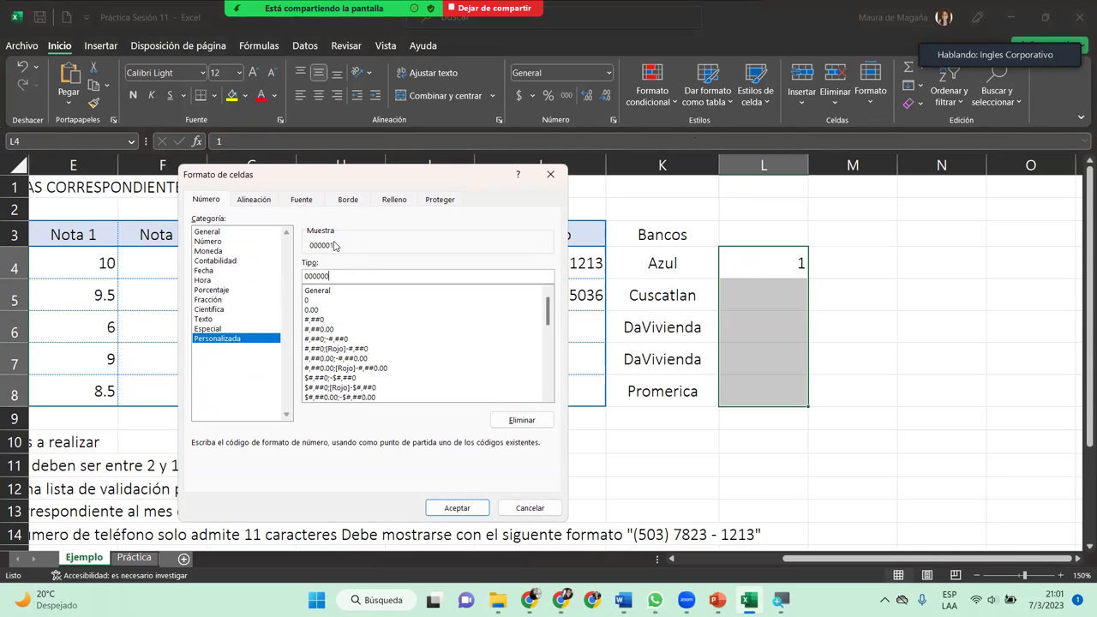
left_click(461, 508)
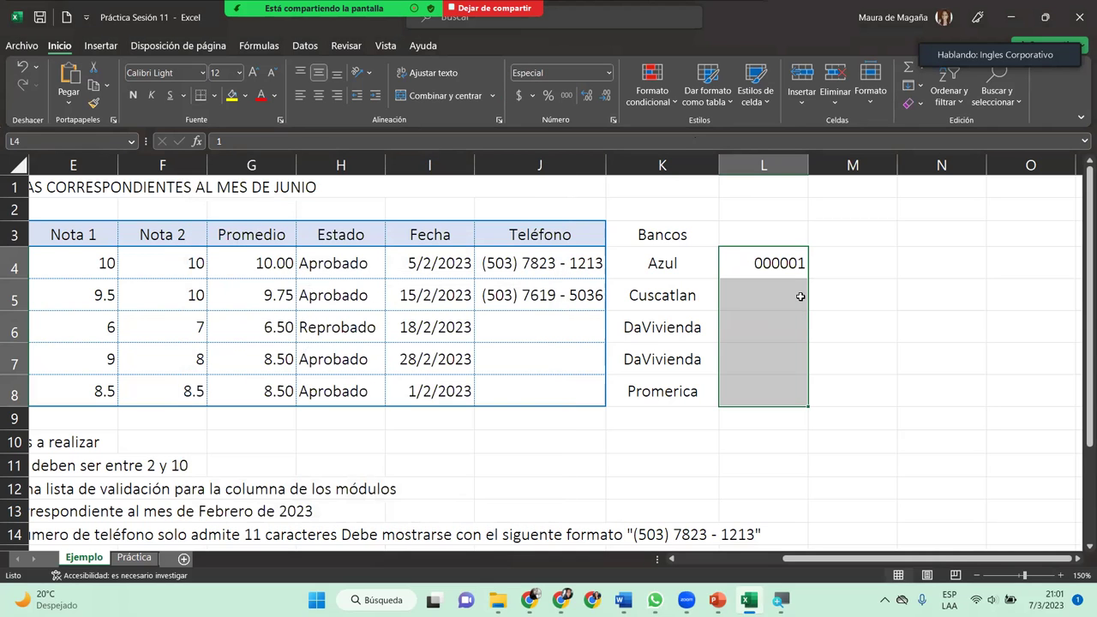
Step: Enter bank codes 2, 9, 15 and 100 in L5 through L8
left_click(799, 295)
type("2")
key("Return")
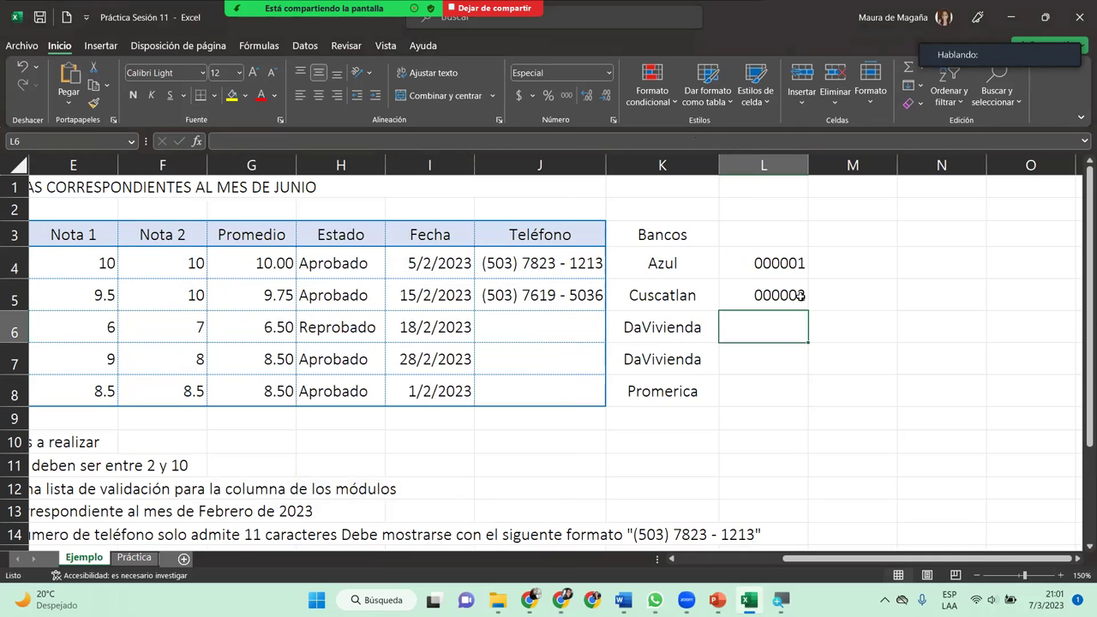
type("9")
key("Return")
type("15")
key("Return")
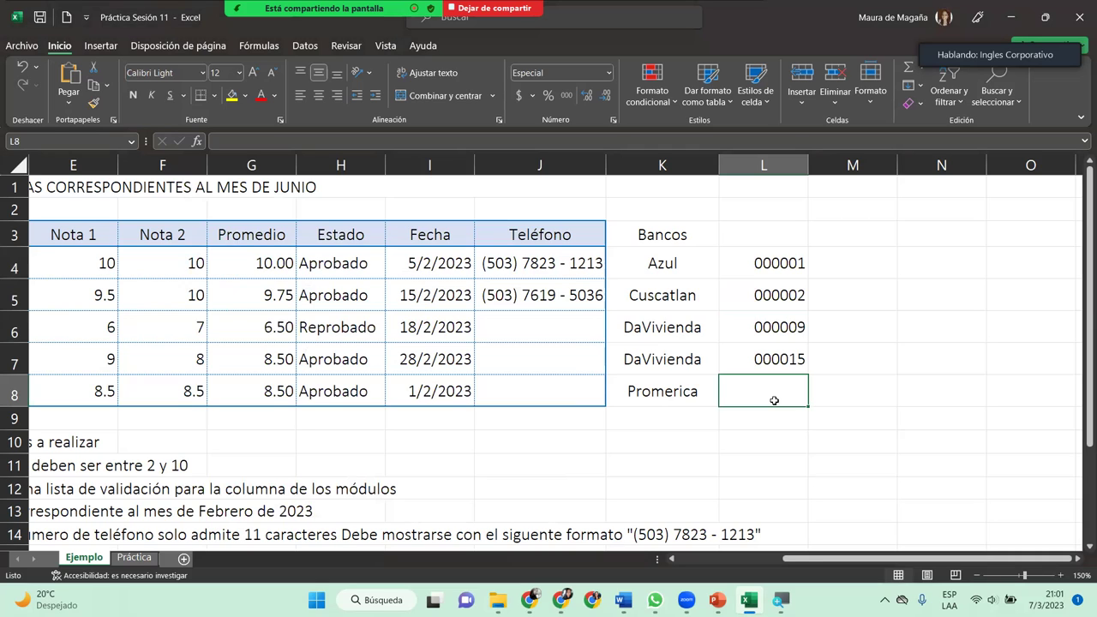
type("100")
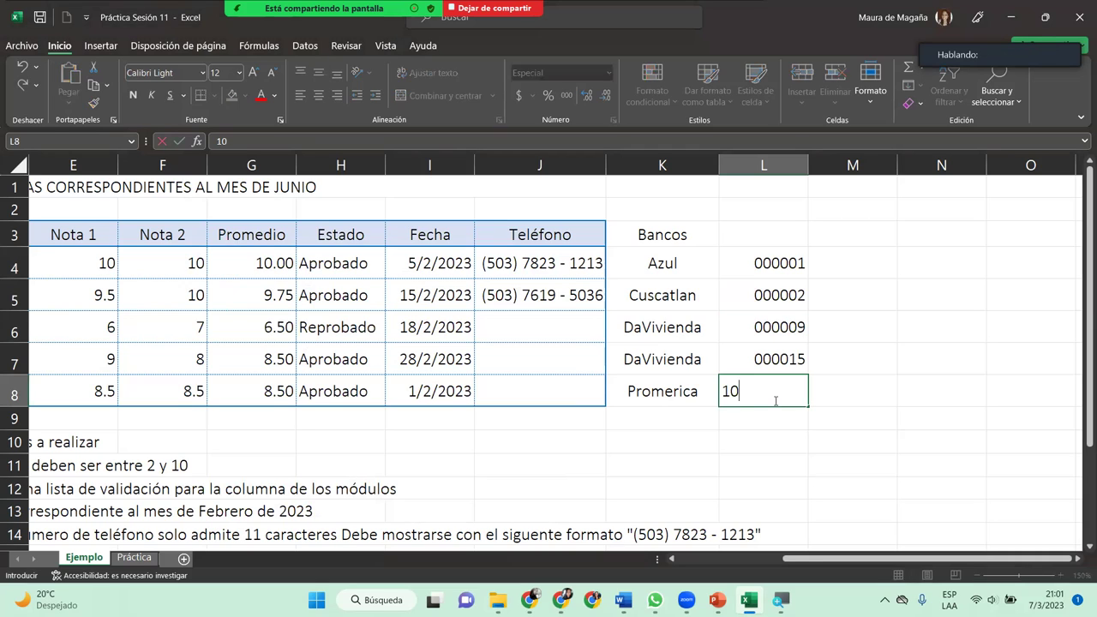
key("Return")
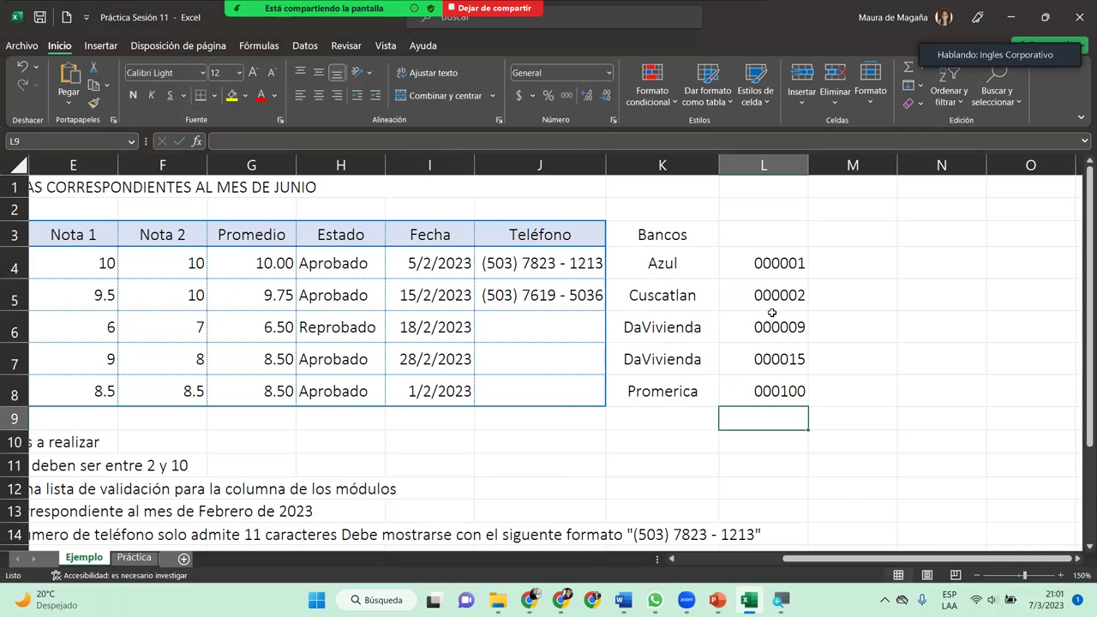
Step: Check that L4 still stores just 1 behind its 000001 display
left_click(774, 268)
left_click(759, 231)
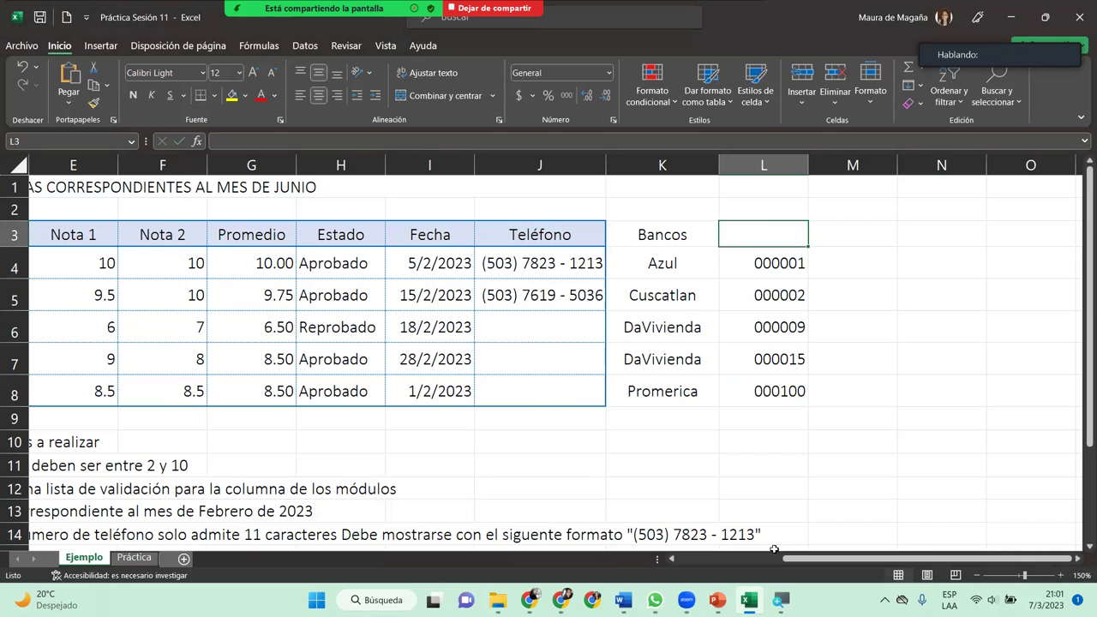
left_click_drag(794, 559, 738, 562)
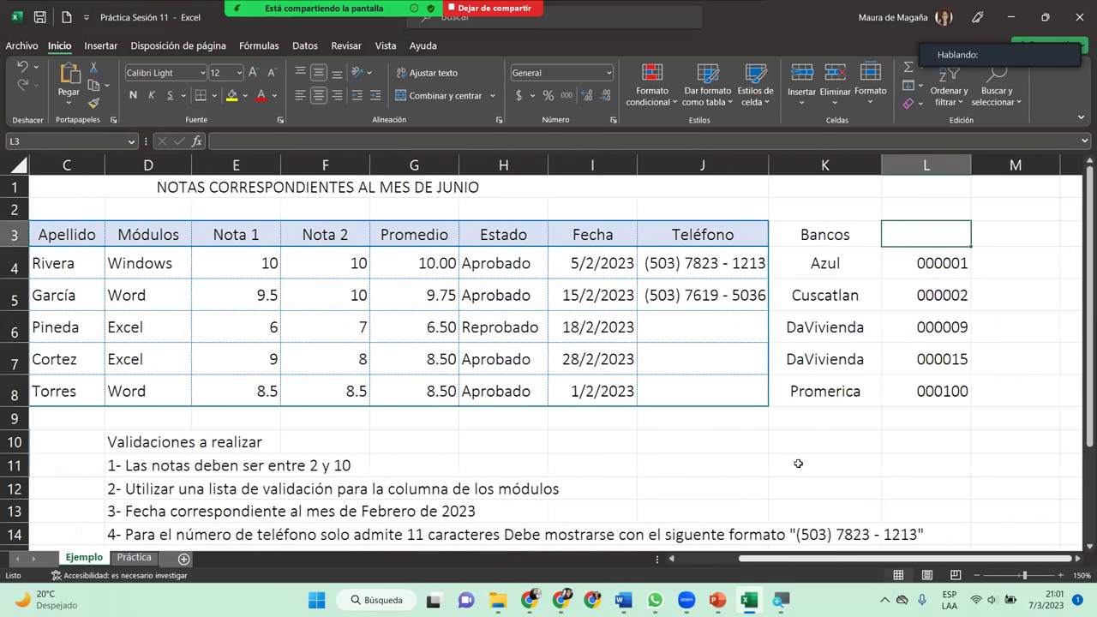
left_click(934, 268)
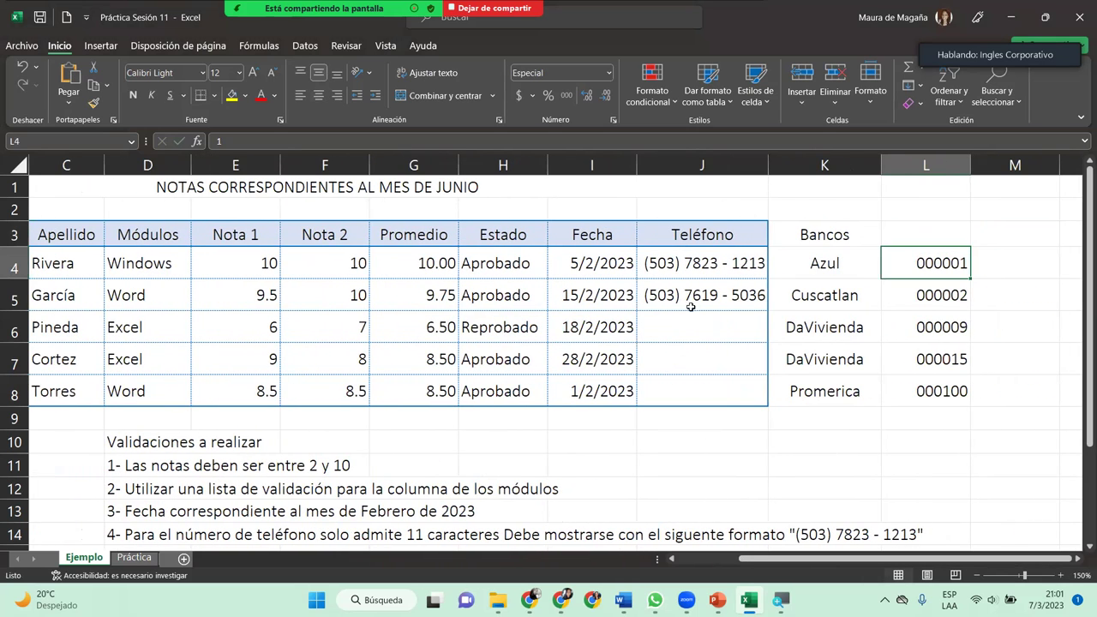
Step: Inspect the stored phone number in J4, then go to the Práctica sheet
left_click(679, 269)
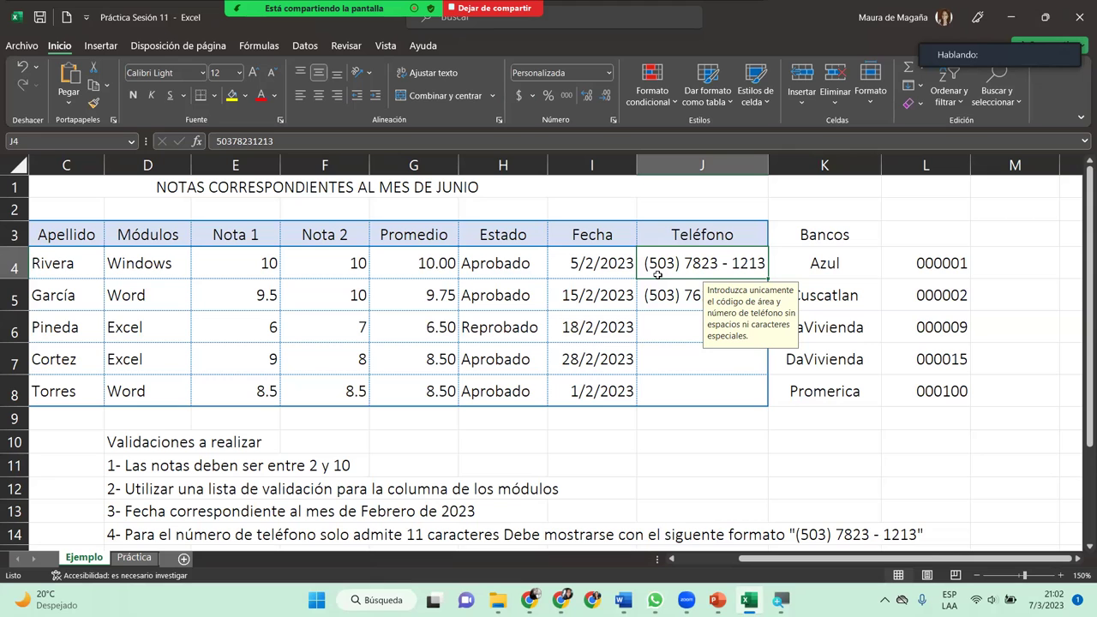
left_click(142, 560)
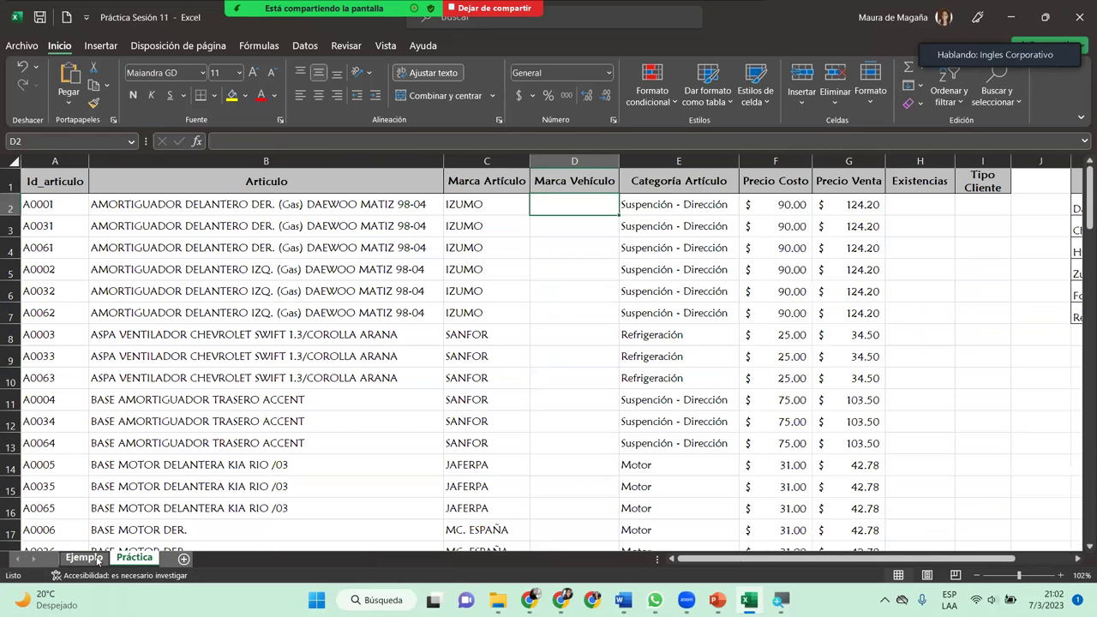
Step: Review the Marca Vehículo column on Práctica, then return to the Ejemplo sheet
left_click(100, 559)
left_click(142, 559)
mouse_move(551, 204)
left_mouse_down()
mouse_move(574, 469)
mouse_move(544, 502)
left_mouse_up()
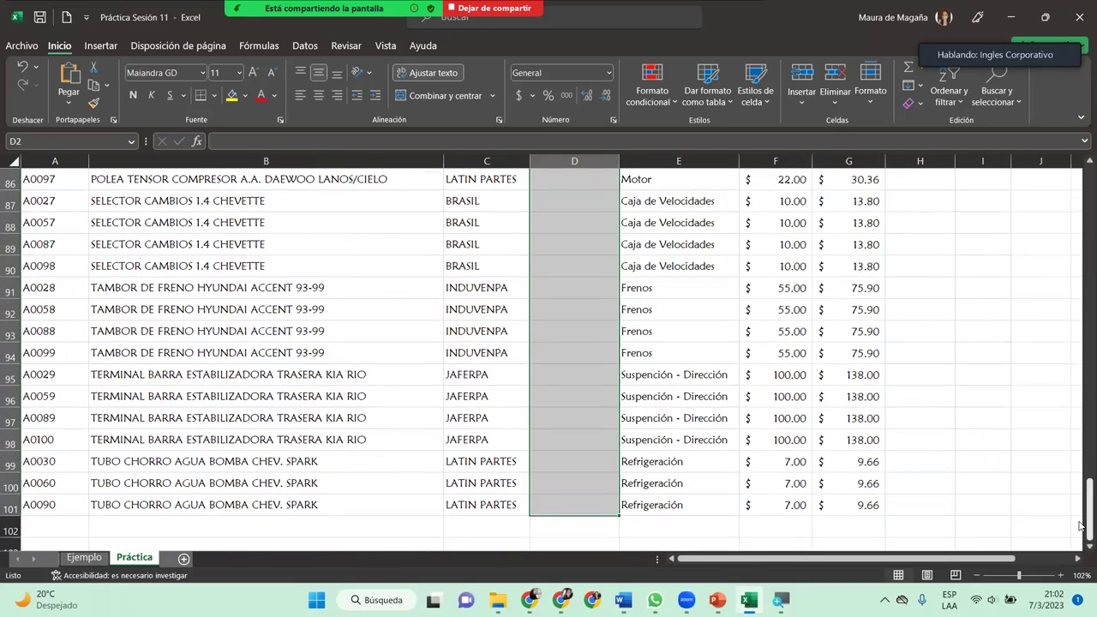
left_click_drag(1088, 492, 1081, 151)
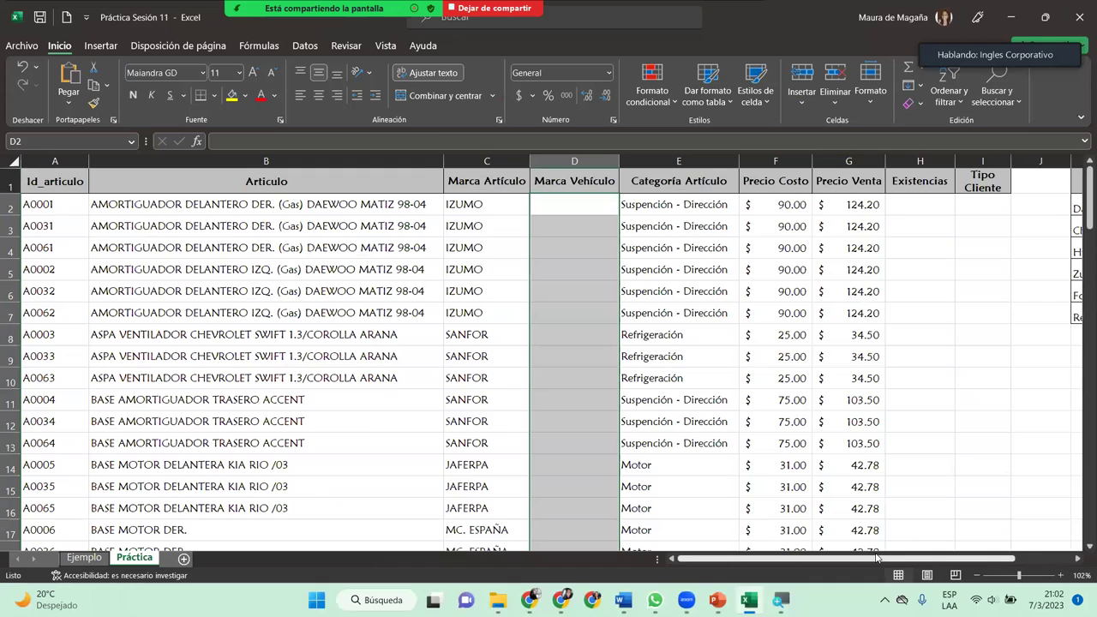
left_click_drag(917, 559, 971, 532)
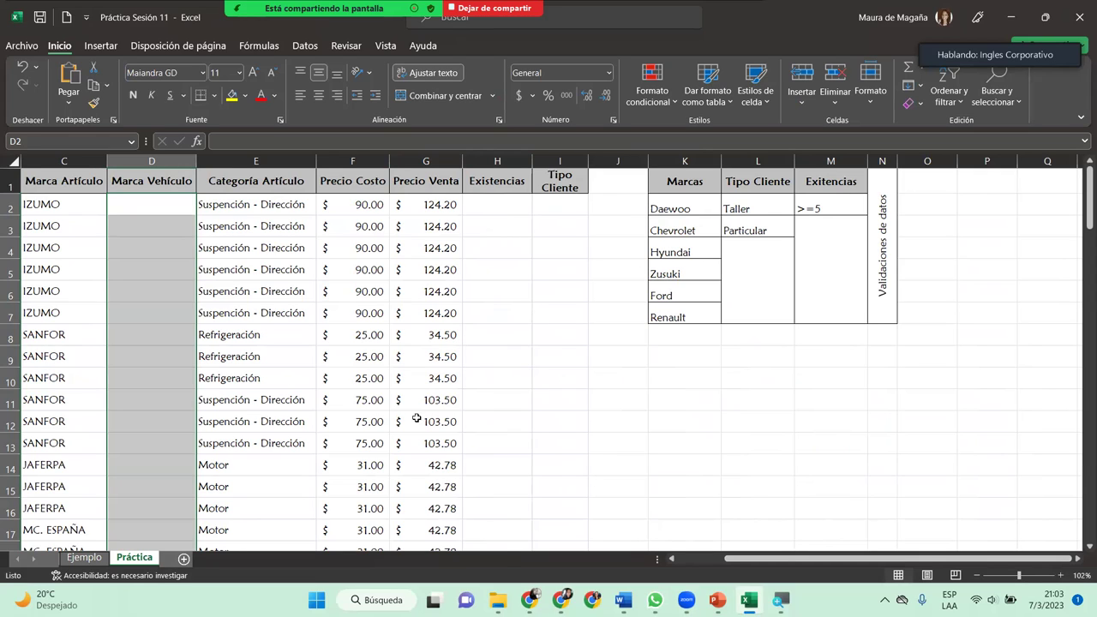
left_click(84, 558)
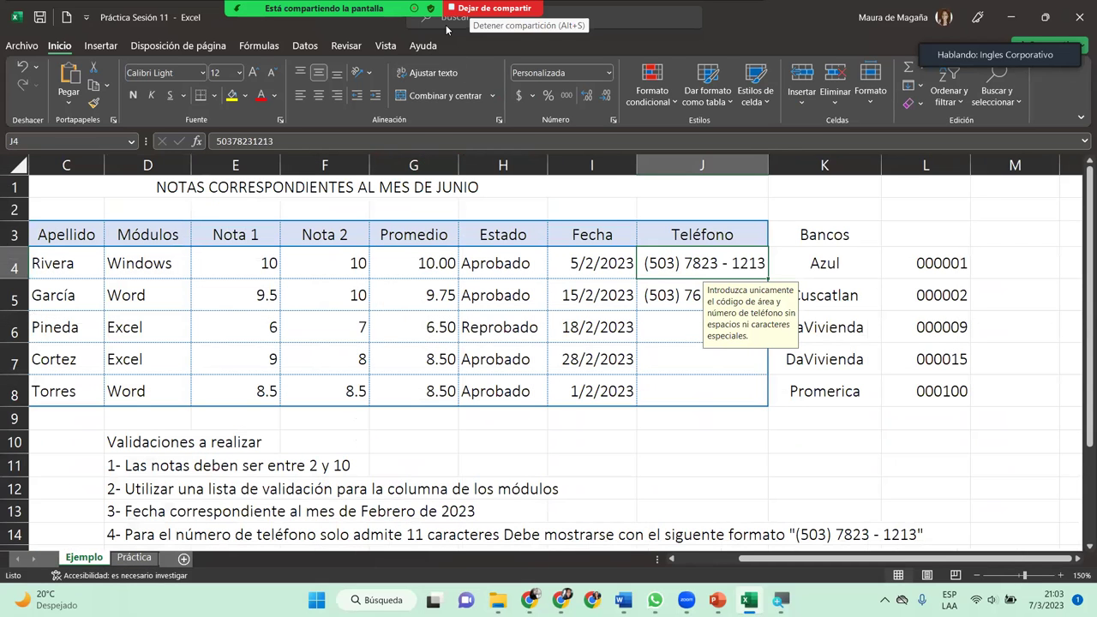
Step: Stop screen sharing with Dejar de compartir
left_click(488, 7)
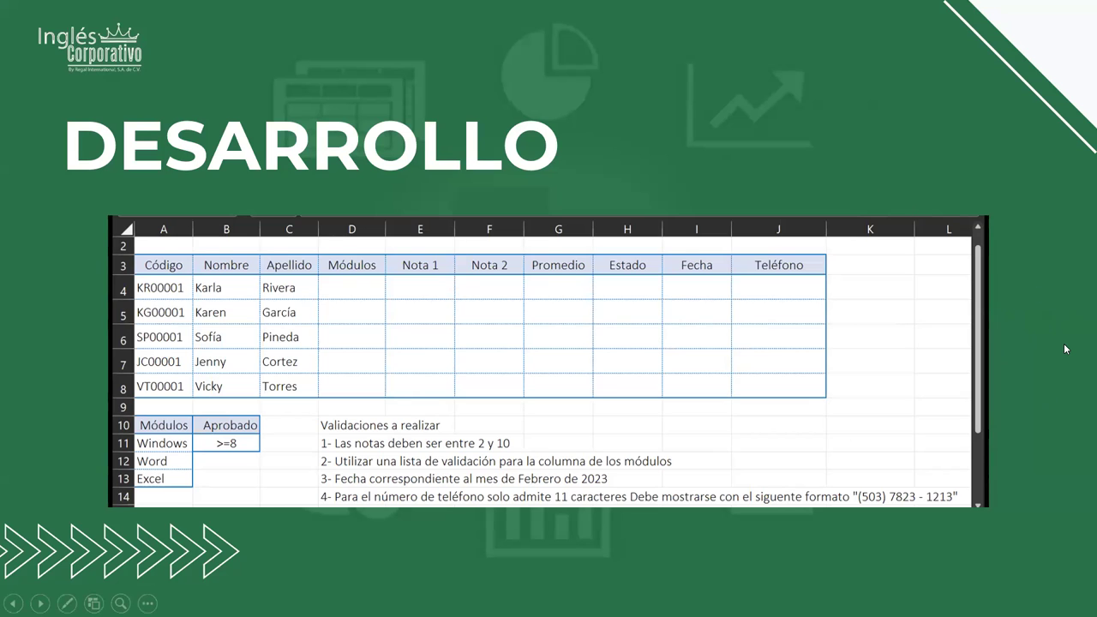
Step: Advance the slideshow to the CIERRE Y CONCLUSIONES slide
left_click(1032, 314)
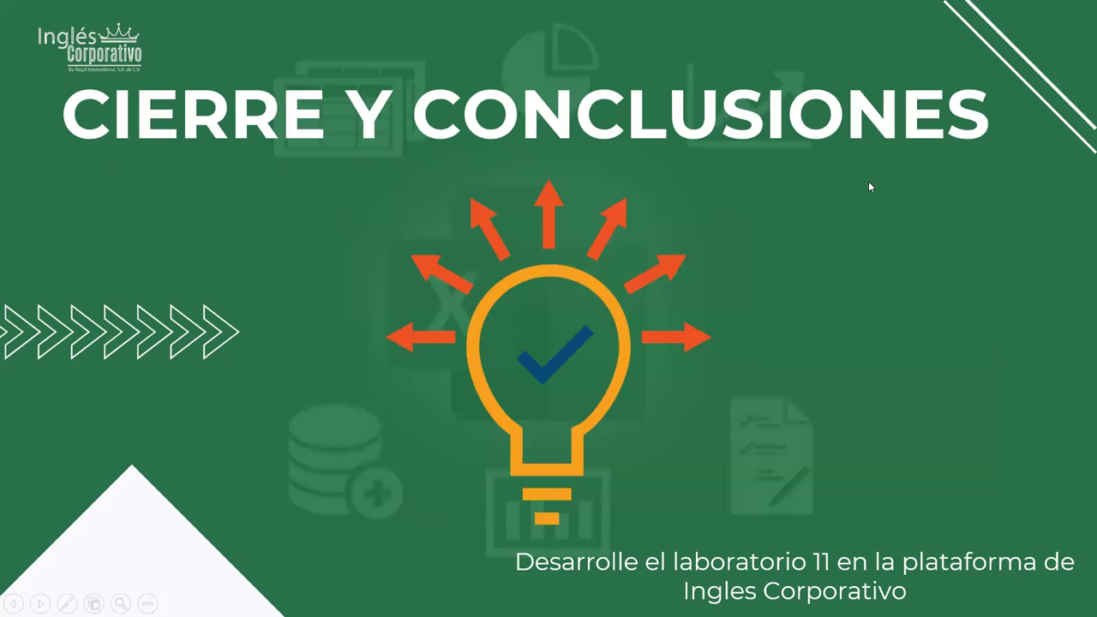